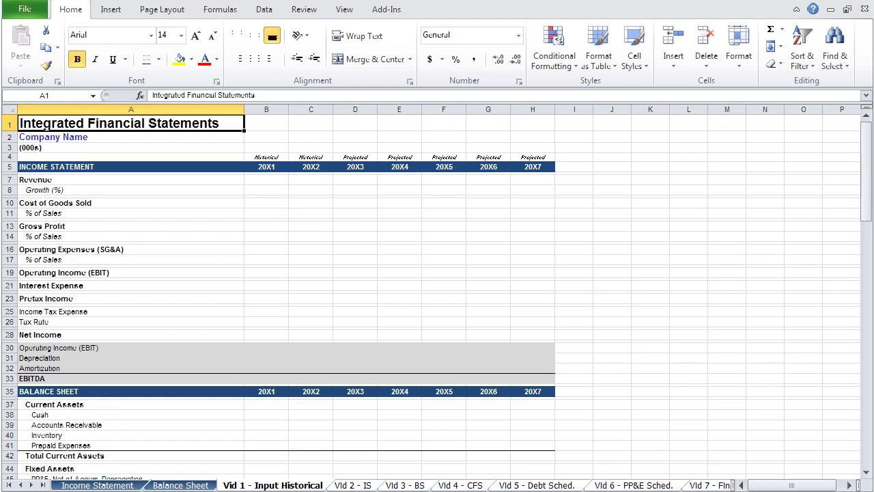
Look through the Income Statement and Balance Sheet source sheets and the video sheets up to the PP&E schedule
key("ctrl+Page_Up")
key("ctrl+Page_Up")
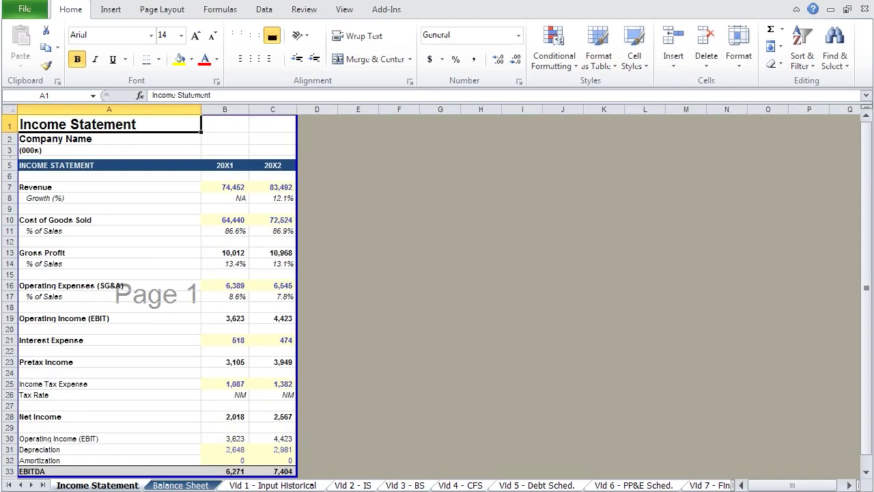
key("ctrl+Page_Down")
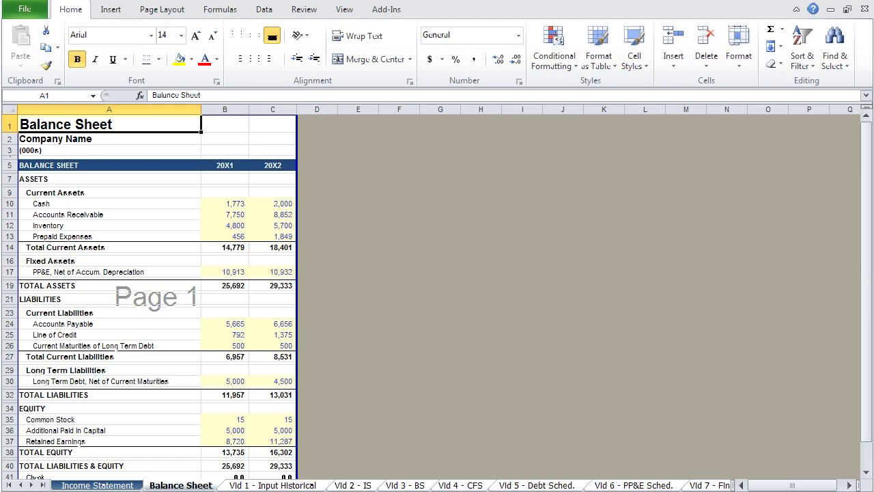
key("ctrl+Page_Down")
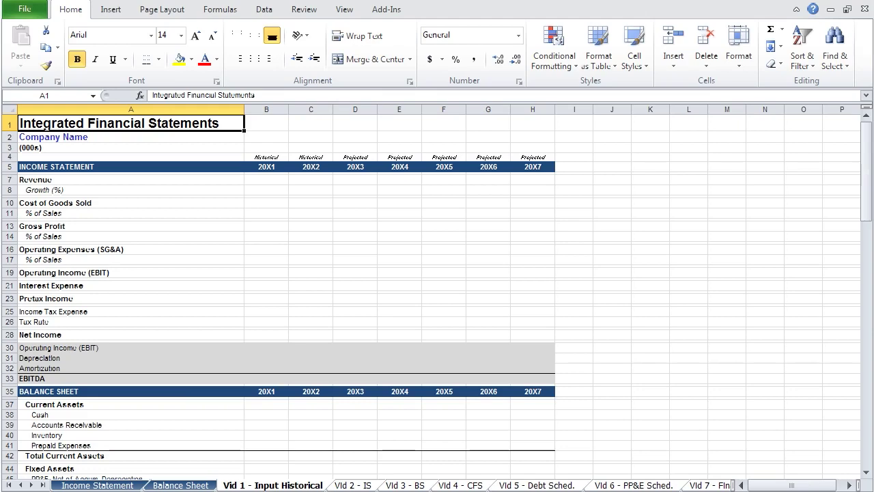
key("ctrl+Page_Down")
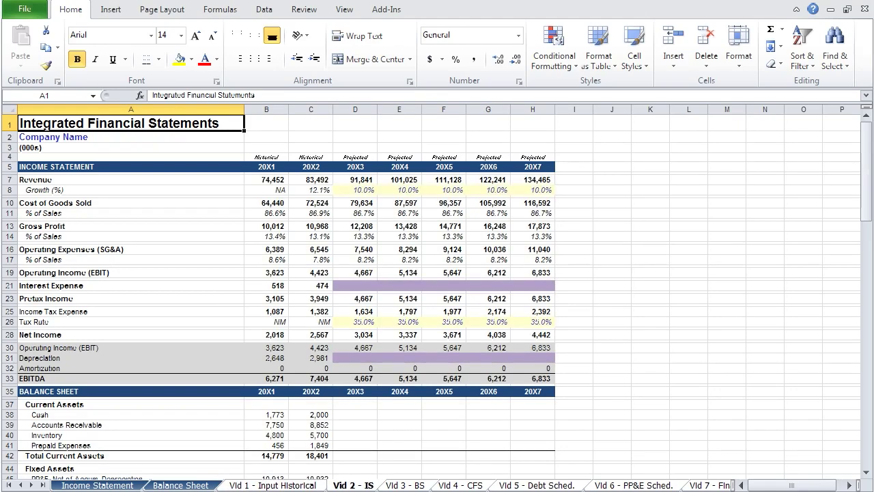
key("ctrl+Page_Down")
key("ctrl+Page_Down")
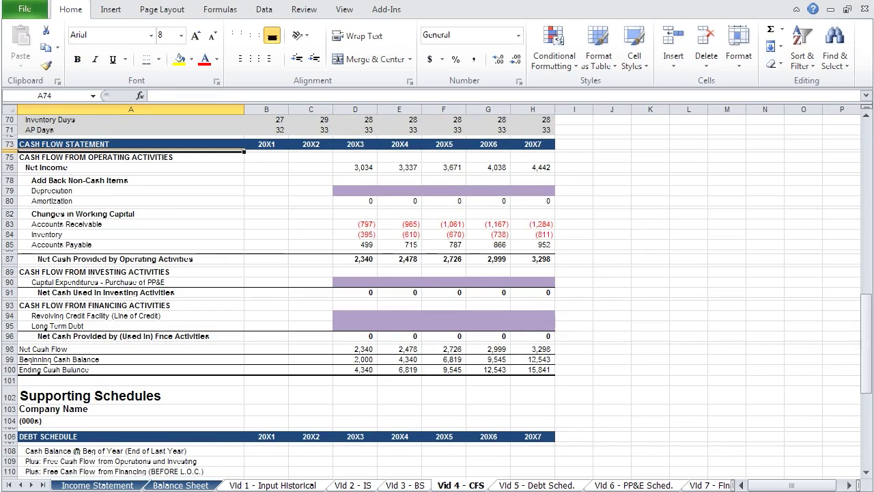
key("ctrl+Page_Down")
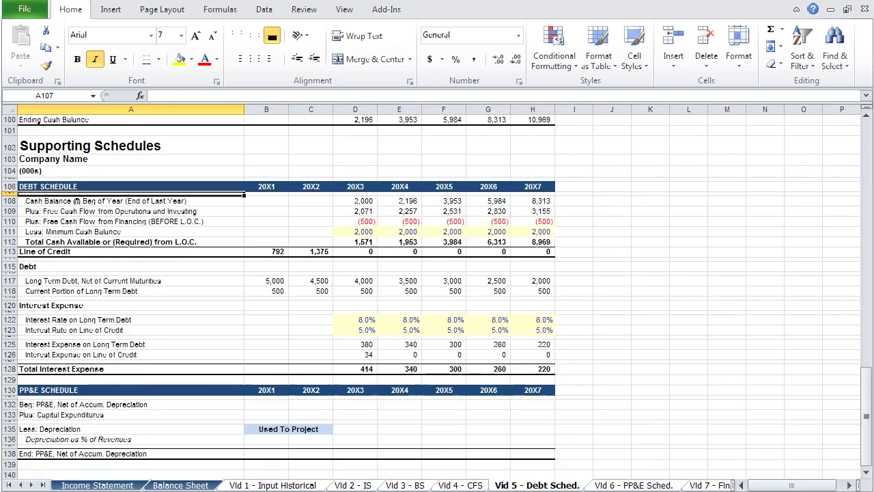
key("ctrl+Page_Down")
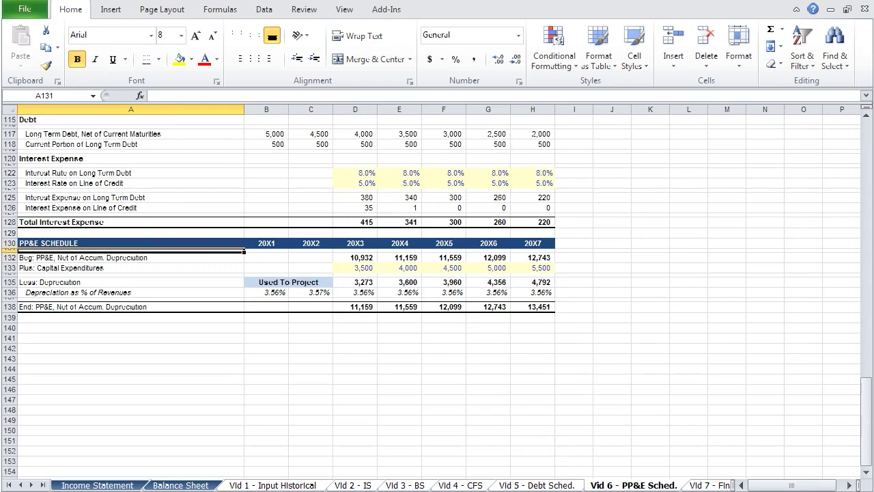
key("ctrl+Page_Down")
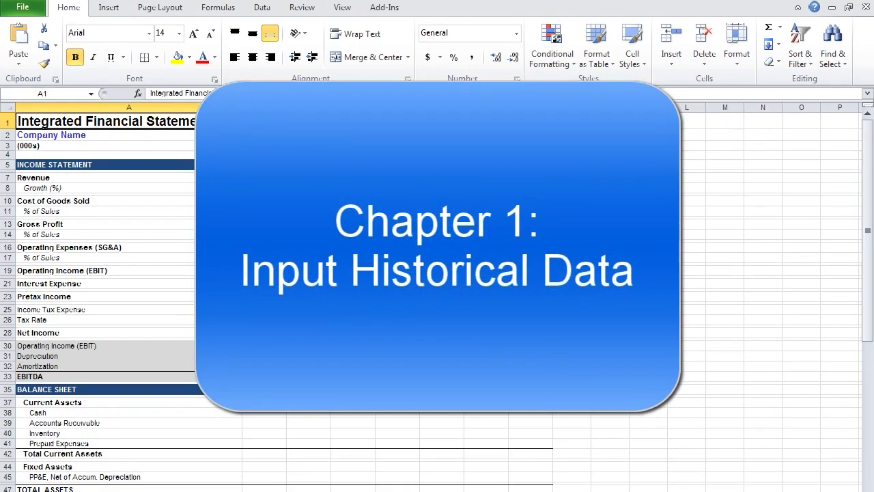
Link the 20X1 Revenue in cell B7 of the integrated statements to B7 on the Income Statement sheet
key("Down")
key("Down")
key("Down")
key("Down")
key("Down")
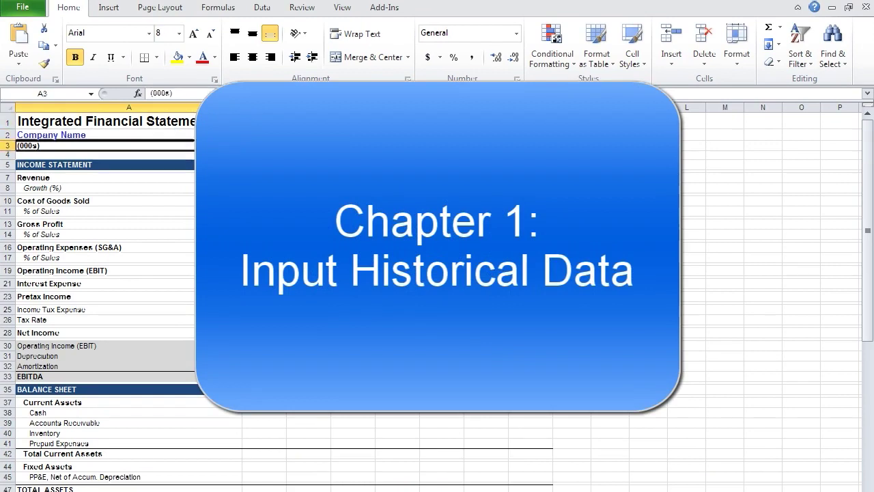
key("Right")
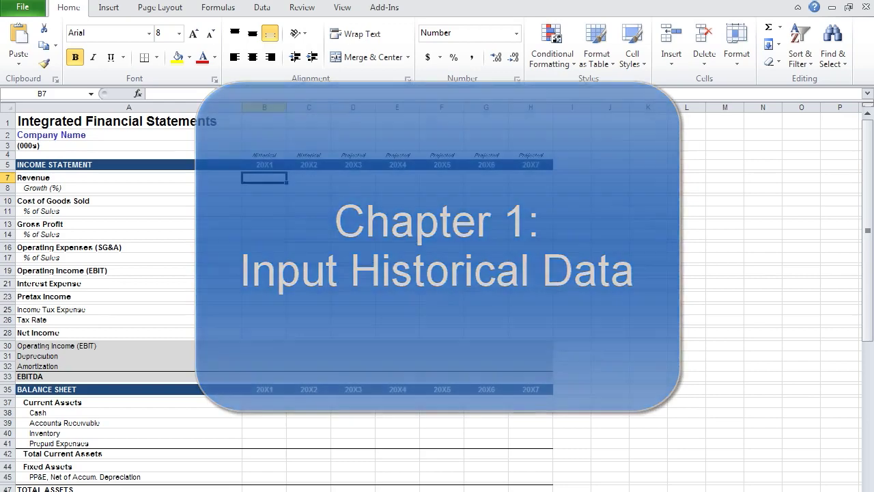
key("F2")
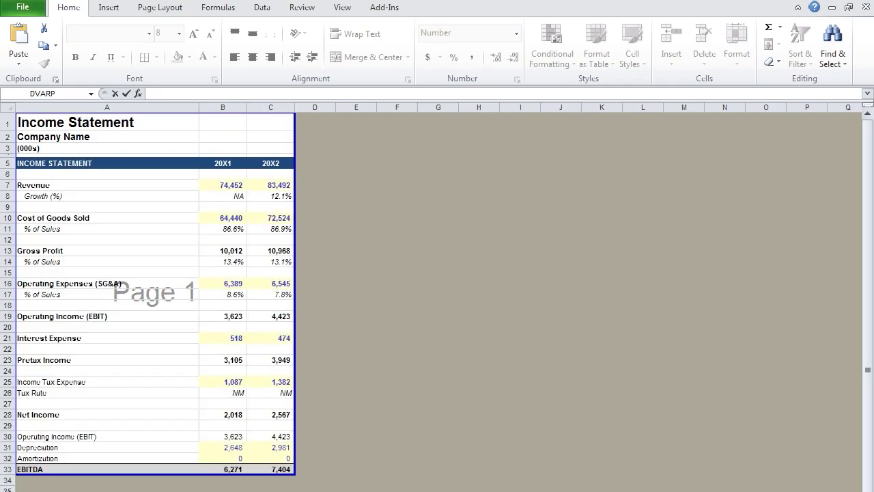
key("Down")
key("Down")
key("Down")
key("Down")
key("Right")
key("Return")
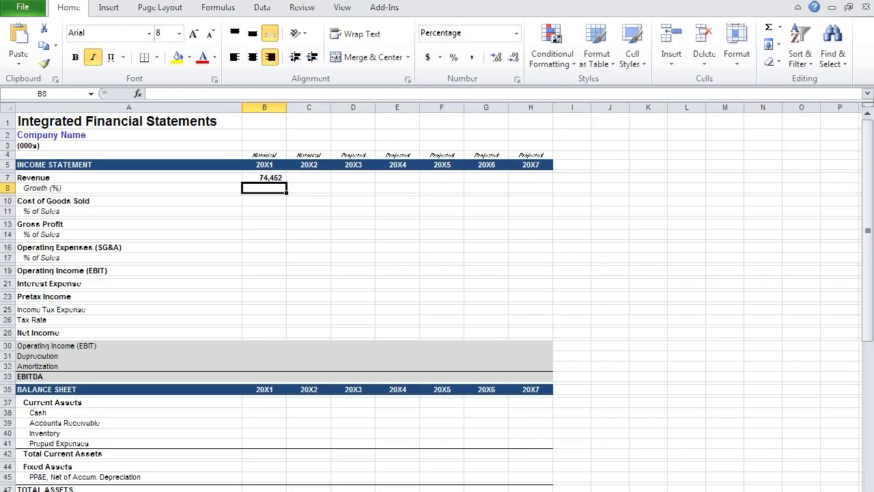
Copy the 20X1 Revenue link across to 20X2 in C7
left_click(265, 178)
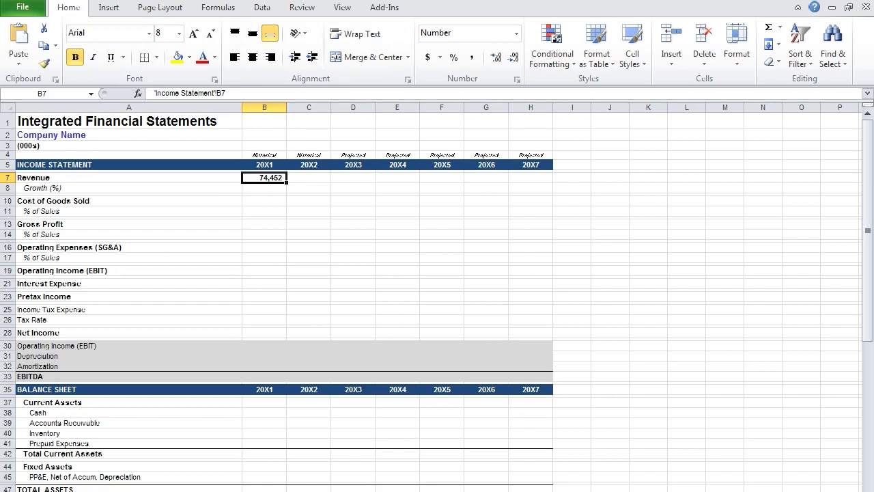
key("shift+Right")
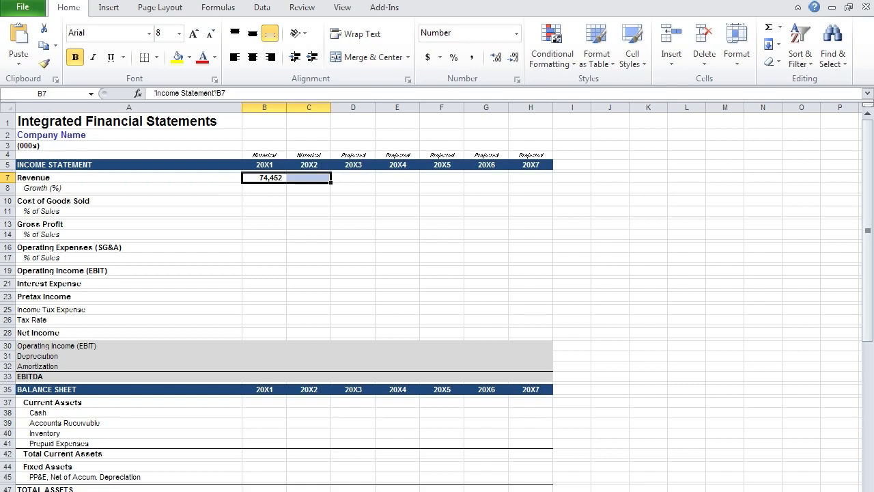
key("ctrl+r")
Link Cost of Goods Sold in B10 to B10 on the Income Statement sheet and copy the link across to 20X2
key("Down")
key("Down")
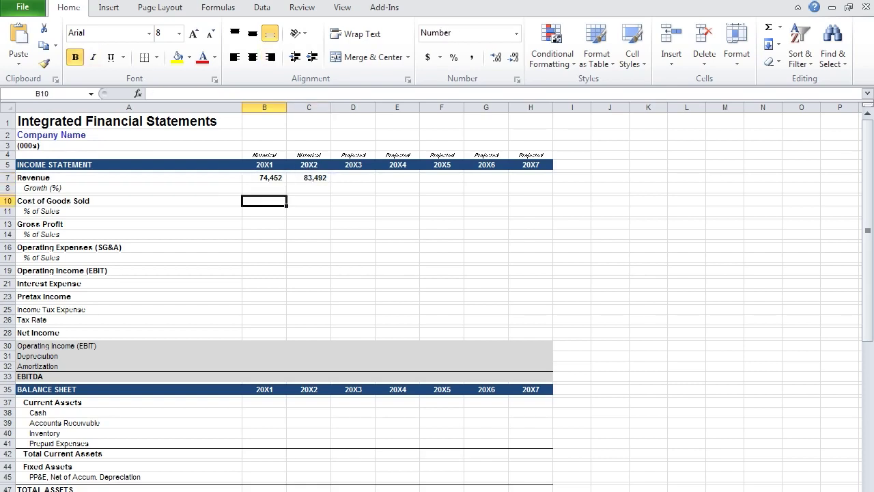
type("=")
key("ctrl+Page_Down")
key("Down")
key("Down")
key("Down")
key("Down")
key("Down")
key("Down")
key("Down")
key("Right")
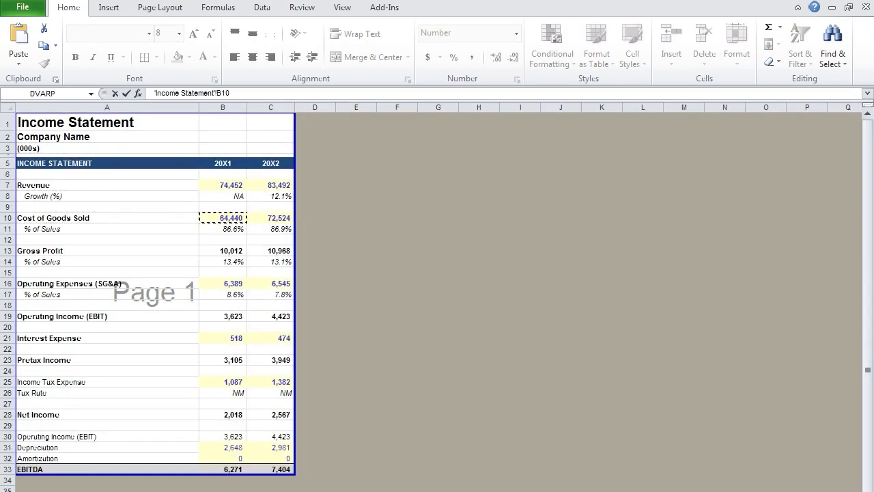
key("Return")
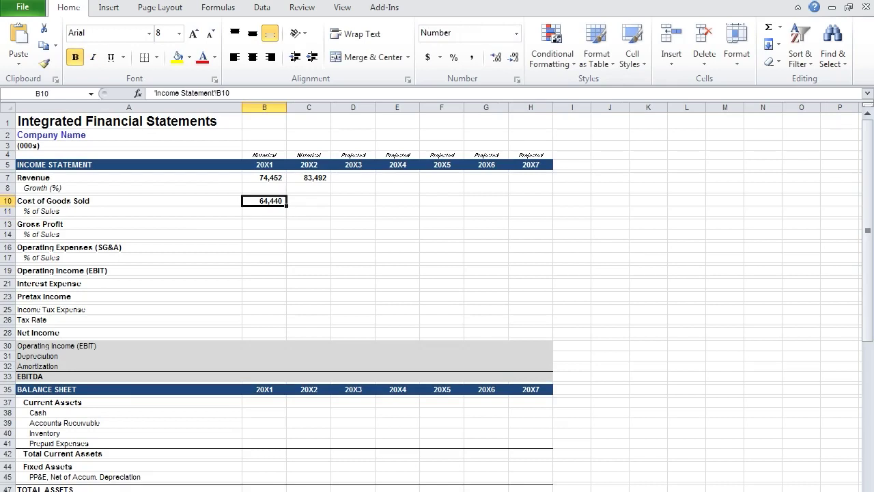
key("shift+Right")
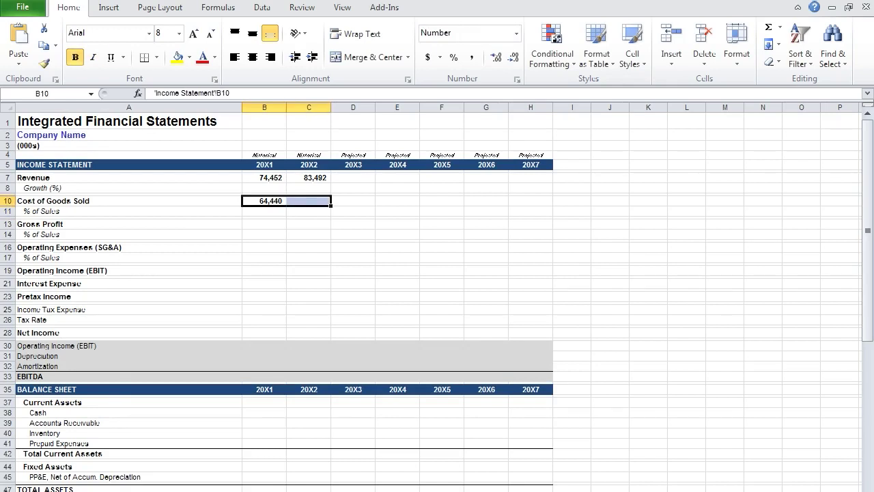
key("ctrl+r")
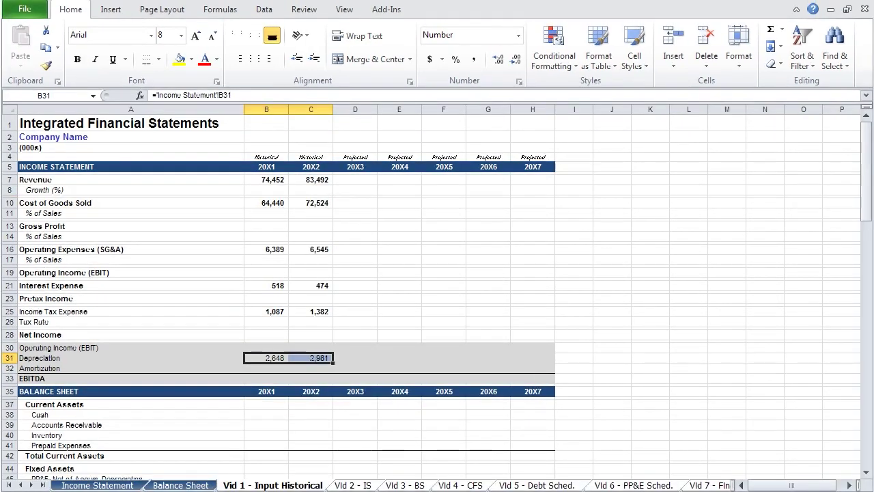
Copy the Depreciation links in B31:C31 down to the Amortization row for both historical years
key("shift+Down")
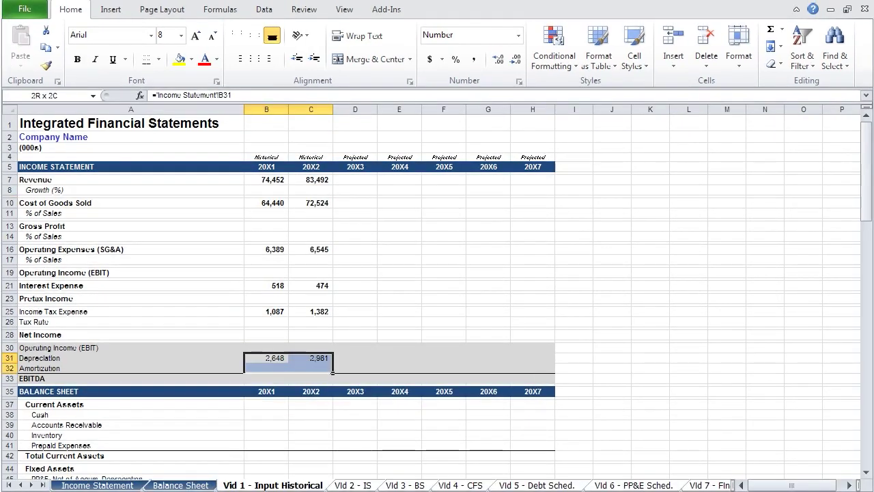
key("ctrl+d")
left_click(267, 368)
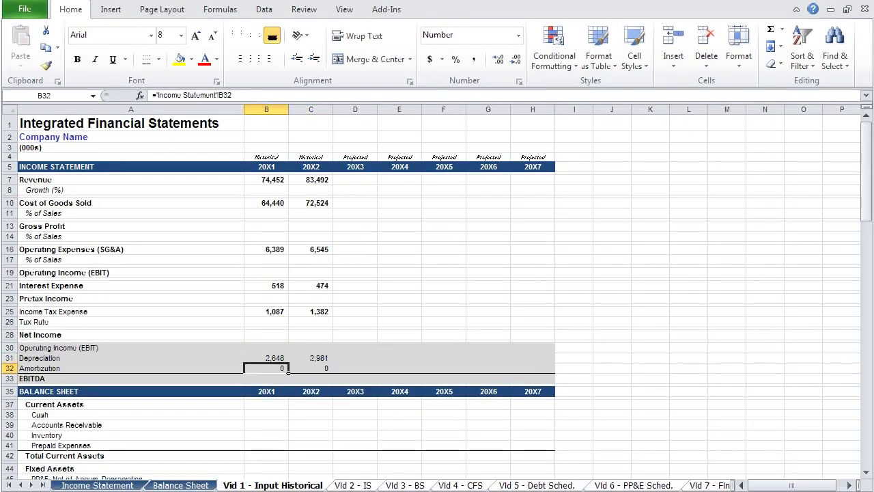
Enter NA as the 20X1 revenue Growth (%) in B8
key("ctrl+Up")
key("ctrl+Up")
key("ctrl+Up")
key("ctrl+Up")
key("ctrl+Up")
key("ctrl+Up")
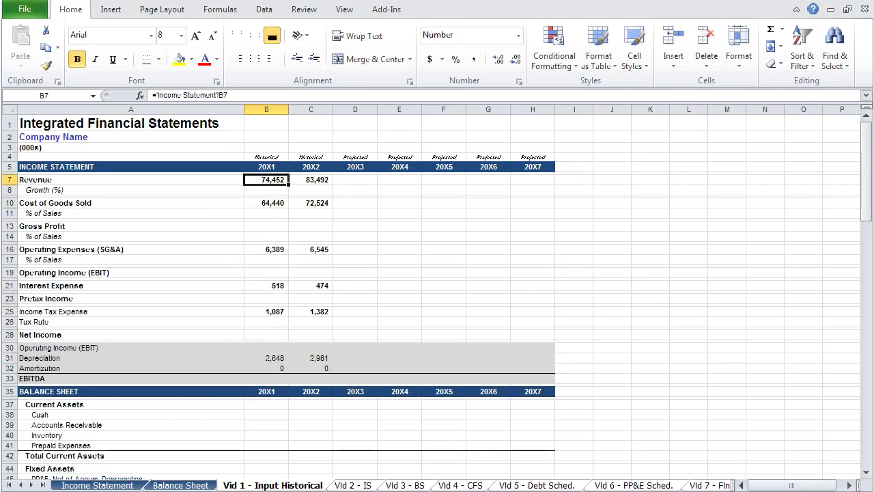
left_click(267, 190)
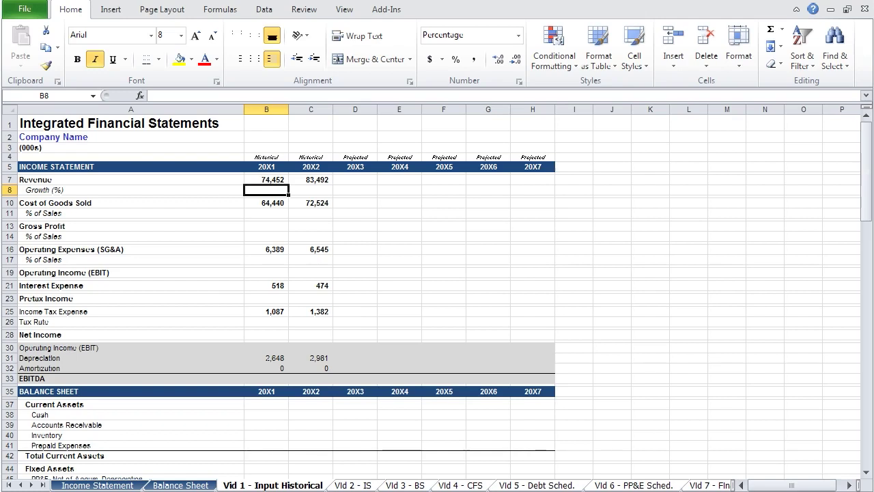
type("NA")
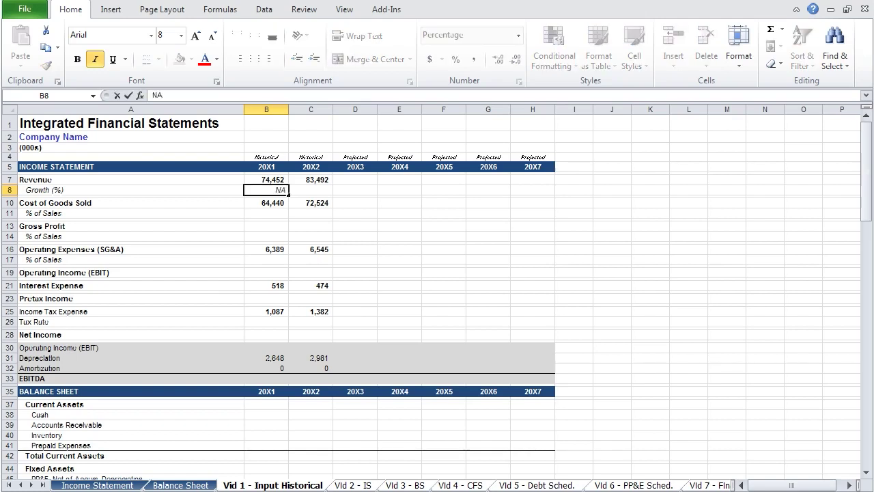
Calculate the 20X2 revenue growth in C8 with the formula =C7/B7-1
left_click(311, 190)
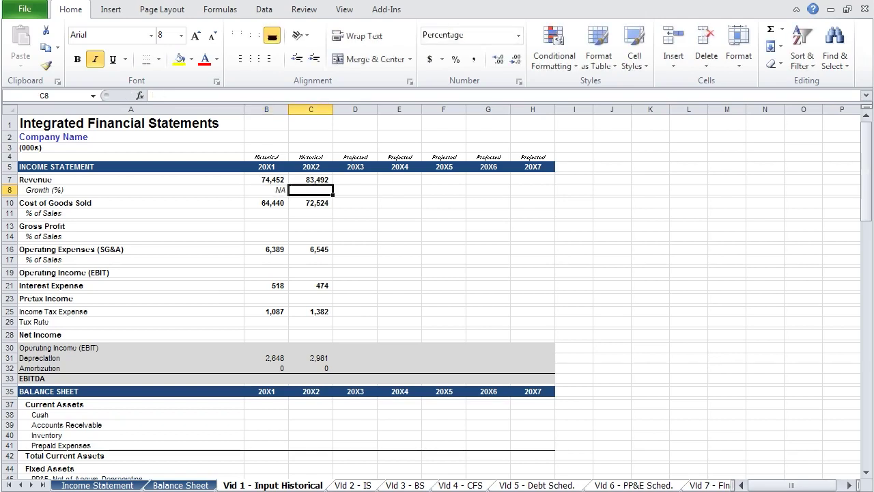
type("=")
key("Up")
type("/")
key("Up")
key("Left")
type("-1")
key("Return")
Calculate Cost of Goods Sold as % of Sales in B11 with =B10/B7 and copy it across to 20X2
key("Left")
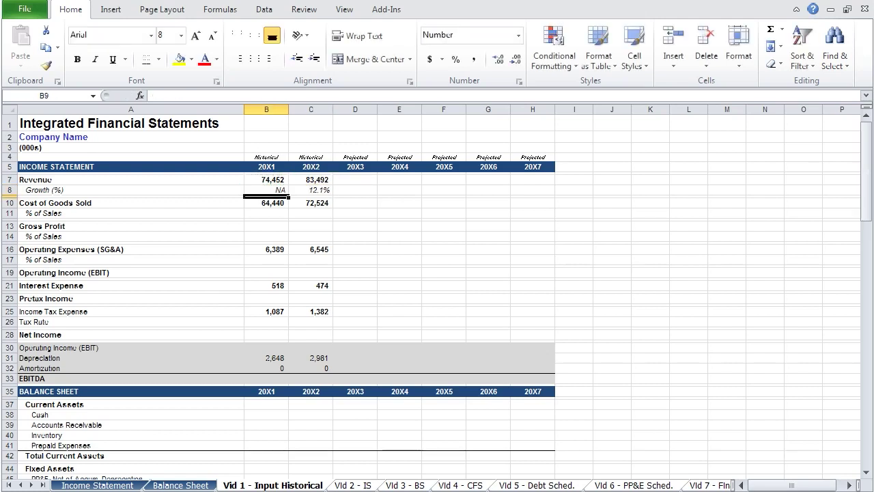
key("Down")
key("Down")
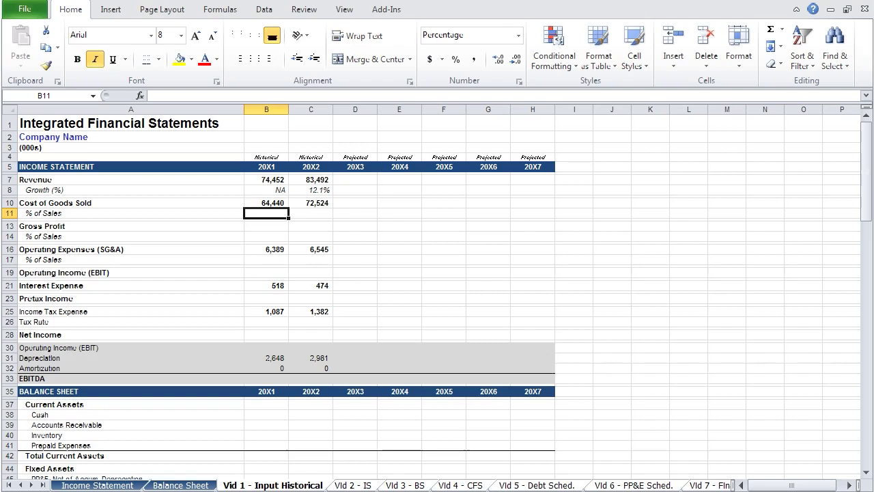
type("=")
key("Up")
type("/")
key("Up")
key("Up")
key("Up")
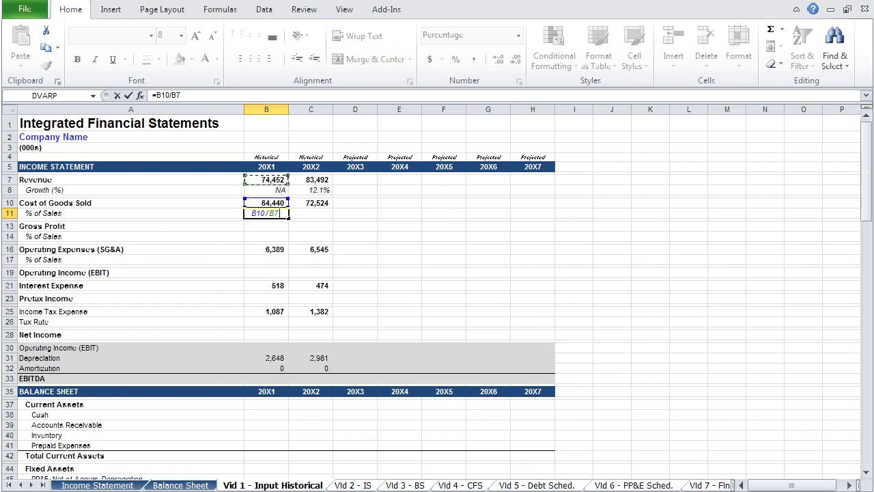
key("Return")
key("Up")
key("shift+Right")
key("ctrl+r")
Calculate the 20X1 Gross Profit in B13 as Revenue minus Cost of Goods Sold, =B7-B10
key("Down")
key("Down")
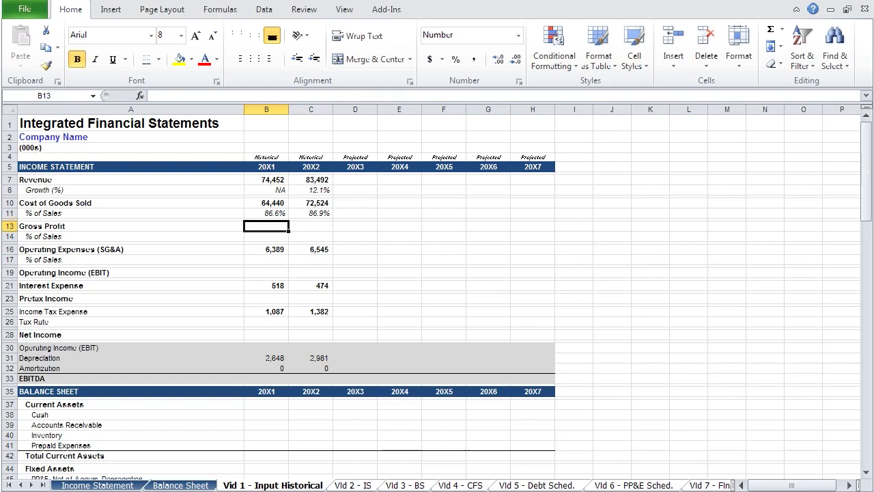
type("=")
key("Up")
key("Up")
key("Up")
key("Up")
key("Up")
key("Up")
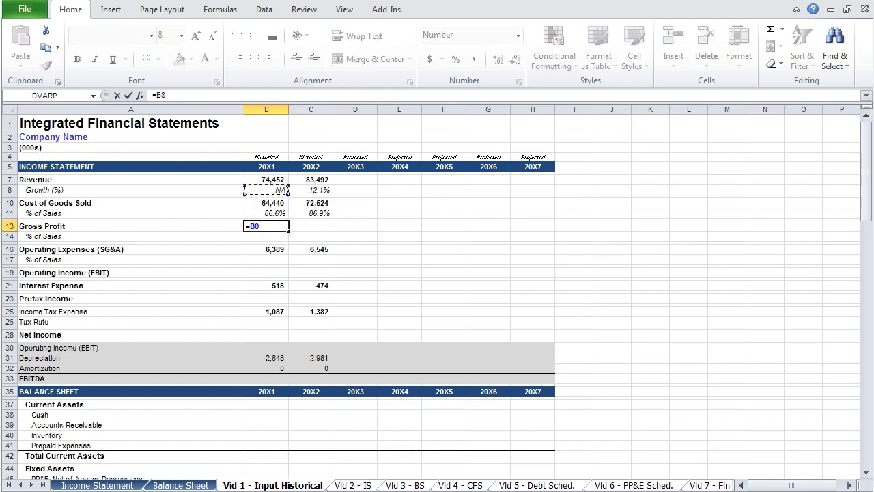
type("-")
key("Up")
key("Up")
key("Up")
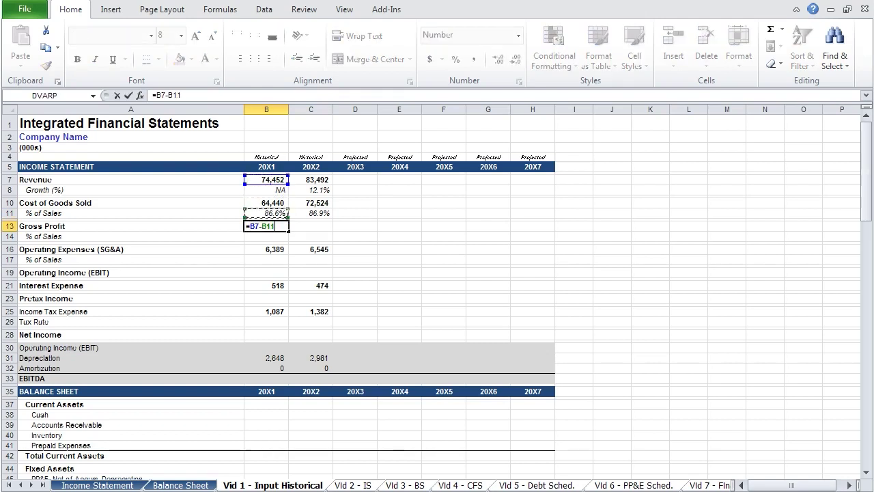
key("Return")
Copy the 20X1 Gross Profit formula across to 20X2 in C13
key("Up")
key("shift+Right")
key("ctrl+r")
Calculate Gross Profit as % of Sales in B14 with =B13/B7 and copy it across to 20X2
key("Down")
type("=")
key("Up")
type("/")
key("Up")
key("Up")
key("Up")
key("Up")
key("Up")
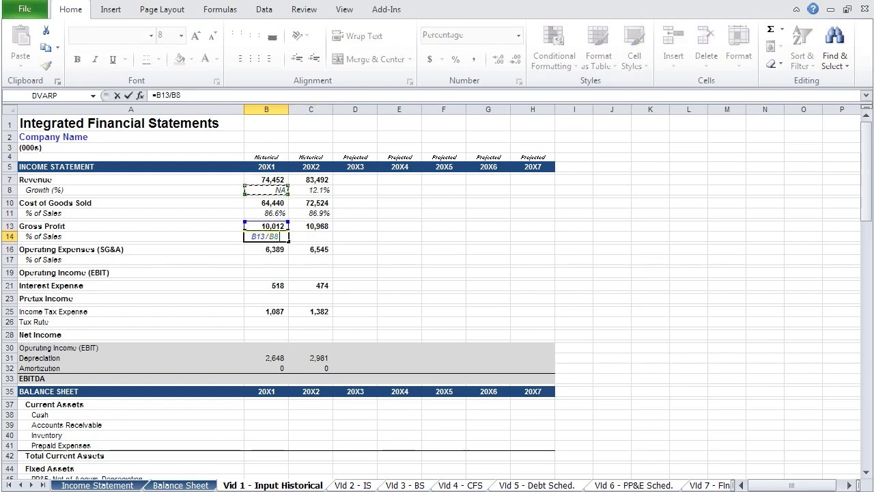
key("Return")
key("Up")
key("shift+Right")
key("ctrl+r")
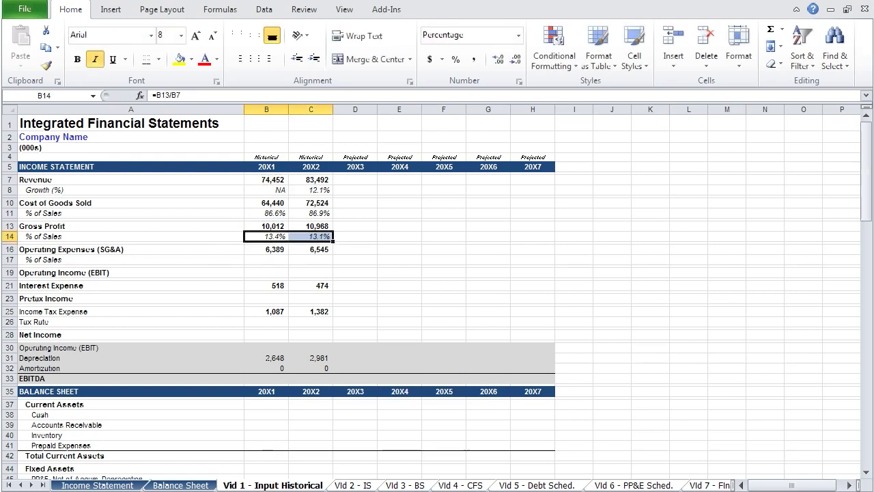
Calculate Operating Expenses (SG&A) as % of Sales in B17 with =B16/B7 and copy it across to 20X2
key("Down")
key("Down")
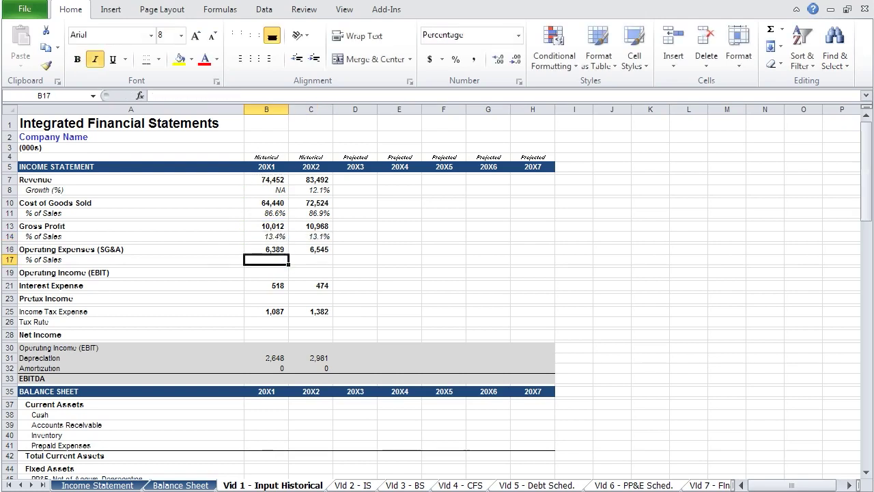
type("=")
key("Up")
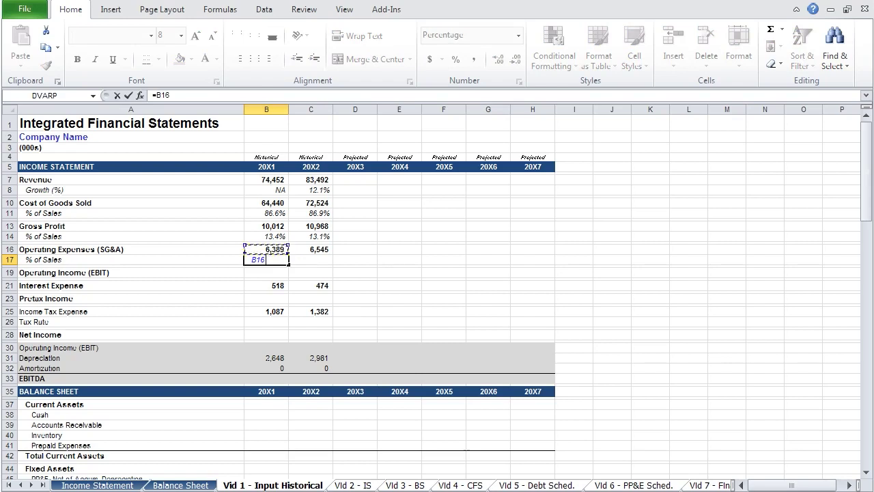
type("/")
key("Up")
key("Up")
key("Up")
key("Up")
key("Up")
key("Up")
key("Up")
key("Return")
key("ctrl+r")
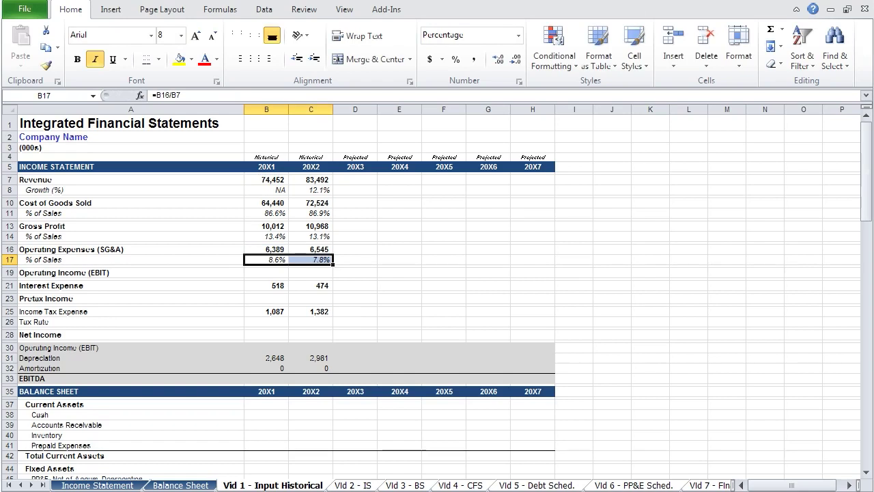
Calculate Operating Income (EBIT) in B19 as Gross Profit minus Operating Expenses, =B13-B16, and copy it across to 20X2
left_click(266, 273)
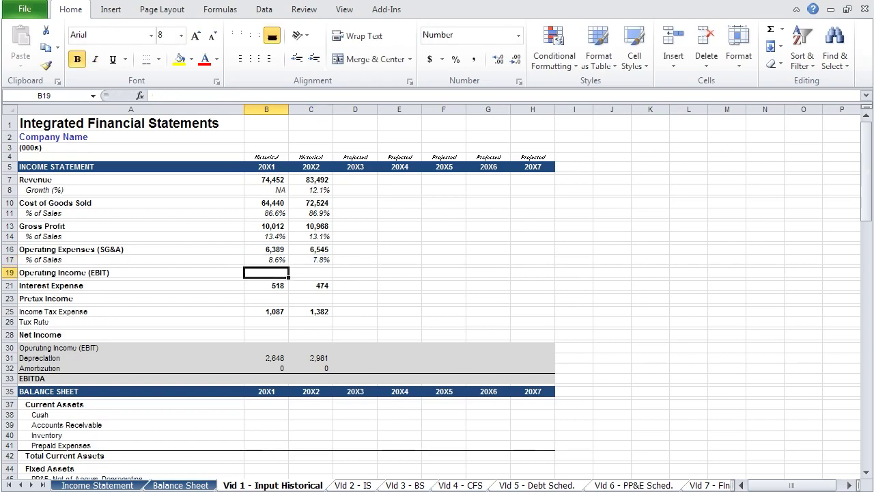
type("=")
key("Up")
key("Up")
key("Up")
key("Up")
key("Up")
key("Up")
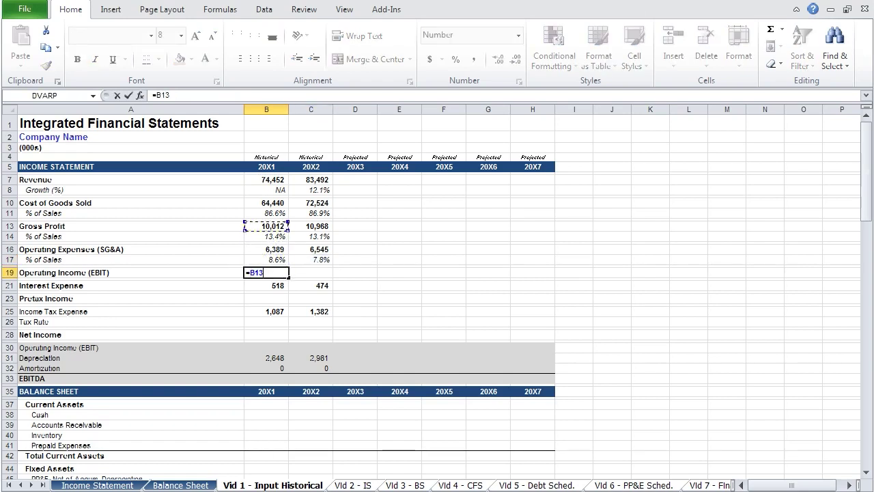
type("-")
key("Up")
key("Up")
key("Return")
key("Up")
key("shift+Right")
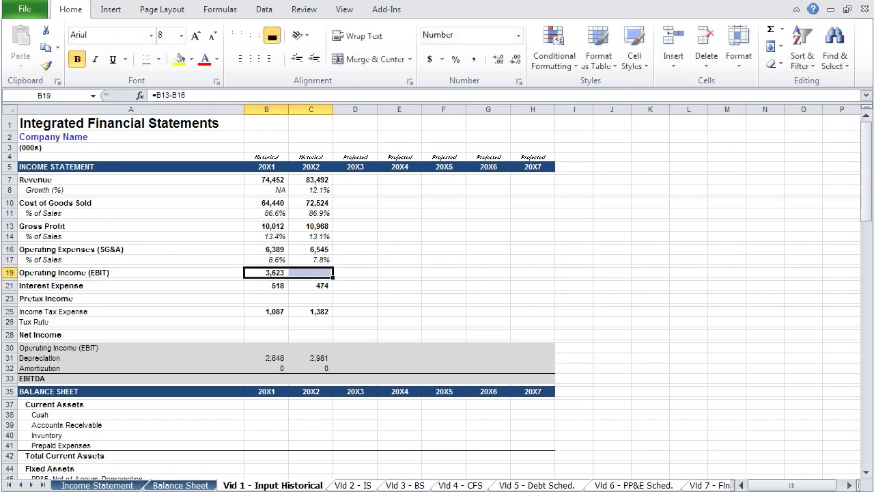
key("ctrl+r")
Calculate Pretax Income in B23 as Operating Income minus Interest Expense, =B19-B21, and copy it across to 20X2
key("Down")
key("Down")
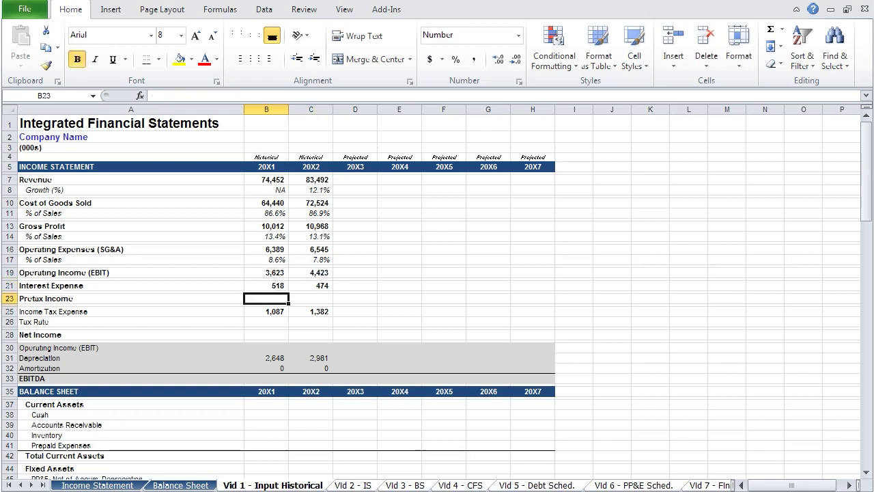
type("=")
key("Up")
key("Up")
key("Up")
type("-")
key("Up")
key("ctrl+Return")
key("shift+Right")
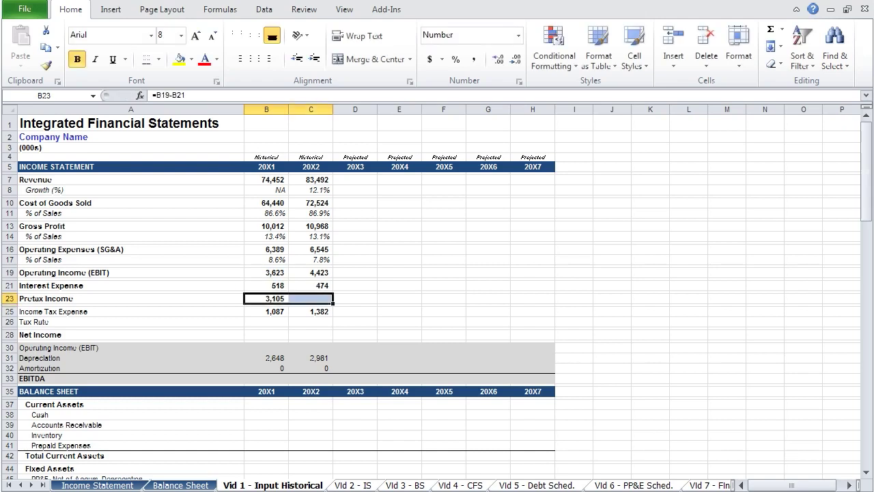
key("ctrl+r")
Enter NM as the Tax Rate in B26 and copy it across to 20X2
key("Down")
key("Down")
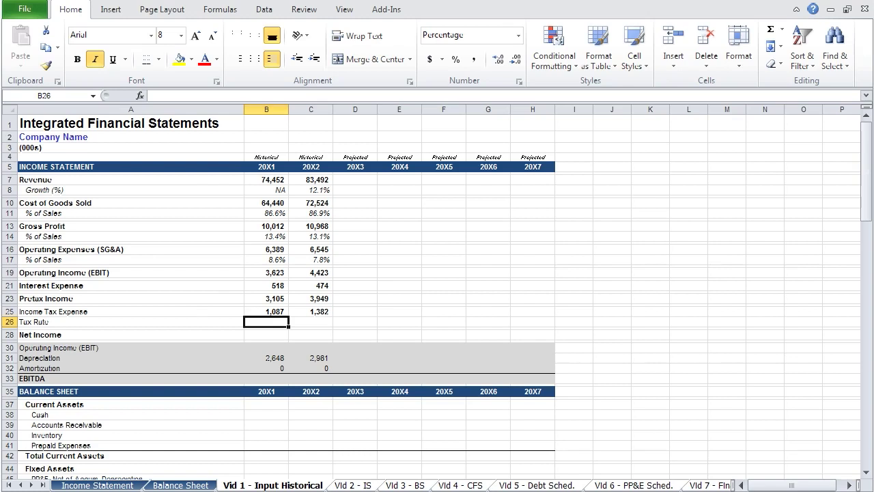
type("NM")
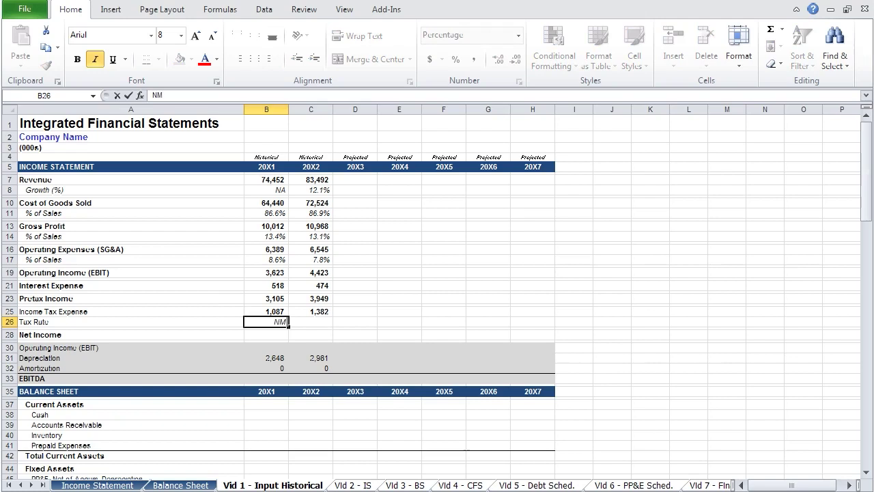
key("ctrl+Return")
key("shift+Right")
key("ctrl+r")
Calculate Net Income in B28 as Pretax Income minus Income Tax Expense, =B23-B25, and copy it across to 20X2
key("Down")
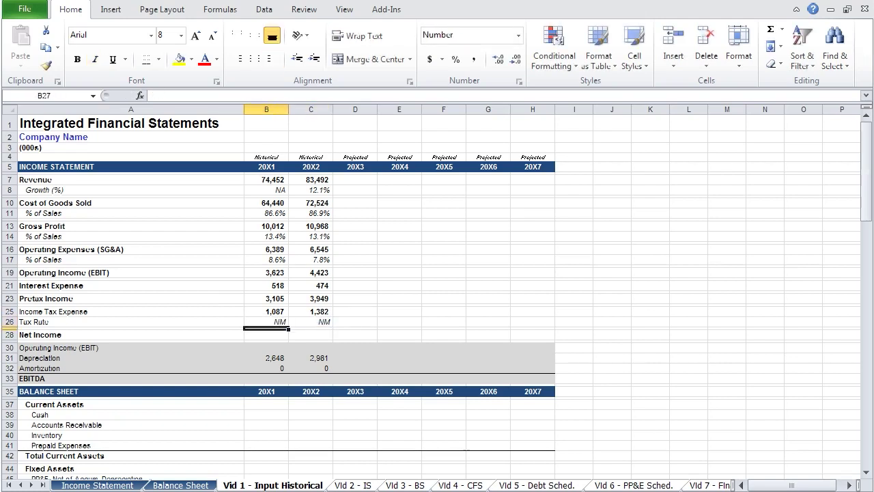
key("Down")
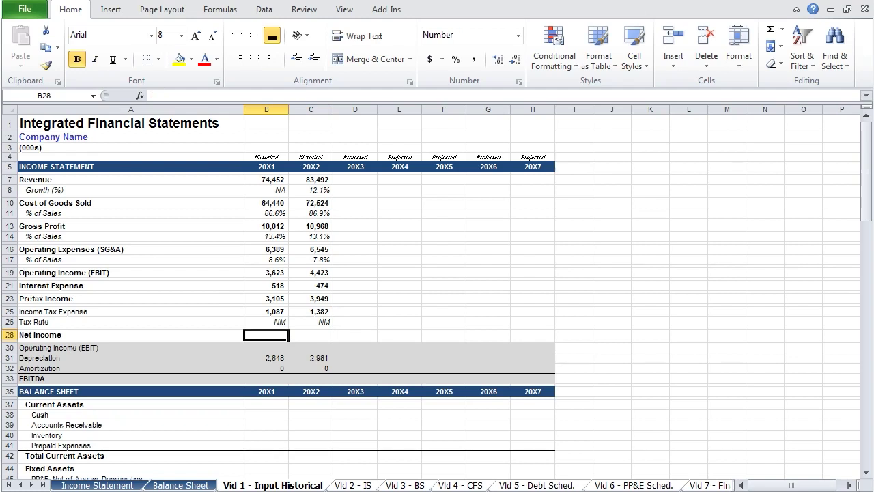
type("=")
key("Up")
key("Up")
key("Up")
key("Up")
key("Up")
type("-")
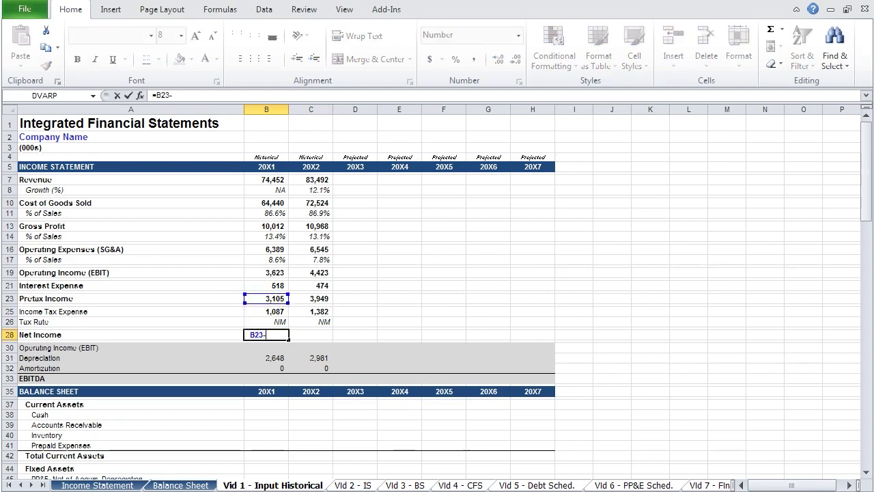
key("Up")
key("Up")
key("Up")
key("Return")
key("Up")
key("shift+Right")
key("ctrl+r")
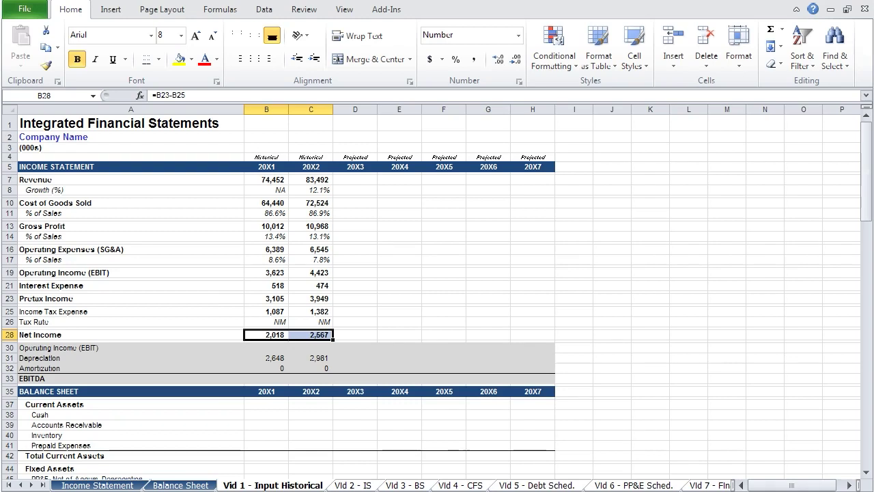
Link Operating Income (EBIT) in B30 of the EBITDA section to B19 and copy it across to 20X2
key("Down")
key("Down")
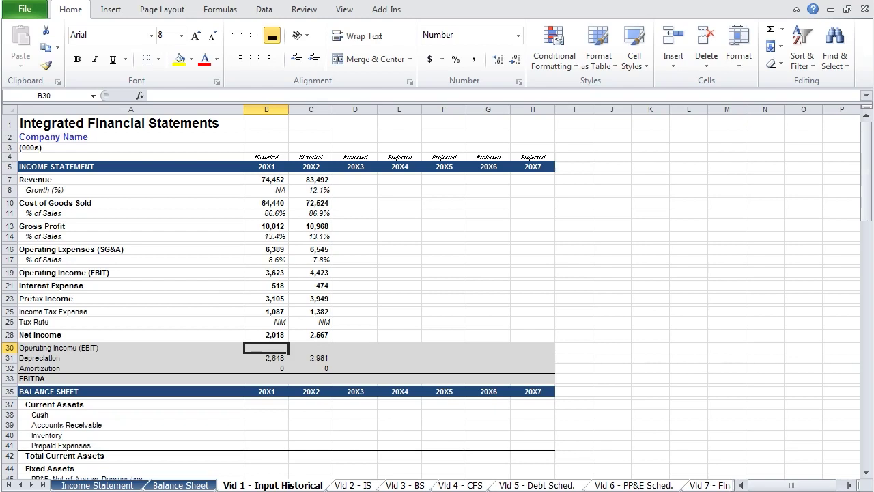
type("=")
key("Up")
key("Up")
key("Up")
key("Up")
key("Up")
key("Up")
key("Up")
key("Up")
key("Up")
key("Up")
key("ctrl+Return")
key("shift+Right")
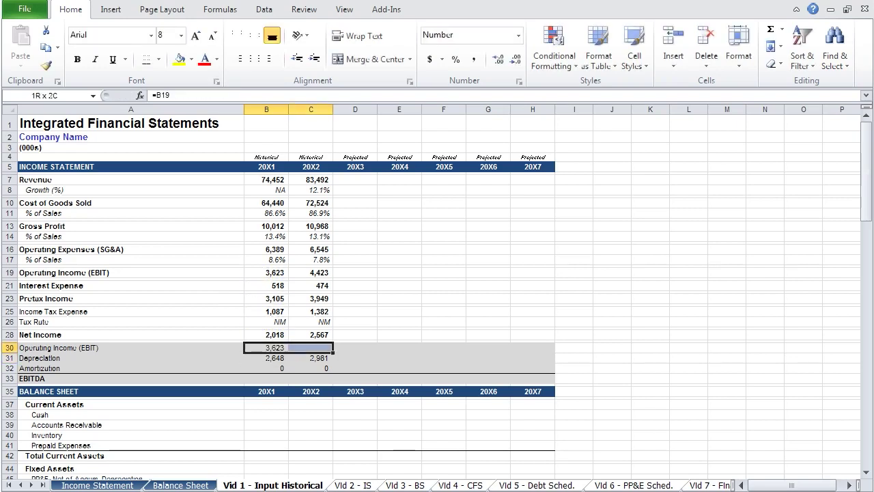
key("ctrl+r")
Calculate EBITDA in B33 with =SUM(B30:B32) and copy it across to 20X2
key("Down")
key("Down")
key("Down")
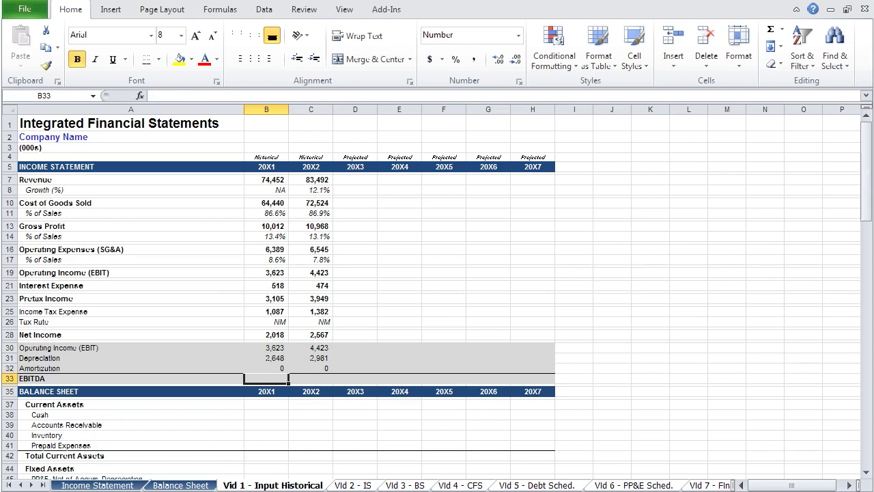
type("=sum(")
key("Up")
key("shift+Up")
key("shift+Up")
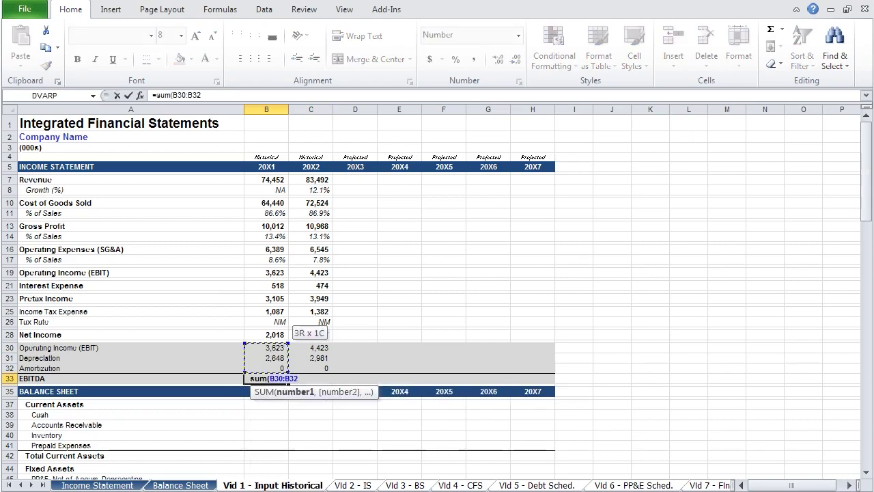
type(")")
key("ctrl+Return")
key("shift+Right")
key("ctrl+r")
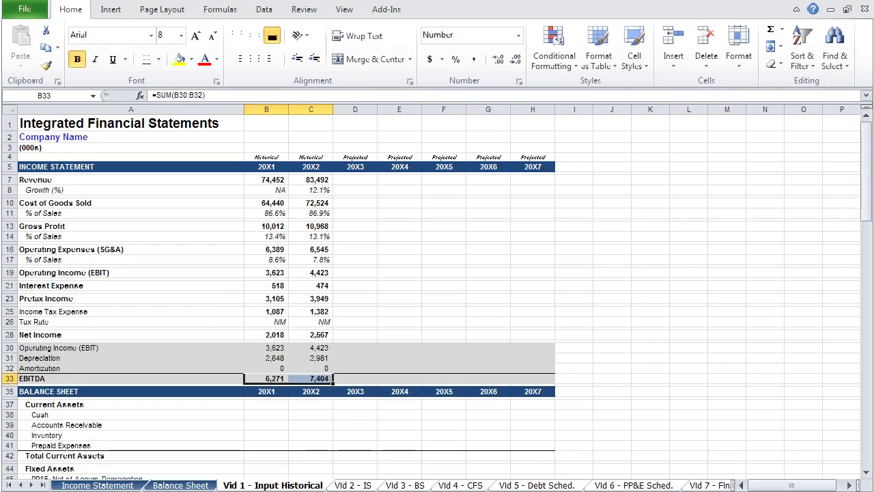
Link the 20X1 Cash in B38 to the 20X1 Cash value on the Balance Sheet sheet
scroll(437, 297, "down", 9)
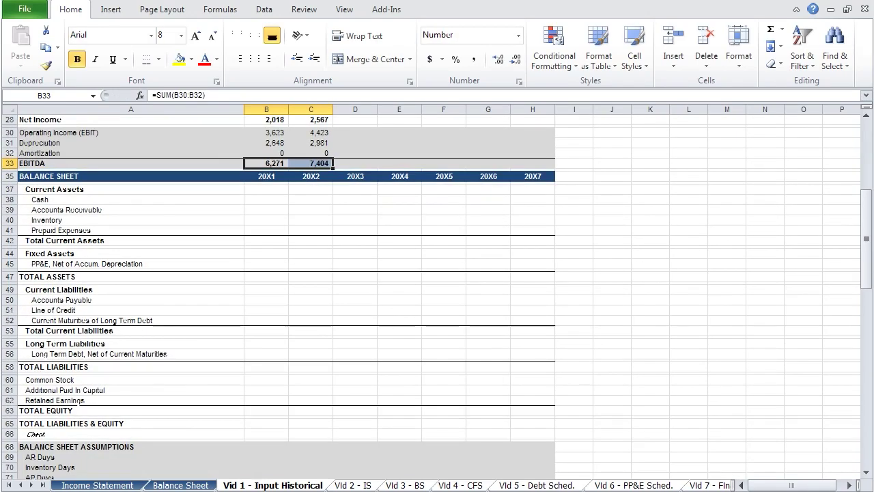
scroll(437, 297, "down", 1)
key("Down")
key("Down")
key("Down")
key("Down")
key("Down")
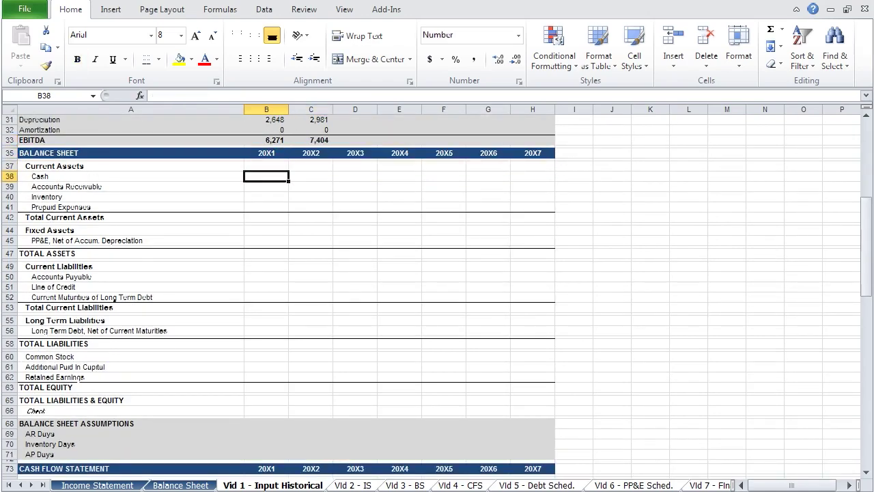
type("=")
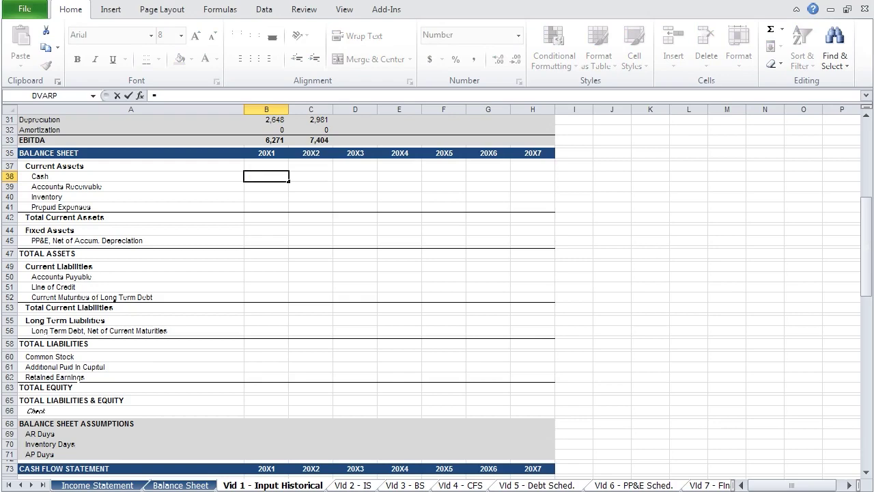
key("ctrl+Page_Up")
key("Down")
key("Down")
key("Down")
key("Down")
key("Down")
key("Down")
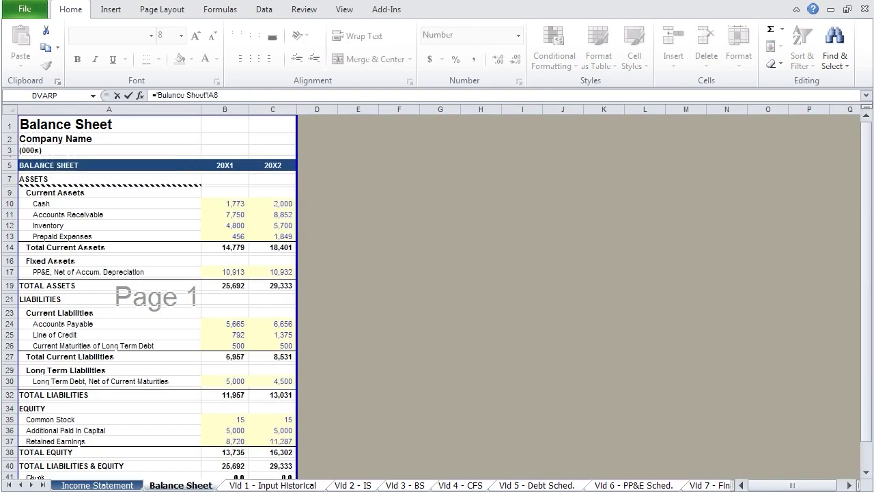
key("Right")
key("Return")
Copy the Cash link across to 20X2 and fill both years down through Prepaid Expenses
key("Up")
key("shift+Right")
key("ctrl+r")
key("shift+Down")
key("shift+Down")
key("shift+Down")
key("ctrl+d")
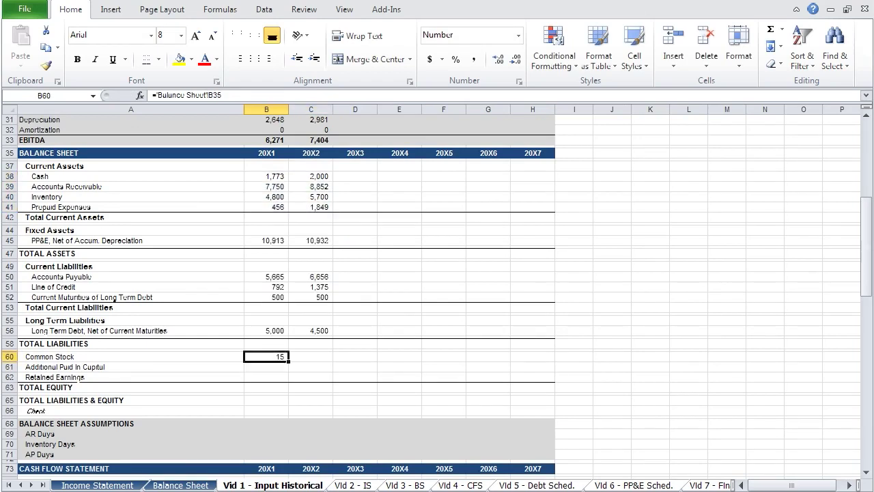
Fill the Common Stock link in B60 down through Retained Earnings and across to 20X2
key("shift+Down")
key("shift+Down")
key("ctrl+d")
key("shift+Right")
key("ctrl+r")
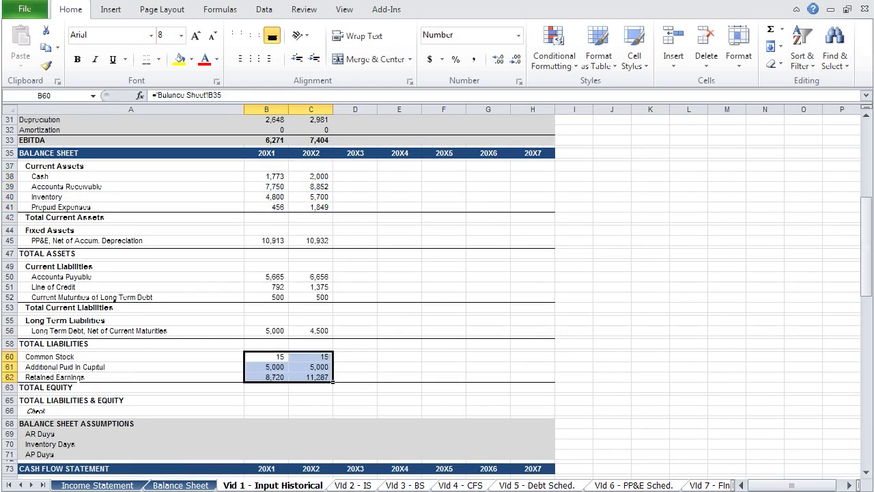
Calculate Total Current Assets in B42 with =SUM(B38:B41) and copy it across to 20X2
key("Up")
key("Up")
key("Up")
key("Up")
key("Up")
key("Up")
key("Up")
key("Up")
key("Up")
key("Up")
key("Up")
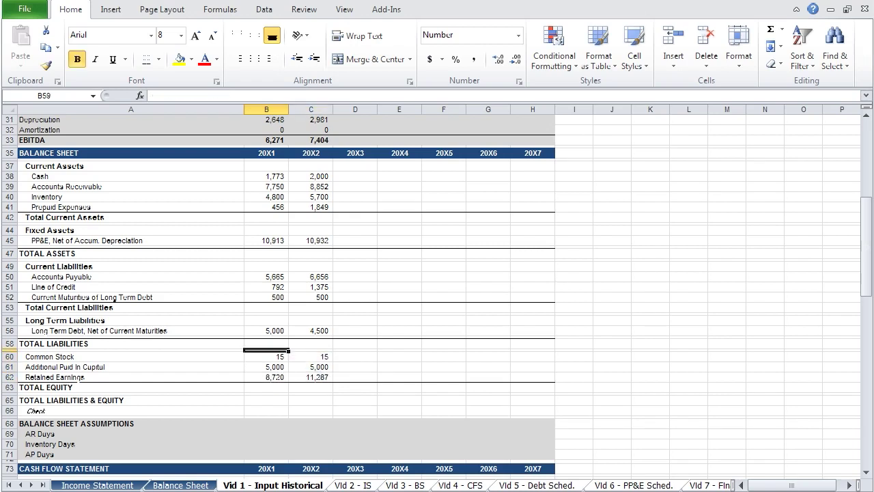
key("Up")
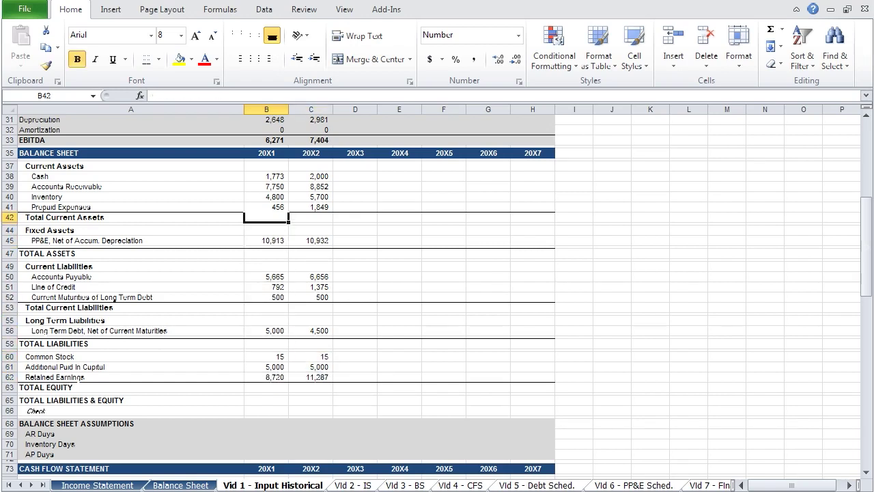
type("=sum(")
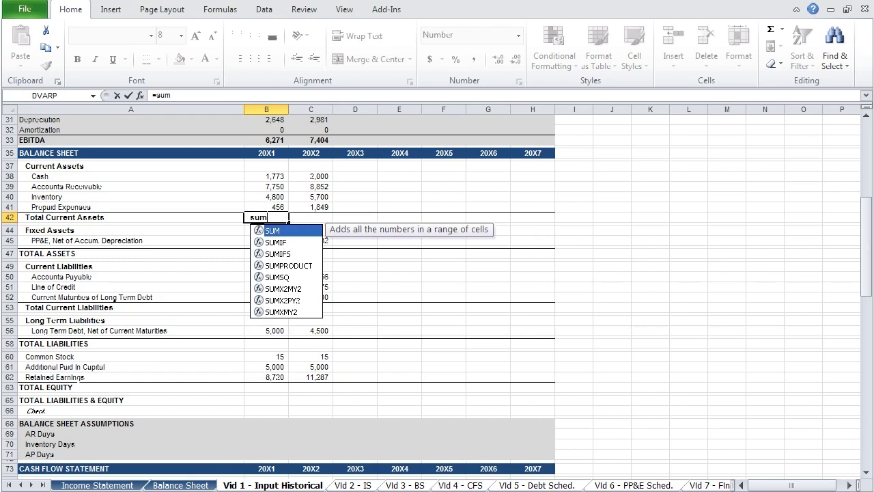
key("Up")
key("shift+Up")
key("shift+Up")
key("shift+Up")
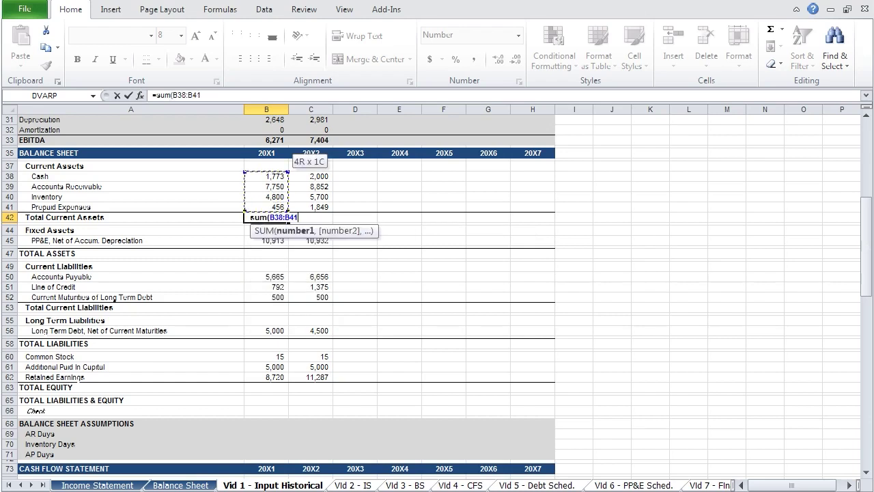
type(")")
key("ctrl+Return")
key("shift+Right")
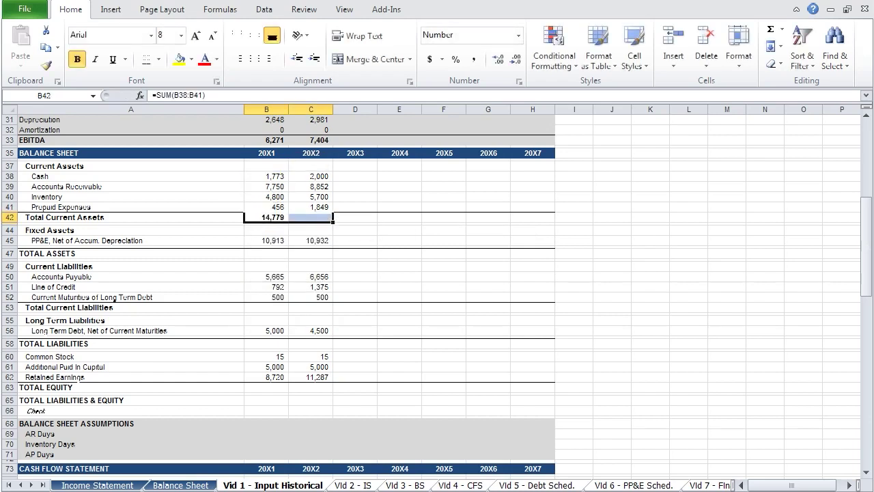
key("ctrl+r")
Calculate Total Assets in B47 as Total Current Assets plus net PP&E, =B42+B45, and copy it across to 20X2
key("Down")
key("Down")
key("Down")
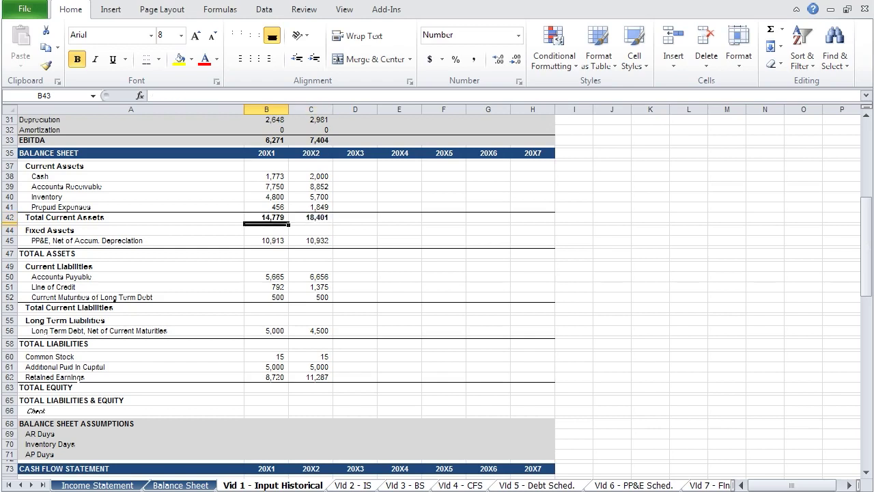
type("=")
key("Up")
key("Up")
key("Up")
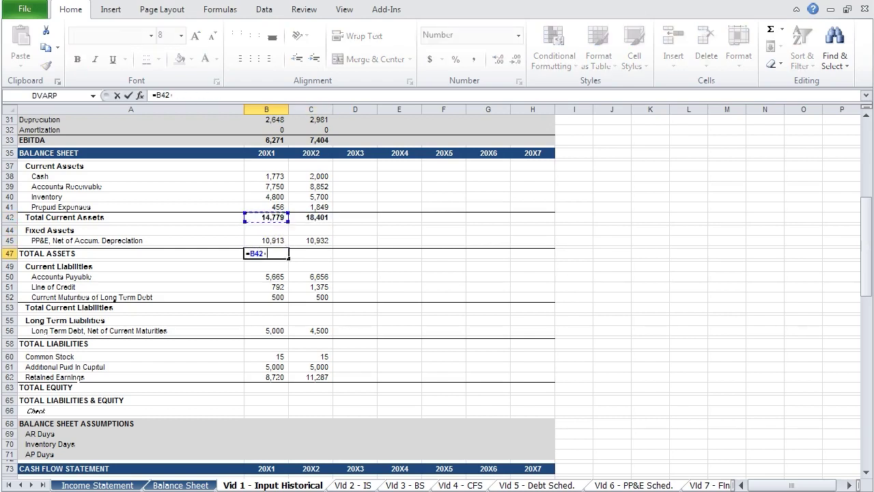
type("+")
key("Up")
key("Return")
key("Up")
key("shift+Right")
key("ctrl+r")
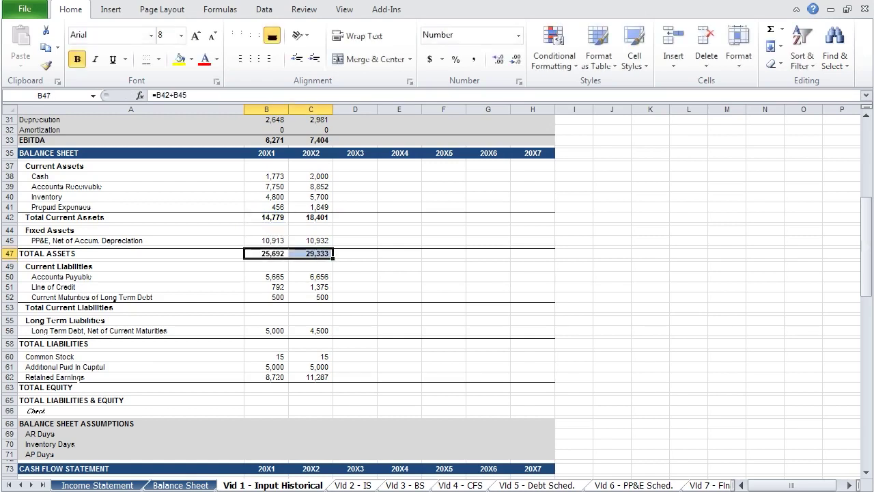
Calculate Total Current Liabilities in B53 with =SUM(B50:B52) and copy it across to 20X2
key("Down")
key("Down")
key("Down")
key("Down")
key("Down")
key("Down")
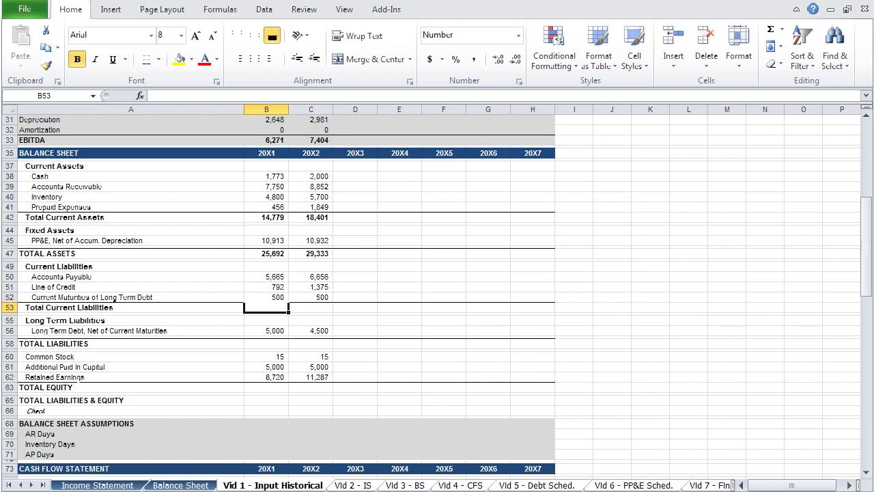
type("=sum(")
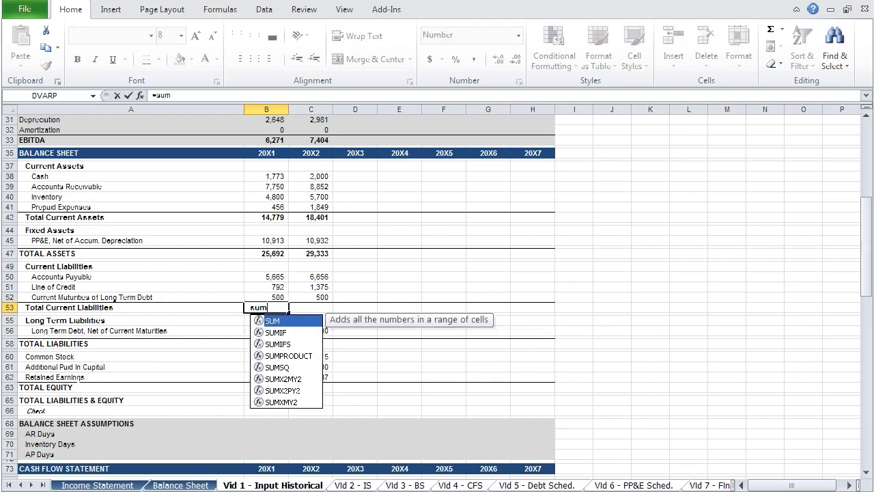
key("Up")
key("shift+Up")
key("shift+Up")
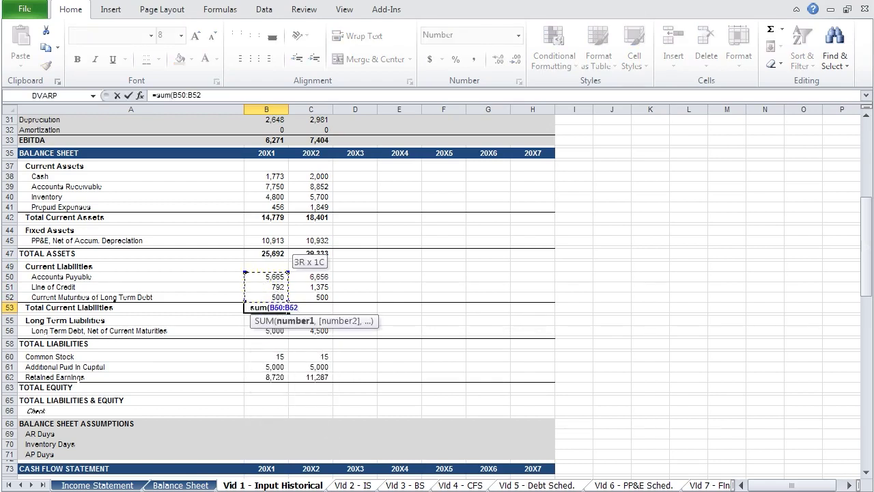
type(")")
key("ctrl+Return")
key("shift+Right")
key("ctrl+r")
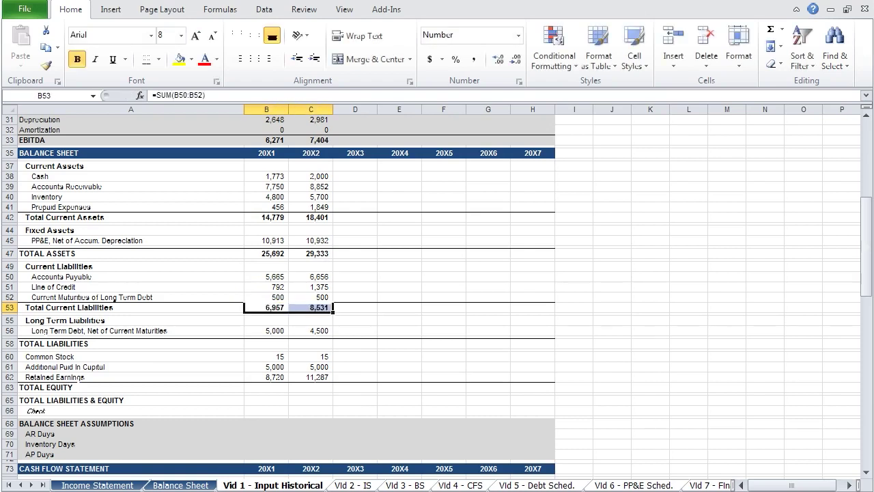
Calculate Total Liabilities in B58 as Total Current Liabilities plus Long Term Debt, =B53+B56, and copy it across to 20X2
key("Down")
key("Down")
key("Down")
key("Down")
key("Down")
type("=")
key("Up")
key("Up")
key("Up")
key("Up")
key("Up")
type("+")
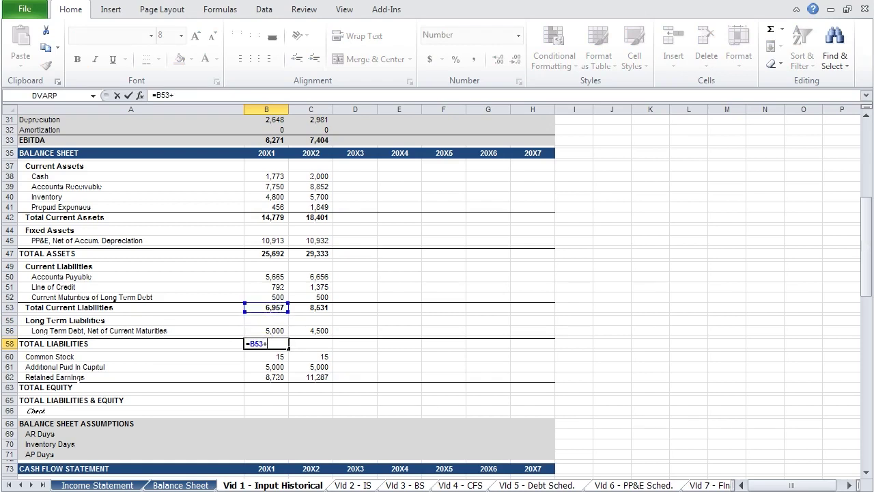
key("Up")
key("Up")
key("Return")
key("Up")
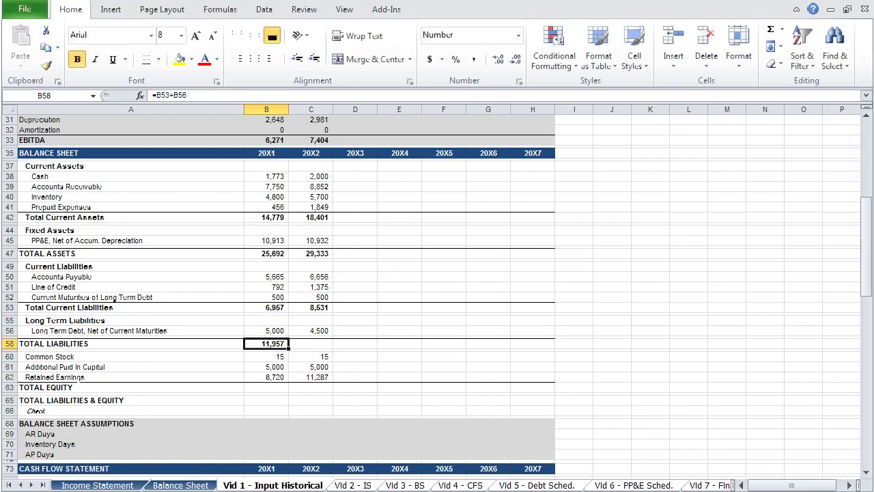
key("shift+Right")
key("ctrl+r")
Calculate Total Equity in B63 with =SUM(B60:B62) and copy it across to 20X2
key("Down")
key("Down")
key("Down")
key("Down")
key("Down")
key("Down")
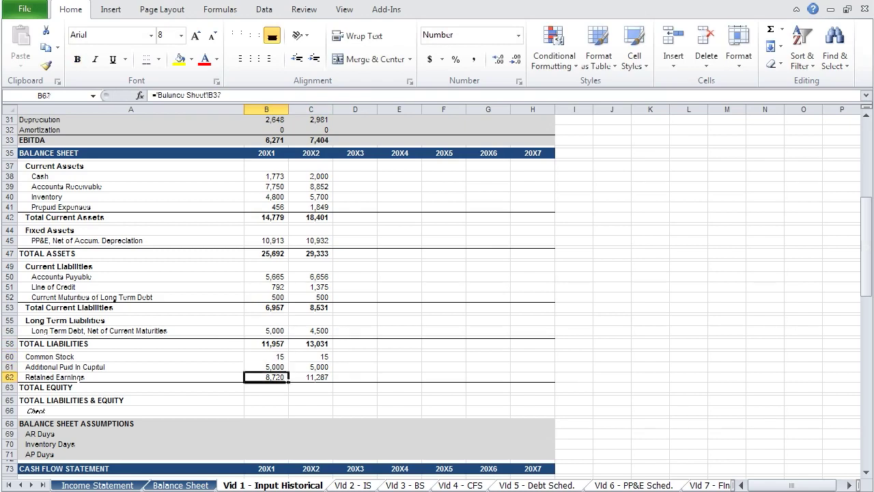
key("Up")
type("=su")
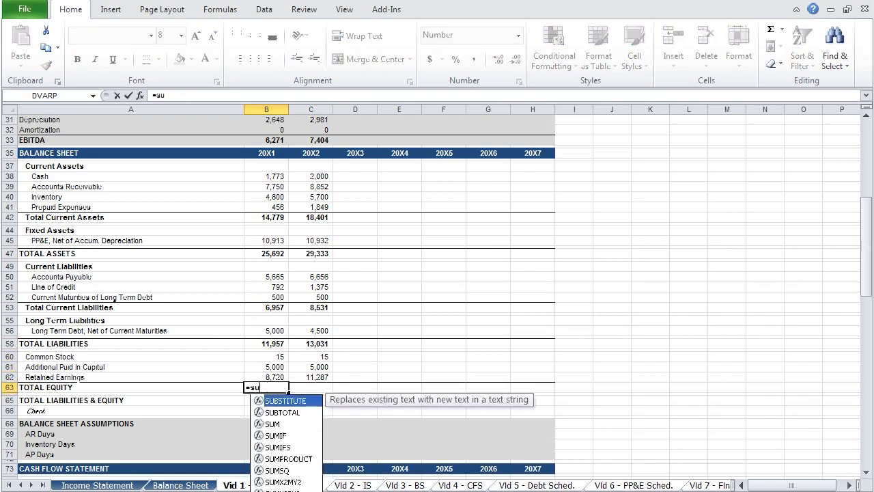
type("m(")
key("Up")
key("shift+Up")
key("shift+Up")
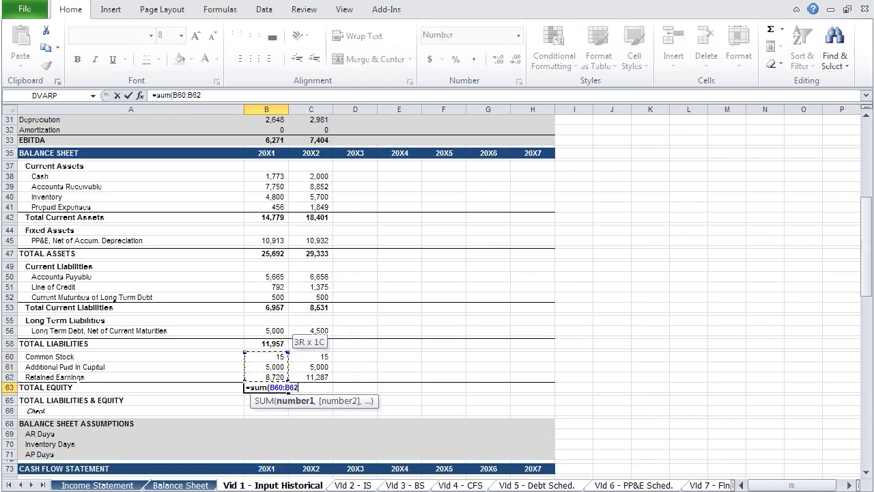
type(")")
key("ctrl+Return")
key("shift+Right")
key("ctrl+r")
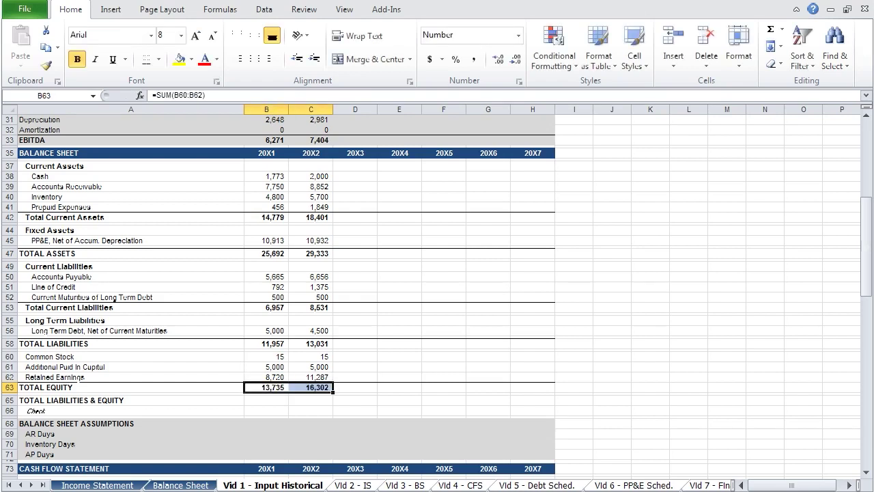
Calculate Total Liabilities & Equity in B65 with =B58+B63 and copy it across to 20X2
key("Down")
key("Down")
type("=")
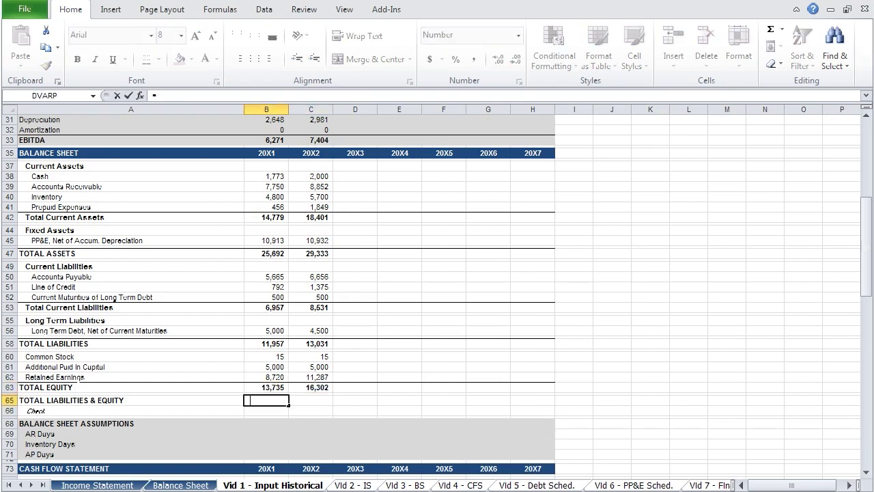
key("Up")
key("Up")
key("Up")
key("Up")
key("Up")
type("+")
key("Up")
key("ctrl+Return")
key("shift+Right")
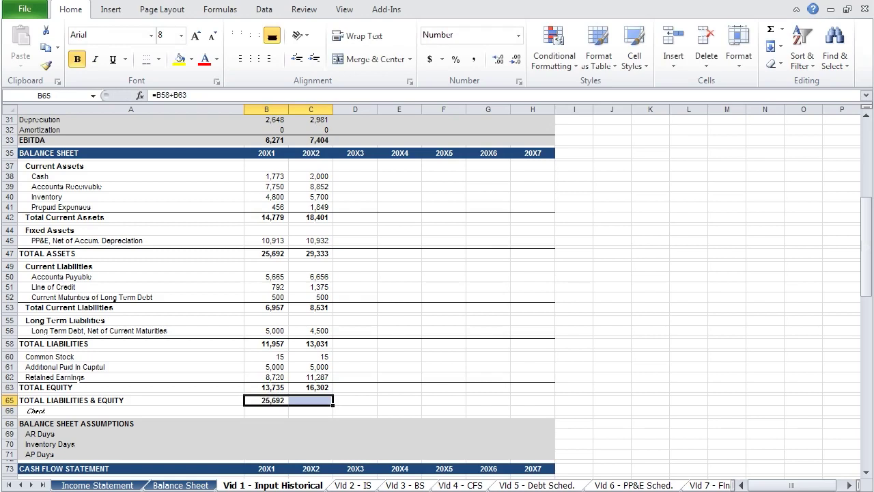
key("ctrl+r")
Add the balance check in B66 as Total Assets minus Total Liabilities & Equity, =B47-B65, and copy it across to 20X2
left_click(267, 411)
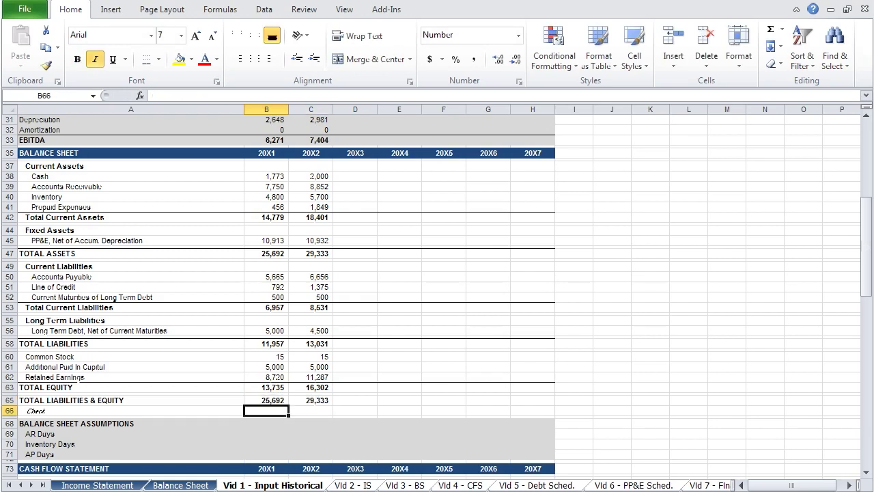
type("=")
key("Up")
key("Up")
key("Up")
key("Up")
key("Up")
key("Up")
key("Up")
key("Up")
key("Up")
key("Up")
key("Up")
key("Up")
key("Up")
key("Up")
key("Up")
key("Up")
key("Up")
key("Up")
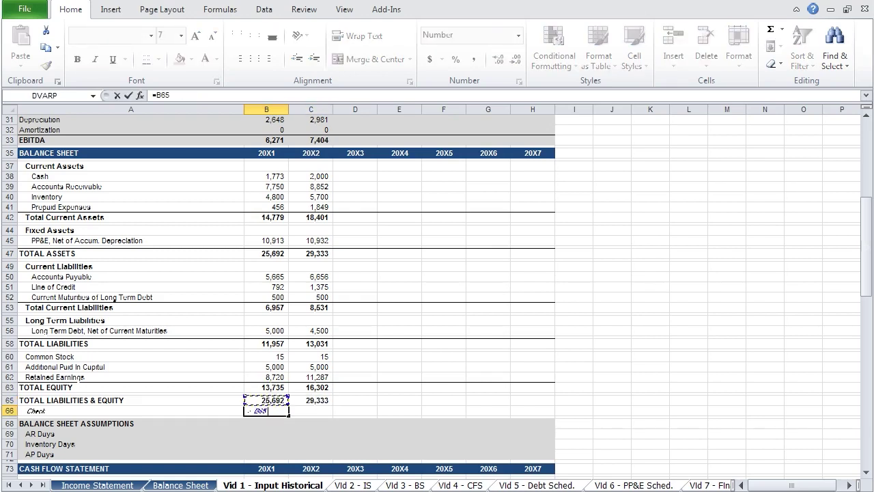
key("Up")
type("-")
key("Up")
key("Return")
key("Up")
key("shift+Right")
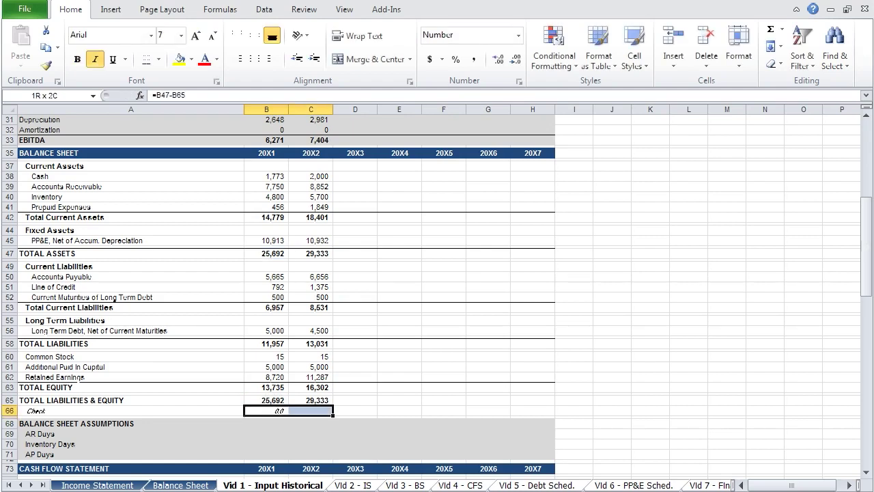
key("ctrl+r")
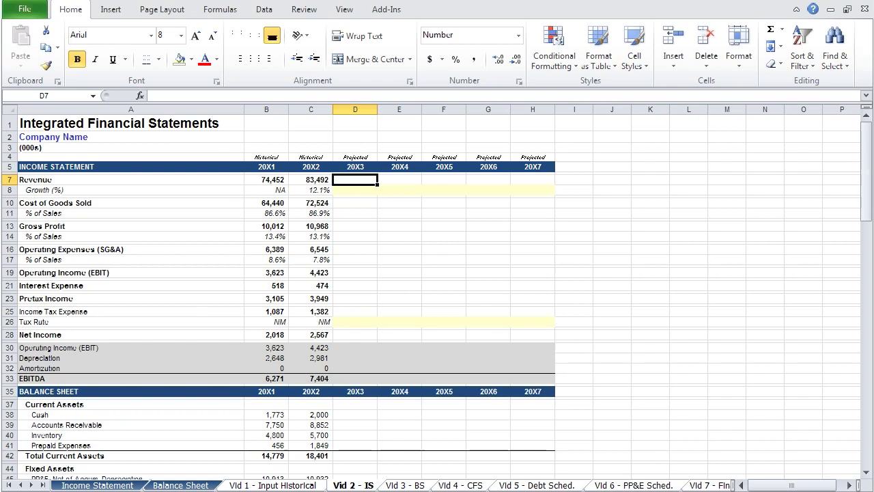
On the Vid 2 - IS sheet, set revenue growth to 10% for every projected year, 20X3 through 20X7
left_click(355, 190)
type("10")
key("Tab")
left_click_drag(355, 190, 533, 190)
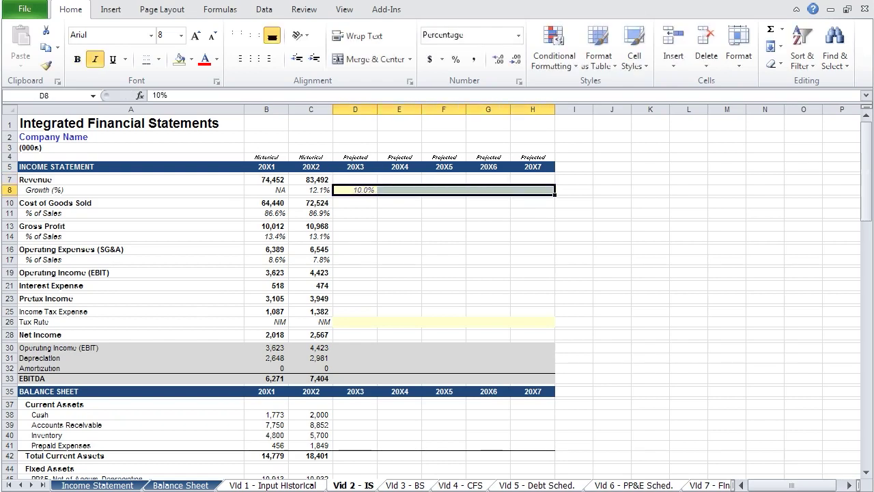
key("ctrl+r")
Project 20X3 Revenue in D7 with =C7*(1+D8) and copy it across through 20X7
left_click(355, 179)
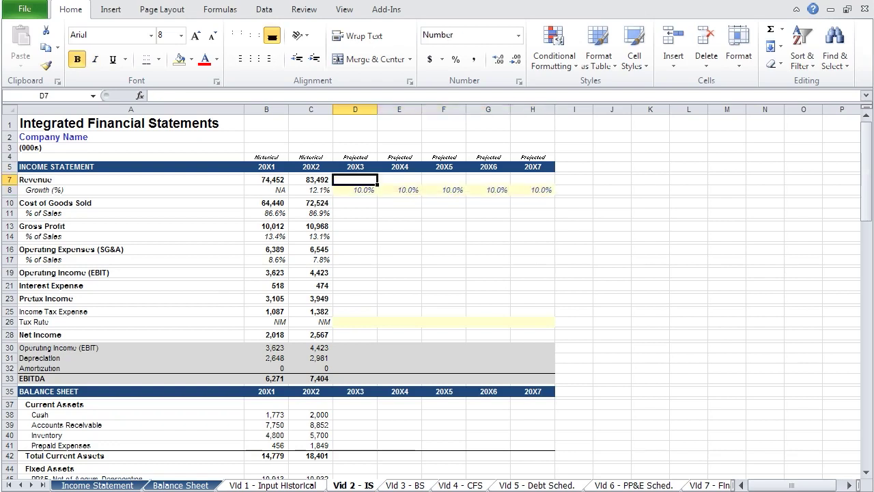
type("=")
left_click(295, 179)
type("*(1")
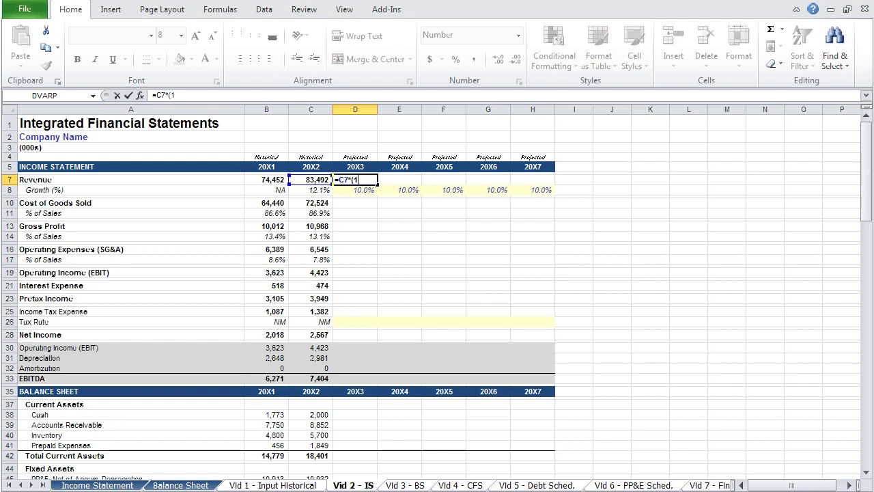
type("+")
key("Down")
type(")")
key("ctrl+Return")
key("shift+Right")
key("shift+Right")
key("shift+Right")
key("shift+Right")
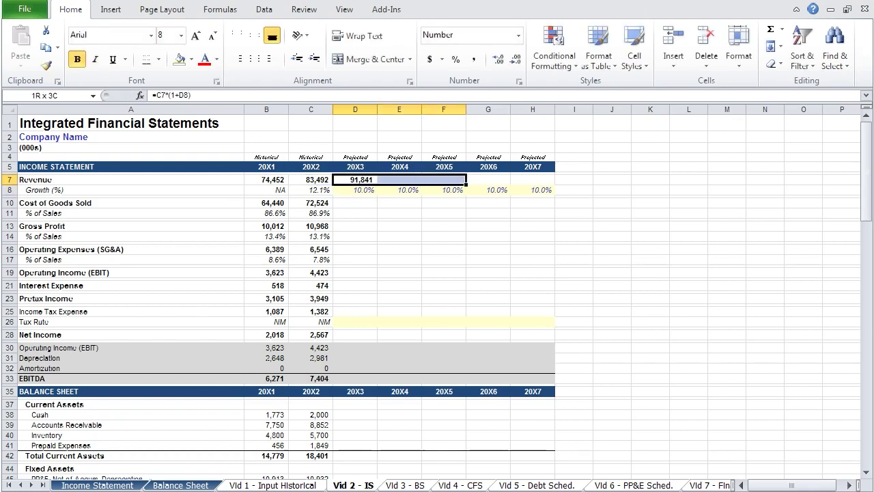
key("ctrl+r")
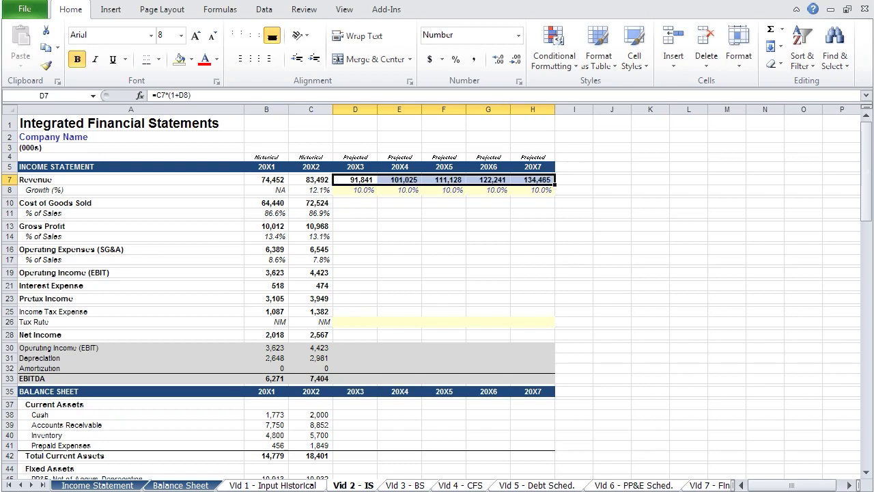
Project the Cost of Goods Sold % of Sales in D11 with =AVERAGE($B$11:$C$11) and copy it across through 20X7
key("Down")
key("Down")
key("Down")
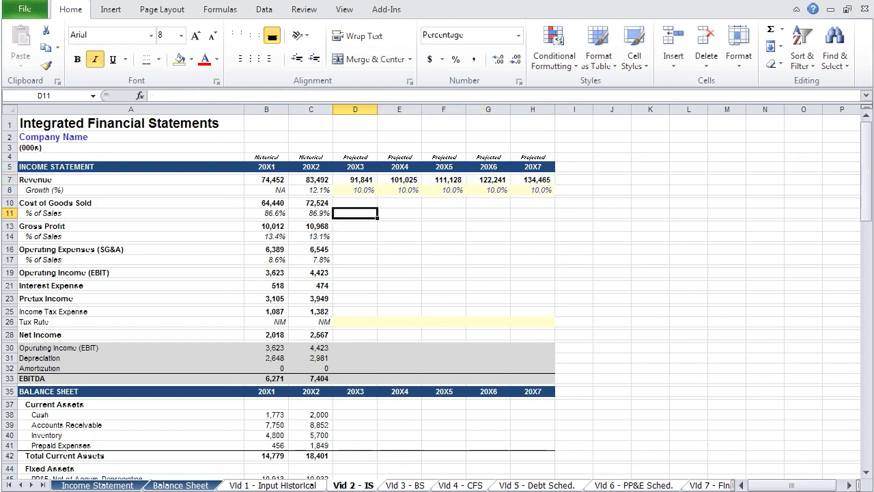
type("=")
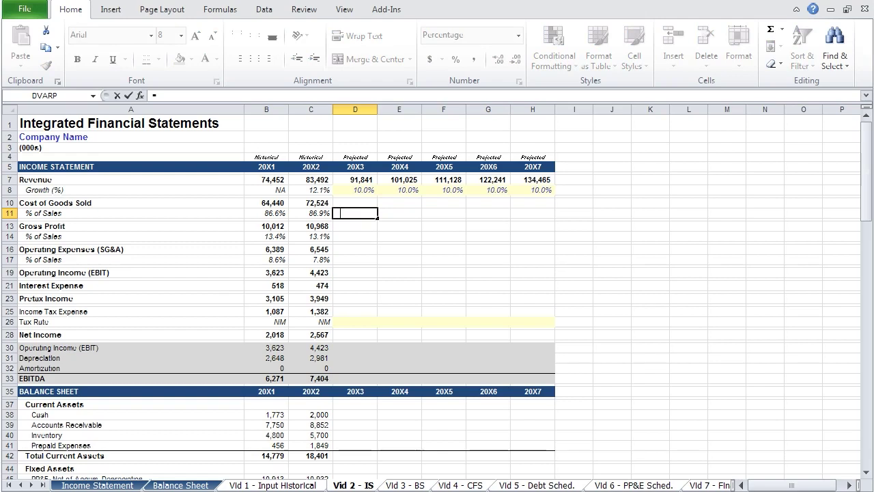
type("aver")
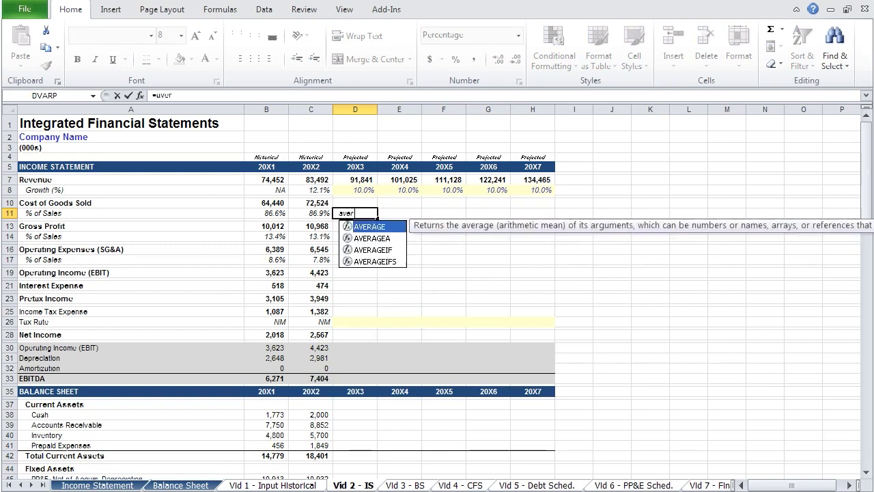
type("age(")
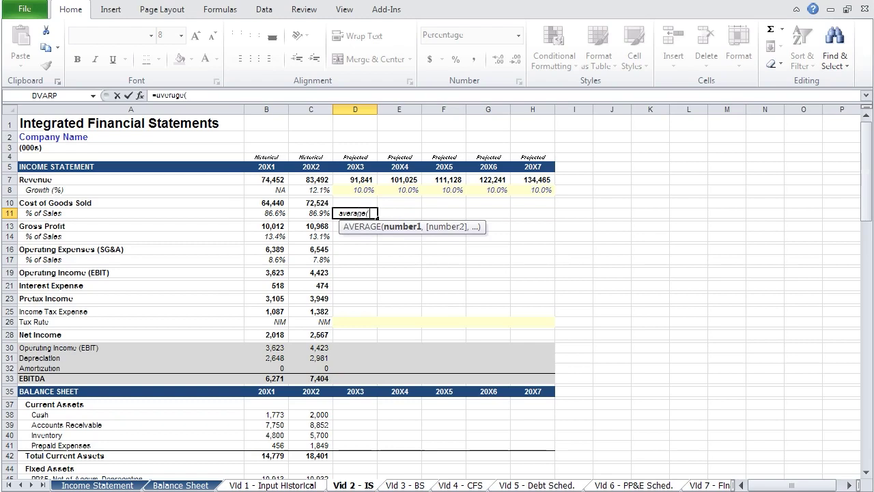
left_click_drag(266, 213, 311, 213)
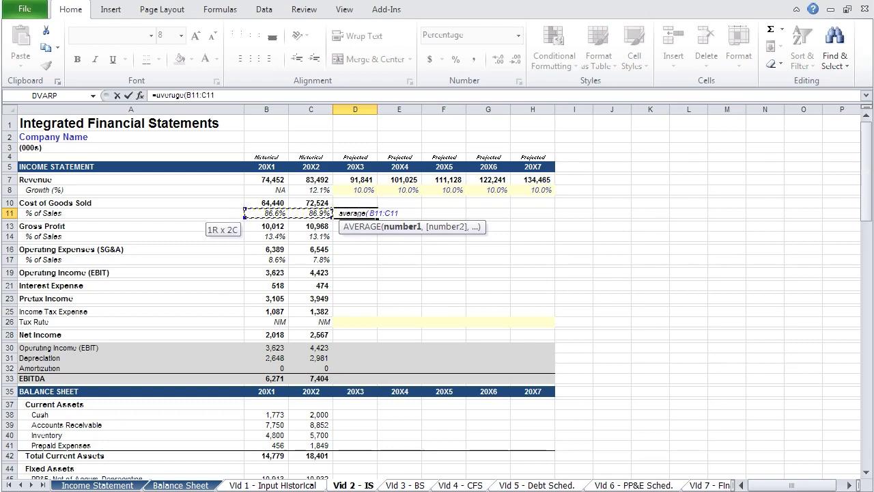
key("F4")
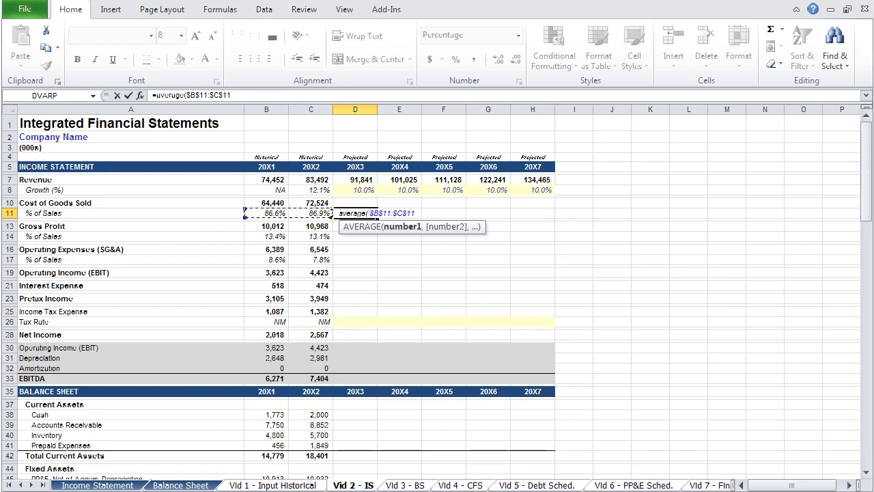
type(")")
key("ctrl+Return")
key("shift+Right")
key("shift+Right")
key("shift+Right")
key("shift+Right")
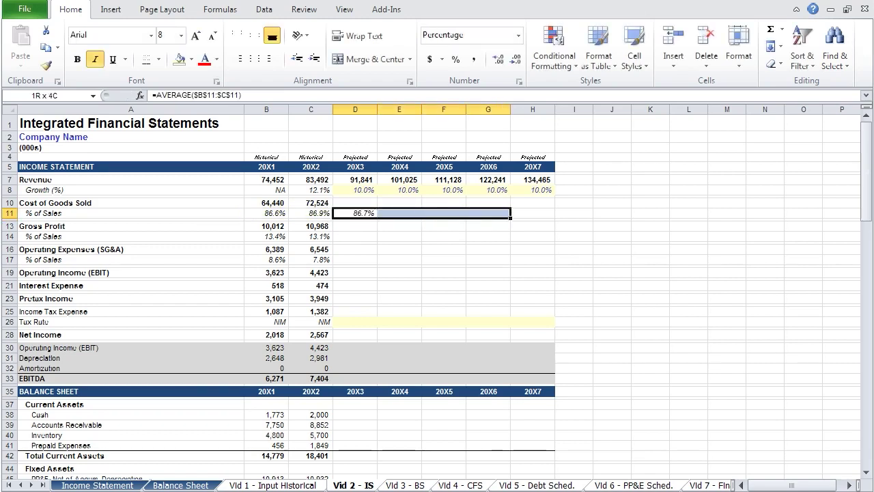
key("ctrl+r")
Examine the copied average formulas in E11 through H11 to check which cells they reference
left_click(400, 213)
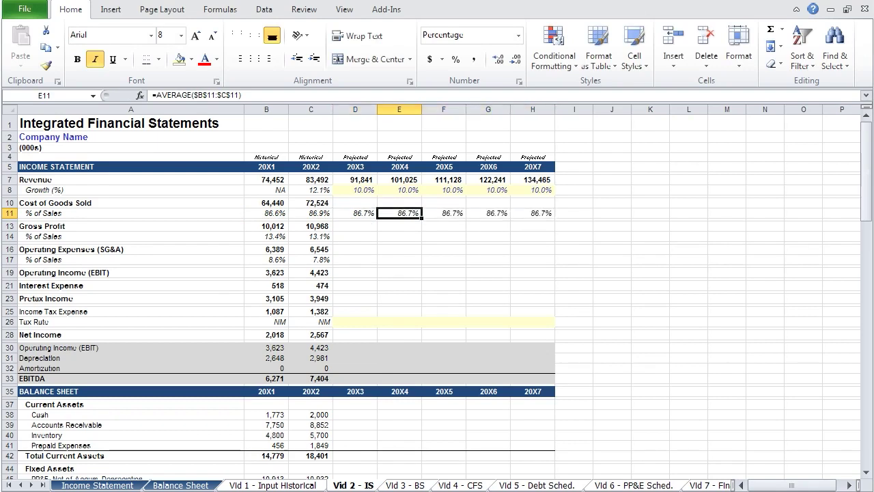
key("F2")
key("Tab")
key("F2")
key("Tab")
key("F2")
key("Escape")
key("Tab")
key("F2")
key("Escape")
key("Left")
key("Left")
key("Left")
key("Left")
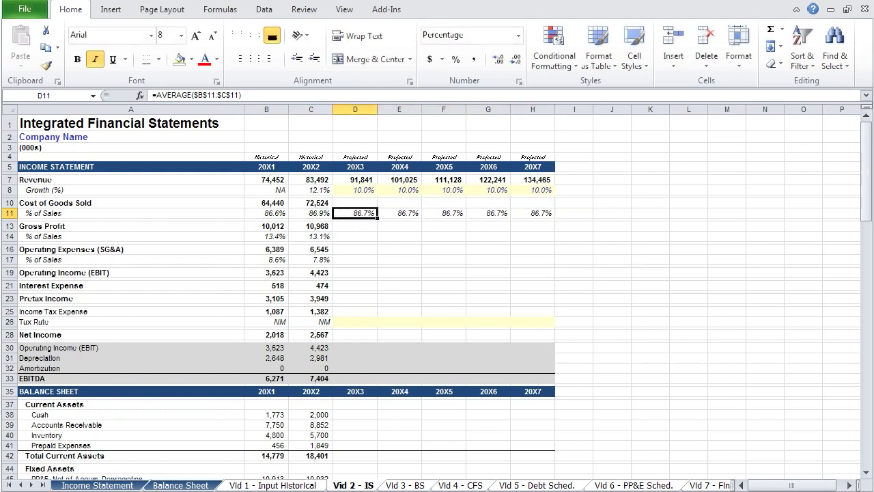
Project Cost of Goods Sold in D10 as Revenue times its % of Sales, =D7*D11, and copy it across through 20X7
key("Up")
type("=")
key("Up")
key("Up")
key("Up")
type("*")
key("Down")
key("ctrl+Return")
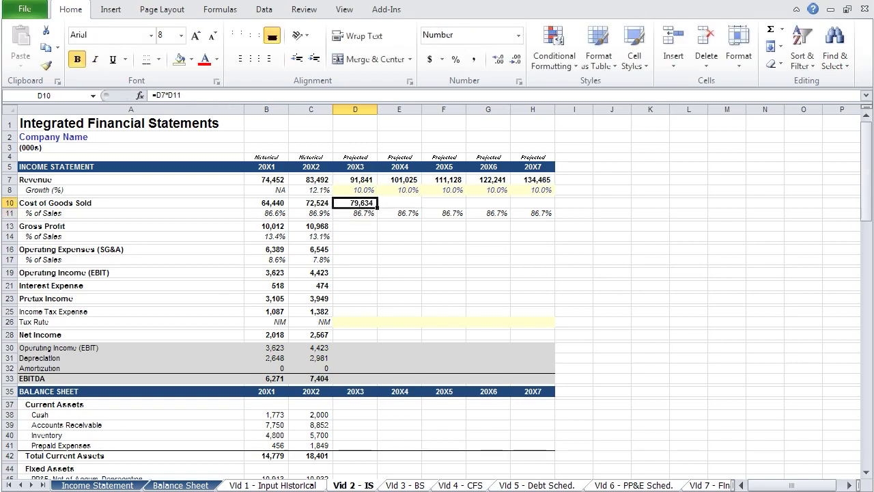
key("shift+Right")
key("shift+Right")
key("shift+Right")
key("shift+Right")
key("ctrl+r")
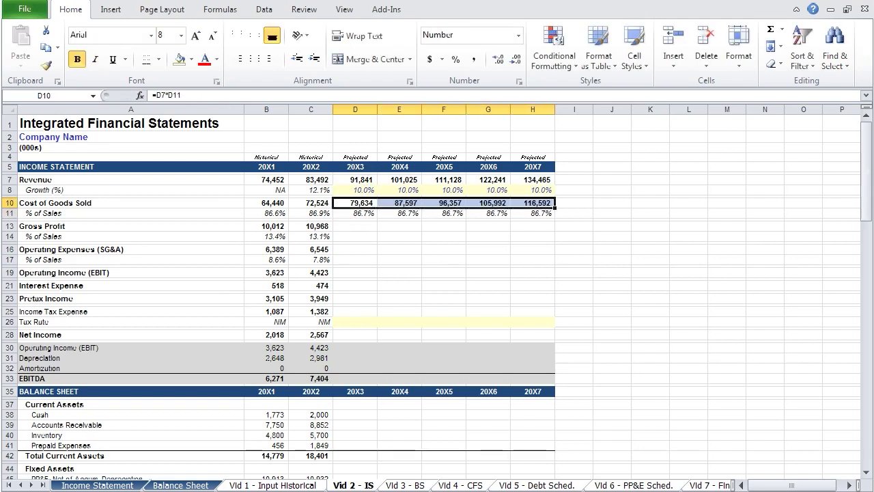
Calculate 20X3 Gross Profit in D13 as Revenue minus Cost of Goods Sold
key("Down")
key("Down")
type("=")
key("Up")
key("Up")
key("Up")
key("Up")
type("-")
key("Up")
key("Up")
key("Up")
key("Return")
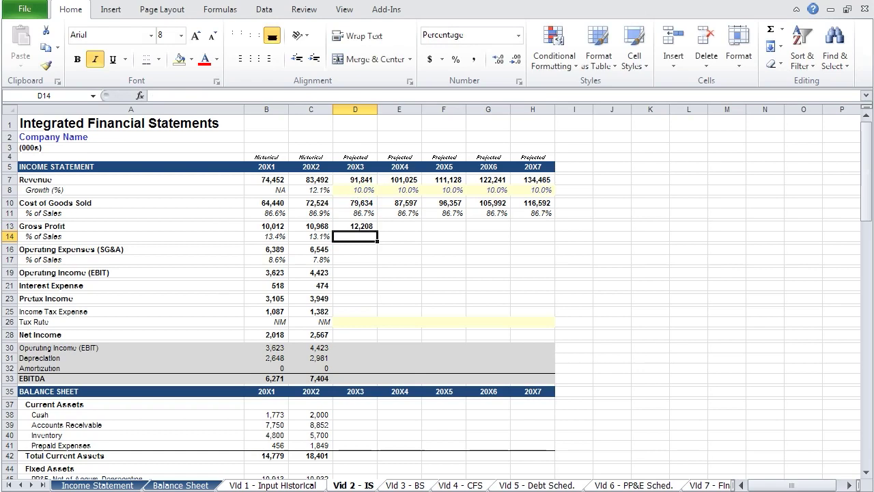
Calculate the 20X3 Gross Profit % of Sales in D14 as Gross Profit divided by Revenue, =D13/D7
type("=")
key("Up")
type("/")
key("Up")
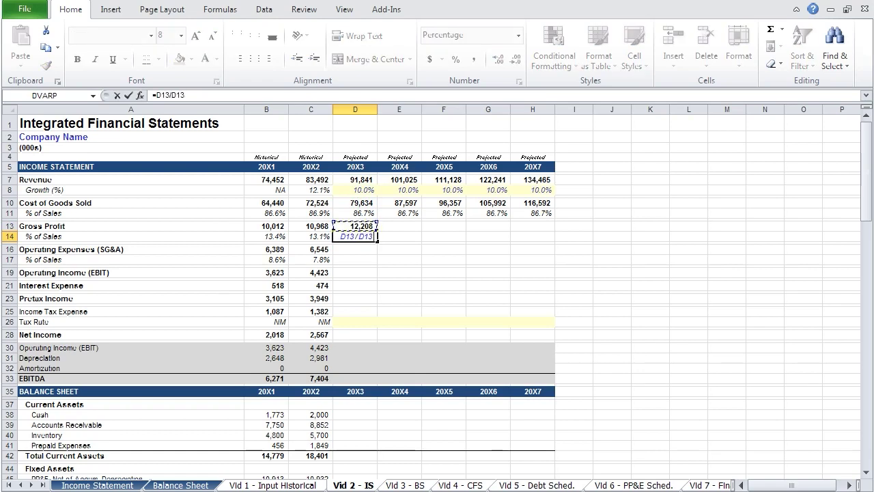
key("Up")
key("Up")
key("Up")
key("Up")
key("Return")
Copy the 20X3 Gross Profit and its % of Sales formulas in D13:D14 across through 20X7
key("Up")
key("shift+Up")
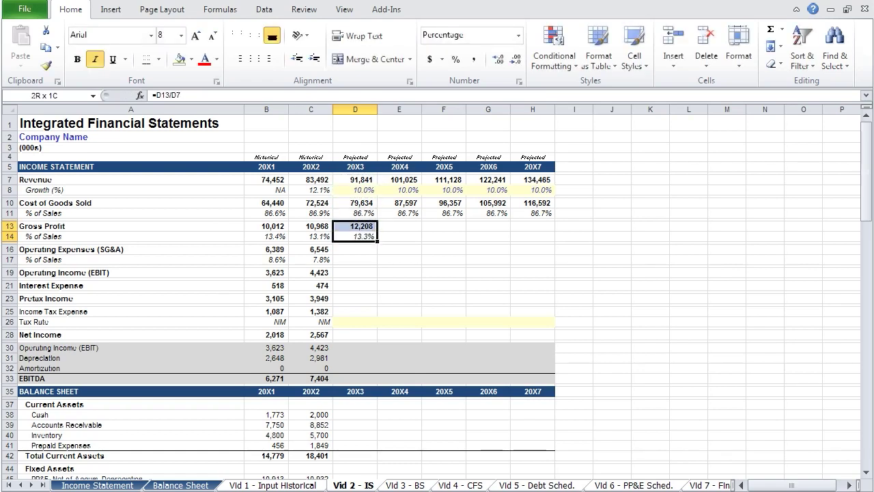
key("shift+Right")
key("shift+Right")
key("shift+Right")
key("shift+Right")
key("ctrl+r")
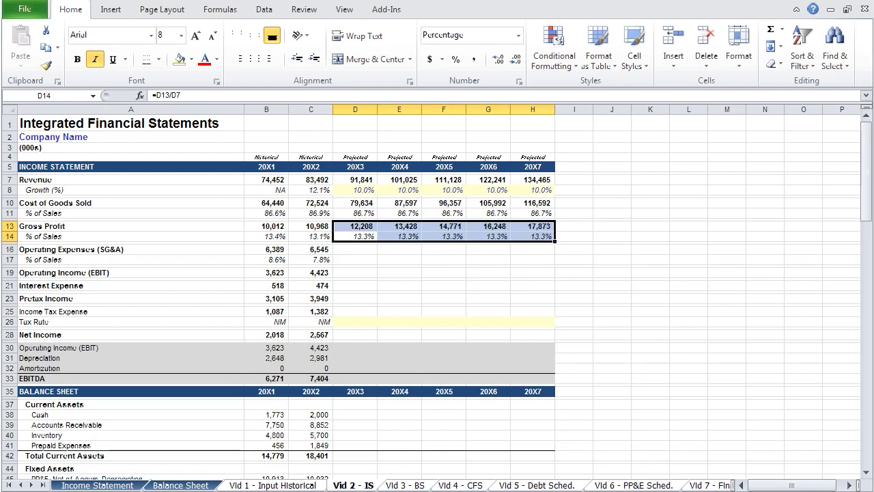
Project the Operating Expenses % of Sales in D17 with =AVERAGE($B$17:$C$17) and copy it across through 20X7
left_click(355, 249)
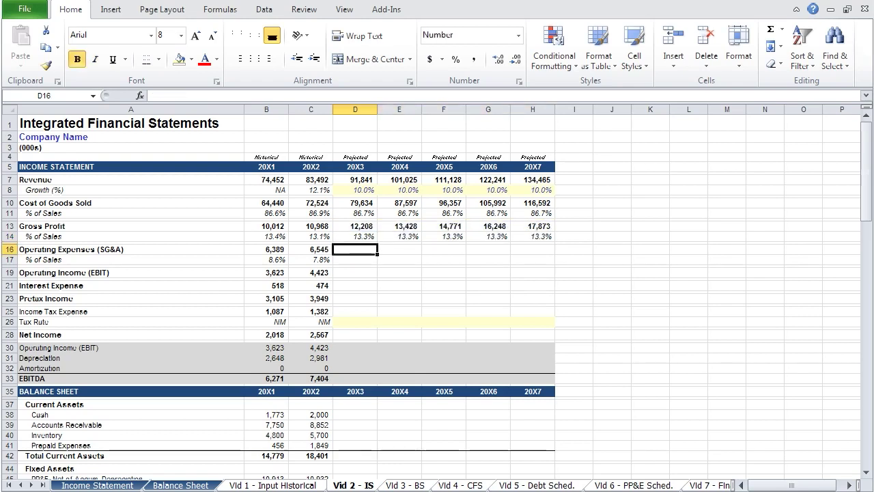
left_click(355, 260)
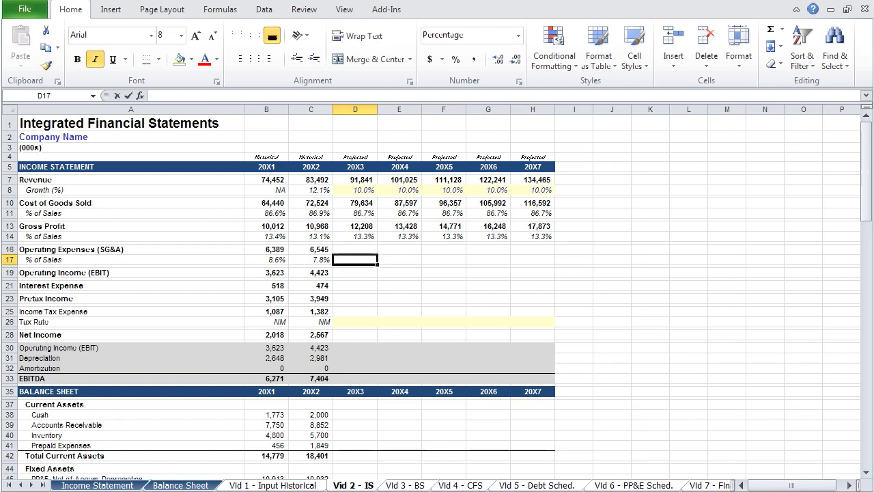
type("=average")
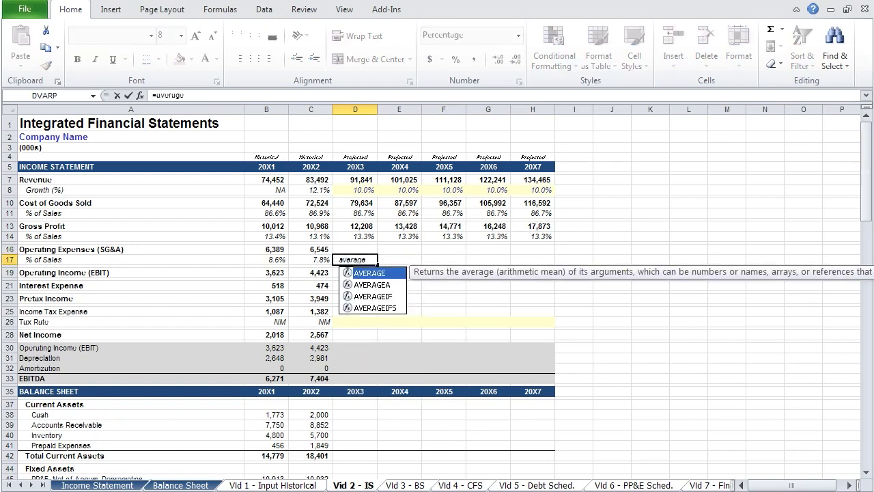
type("(")
left_click_drag(266, 260, 533, 259)
key("F4")
type(")")
key("Return")
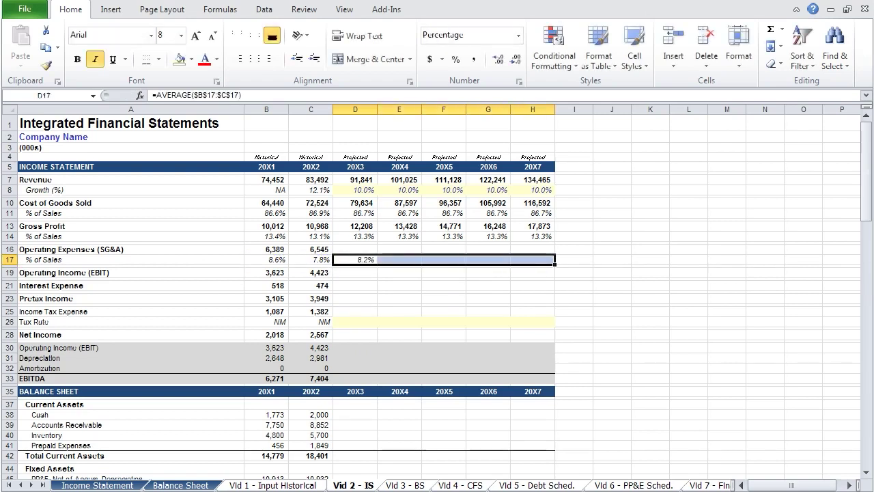
key("ctrl+r")
Calculate 20X3 Operating Expenses (SG&A) in D16 as Revenue times its % of Sales, =D7*D17
left_click(356, 250)
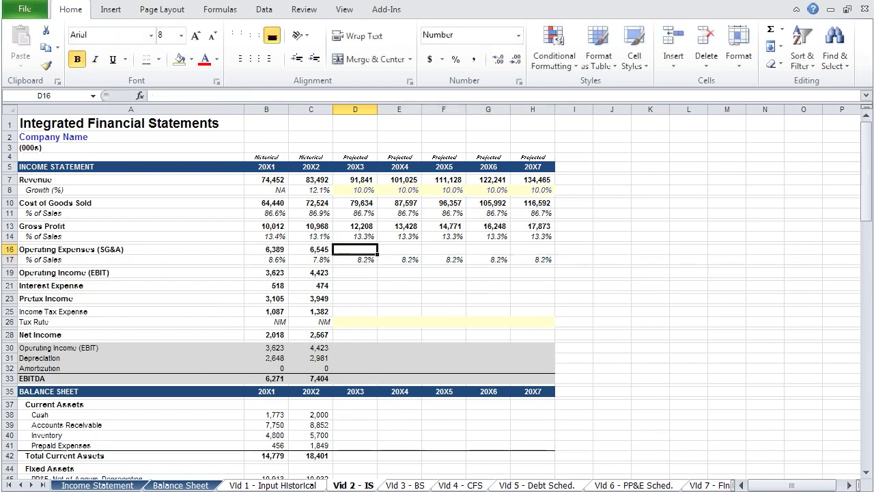
type("=")
key("Up")
key("Up")
key("Up")
key("Up")
key("Up")
key("Up")
key("Up")
key("Up")
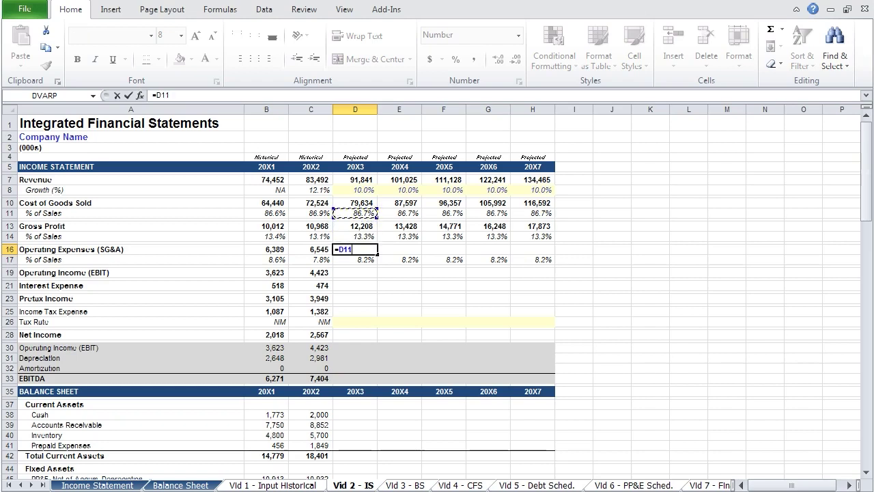
key("Up")
type("*")
key("Down")
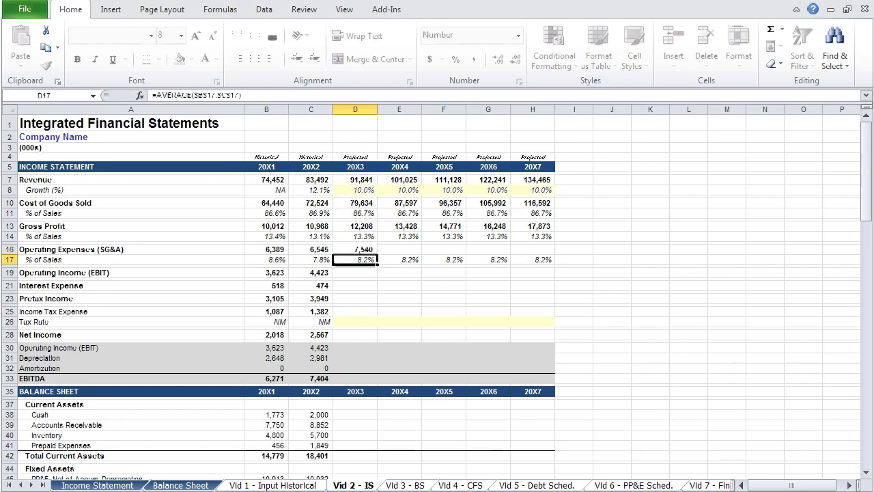
key("ctrl+Return")
Copy the Operating Expenses formula in D16 across through 20X7
key("shift+Right")
key("shift+Right")
key("shift+Right")
key("shift+Right")
key("ctrl+r")
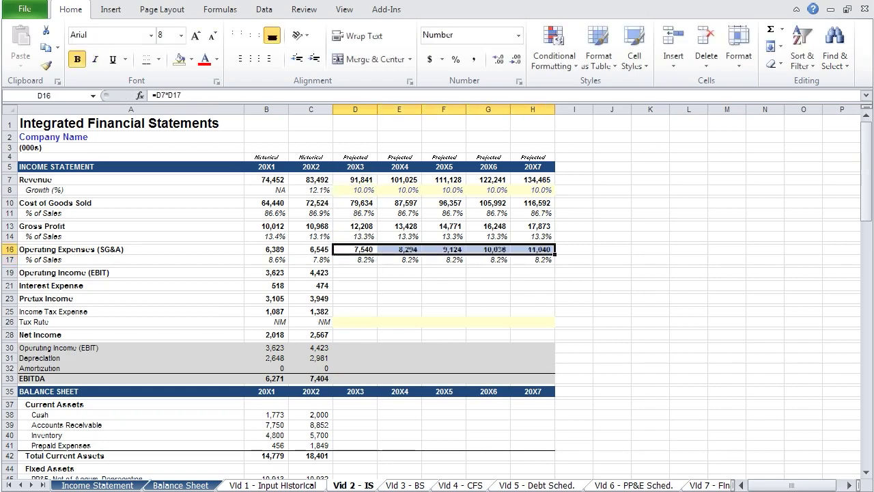
Calculate 20X3 Operating Income (EBIT) in D19 as Gross Profit minus Operating Expenses, =D13-D16
key("Down")
key("Down")
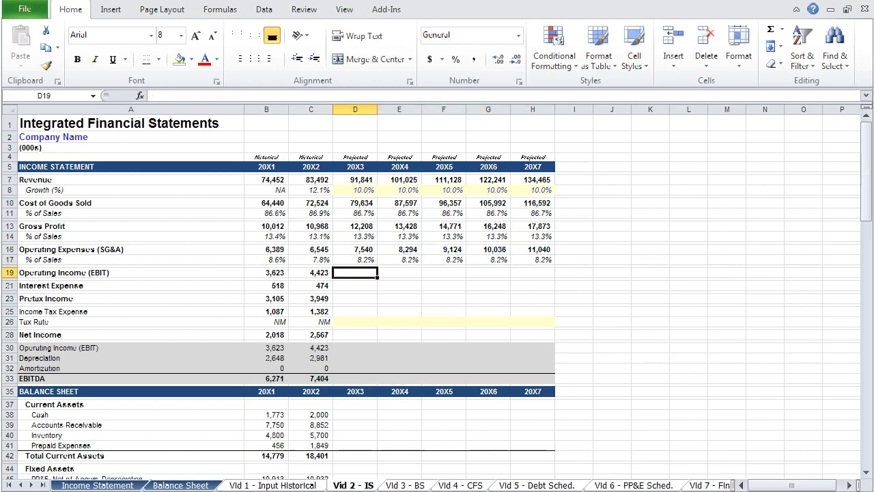
type("=")
key("Up")
key("Up")
key("Up")
key("Up")
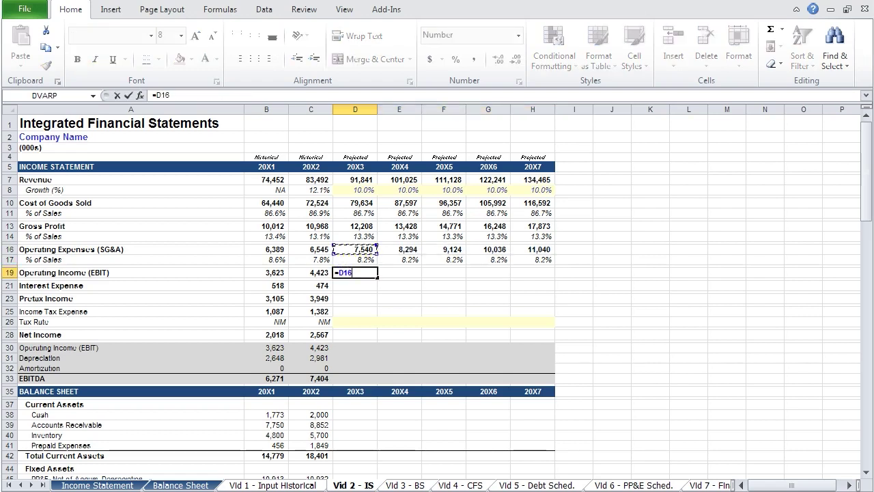
type("-")
key("Up")
key("Up")
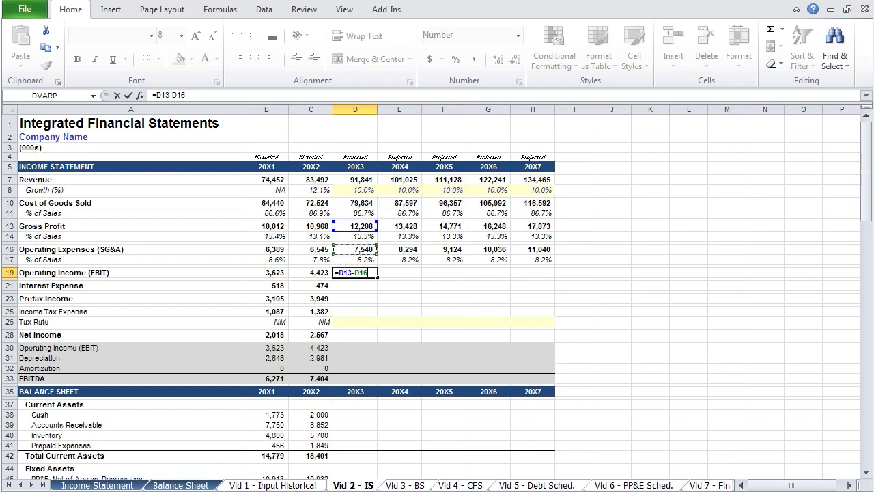
key("ctrl+Return")
Copy the Operating Income (EBIT) formula in D19 across through 20X7
key("shift+Right")
key("shift+Right")
key("shift+Right")
key("shift+Right")
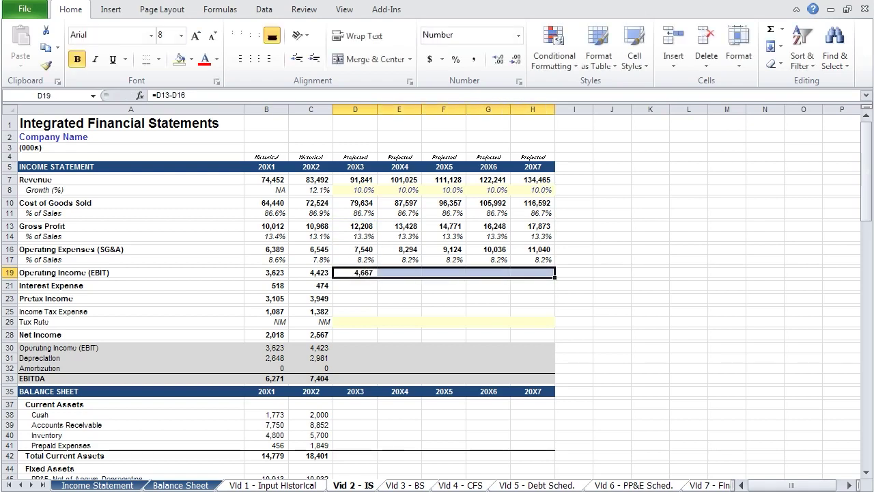
key("ctrl+r")
Shade the empty projected Interest Expense cells D21:H21 with a light purple fill
key("Down")
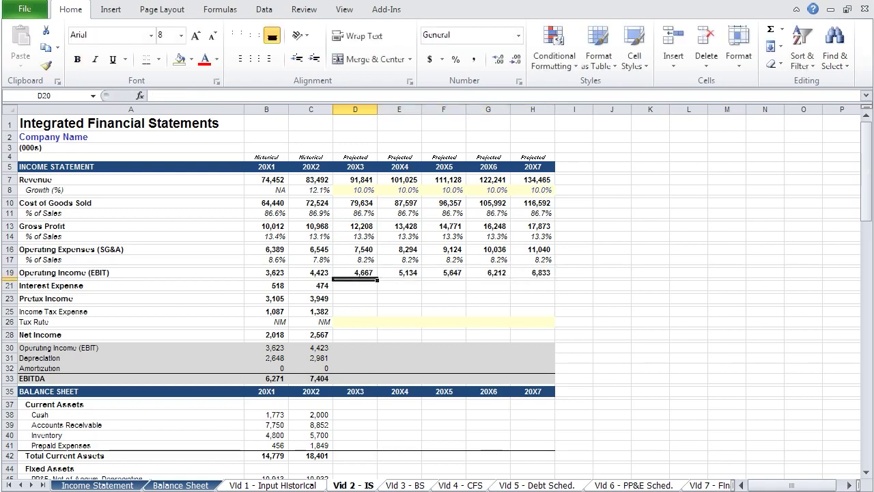
key("shift+Right")
key("shift+Right")
key("shift+Right")
key("shift+Right")
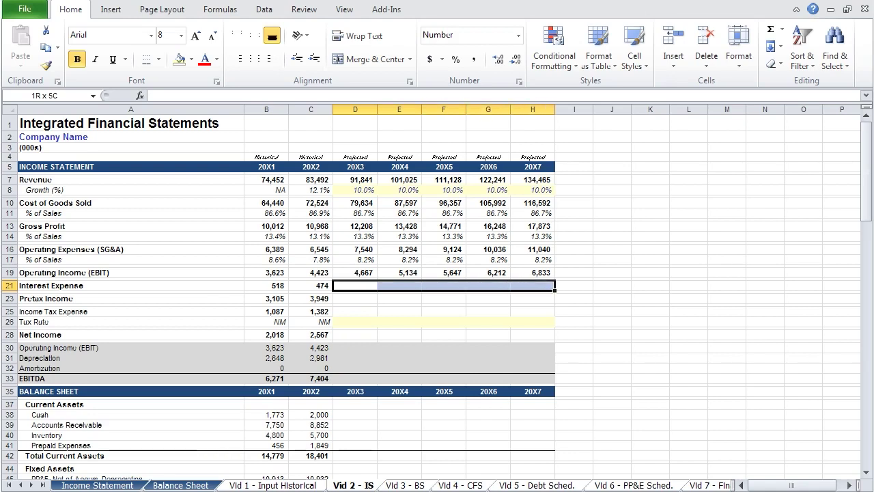
key("alt")
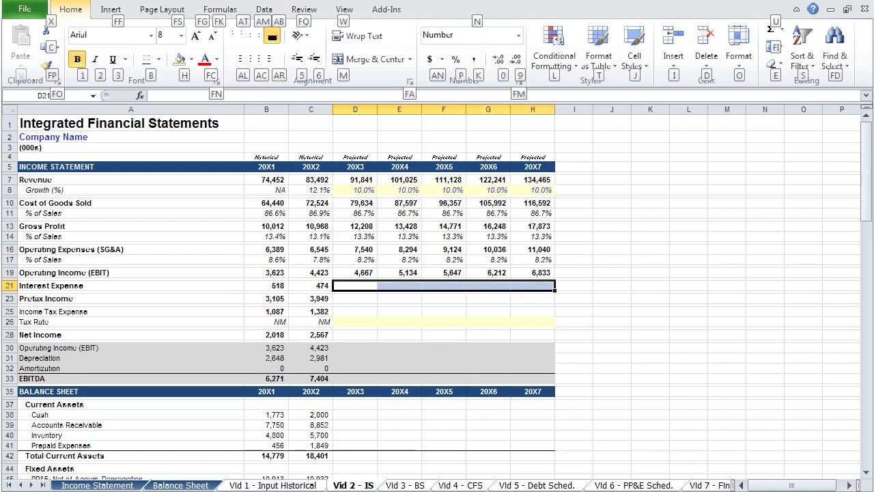
key("h")
key("Right")
key("Right")
key("Right")
key("Right")
key("Down")
key("Down")
key("Right")
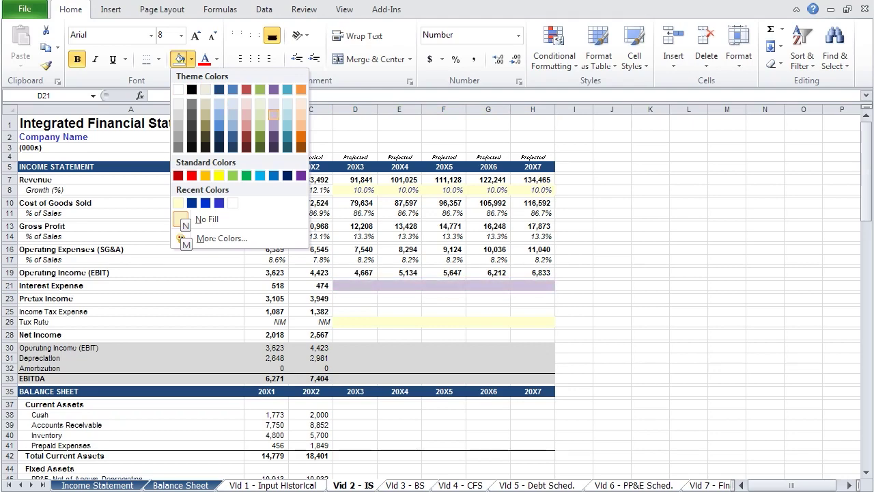
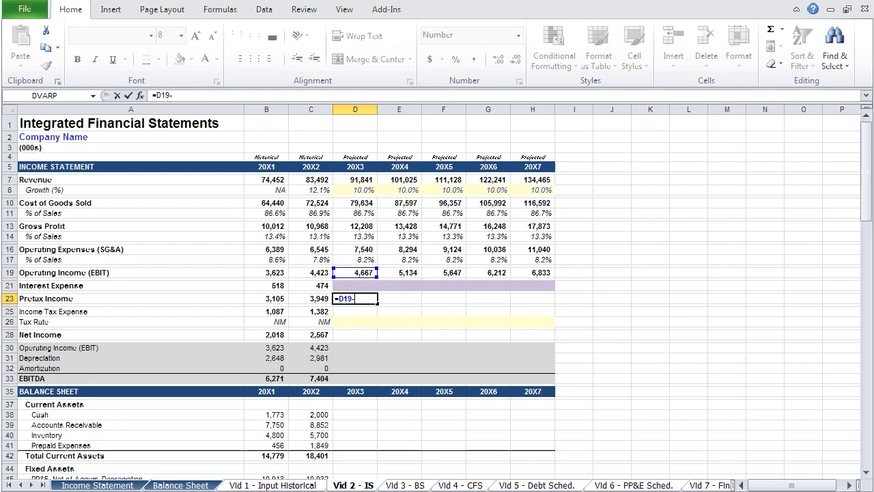
Calculate Pretax Income in D23 as EBIT minus Interest Expense, =D19-D21, and copy it across through 20X7
key("Return")
key("Up")
key("shift+Right")
key("shift+Right")
key("shift+Right")
key("shift+Right")
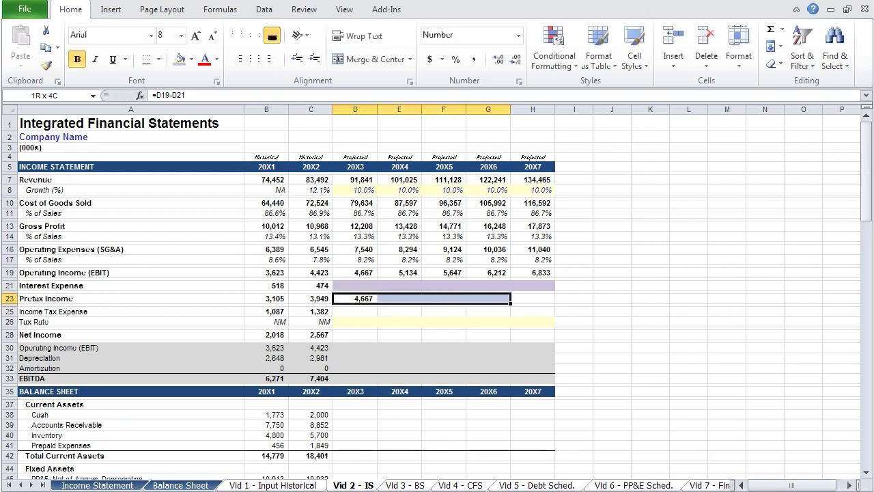
key("ctrl+r")
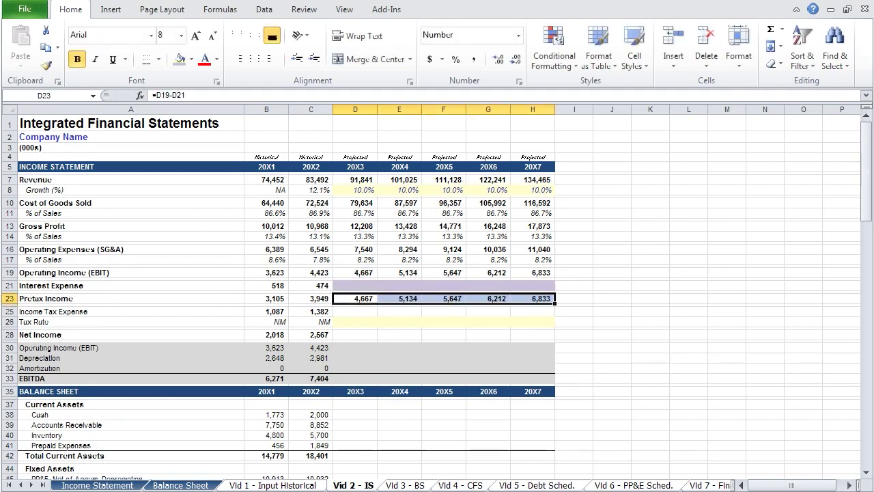
Set the 20X3 Tax Rate in D26 to 35% and copy it across through 20X7
left_click(355, 322)
type("35%")
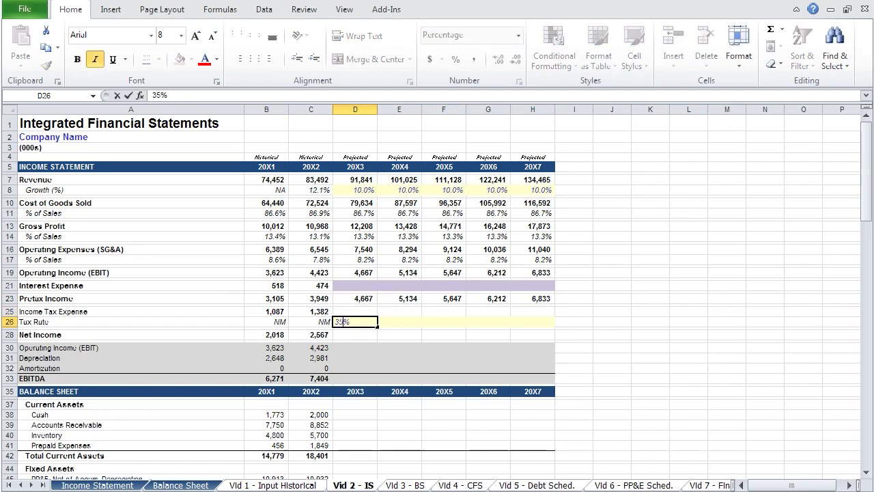
key("Return")
key("Up")
key("shift+Right")
key("shift+Right")
key("shift+Right")
key("shift+Right")
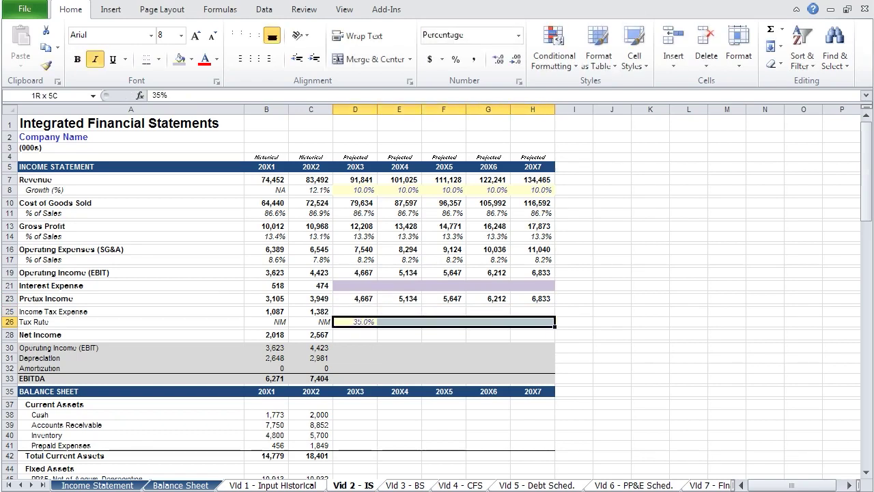
key("ctrl+r")
Calculate 20X3 Income Tax Expense in D25 as Pretax Income times the Tax Rate, =D23*D26
key("Up")
type("=")
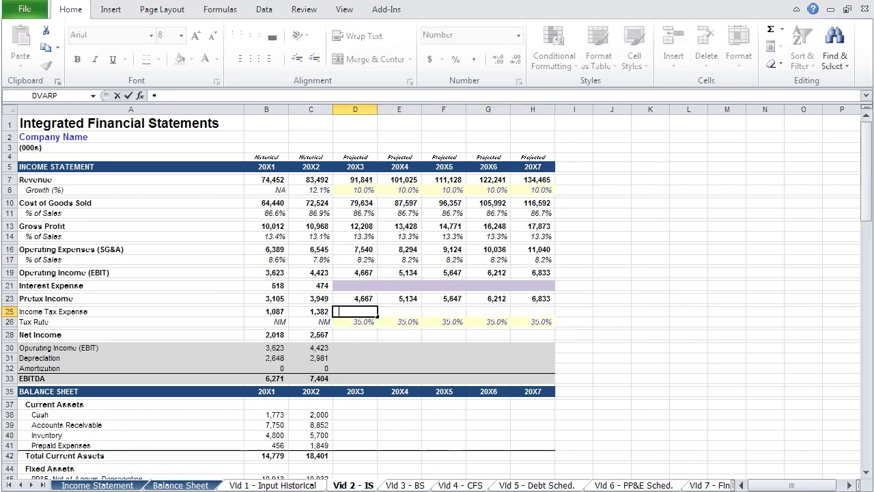
key("Up")
type("*")
key("Down")
key("Return")
Copy the Income Tax Expense formula in D25 across through 20X7
key("Up")
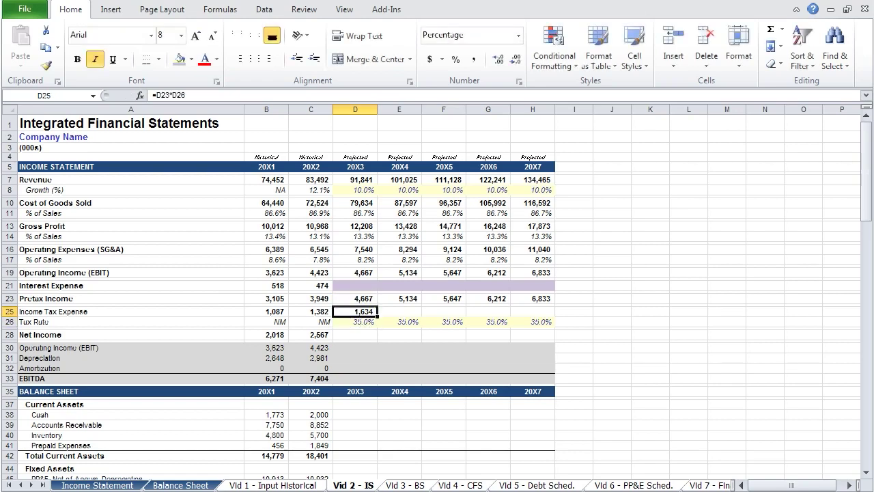
key("shift+Right")
key("shift+Right")
key("shift+Right")
key("shift+Right")
key("ctrl+r")
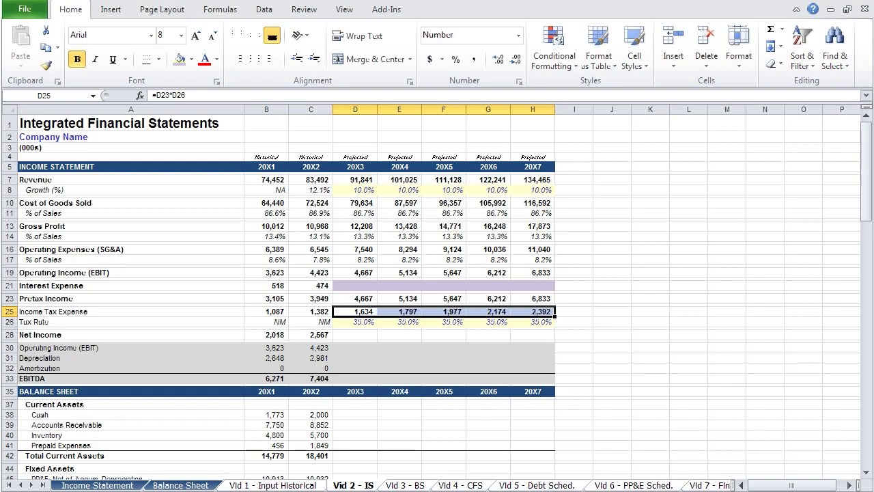
Calculate 20X3 Net Income in D28 as Pretax Income minus Income Tax Expense, =D23-D25
key("Down")
key("Down")
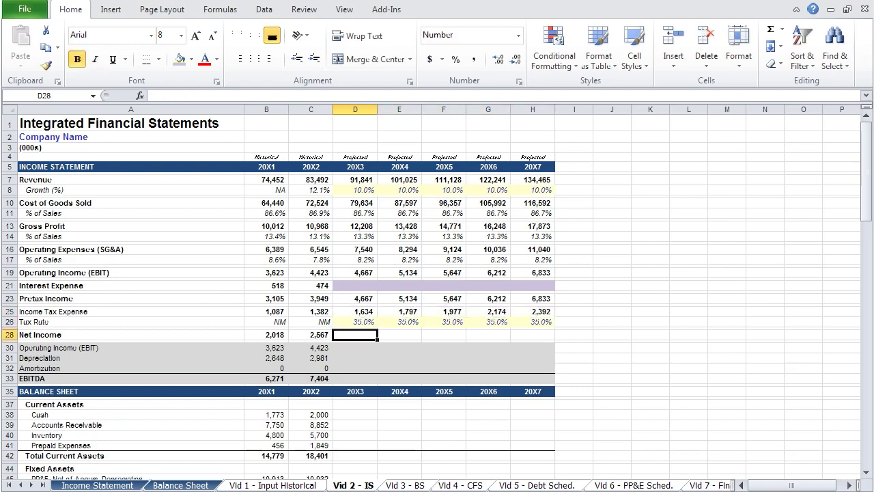
type("=")
key("Up")
key("Up")
key("Up")
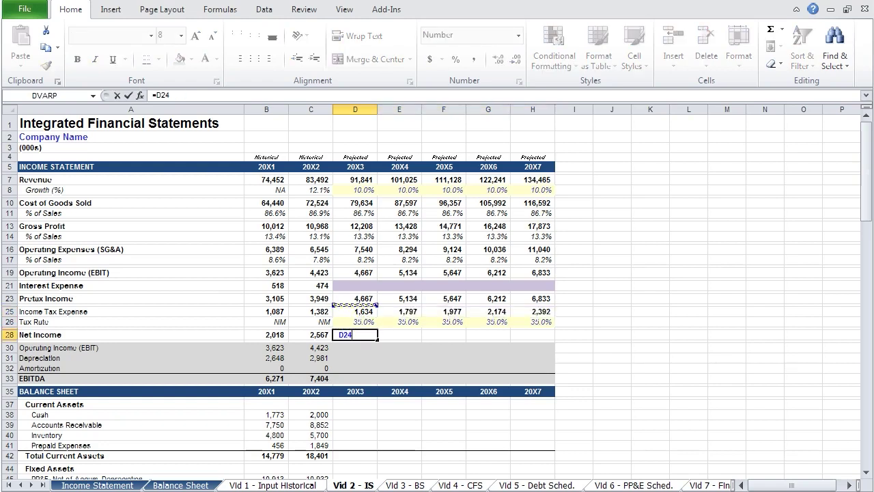
type("-")
key("Up")
key("Up")
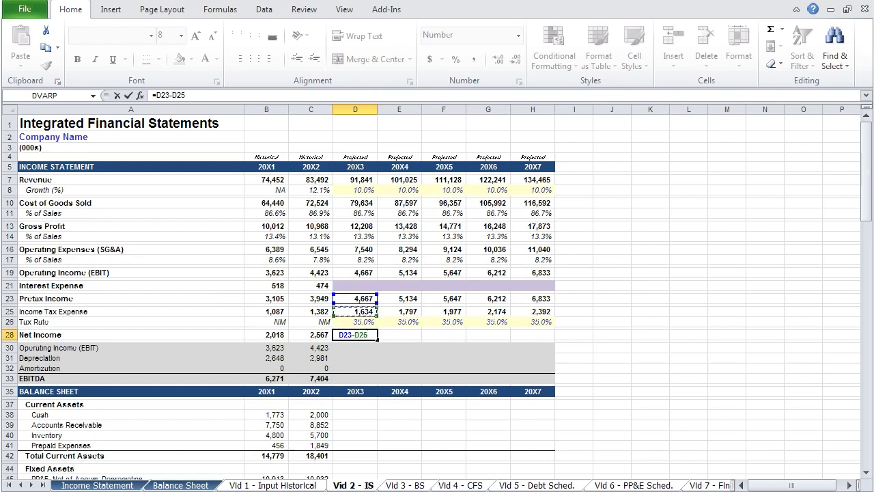
key("Return")
Copy the Net Income formula in D28 across through 20X7
key("shift+Right")
key("shift+Right")
key("shift+Right")
key("shift+Right")
key("ctrl+r")
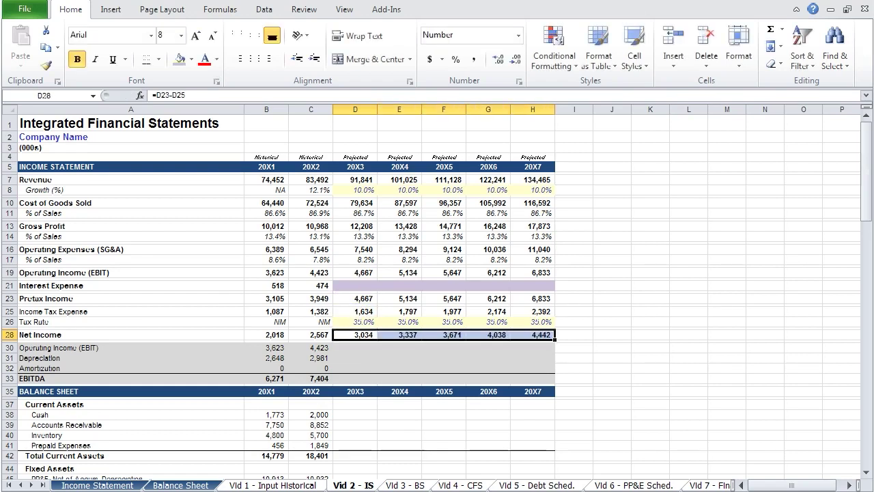
Check the Operating Income (EBIT) link in C30 of the EBITDA section and copy it across through 20X7
key("Down")
left_click(310, 347)
key("F2")
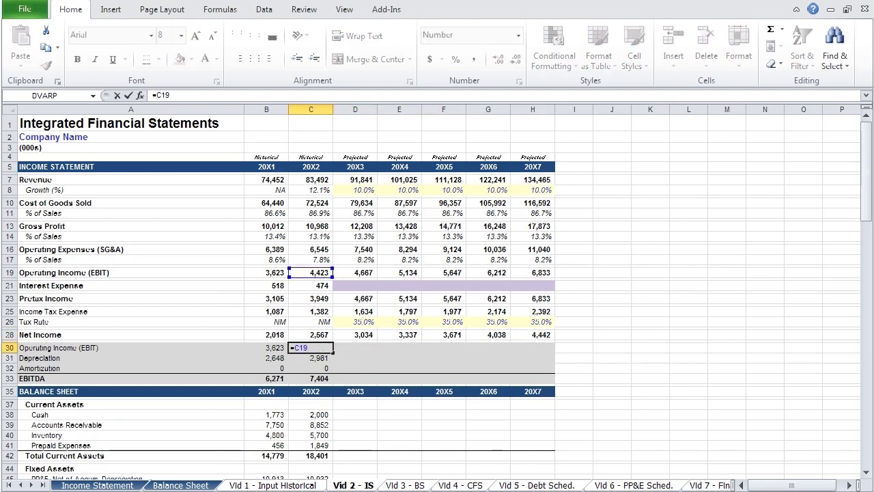
key("Escape")
key("shift+Right")
key("shift+Right")
key("shift+Right")
key("shift+Right")
key("shift+Right")
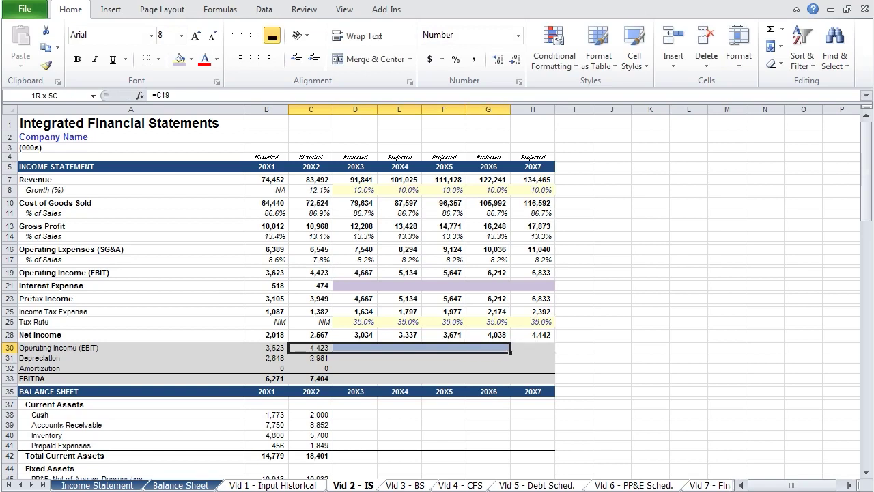
key("ctrl+r")
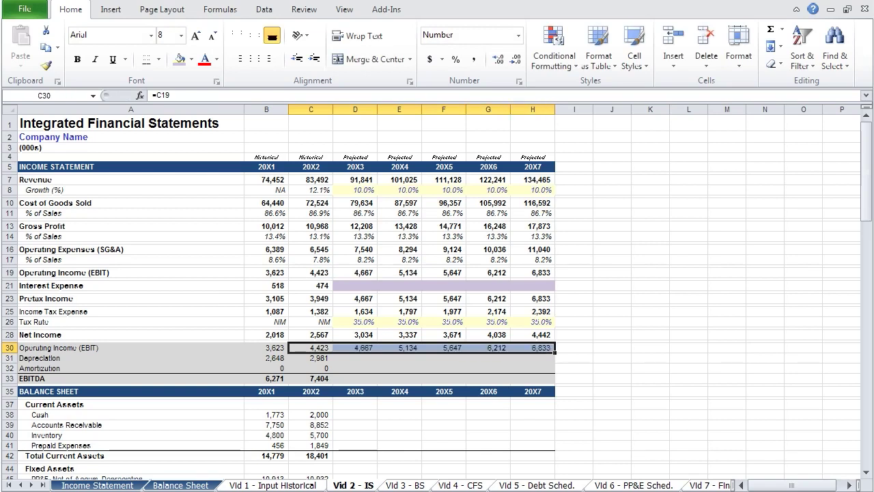
key("Down")
key("Right")
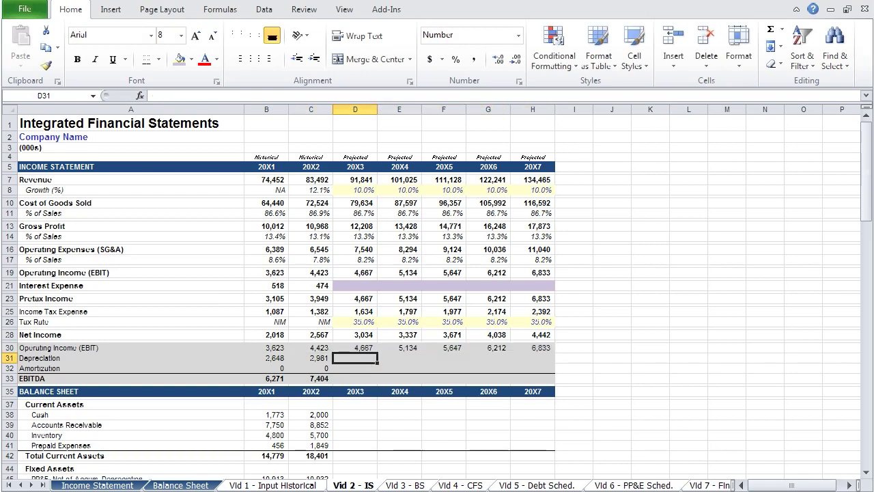
Fill the projected Depreciation cells D31:H31 with the same light purple used in the Interest Expense row
key("shift+Right")
key("shift+Right")
key("shift+Right")
key("shift+Right")
key("alt+h")
key("h")
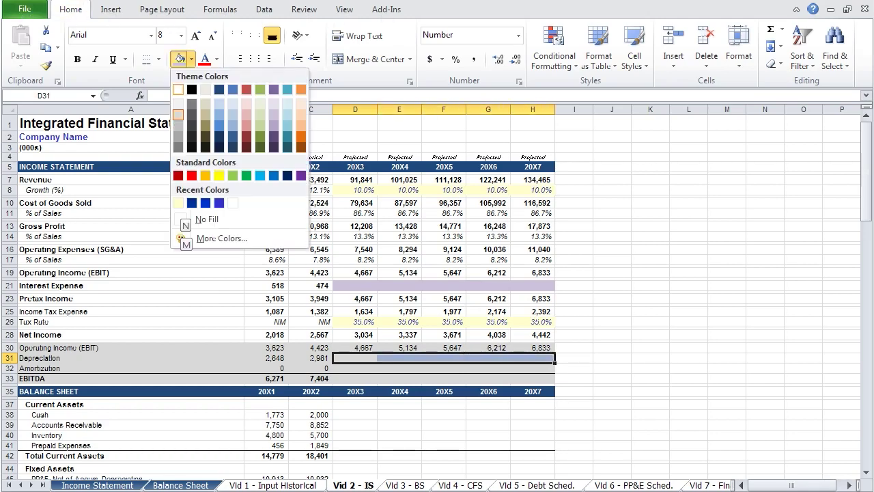
key("Down")
key("Right")
key("Right")
key("Right")
key("Right")
key("Right")
key("Right")
key("Right")
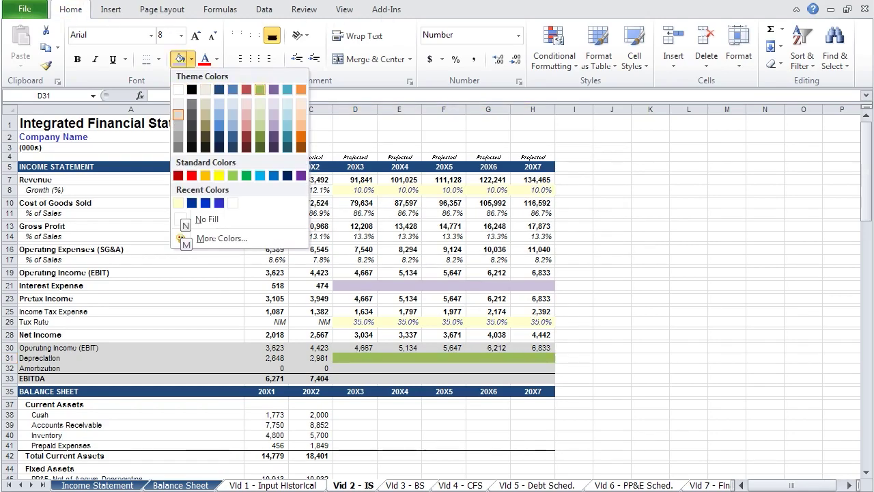
key("Down")
key("Down")
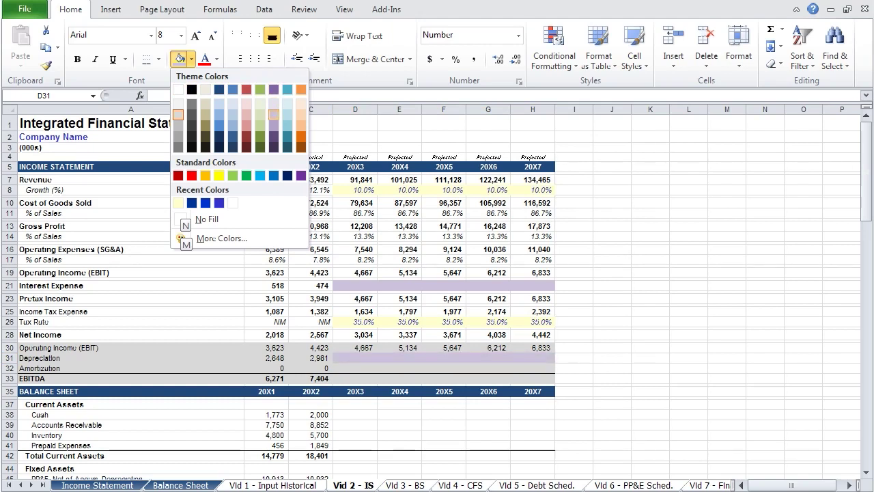
key("Return")
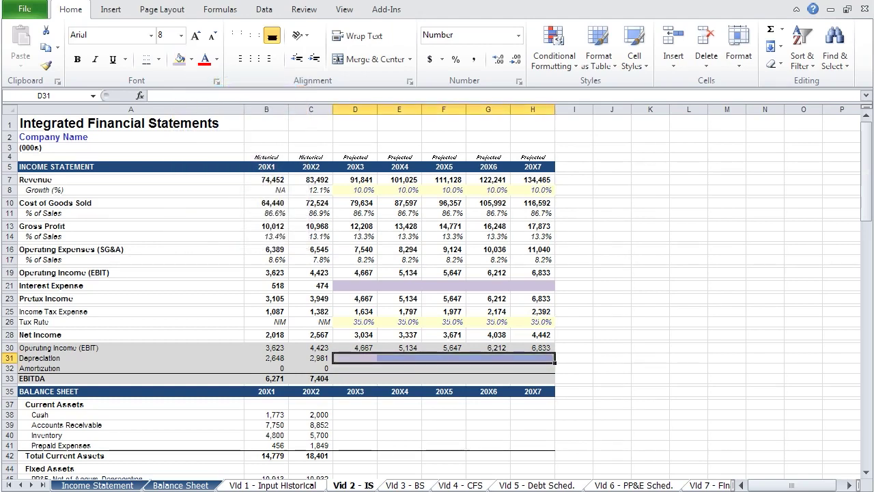
Enter 0 for 20X3 Amortization in D32 and copy it across through 20X7
key("Down")
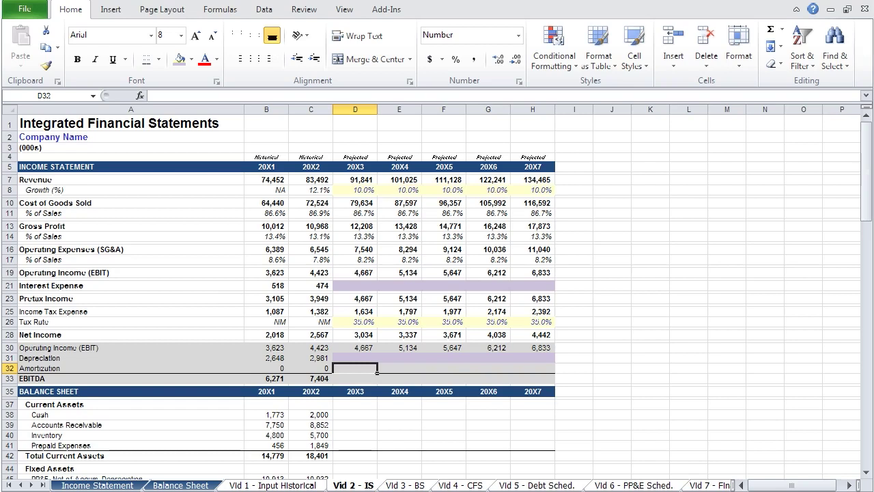
type("0")
key("Right")
key("Left")
key("shift+Right")
key("shift+Right")
key("shift+Right")
key("shift+Right")
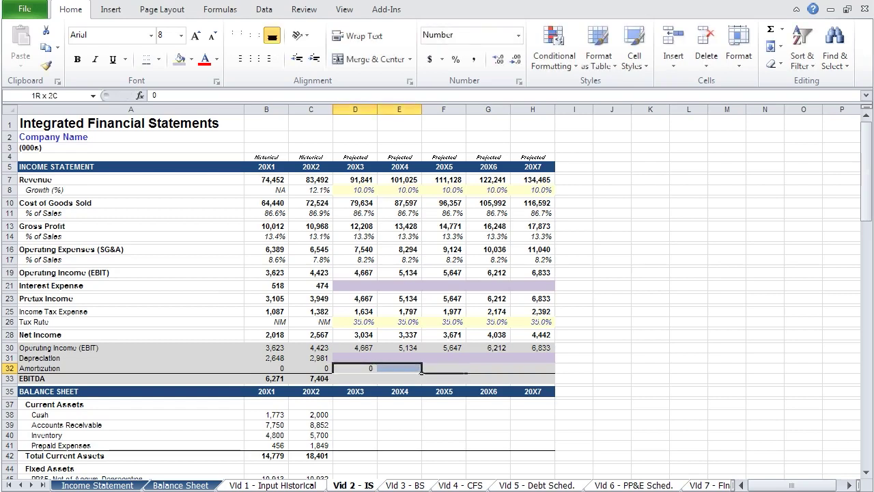
key("ctrl+r")
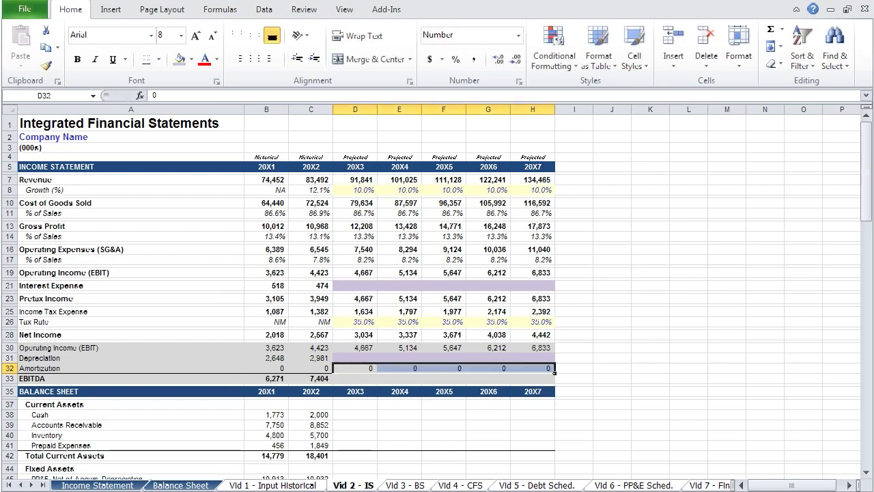
Calculate 20X3 EBITDA in D33 as the total of EBIT, Depreciation and Amortization, =SUM(D30:D32)
key("Down")
type("=sum(")
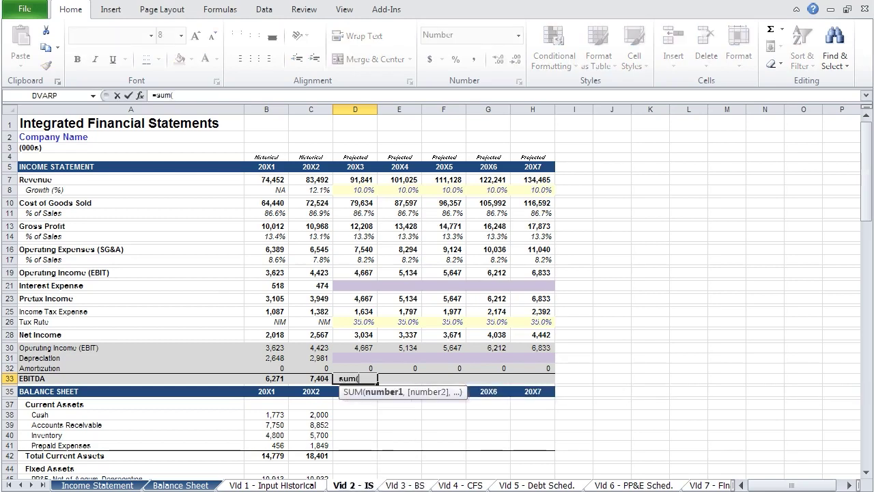
key("Up")
key("Up")
key("Up")
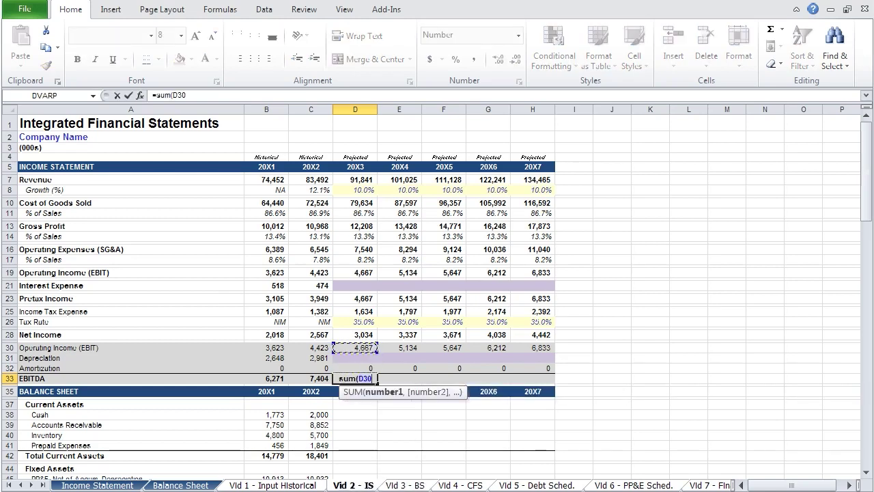
key("shift+Down")
key("shift+Down")
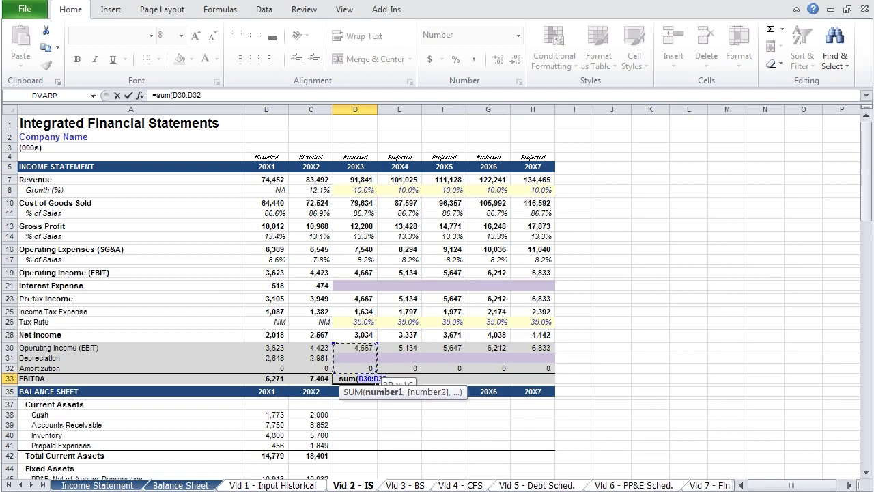
type(")")
key("ctrl+Return")
Copy the EBITDA formula in D33 across through 20X7
key("shift+Right")
key("shift+Right")
key("shift+Right")
key("shift+Right")
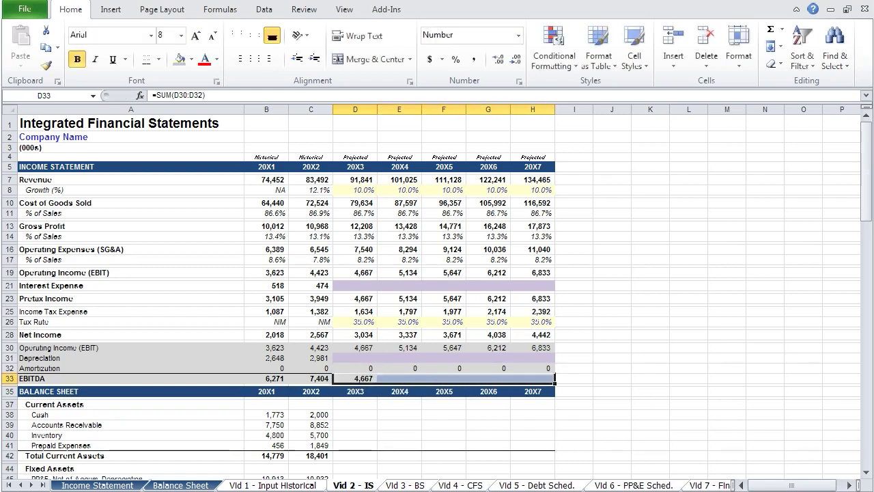
key("ctrl+r")
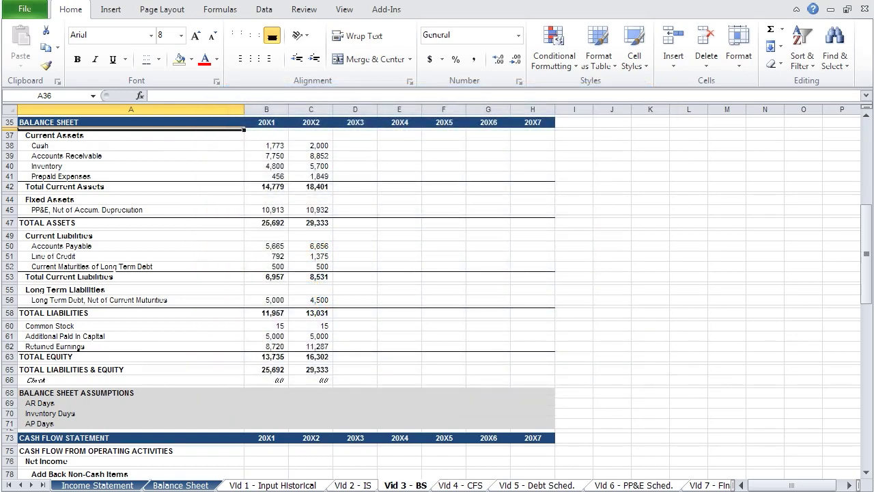
Review the asset, fixed asset, equity and assumption rows of the balance sheet on the Vid 3 - BS sheet
left_click(55, 136)
left_click(82, 210)
left_click(54, 326)
left_click(55, 413)
left_click(55, 403)
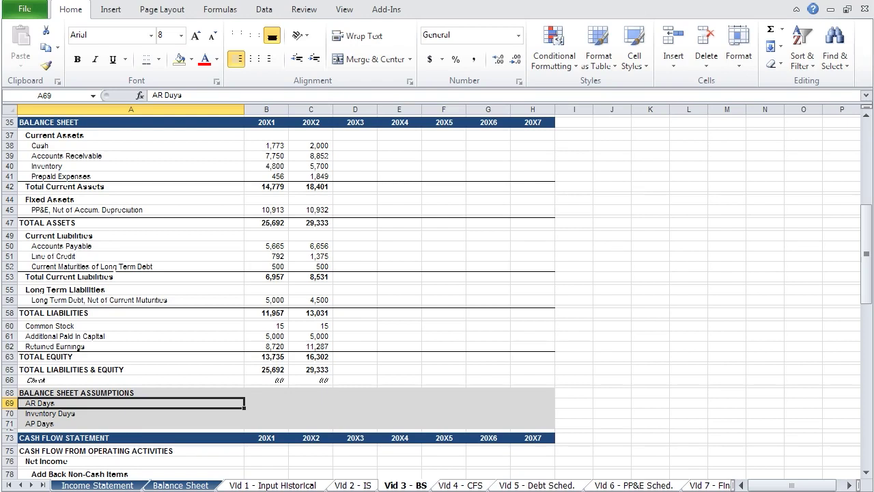
Calculate 20X1 AR Days in B69 as Accounts Receivable divided by daily Revenue, =B39/(B7/365)
left_click(266, 403)
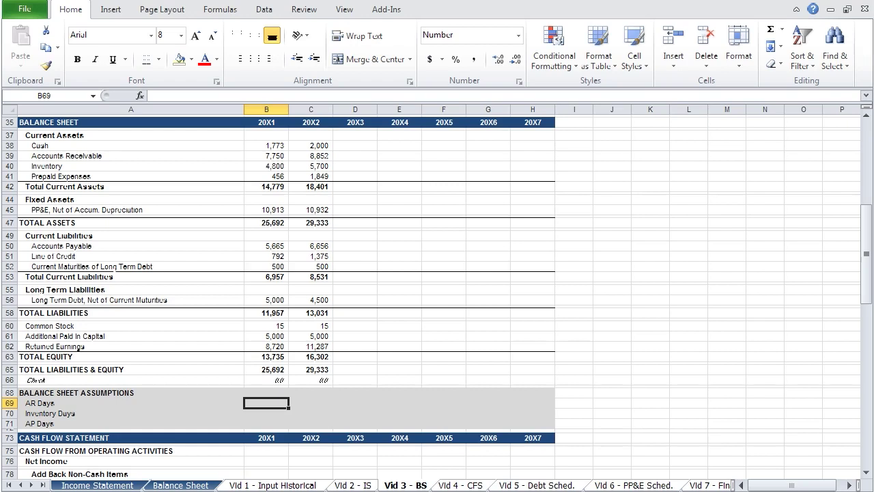
type("=")
key("Up")
key("Up")
key("Up")
key("Up")
key("Up")
key("Up")
key("Up")
key("Up")
key("Up")
key("Up")
key("Up")
key("Up")
key("Up")
key("Up")
key("Up")
key("Up")
key("Up")
key("Up")
key("Up")
key("Up")
key("Up")
key("Up")
key("Up")
key("Down")
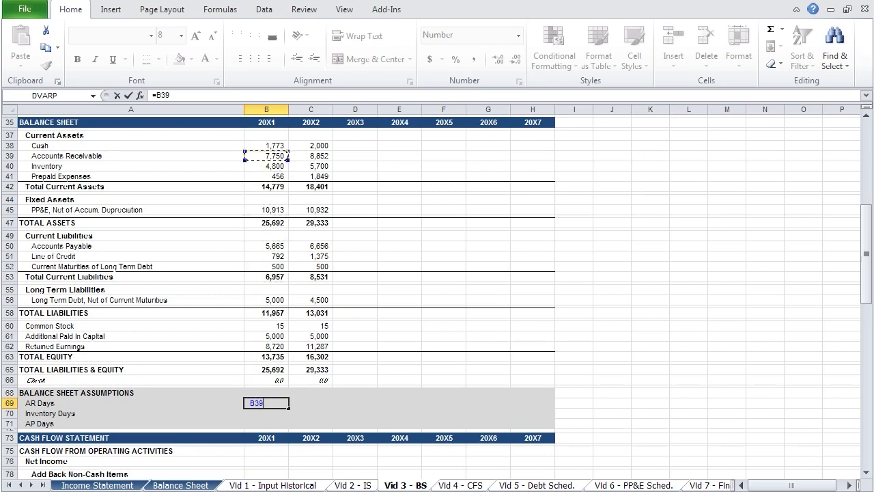
type("/(")
key("Up")
key("Up")
key("Up")
key("Up")
key("Up")
key("Up")
key("Up")
key("Up")
key("Up")
key("Up")
key("Up")
key("Up")
key("Up")
key("Up")
key("Up")
key("Up")
key("Up")
key("Up")
key("Up")
key("Up")
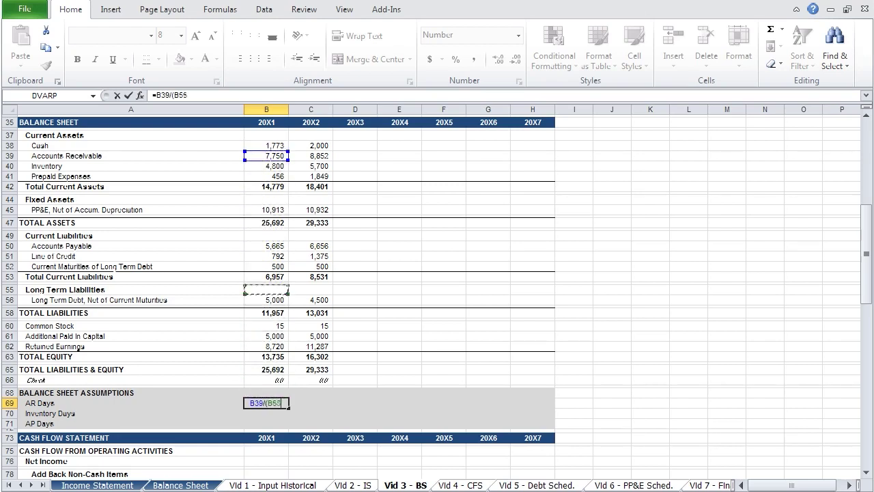
key("Up")
key("Up")
key("Up")
key("Up")
key("Up")
key("Up")
key("Up")
key("Up")
key("Up")
key("Up")
key("Up")
key("Up")
key("Up")
key("Up")
key("Up")
key("Up")
key("Up")
key("Up")
key("Up")
key("Up")
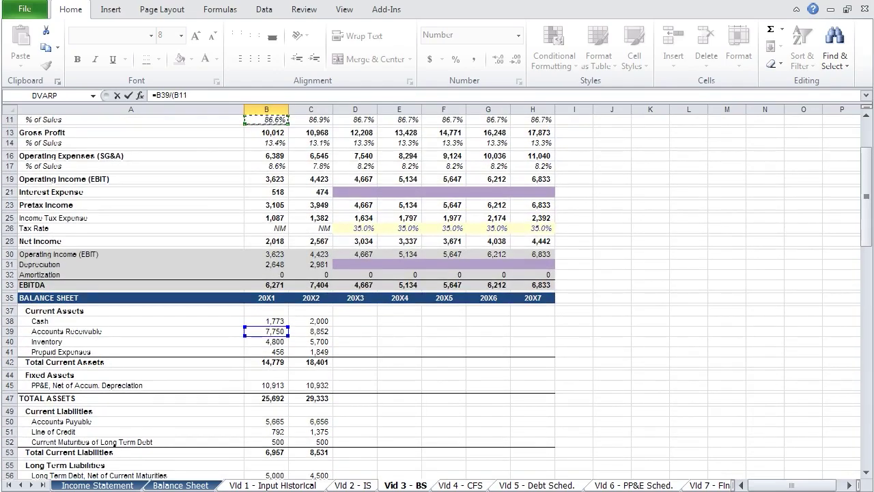
key("Down")
key("Down")
key("Down")
key("Down")
type("/365")
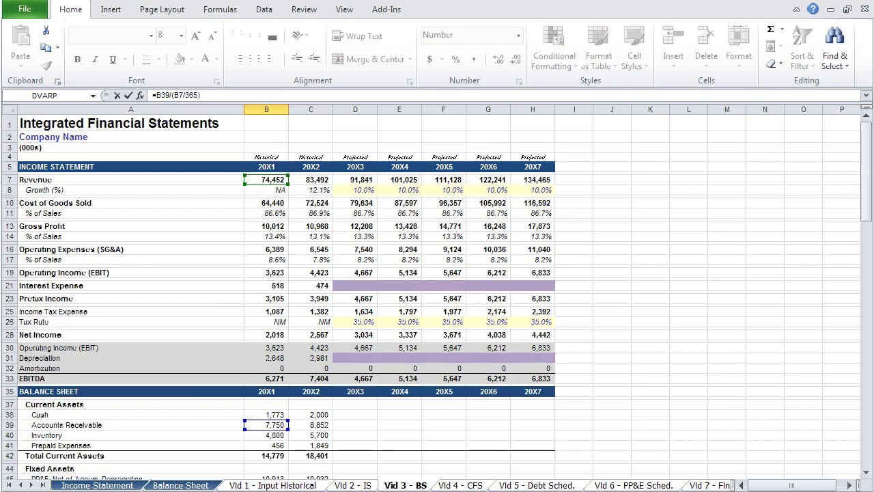
key("Return")
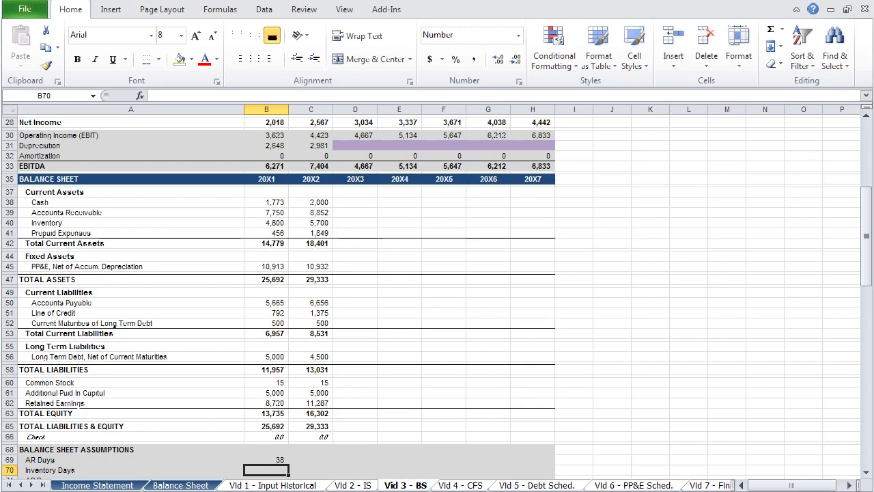
Calculate 20X1 Inventory Days in B70 as Inventory divided by daily Cost of Goods Sold, =B40/(B10/365)
type("=")
key("Up")
key("Up")
key("Up")
key("Up")
key("Up")
key("Up")
key("Up")
key("Up")
key("Up")
key("Up")
key("Up")
key("Up")
key("Up")
key("Up")
key("Up")
key("Up")
key("Up")
key("Up")
key("Up")
key("Up")
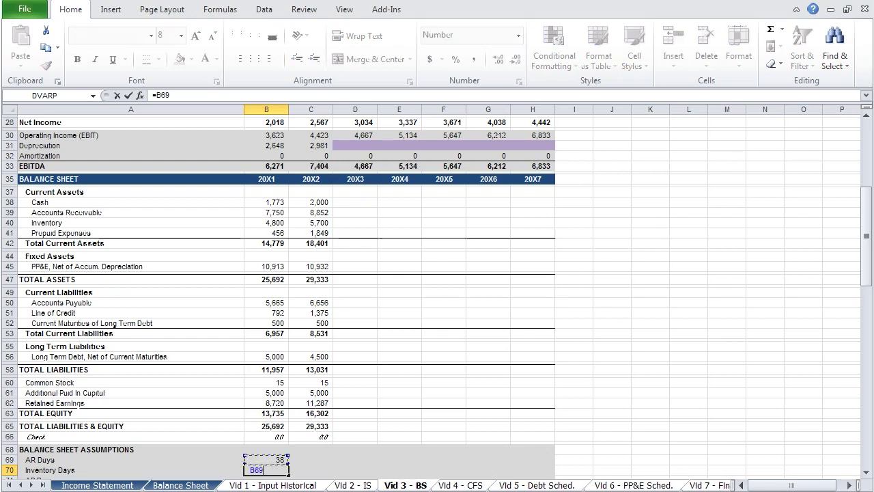
type("/(")
key("Up")
key("Up")
key("Up")
key("Up")
key("Up")
key("Up")
key("Up")
key("Up")
key("Up")
key("Up")
key("Up")
key("Up")
key("Up")
key("Up")
key("Up")
key("Up")
key("Up")
key("Up")
key("Up")
key("Up")
key("Up")
key("Up")
key("Up")
key("Up")
key("Up")
key("Up")
key("Up")
key("Up")
key("Up")
key("Up")
key("Up")
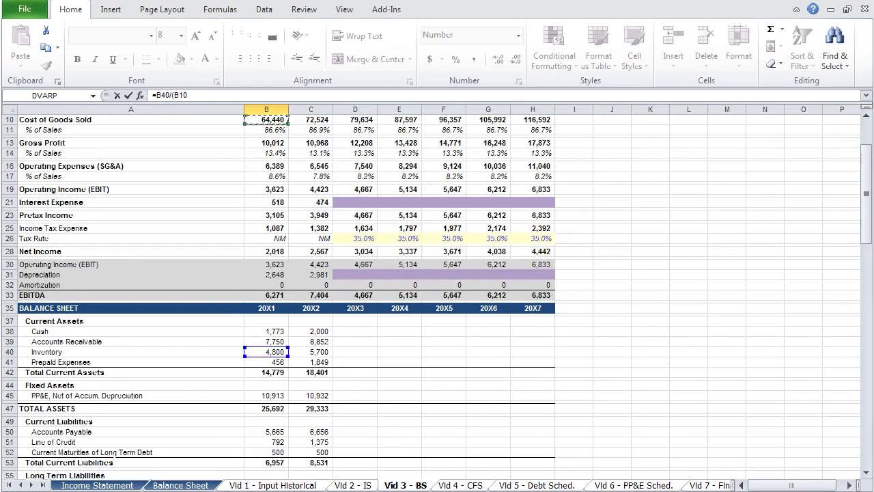
type("/365)")
key("Return")
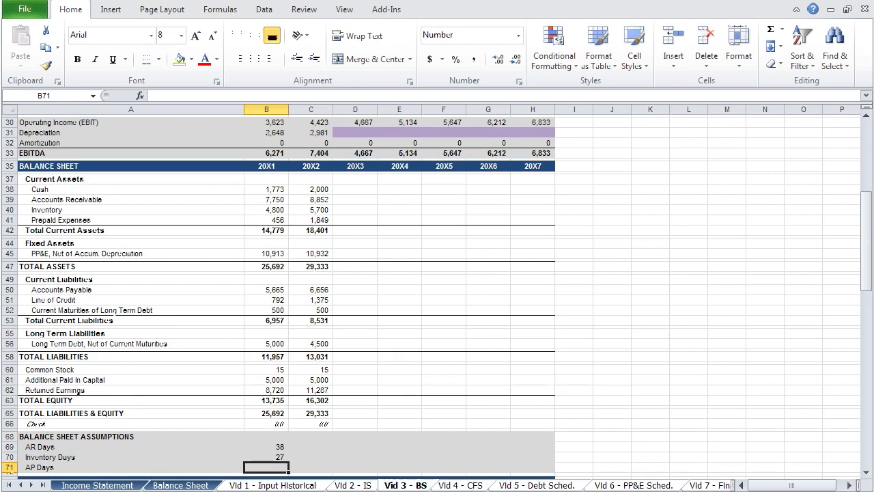
Calculate 20X1 AP Days in B71 as Accounts Payable divided by daily Cost of Goods Sold, =B50/(B10/365)
type("=")
key("Up")
key("Up")
key("Up")
key("Up")
key("Up")
key("Up")
left_click_drag(244, 344, 244, 289)
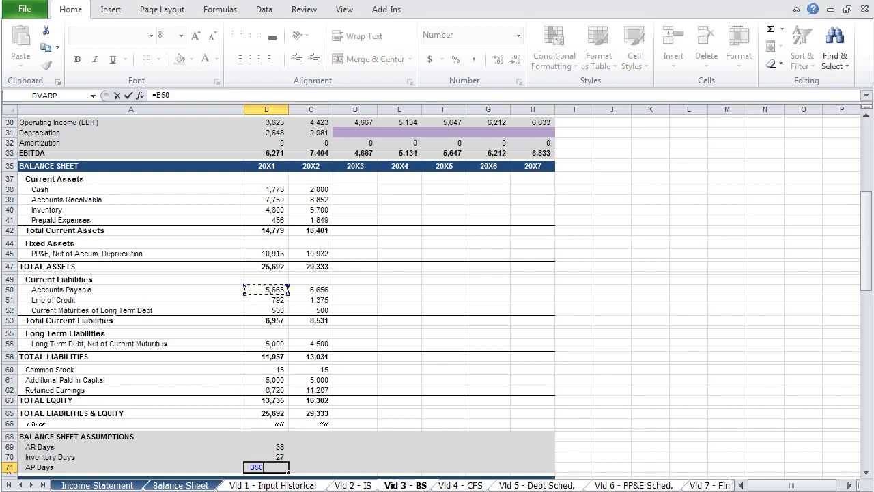
type("/(")
key("Up")
key("Up")
key("Up")
key("Up")
key("Up")
key("Up")
key("Up")
key("Up")
key("Up")
key("Up")
key("Up")
key("Up")
key("Up")
key("Up")
key("Up")
key("Up")
key("Up")
key("Up")
key("Up")
key("Up")
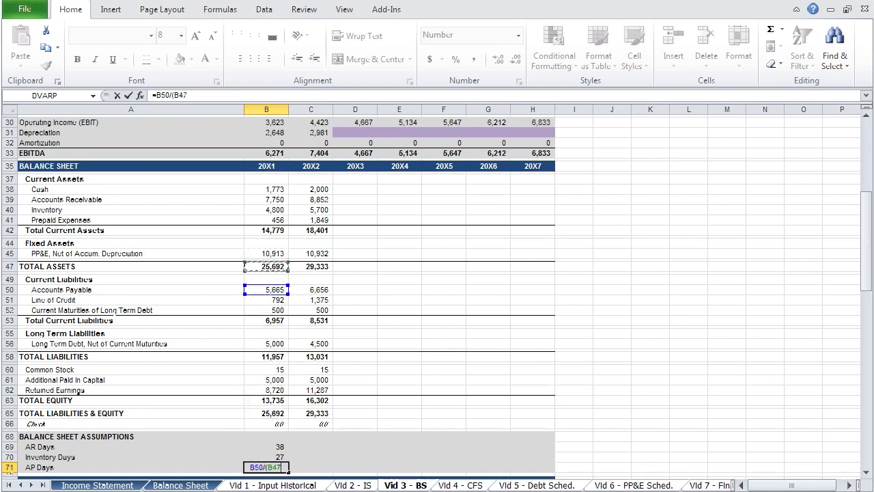
key("Up")
key("Up")
key("Up")
key("Up")
key("Up")
key("Up")
key("Up")
key("Up")
key("Up")
key("Up")
key("Up")
key("Up")
key("Up")
key("Up")
key("Up")
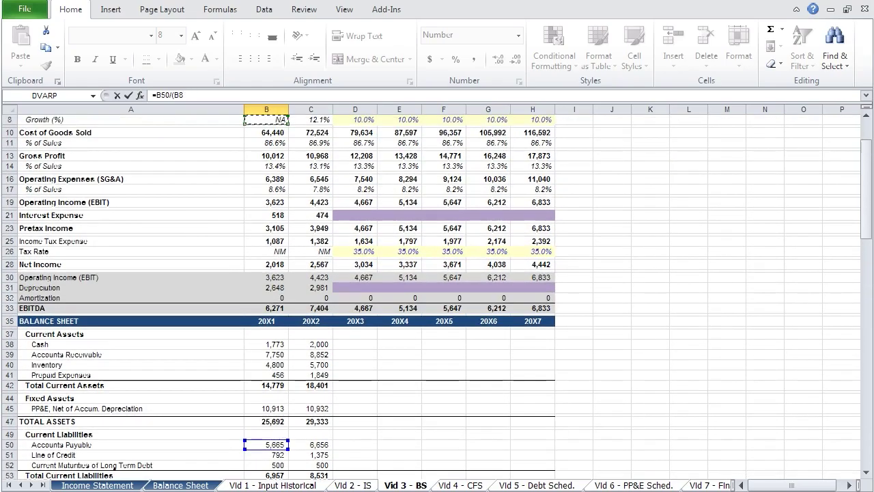
key("Down")
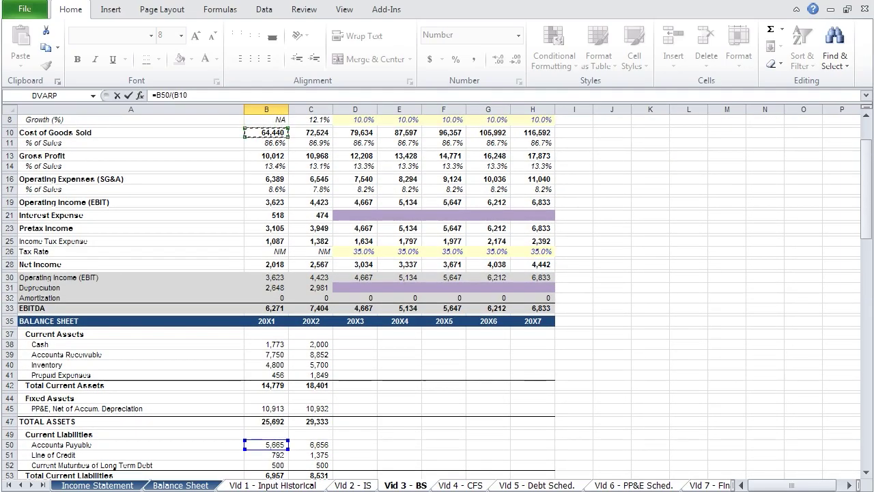
type("/365)")
key("Return")
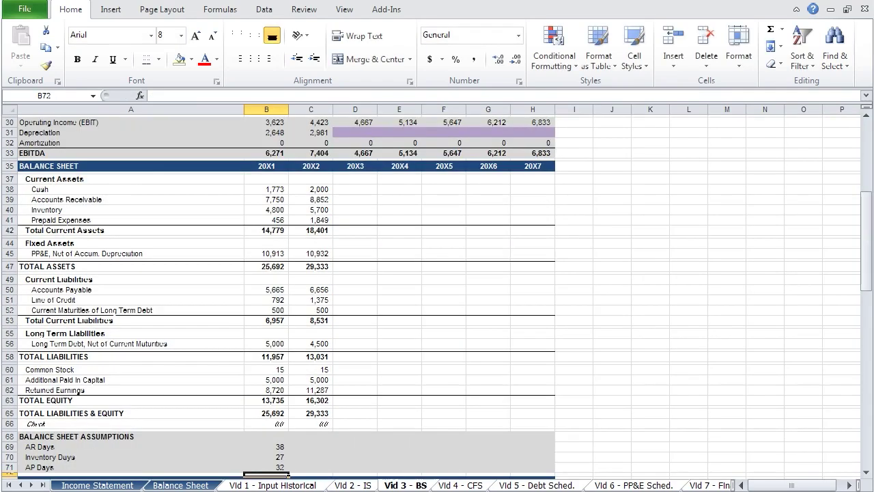
Copy the 20X1 AR, Inventory and AP Days formulas across into 20X2, C69:C71
left_click(266, 467)
left_click_drag(266, 467, 311, 447)
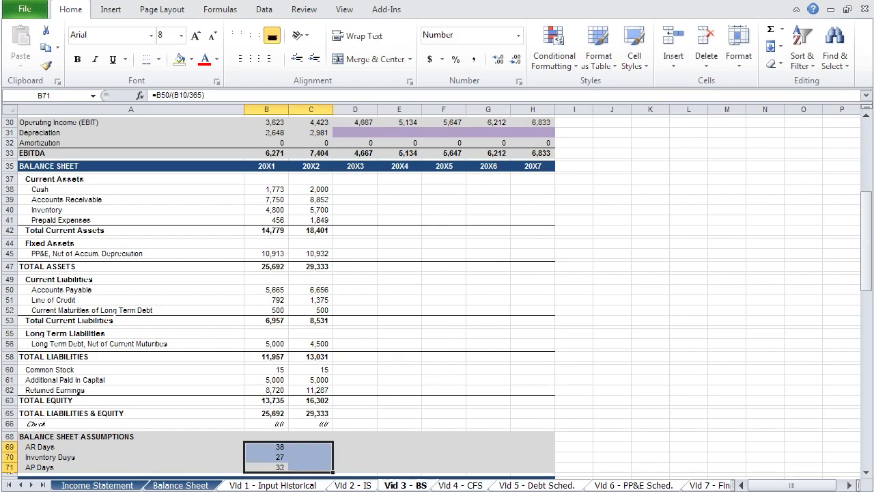
key("ctrl+r")
left_click(311, 467)
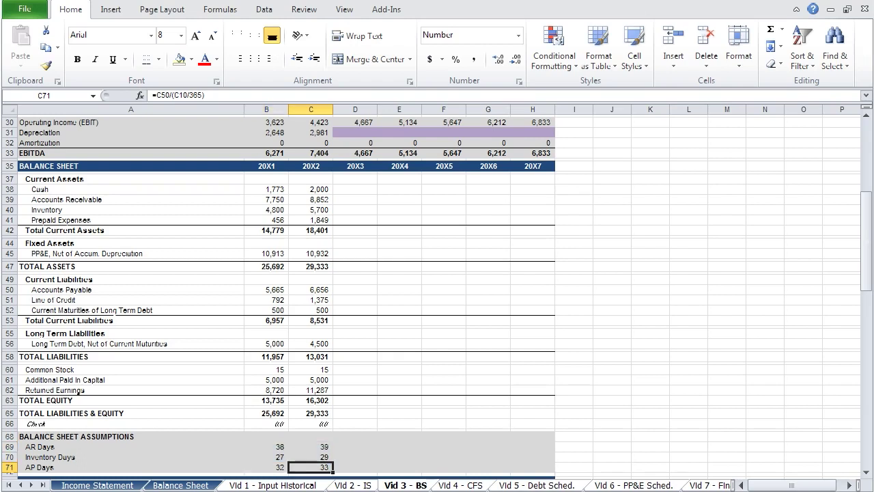
Project 20X3 AR Days in D69 as the average of the two historical years, =AVERAGE($B$69:$C$69)
left_click(355, 447)
type("=average(")
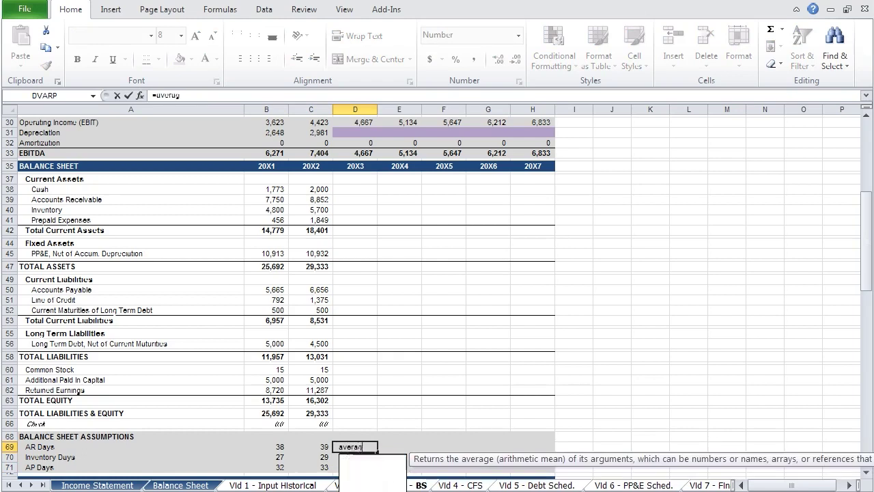
left_click_drag(316, 447, 250, 448)
key("F4")
type(")")
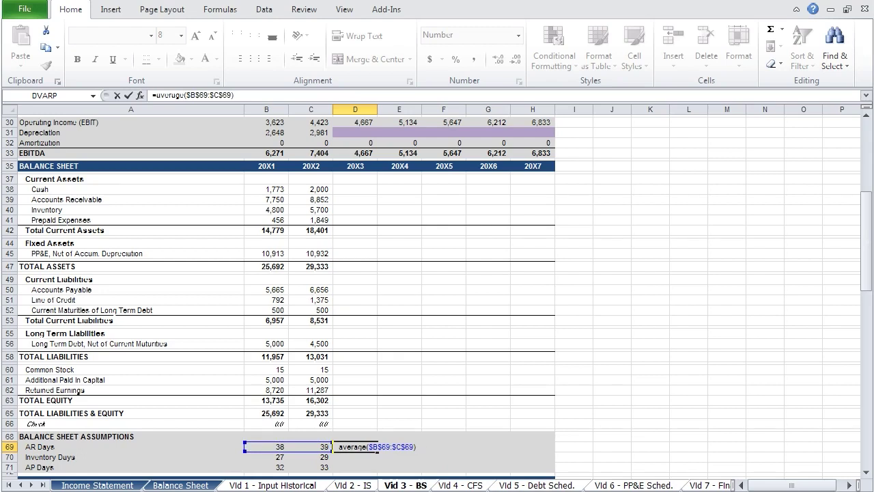
key("Return")
Project 20X3 Inventory Days in D70 as the average of the 20X1 and 20X2 values in B70:C70
type("=av")
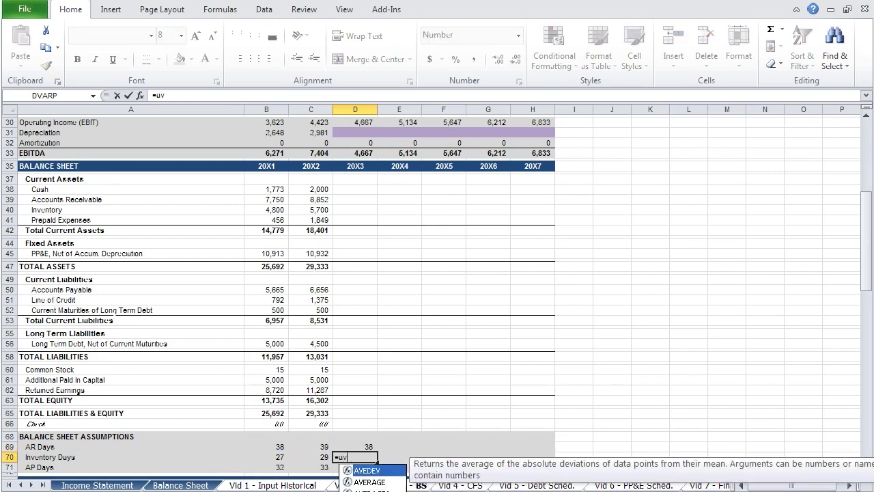
type("erage(")
key("Left")
key("Left")
key("shift+Right")
type(")")
key("Return")
Project 20X3 AP Days in D71 as the average of the two historical years, =AVERAGE($B$71:$C$71)
type("=average(")
key("Left")
key("Left")
key("shift+Right")
key("F4")
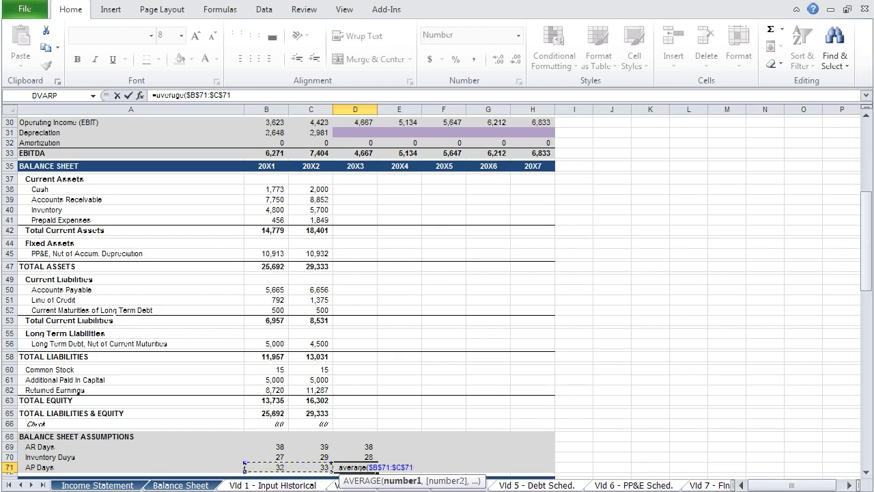
key("ctrl+Return")
Copy the 20X3 AR, Inventory and AP Days formulas in D69:D71 across through 20X7
key("shift+Up")
key("shift+Up")
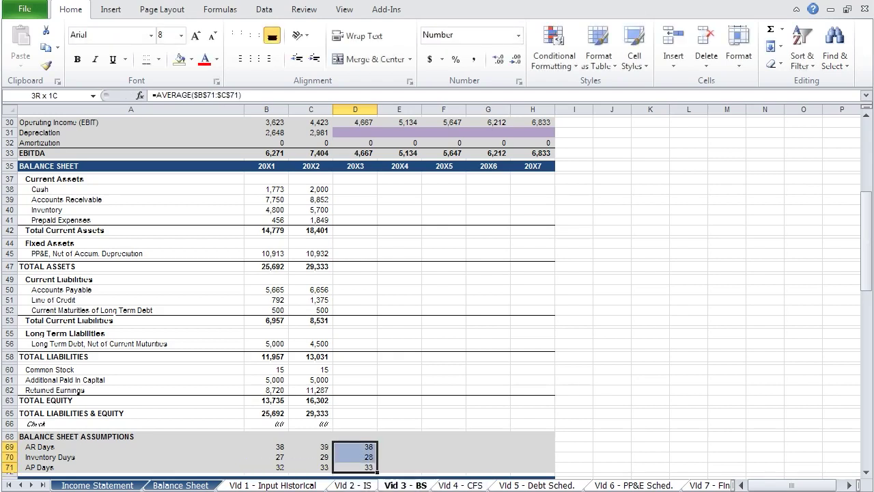
key("shift+Right")
key("shift+Right")
key("shift+Right")
key("shift+Right")
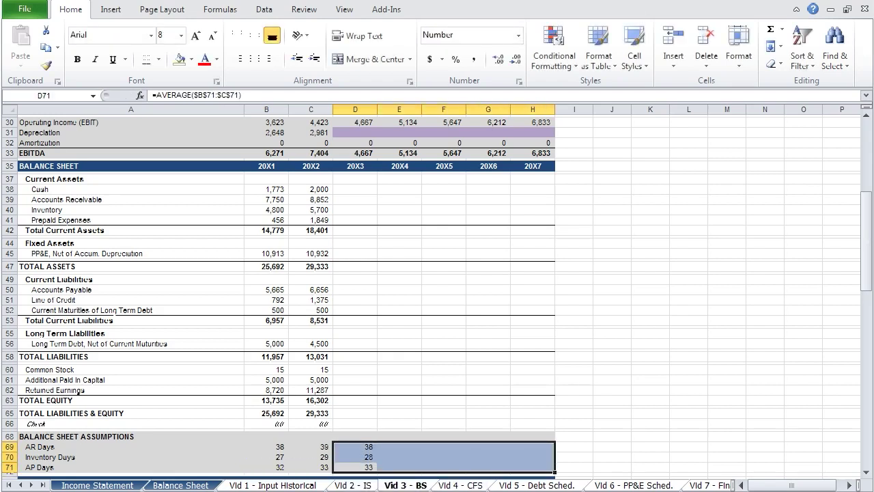
key("ctrl+r")
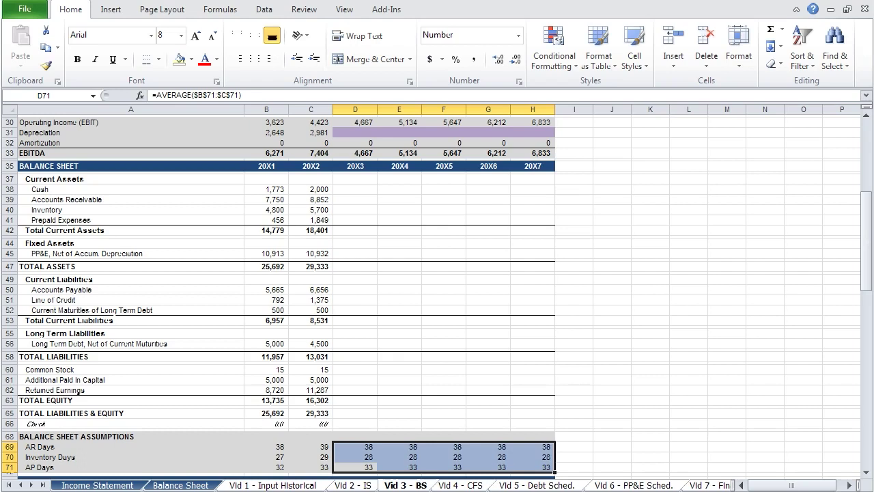
Shade the projected Cash cells D38:H38 with a light purple fill
key("Up")
key("Up")
key("Up")
key("Up")
key("Up")
key("Up")
key("Up")
key("Up")
key("Up")
key("Up")
key("Up")
key("Up")
key("Up")
key("Up")
key("Up")
key("Up")
key("Up")
key("Up")
key("Up")
key("Up")
key("Up")
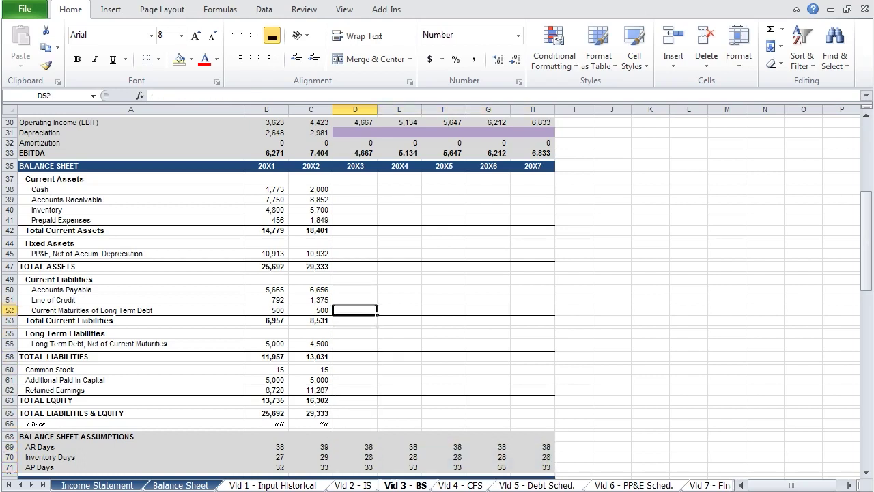
key("shift+Right")
key("shift+Right")
key("shift+Right")
key("shift+Right")
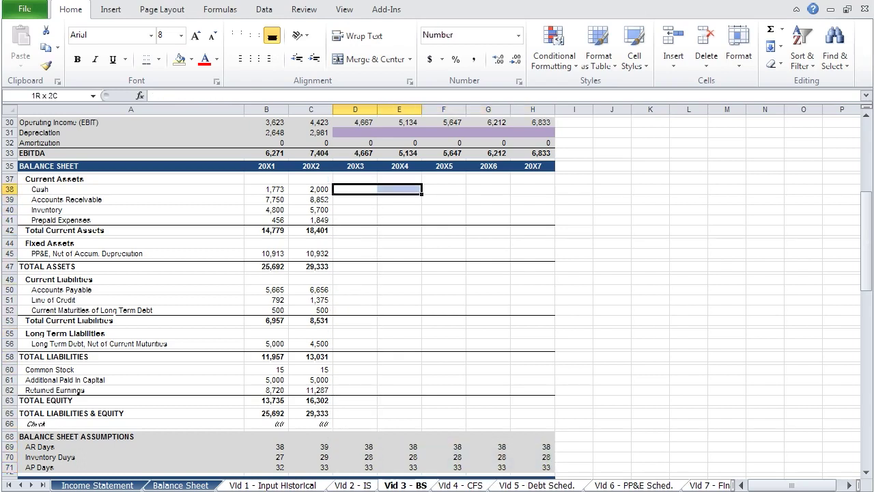
key("alt")
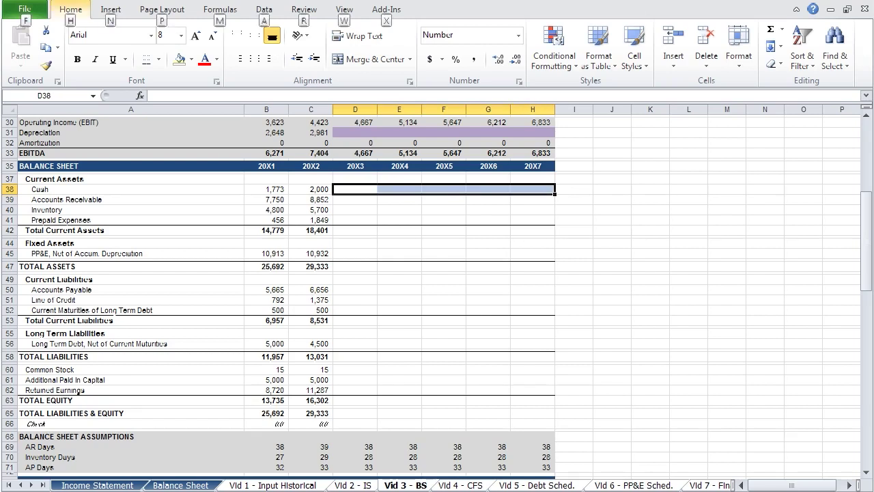
key("h")
key("h")
key("Right")
key("Right")
key("Right")
key("Right")
key("Right")
key("Right")
key("Down")
key("Down")
key("Right")
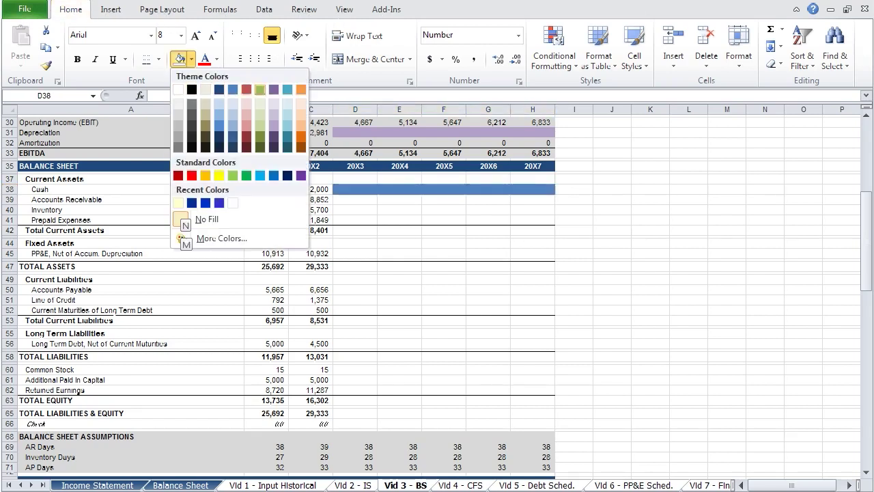
key("Return")
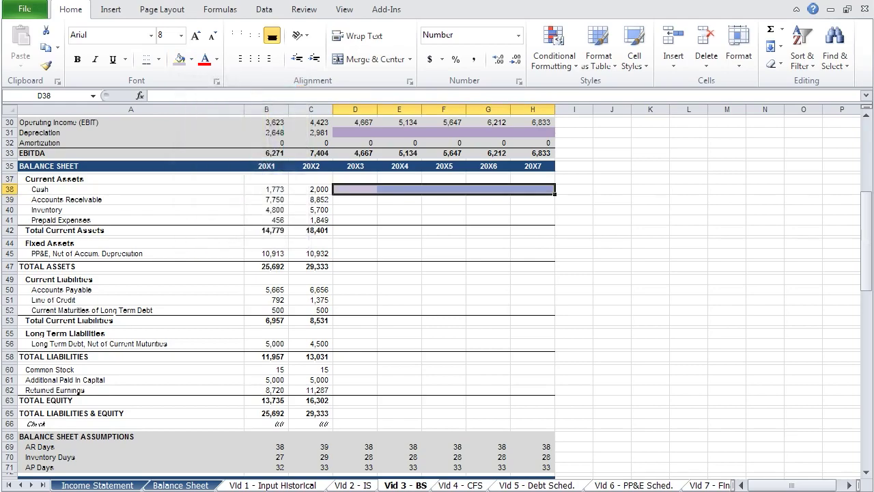
Project 20X3 Accounts Receivable in D39 from revenue and AR Days with =D7/365*D69
key("Down")
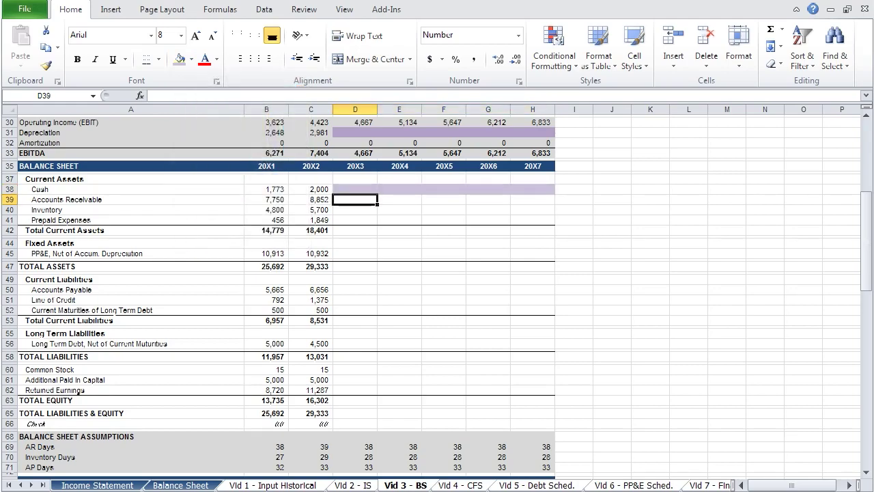
type("=")
key("Up")
key("Up")
key("Up")
key("Up")
key("Up")
key("Up")
key("Up")
key("Up")
key("Up")
key("Up")
key("Up")
key("Up")
key("Up")
key("Up")
key("Up")
key("Up")
key("Up")
key("Up")
key("Up")
key("Up")
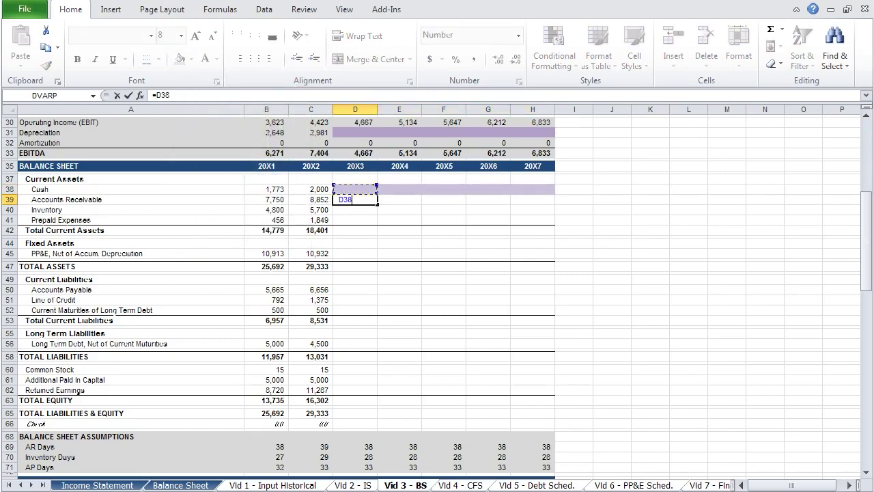
key("Down")
key("Down")
key("Down")
key("Down")
key("Down")
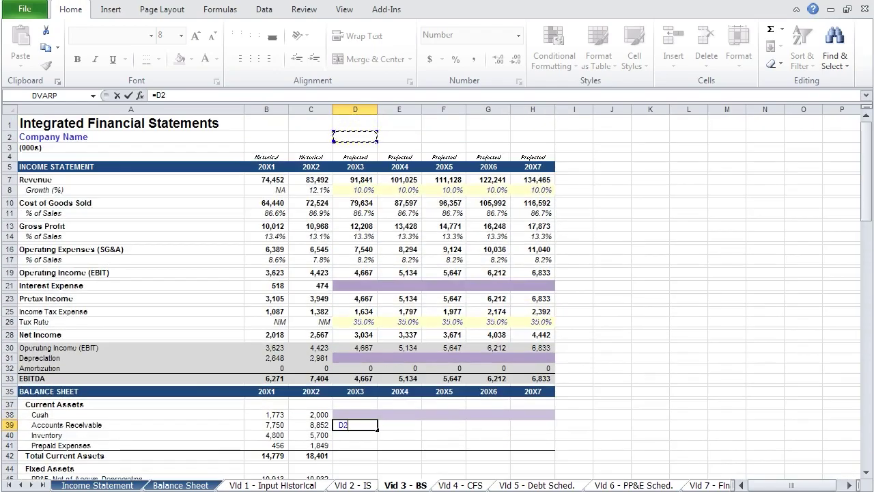
type("/")
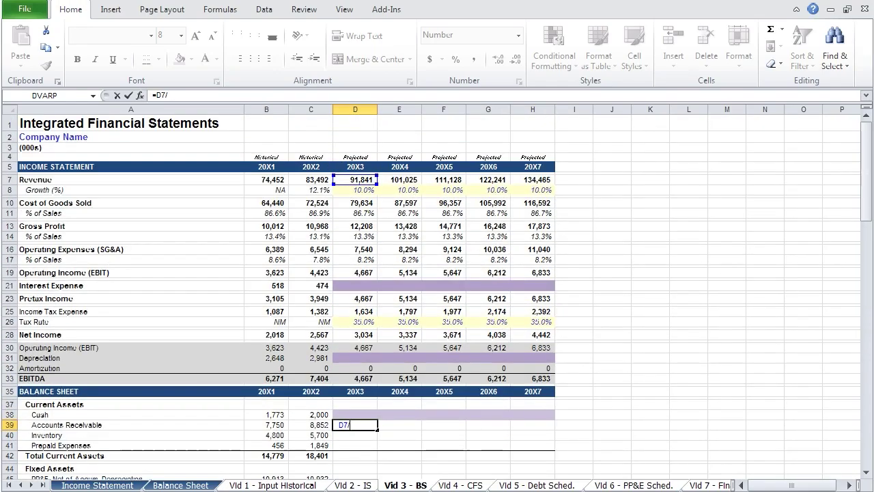
type("365*")
key("Down")
key("Down")
key("Down")
key("Down")
key("Down")
key("Down")
key("Down")
key("Down")
key("Down")
key("Down")
key("Down")
key("Down")
key("Down")
key("Down")
key("Down")
key("Down")
key("Down")
key("Down")
key("Down")
key("Down")
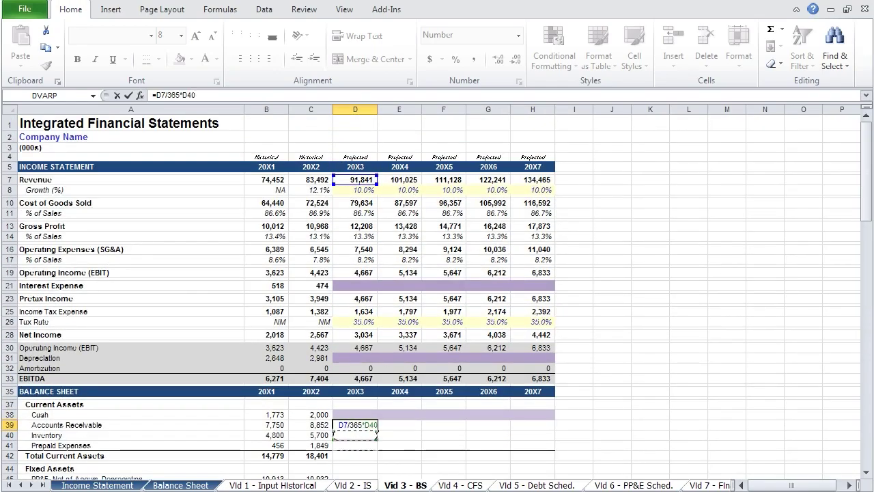
key("Up")
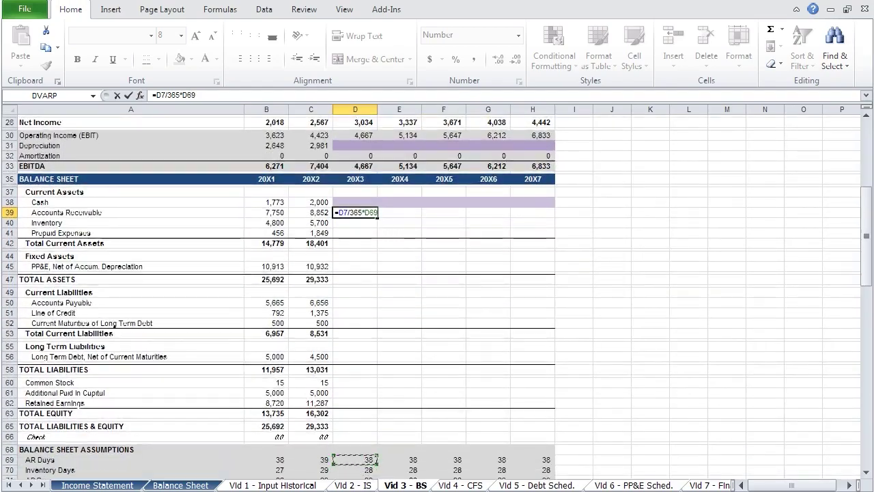
key("ctrl+Return")
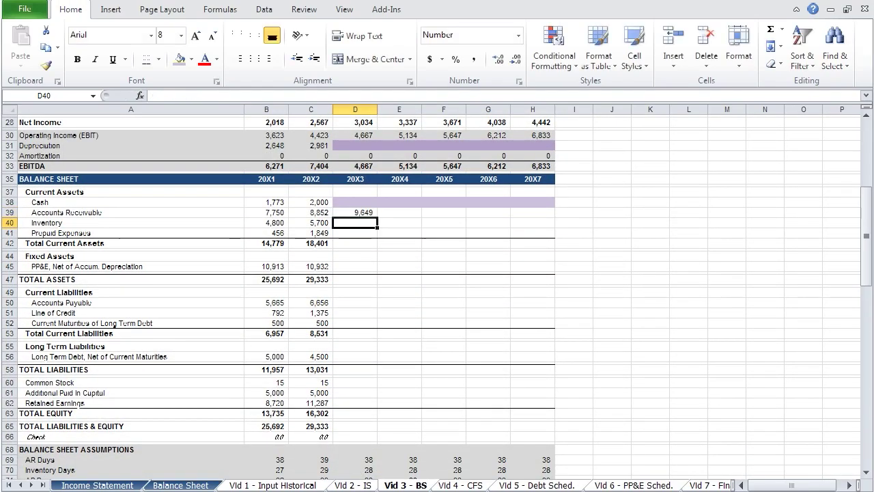
Copy the 20X3 Accounts Receivable formula in D39 across through 20X7
key("shift+Right")
key("shift+Right")
key("shift+Right")
key("shift+Right")
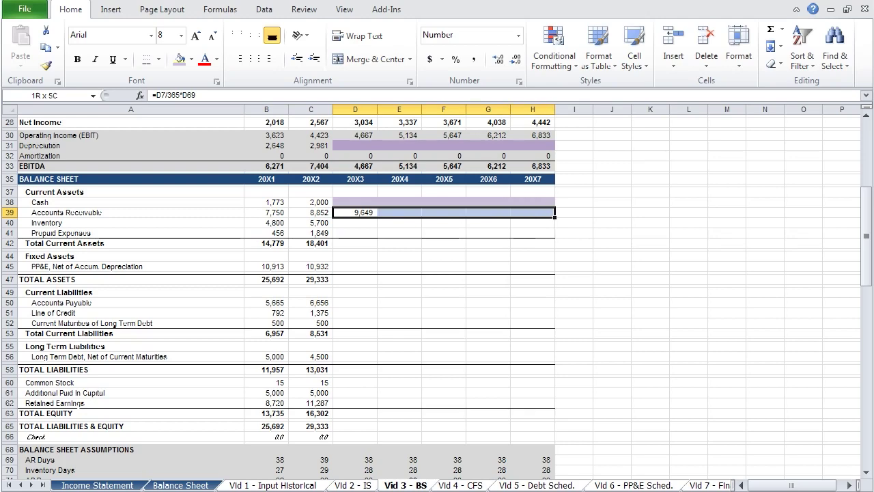
key("ctrl+r")
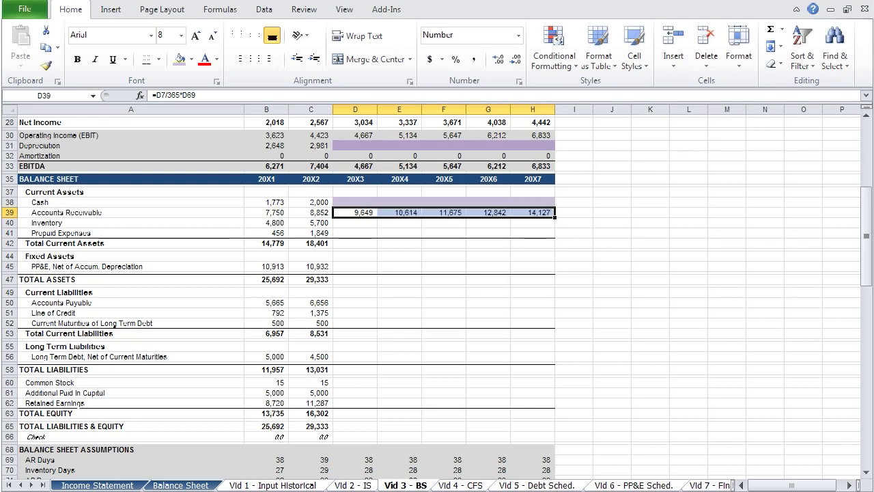
Project 20X3 Inventory in D40 from cost of goods sold and Inventory Days with =D10/365*D70
key("Down")
type("=")
key("Up")
key("Up")
key("Up")
key("Up")
key("Up")
key("Up")
key("Up")
key("Up")
key("Up")
key("Up")
key("Up")
key("Up")
key("Up")
key("Up")
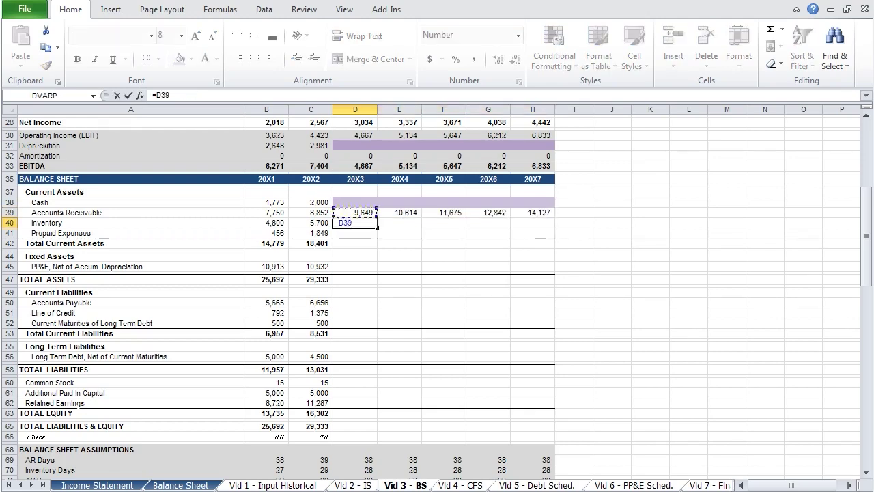
key("Up")
key("Up")
key("Up")
key("Up")
key("Up")
key("Up")
key("Up")
key("Up")
key("Up")
key("Up")
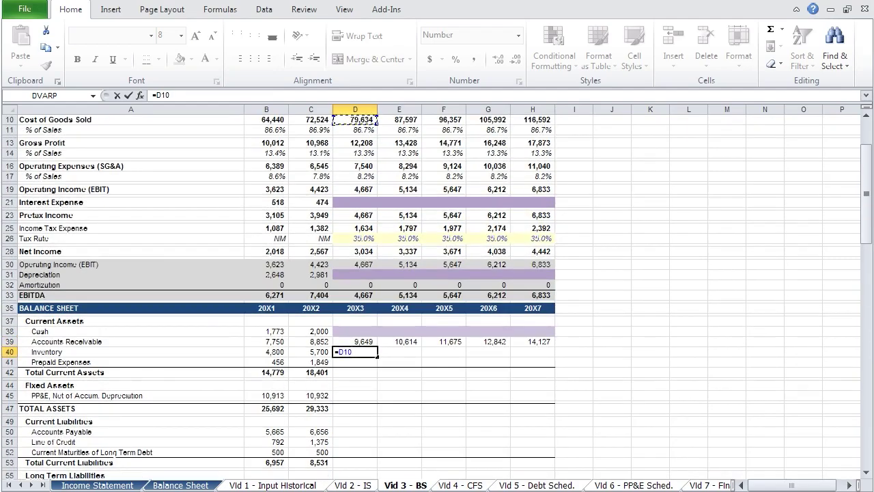
type("/365*")
key("Down")
key("Down")
key("Down")
key("Down")
key("Down")
key("Down")
key("Down")
key("Down")
key("Down")
key("Down")
key("Down")
key("Down")
key("Down")
key("Down")
key("Down")
key("Down")
key("Down")
key("Down")
key("Down")
key("Down")
key("Up")
key("Up")
key("Return")
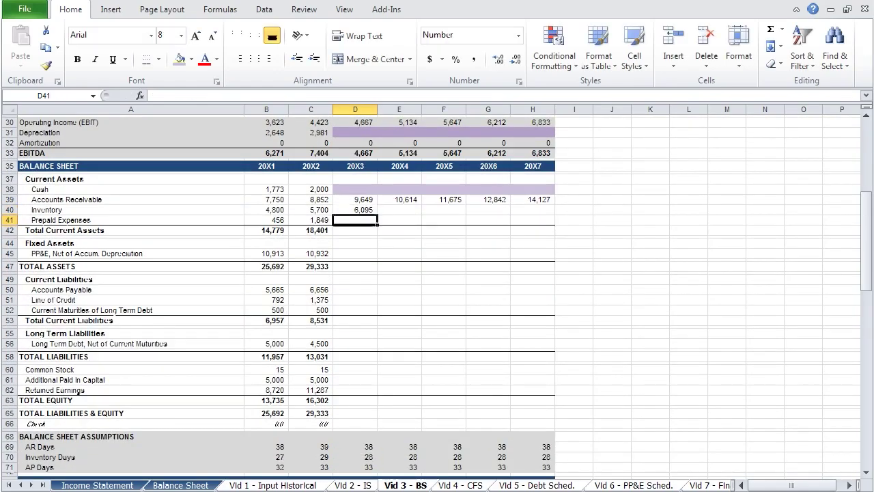
Copy the 20X3 Inventory formula in D40 across through 20X7
key("Up")
key("shift+Right")
key("shift+Right")
key("shift+Right")
key("shift+Right")
key("ctrl+r")
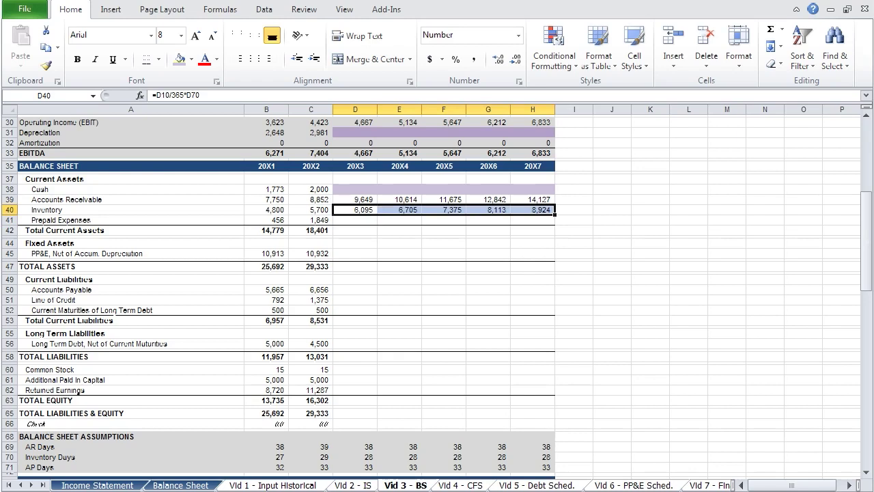
Hold Prepaid Expenses at the prior year's level with =C41 in D41, and copy the formula across through 20X7
key("Down")
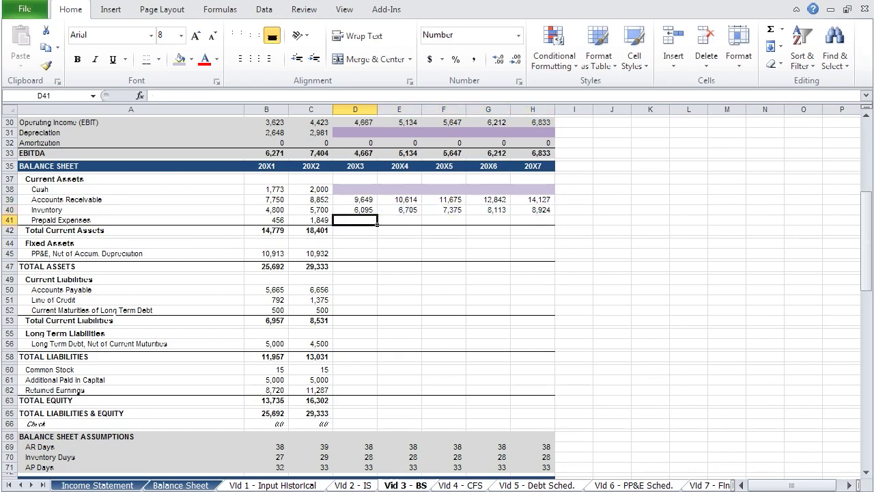
type("=")
key("Left")
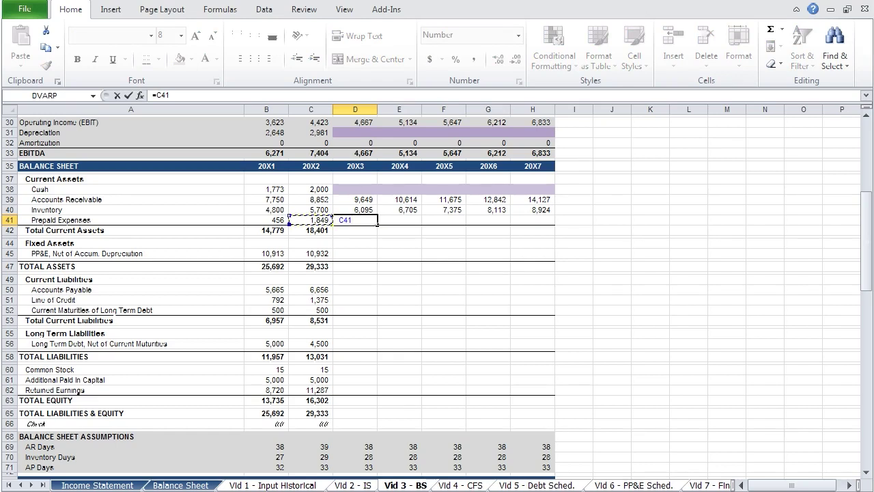
key("ctrl+Return")
key("shift+Right")
key("shift+Right")
key("shift+Right")
key("shift+Right")
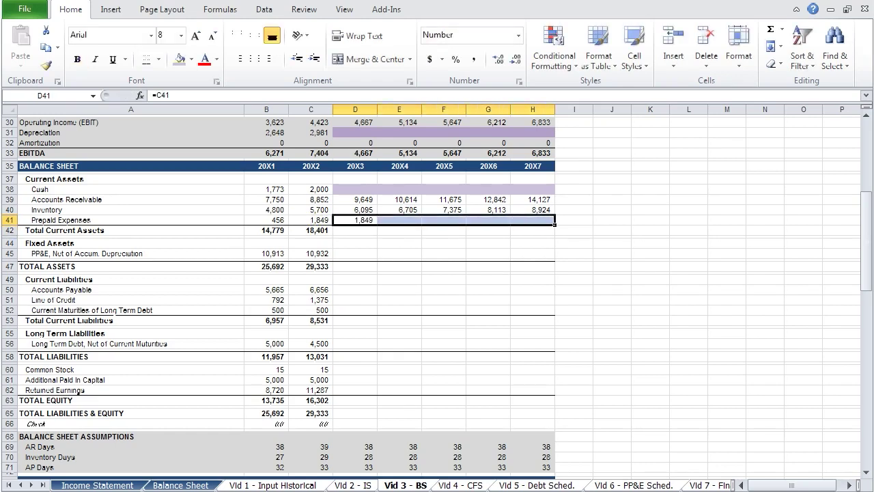
key("ctrl+r")
key("Down")
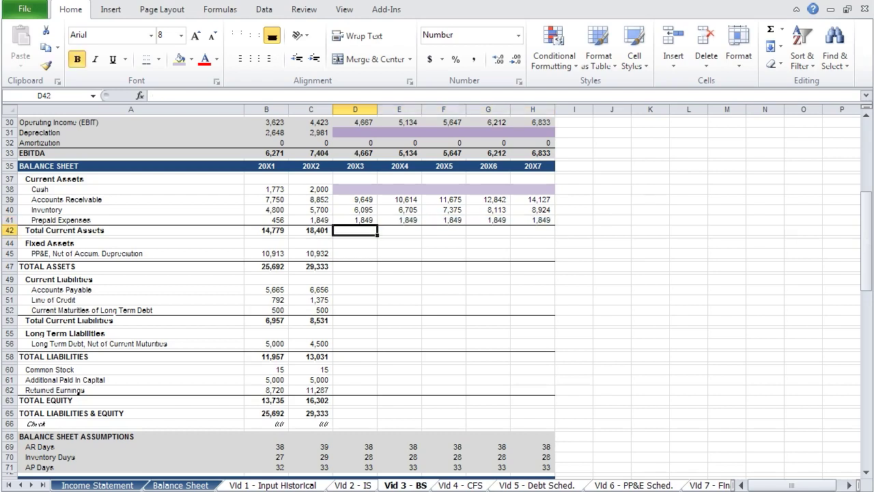
Total the 20X3 current assets in D42 with =SUM(D38:D41), and copy the formula across through 20X7
type("=sum(")
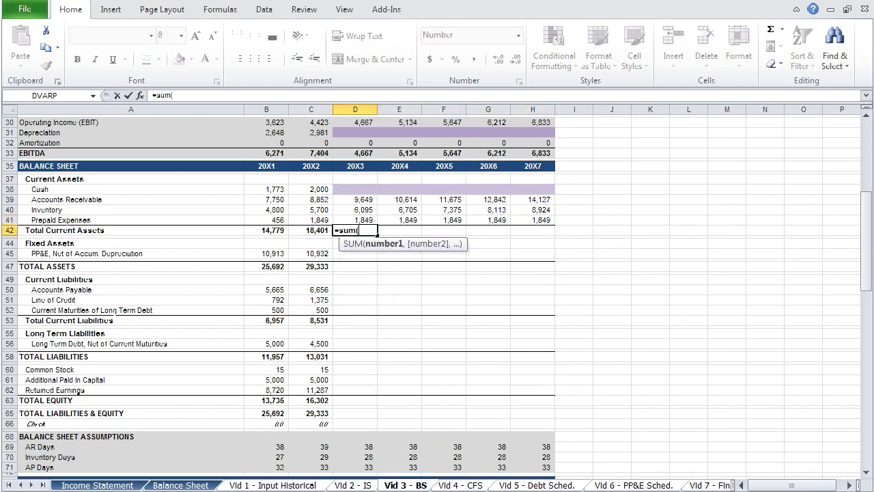
left_click_drag(355, 220, 355, 189)
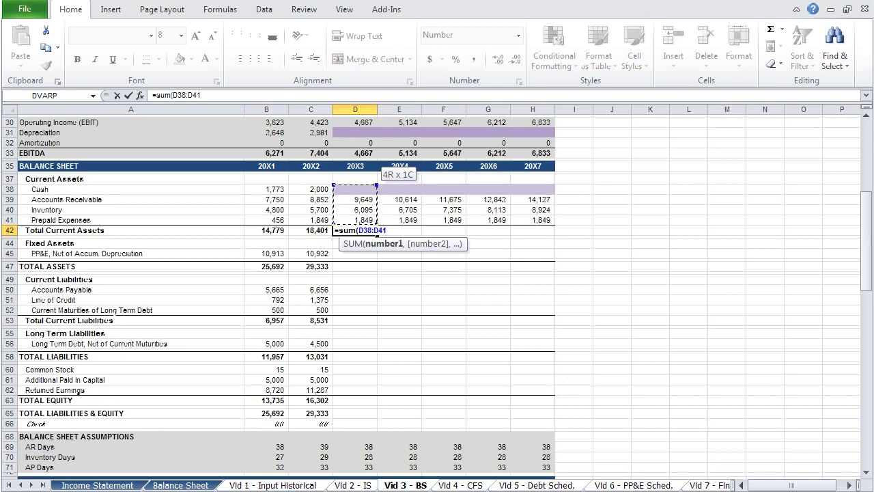
key("ctrl+Return")
left_click_drag(355, 230, 533, 230)
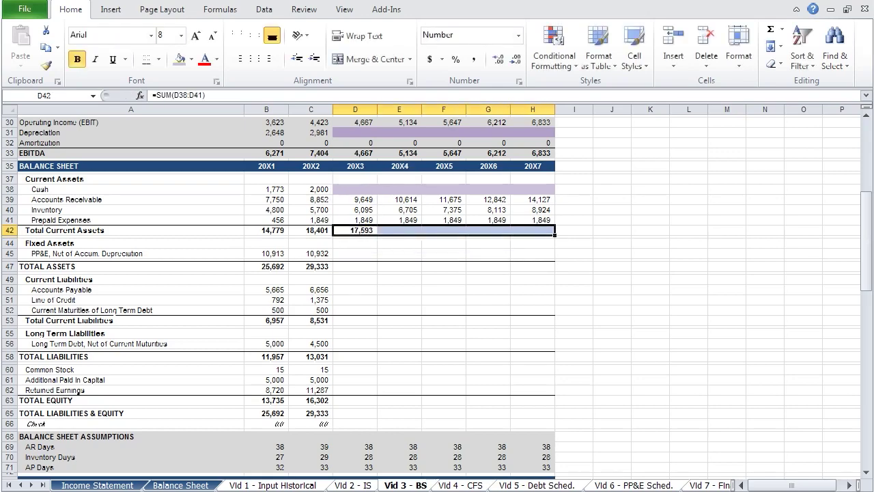
key("ctrl+r")
Shade the PP&E, Net of Accum. Depreciation cells for 20X3 through 20X7 (D45:H45) with the same light purple fill as Cash
scroll(437, 287, "up", 2)
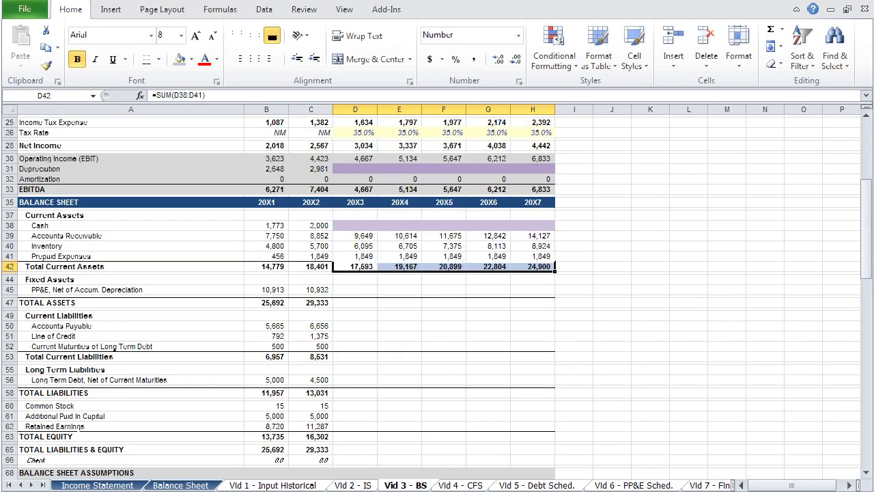
left_click_drag(355, 290, 533, 290)
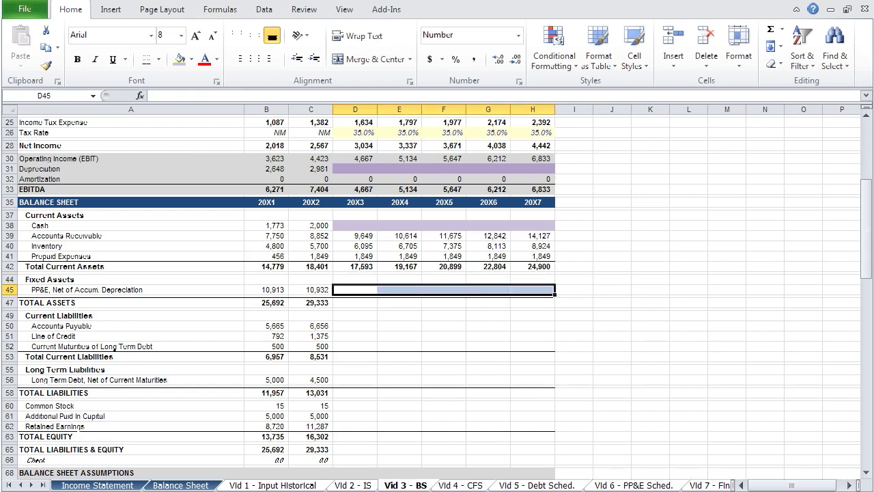
key("alt+h")
key("h")
key("Down")
key("Down")
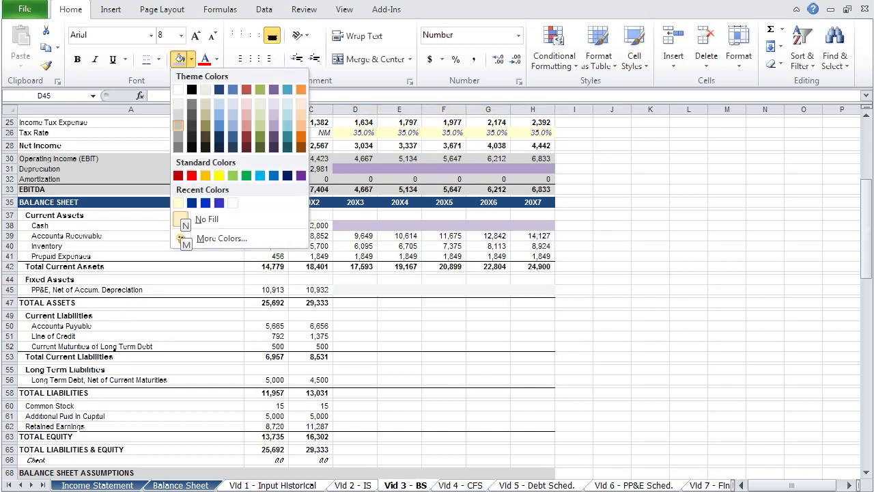
key("Right")
key("Right")
key("Right")
key("Right")
key("Right")
key("Right")
key("Right")
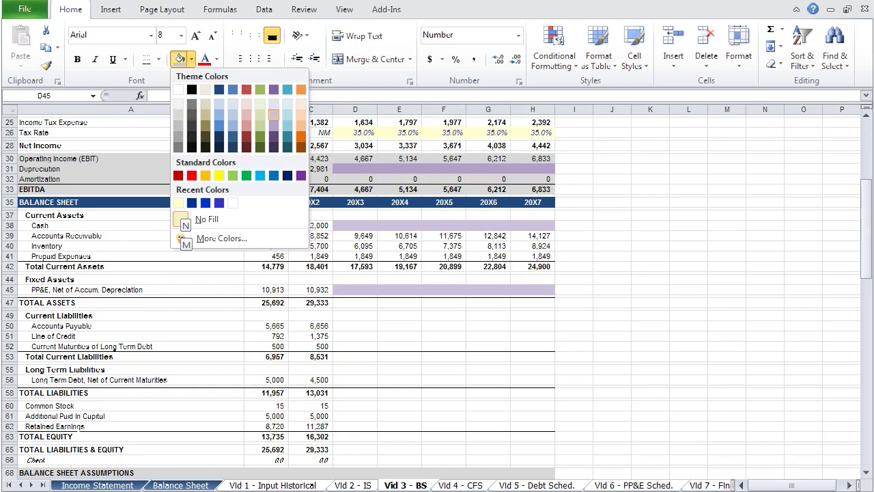
key("Return")
Copy the 20X2 Total Assets formula in C47 across through 20X7 and check the copied formulas
left_click(311, 302)
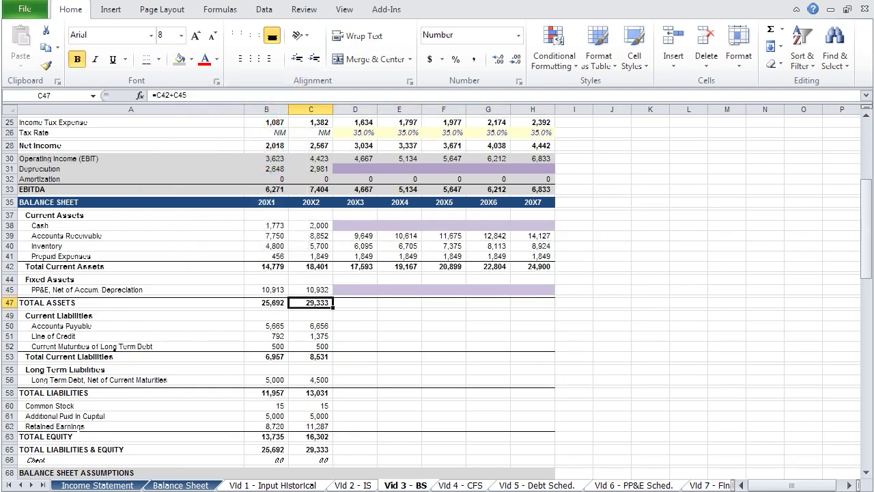
key("shift+Right")
key("shift+Right")
key("shift+Right")
key("shift+Right")
key("shift+Right")
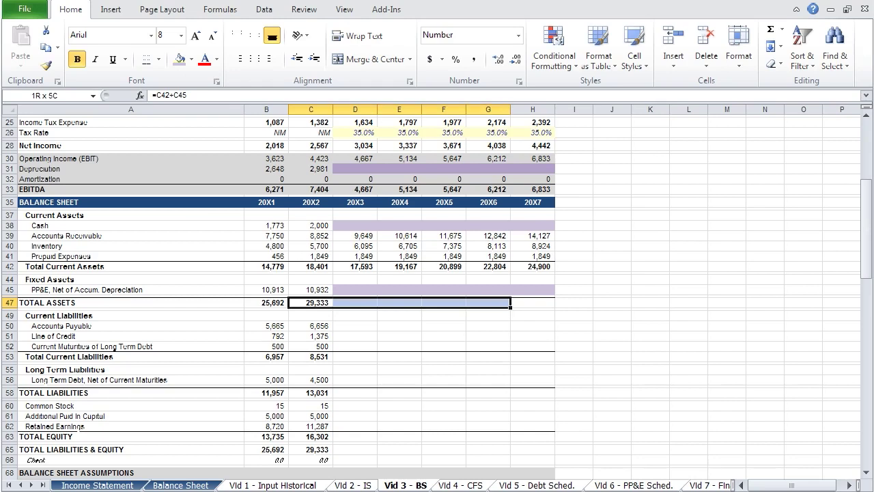
key("Right")
key("F2")
key("Tab")
key("F2")
key("Escape")
Project 20X3 Accounts Payable in D50 from cost of goods sold and AP Days with =D10/365*D71
key("Down")
key("Down")
key("Left")
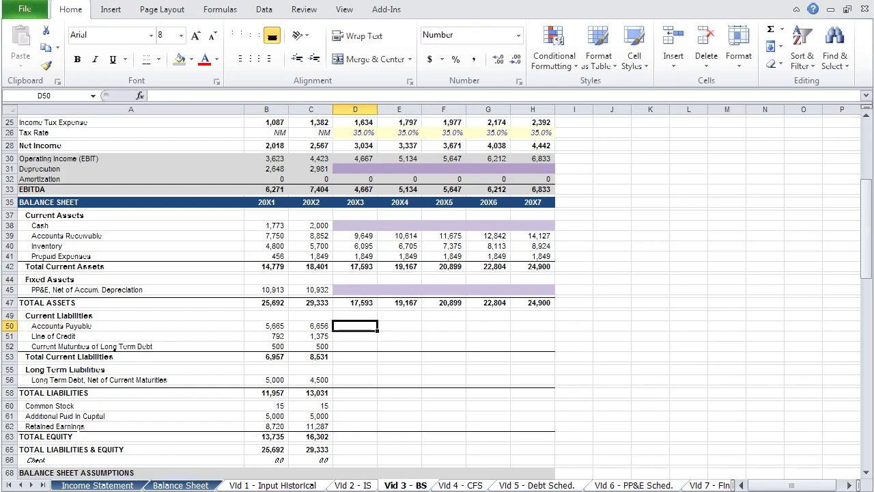
type("=")
key("Up")
key("Up")
key("Up")
key("Up")
key("Up")
key("Up")
key("Up")
key("Up")
key("Up")
key("Up")
key("Up")
key("Up")
key("Up")
key("Up")
key("Up")
key("Up")
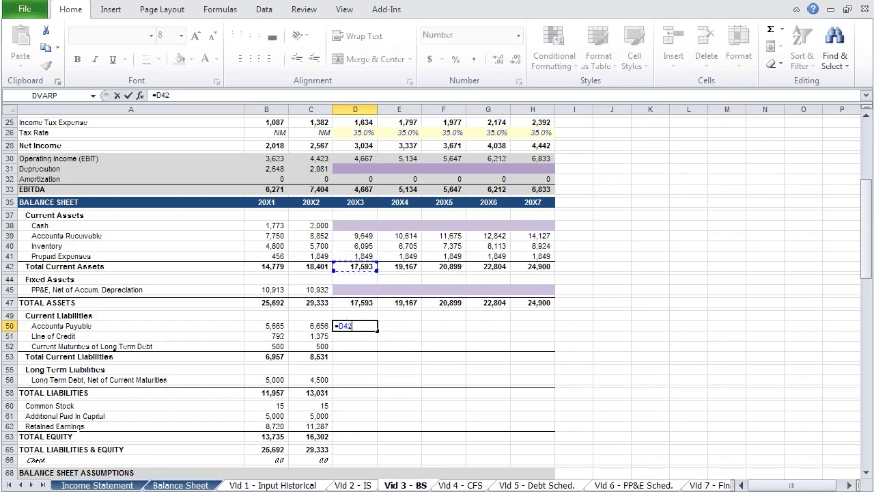
key("Up")
key("Up")
key("Up")
key("Up")
key("Up")
key("Up")
key("Up")
key("Up")
key("Up")
key("Up")
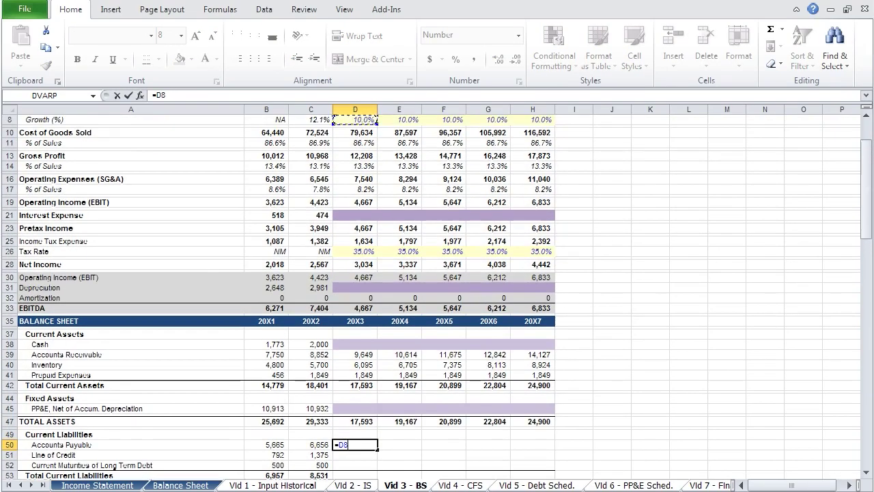
key("Up")
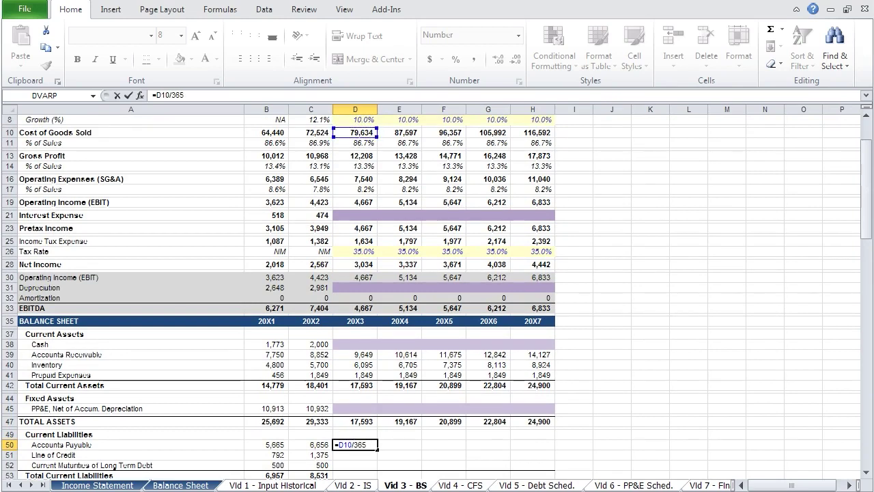
type("/365*")
key("Down")
key("Down")
key("Down")
key("Down")
key("Down")
key("Down")
key("Down")
key("Down")
key("Down")
key("Down")
key("Down")
key("Down")
key("Down")
key("Down")
key("Down")
key("Down")
key("Down")
key("Down")
key("Down")
key("Down")
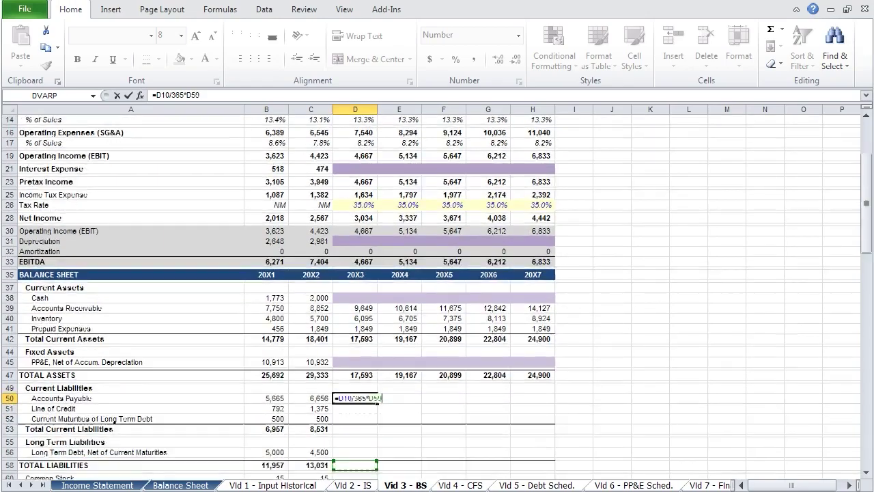
key("Up")
key("Up")
key("Up")
key("Up")
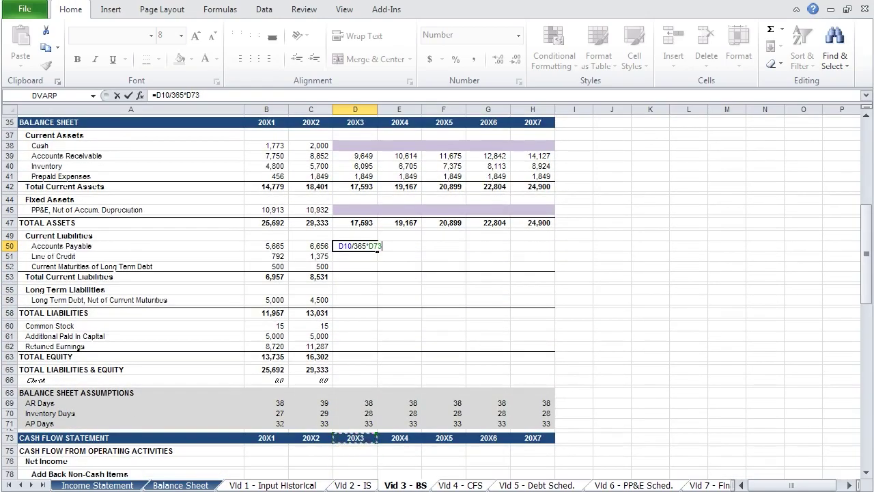
key("Return")
Copy the 20X3 Accounts Payable formula in D50 across through 20X7
key("Up")
key("shift+Right")
key("shift+Right")
key("shift+Right")
key("shift+Right")
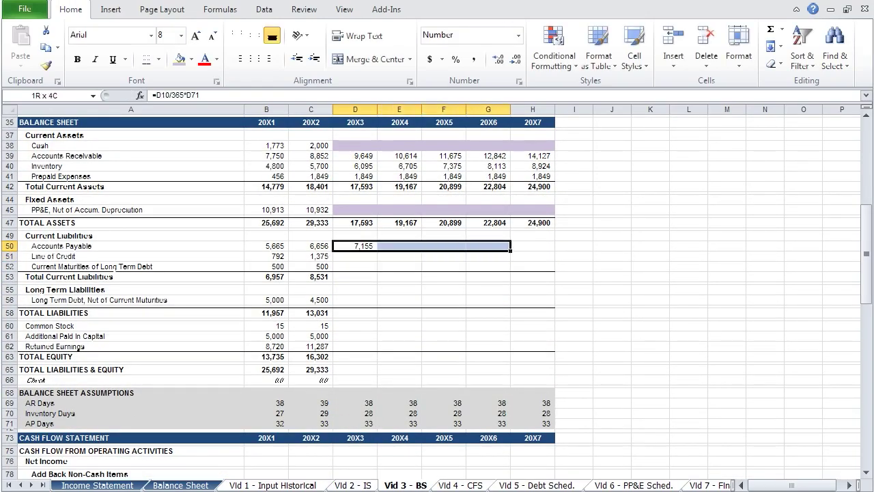
key("ctrl+r")
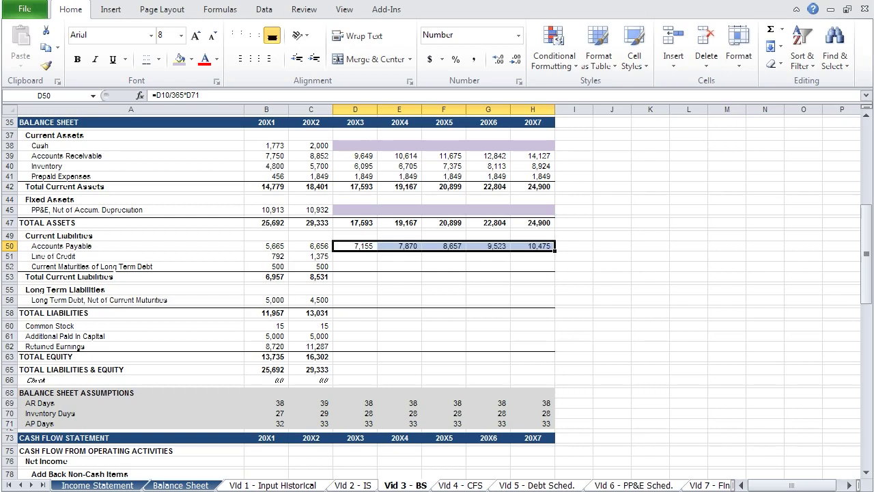
Shade the Line of Credit and Current Maturities of Long Term Debt cells for 20X3 through 20X7 (D51:H52) light purple
left_click(355, 256)
key("shift+Down")
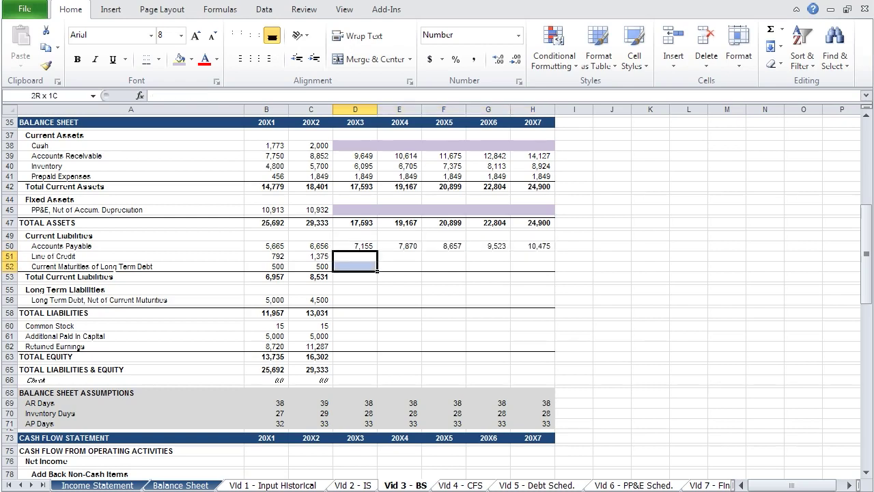
key("shift+Right")
key("shift+Right")
key("shift+Right")
key("shift+Right")
key("alt")
key("h")
key("h")
key("Down")
key("Down")
key("Down")
key("Up")
key("Right")
key("Right")
key("Right")
key("Right")
key("Right")
key("Right")
key("Right")
key("Return")
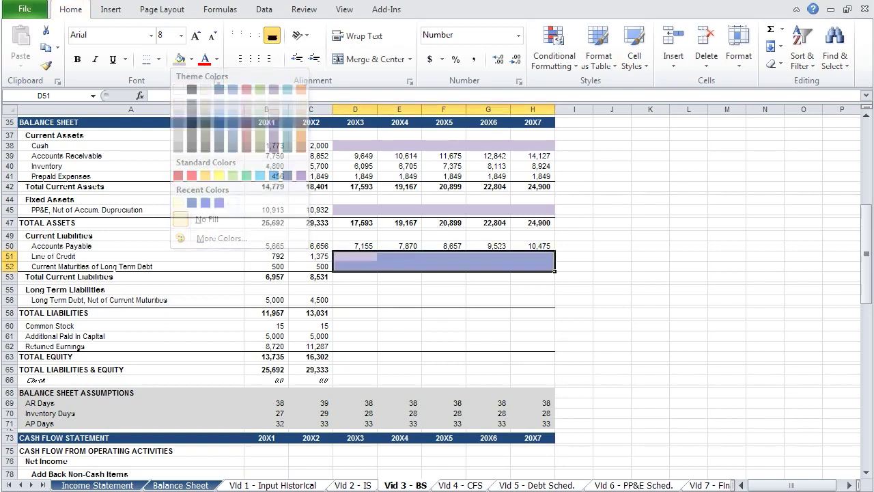
Copy the 20X2 Total Current Liabilities formula in C53 across through 20X7
key("Down")
key("Down")
key("Left")
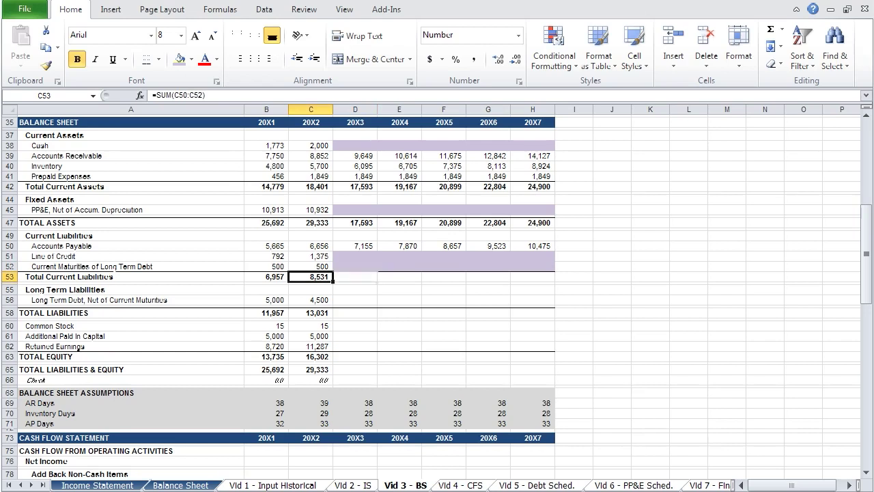
key("shift+Right")
key("shift+Right")
key("shift+Right")
key("shift+Right")
key("shift+Right")
key("ctrl+r")
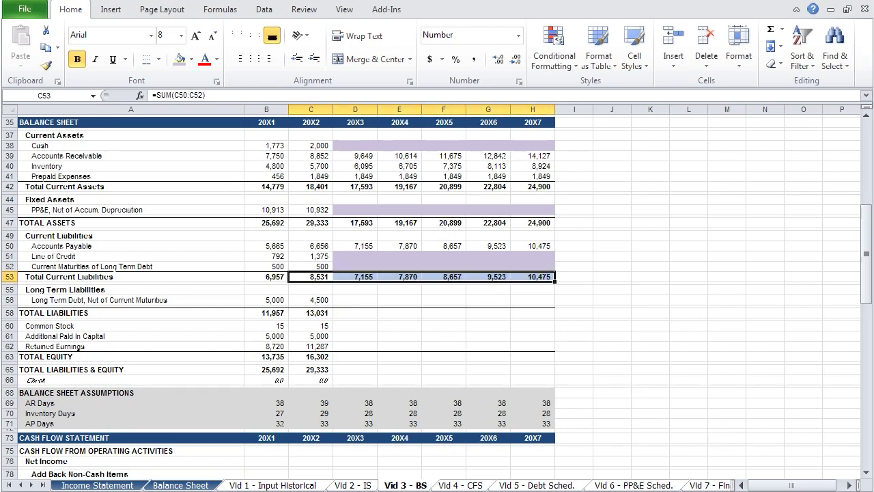
Shade the Long Term Debt, Net of Current Maturities cells for 20X3 through 20X7 (D56:H56) light purple
key("Down")
key("Down")
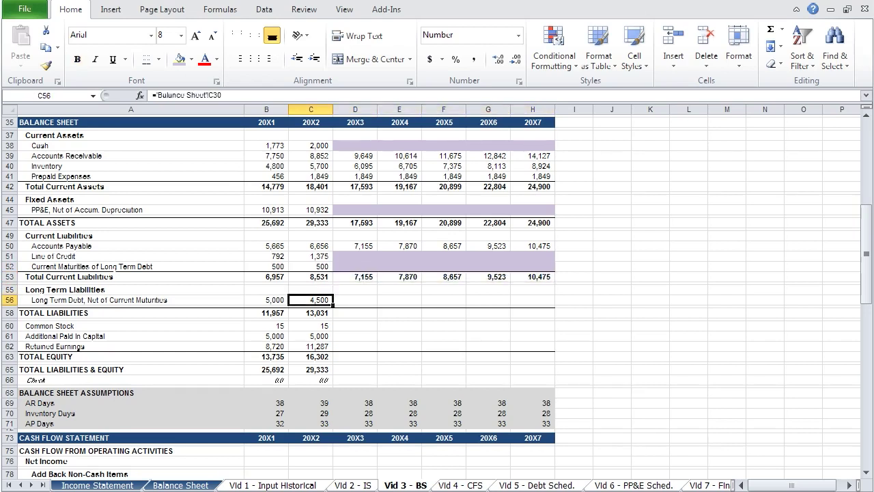
key("Right")
key("shift+Right")
key("shift+Right")
key("shift+Right")
key("shift+Right")
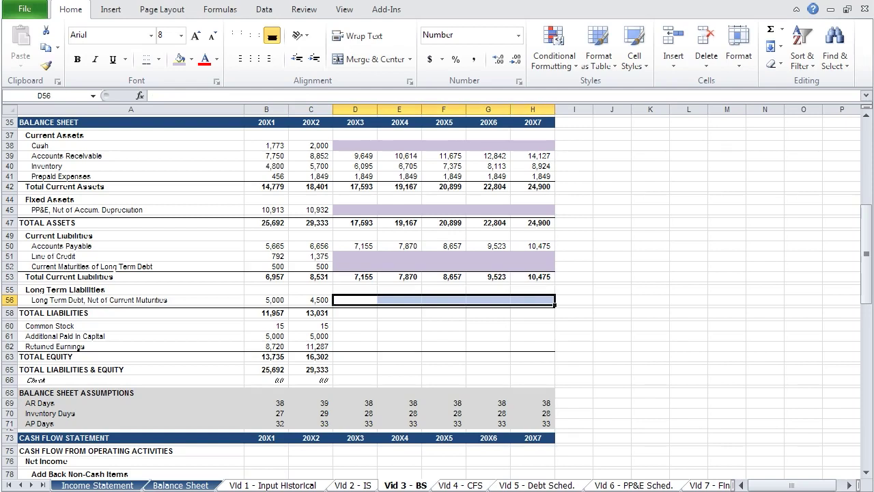
key("alt+h")
key("h")
key("Right")
key("Right")
key("Right")
key("Right")
key("Right")
key("Right")
key("Down")
key("Down")
key("Right")
key("Return")
Copy the 20X2 Total Liabilities formula in C58 across through 20X7
key("Down")
key("Left")
key("shift+Right")
key("shift+Right")
key("shift+Right")
key("shift+Right")
key("shift+Right")
key("ctrl+r")
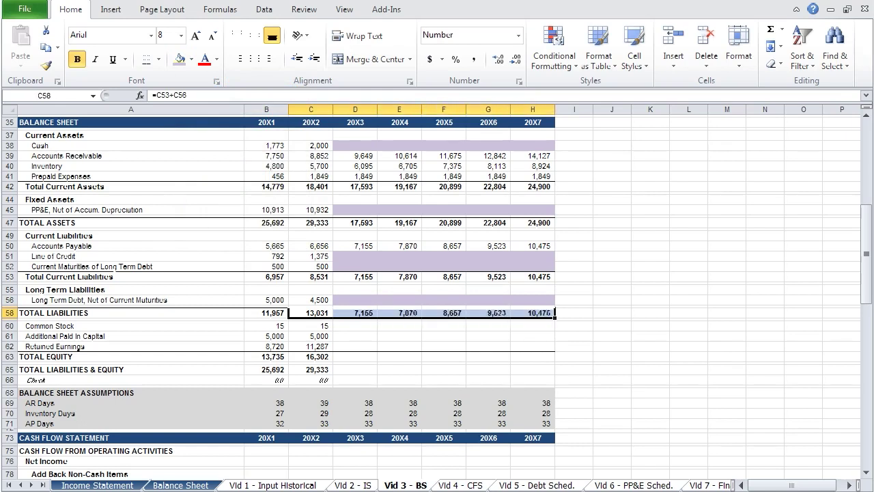
Hold 20X3 Common Stock and Additional Paid In Capital at the prior year's level with =C60 in D60 and =C61 in D61
key("Down")
key("Right")
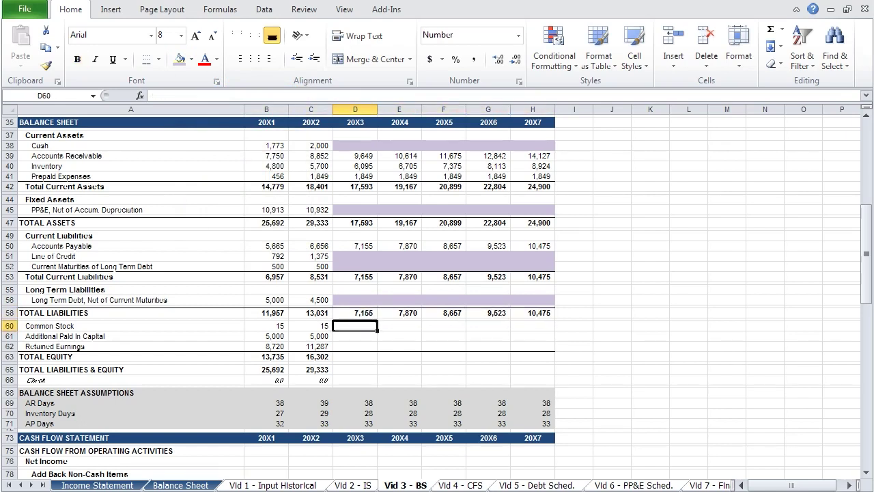
type("=")
key("Left")
key("Return")
type("=")
key("Left")
key("ctrl+Return")
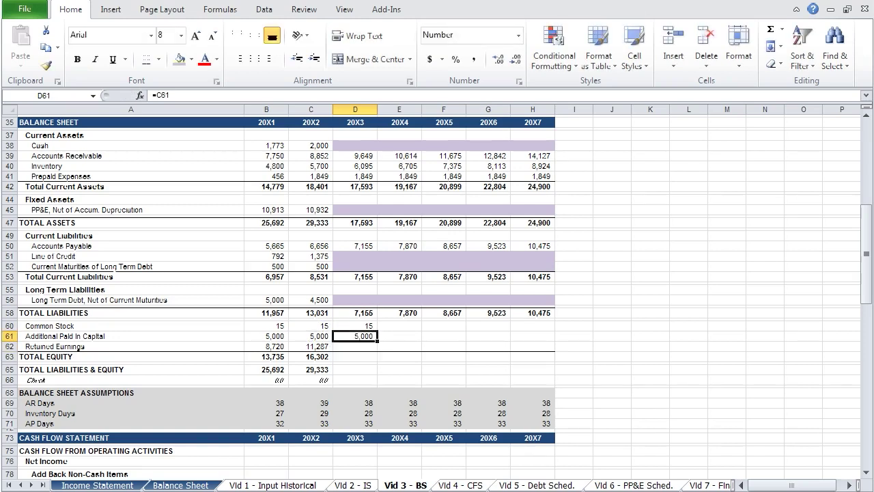
Copy the 20X3 Common Stock and Additional Paid In Capital formulas in D60:D61 across through 20X7
key("shift+Up")
key("shift+Right")
key("shift+Right")
key("shift+Right")
key("shift+Right")
key("ctrl+r")
Calculate 20X3 Retained Earnings in D62 as the prior-year balance plus current Net Income with =C62+D28
scroll(666, 445, "up", 1)
key("Down")
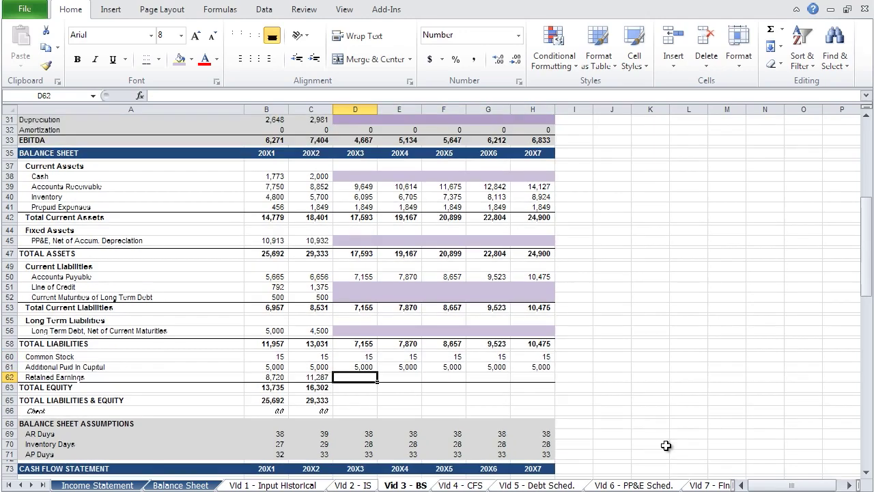
type("=")
key("Left")
type("+")
key("Up")
key("Up")
key("Up")
key("Up")
key("Up")
key("Up")
key("Up")
key("Up")
key("Up")
key("Up")
key("Up")
key("Up")
key("Up")
key("Up")
key("Up")
key("Up")
key("Up")
key("Up")
key("Up")
key("Up")
key("Up")
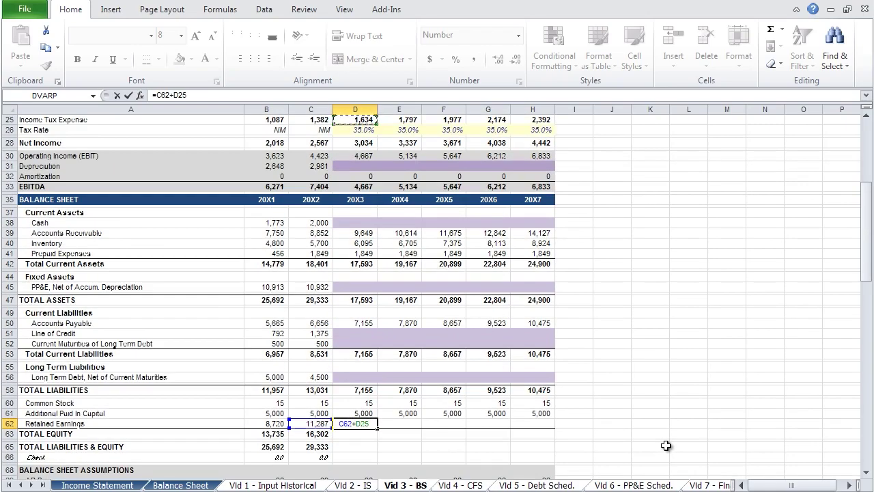
key("Down")
key("Down")
key("Return")
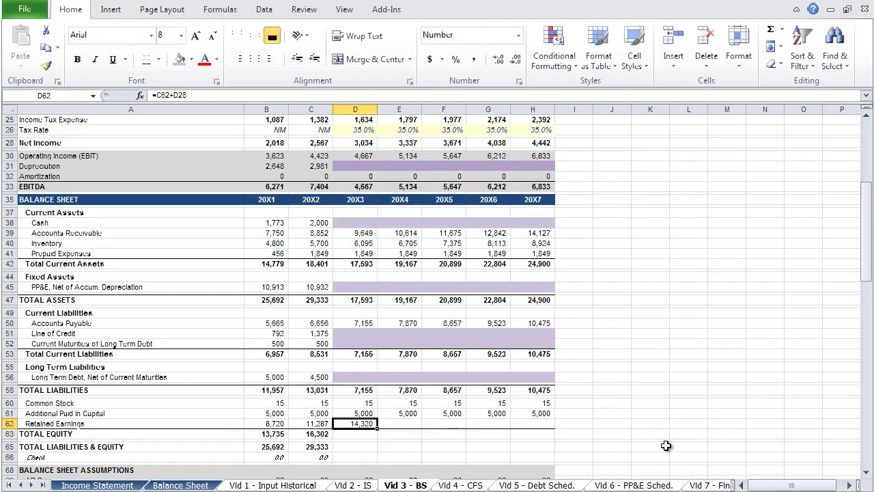
Copy the 20X3 Retained Earnings formula in D62 across through 20X7
key("shift+Right")
key("shift+Right")
key("shift+Right")
key("shift+Right")
key("ctrl+r")
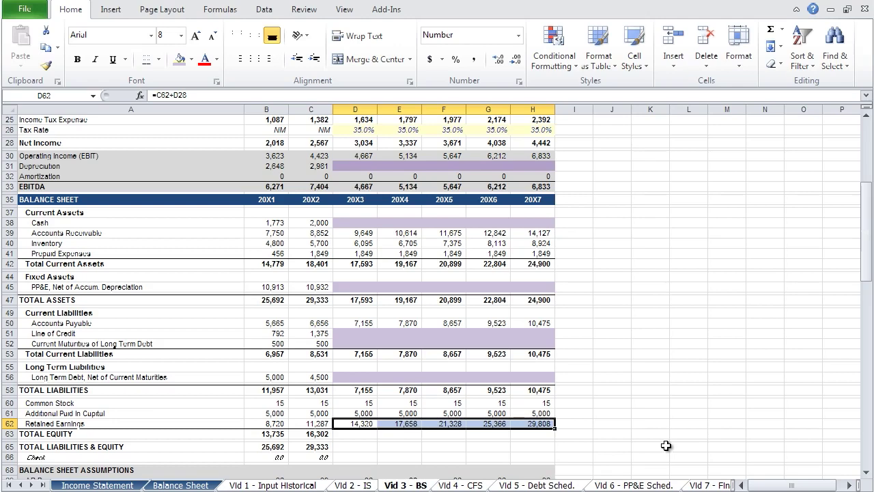
Total the 20X3 equity lines in the Total Equity row with =SUM(D60:D62) in D63
key("Down")
type("=")
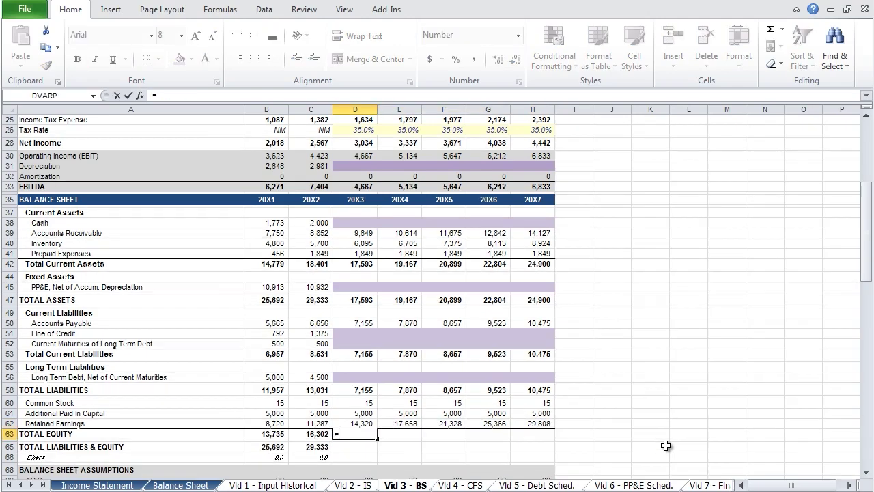
type("sum(")
key("Up")
key("shift+Up")
key("shift+Up")
type(")")
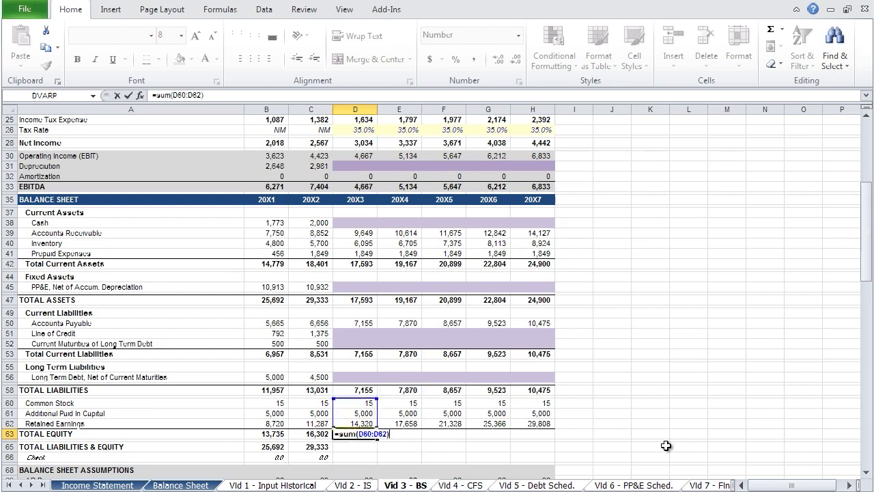
key("ctrl+Return")
Copy the 20X3 Total Equity formula in D63 across through 20X7
key("shift+Right")
key("shift+Right")
key("shift+Right")
key("shift+Right")
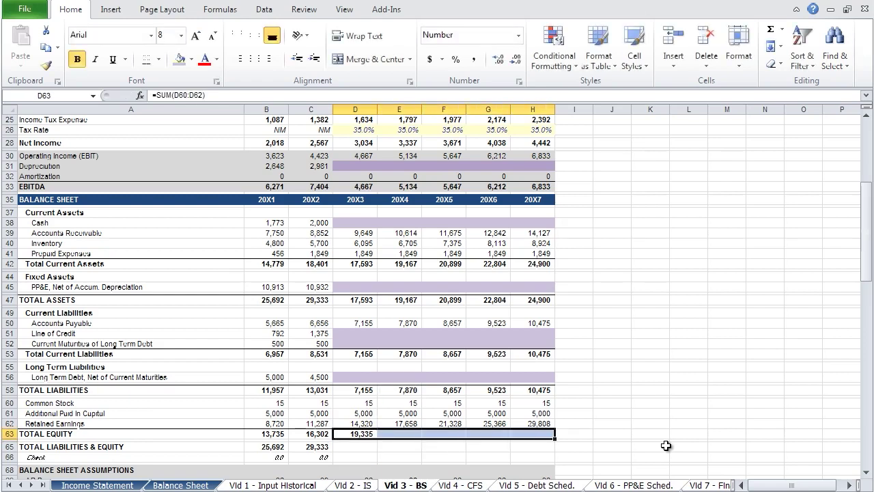
key("ctrl+r")
Add Total Equity and Total Liabilities for 20X3 with =D63+D58 in the Total Liabilities & Equity cell D65
key("Down")
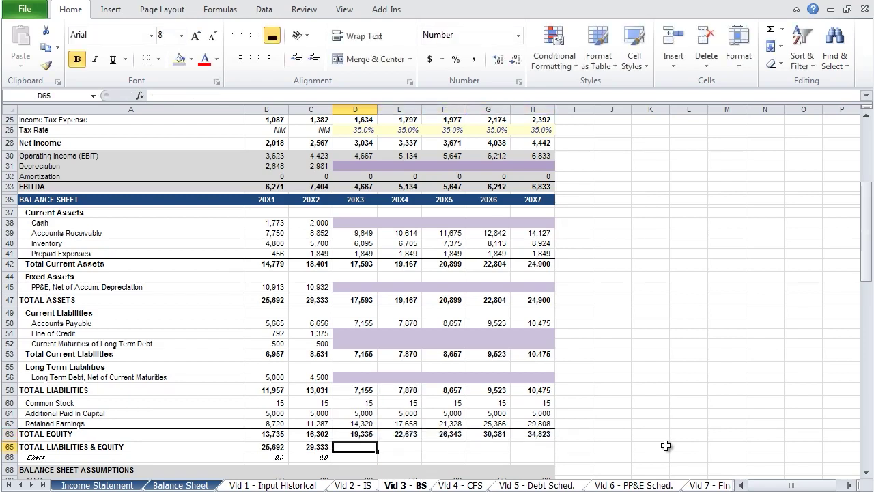
type("=")
key("Up")
type("+")
key("Up")
key("Up")
key("Up")
key("Up")
key("Up")
key("Return")
key("Up")
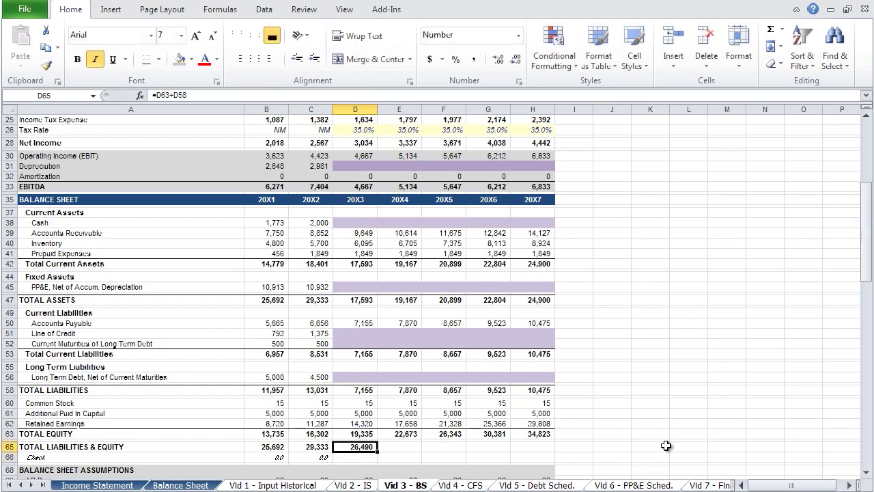
Copy the 20X3 Total Liabilities & Equity formula in D65 across through 20X7
key("shift+Right")
key("shift+Right")
key("shift+Right")
key("ctrl+r")
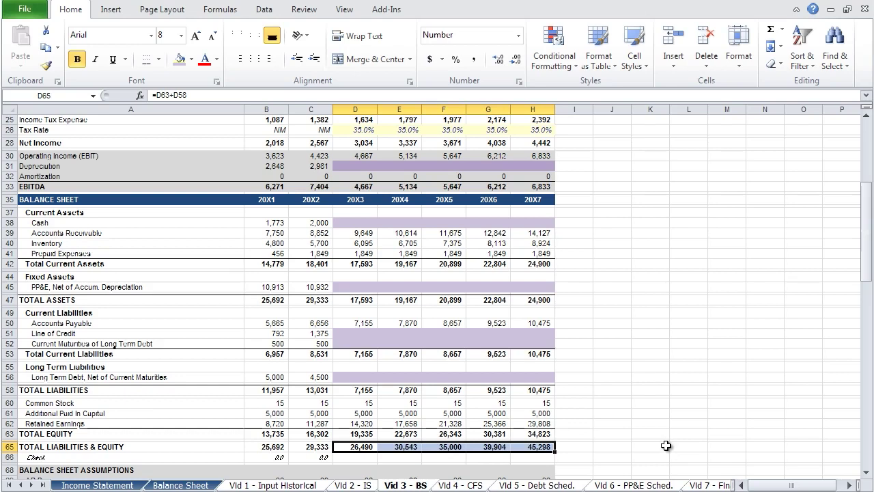
Copy the 20X2 balance Check formula in C66 across through 20X7
key("Down")
key("Left")
key("shift+Right")
key("shift+Right")
key("shift+Right")
key("shift+Right")
key("shift+Right")
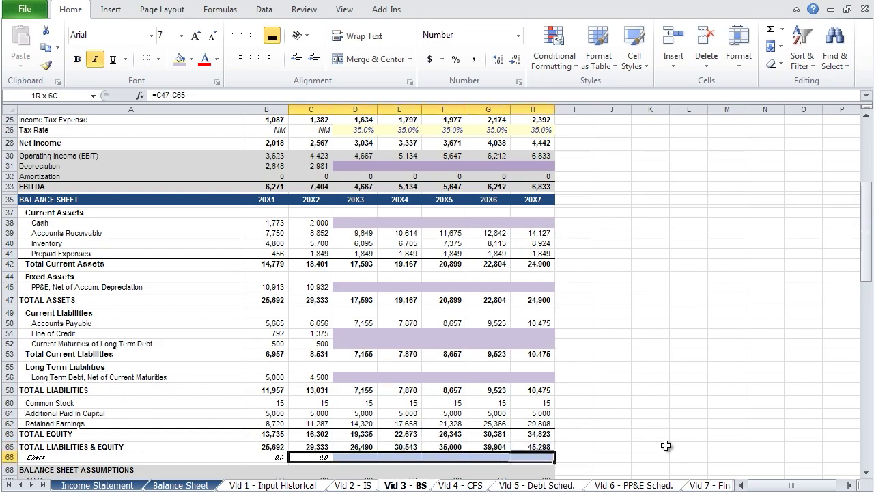
key("ctrl+r")
Examine the balance Check row for each year from 20X3 through 20X7 and the rows below it
key("Right")
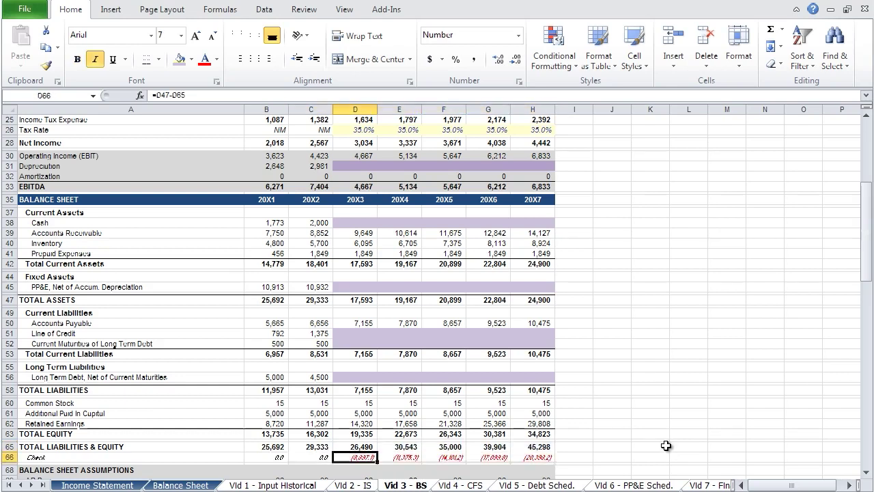
key("Right")
key("Right")
key("Right")
key("Right")
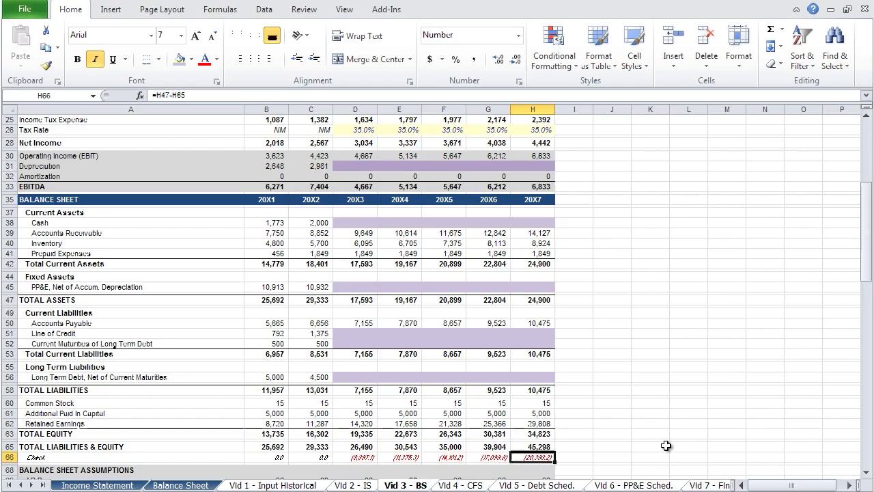
key("Down")
key("Down")
key("Down")
key("Down")
key("Down")
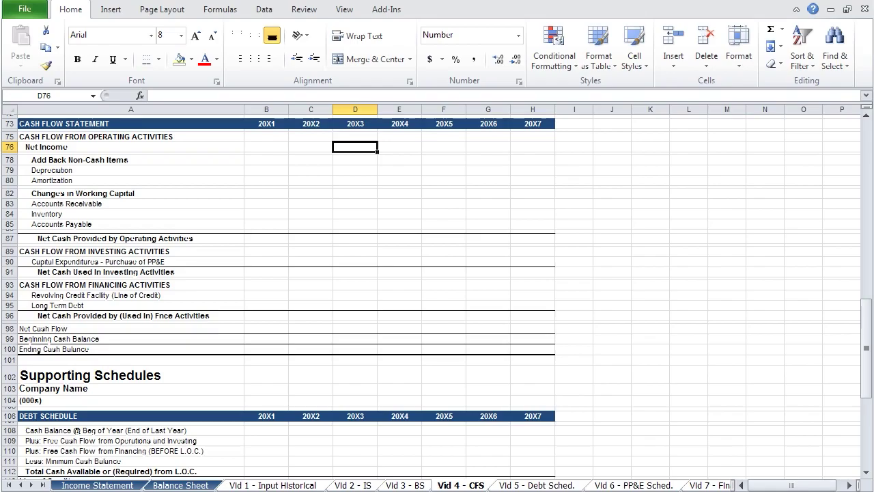
Link 20X3 Net Income on the Vid 4 - CFS sheet's cash flow statement to the income statement with =D28 in D76
type("=")
key("Up")
key("Up")
key("Up")
key("Up")
key("Up")
key("Up")
key("Up")
key("Up")
key("Up")
key("Up")
key("Up")
key("Up")
key("Up")
key("Up")
key("Up")
key("Up")
key("Up")
key("Up")
key("Up")
key("Up")
key("Up")
key("Up")
key("Up")
key("Up")
key("Up")
key("Up")
key("Up")
key("Up")
key("Up")
key("Up")
key("Up")
key("Up")
key("Up")
key("Up")
key("Up")
key("Up")
key("Up")
key("Up")
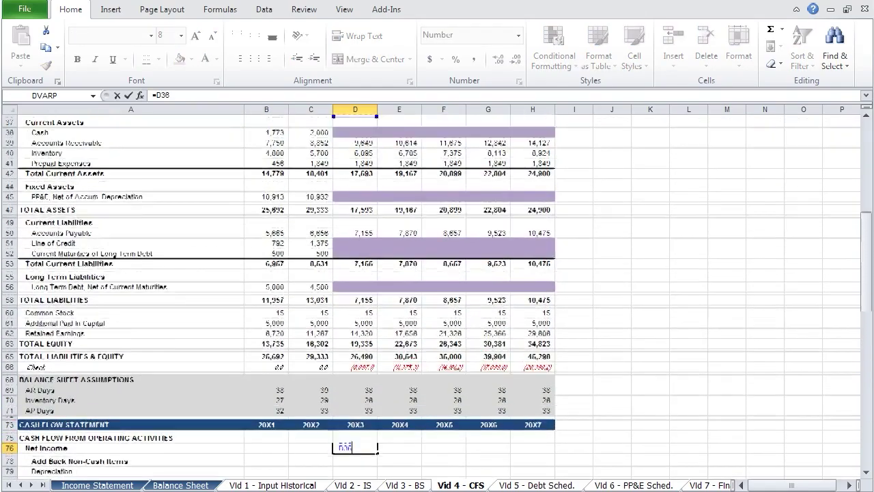
key("ctrl+Return")
Copy the 20X3 cash flow Net Income link in D76 across through 20X7
key("shift+Right")
key("shift+Right")
key("shift+Right")
key("shift+Right")
key("ctrl+r")
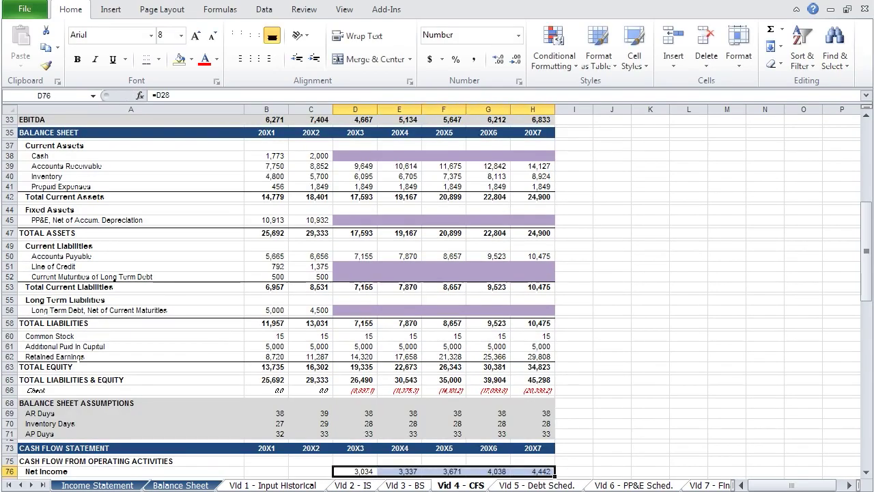
Shade the cash flow statement's Depreciation cells for 20X3 through 20X7 (D79:H79) light purple
scroll(437, 286, "down", 2)
scroll(437, 298, "down", 3)
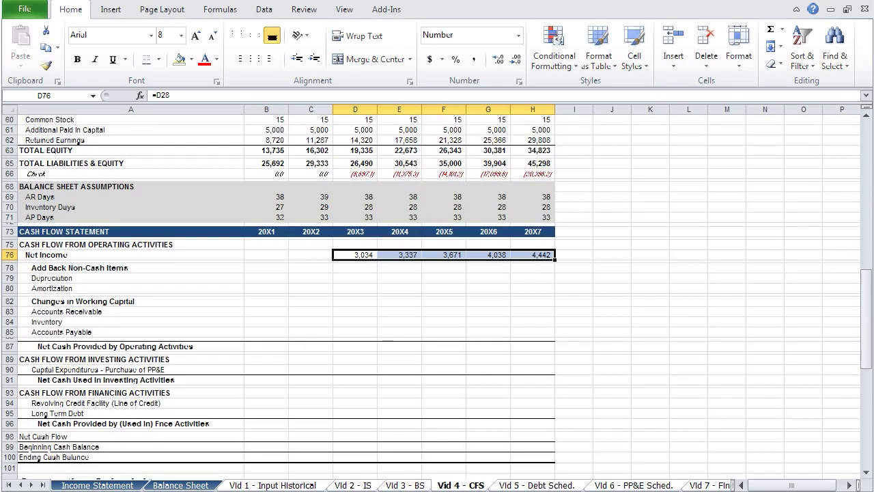
key("Down")
key("Down")
key("Down")
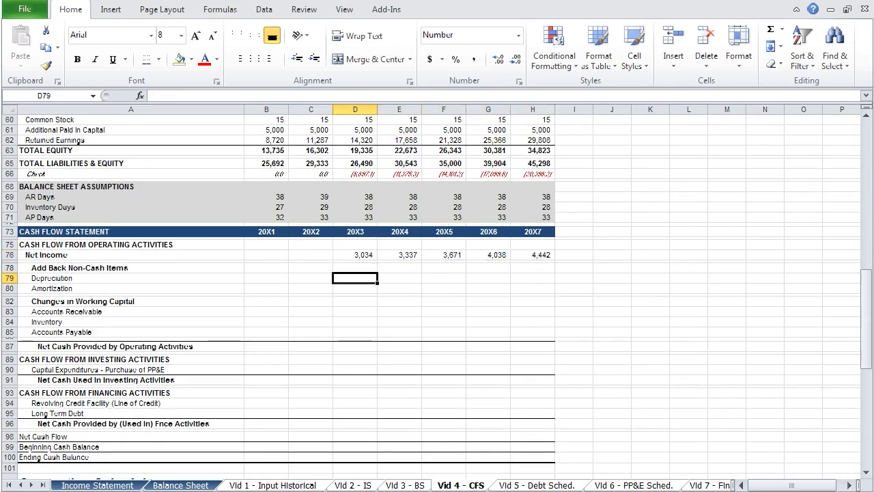
key("shift+Right")
key("shift+Right")
key("shift+Right")
key("shift+Right")
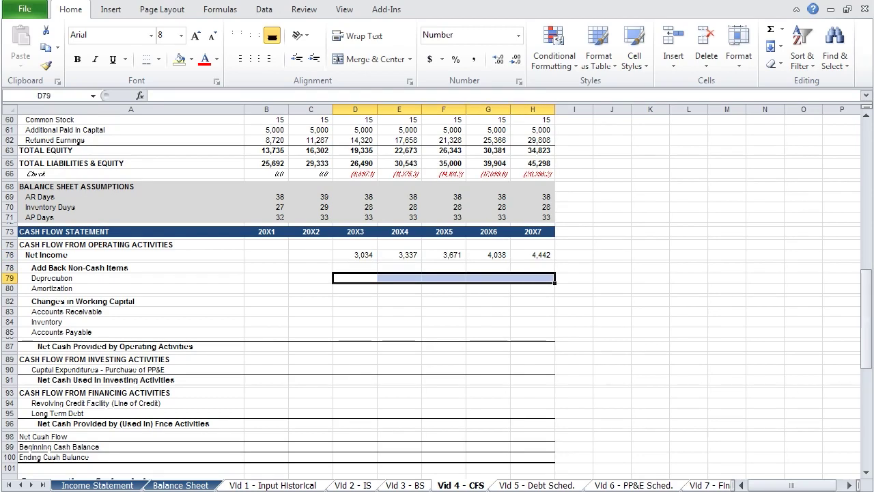
key("alt")
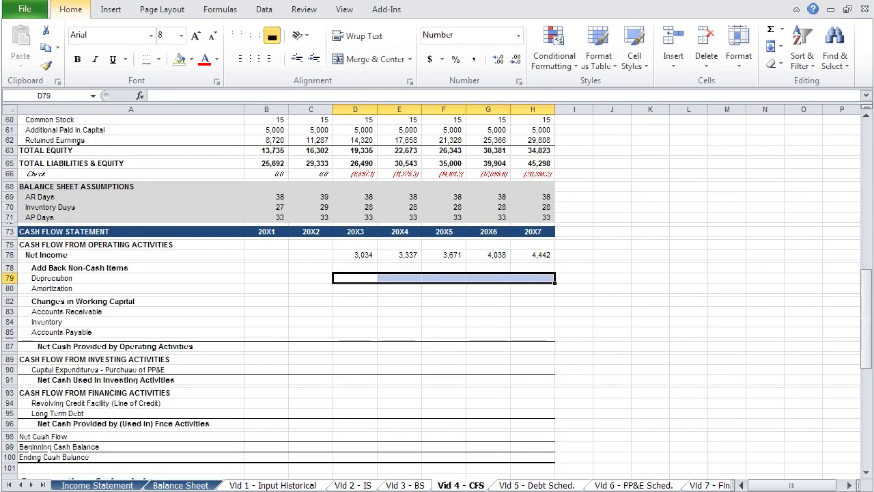
key("h")
key("h")
key("Down")
key("Down")
key("Right")
key("Right")
key("Right")
key("Right")
key("Right")
key("Right")
key("Right")
key("Return")
Enter 0 for cash flow Amortization in D80 and fill it across through 20X7
key("Down")
type("0")
key("ctrl+Return")
key("shift+Right")
key("shift+Right")
key("shift+Right")
key("shift+Right")
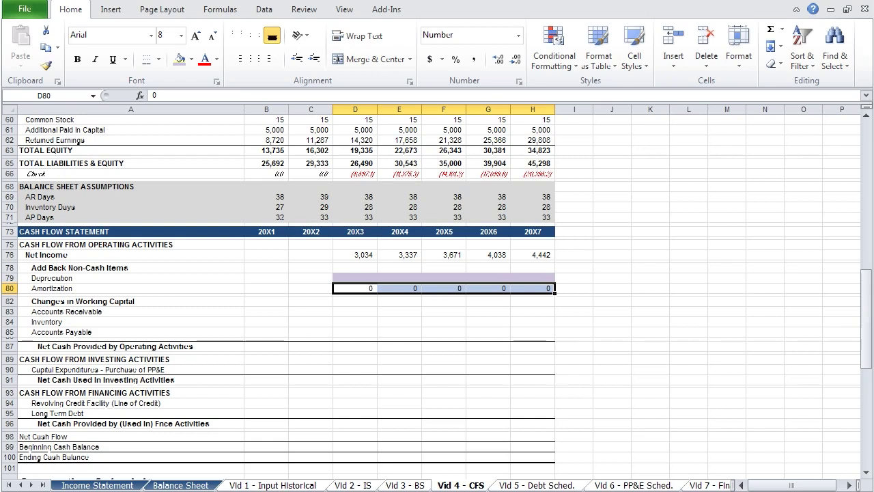
Calculate the 20X3 cash flow change in Accounts Receivable in D83 as prior-year minus current-year balance with =C39-D39
key("Down")
key("Down")
key("Down")
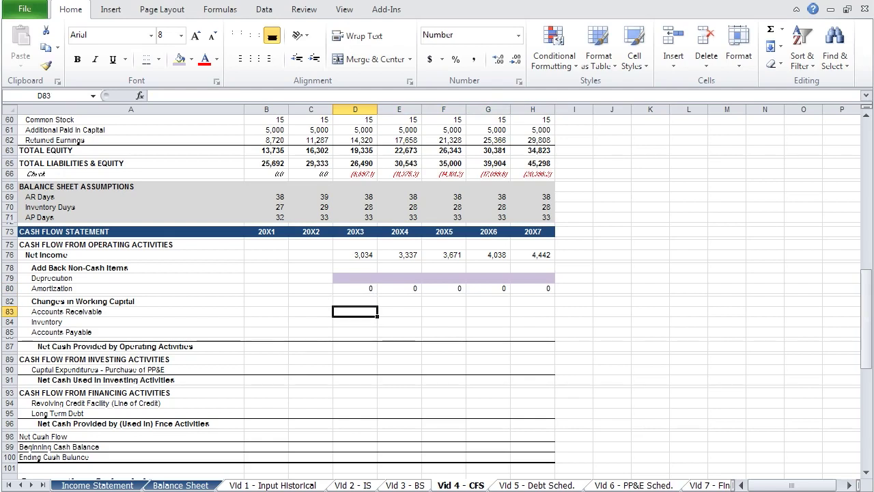
type("=")
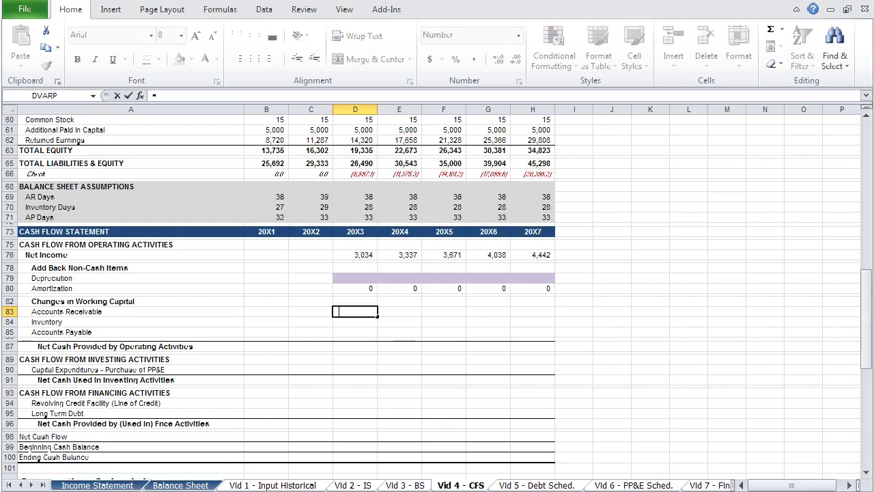
key("Left")
key("Up")
key("Up")
key("Up")
key("Up")
key("Up")
key("Up")
key("Up")
key("Up")
key("Up")
key("Up")
key("Up")
key("Up")
key("Up")
key("Up")
key("Up")
key("Up")
key("Up")
key("Up")
key("Up")
key("Up")
key("Up")
key("Up")
key("Up")
key("Up")
key("Up")
key("Up")
key("Up")
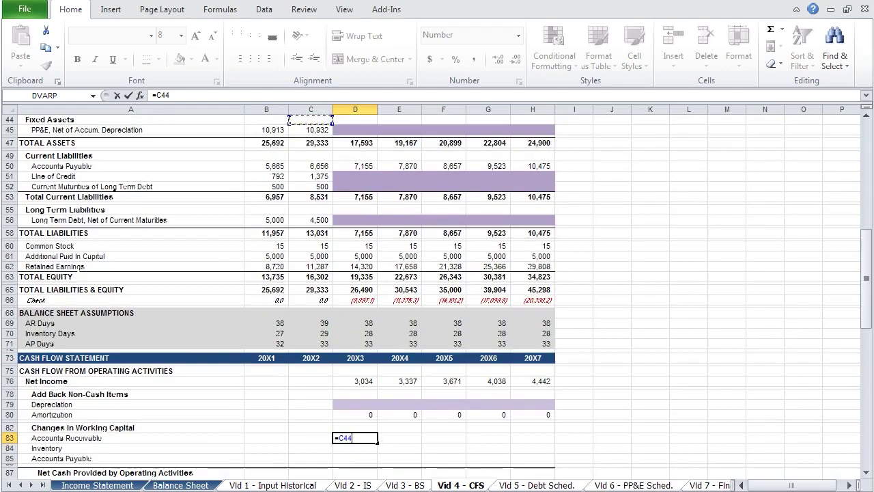
key("Up")
key("Up")
key("Up")
key("Up")
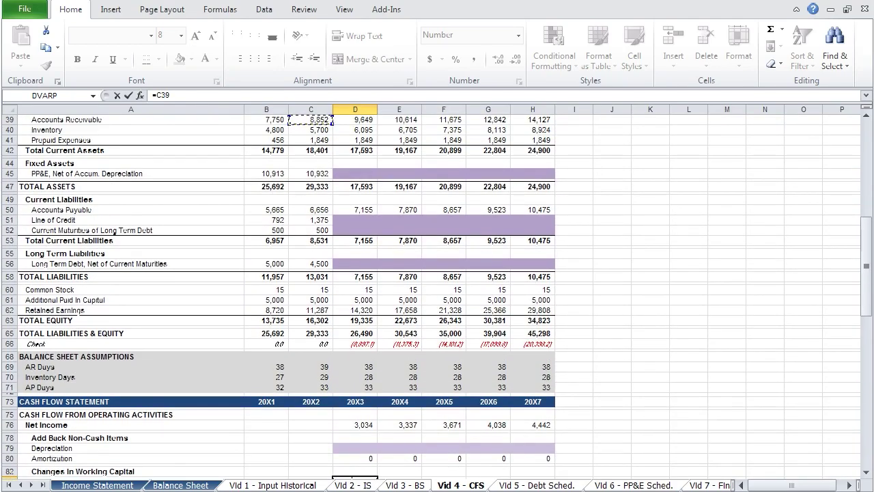
type("-")
key("Up")
key("Up")
key("Up")
key("Up")
key("Up")
key("Up")
key("Up")
key("Up")
key("Up")
key("Up")
key("Up")
key("Up")
key("Up")
key("Up")
key("Up")
key("Up")
key("Up")
key("Up")
key("Up")
key("Up")
key("Up")
key("Up")
key("Up")
key("Up")
key("Up")
key("Up")
key("Up")
key("Return")
Calculate the 20X3 cash flow change in Inventory in D84 from the balance sheet with =C40-D40
type("=")
key("Left")
key("Up")
key("Up")
key("Up")
key("Up")
key("Up")
key("Up")
key("Up")
key("Up")
key("Up")
key("Up")
key("Up")
key("Up")
key("Up")
key("Up")
key("Up")
key("Up")
key("Up")
key("Up")
key("Up")
key("Up")
key("Up")
key("Up")
key("Up")
key("Up")
key("Up")
key("Up")
key("Up")
key("Up")
key("Up")
key("Up")
key("Up")
key("Up")
key("Up")
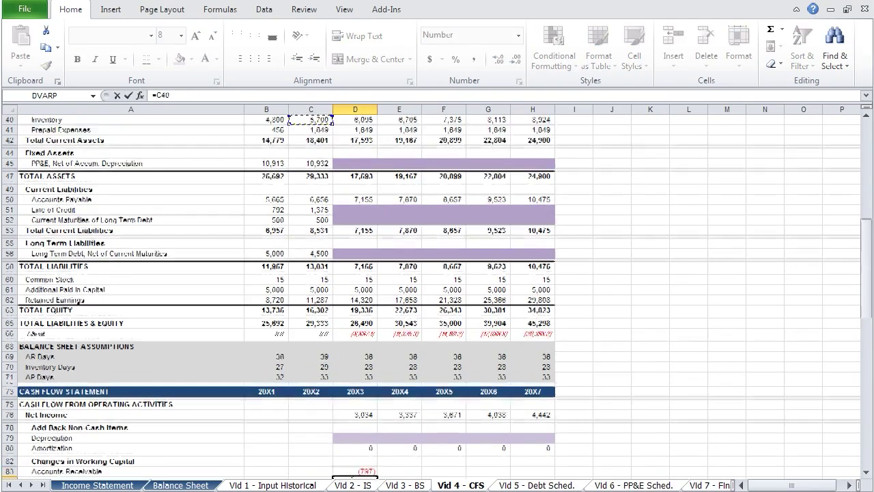
key("Down")
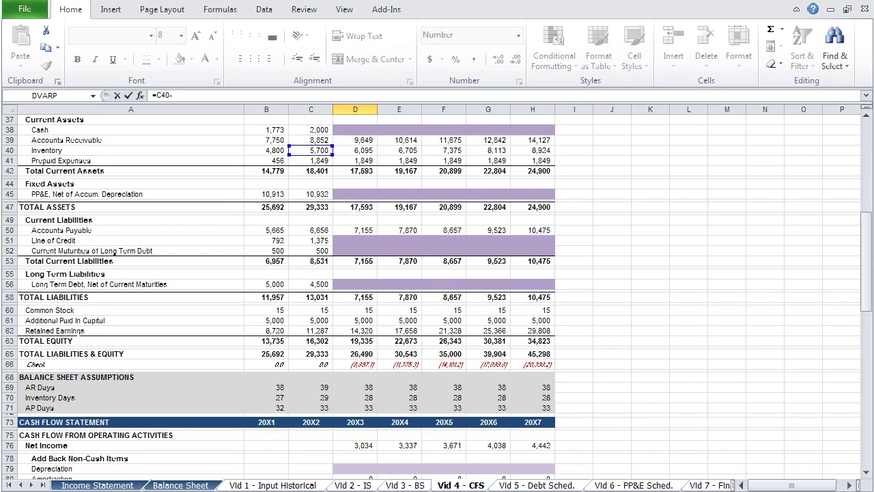
type("-")
key("Up")
key("Up")
key("Up")
key("Up")
key("Up")
key("Up")
key("Up")
key("Up")
key("Up")
key("Up")
key("Up")
key("Up")
key("Up")
key("Up")
key("Up")
key("Up")
key("Up")
key("Up")
key("Up")
key("Up")
key("Up")
key("Up")
key("Up")
key("Up")
key("Up")
key("Up")
key("Up")
key("Up")
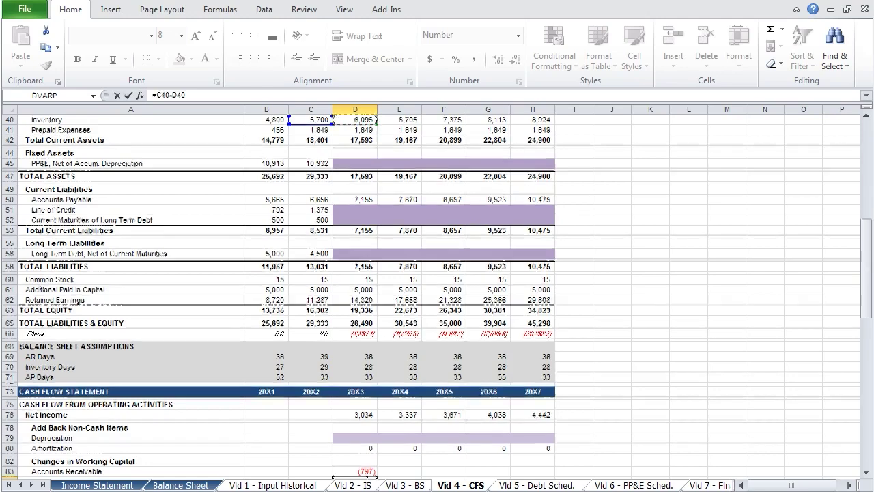
key("Return")
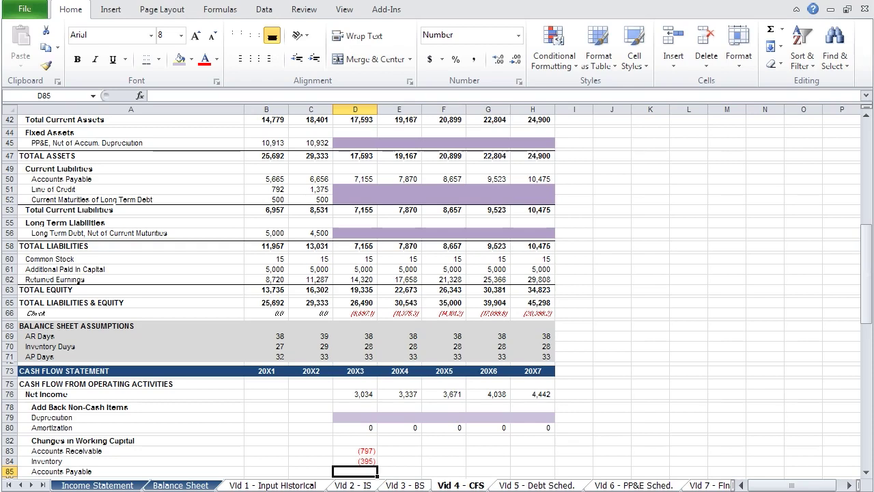
Calculate the 20X3 cash flow change in Accounts Payable in D85 as current-year minus prior-year balance with =D50-C50
type("=")
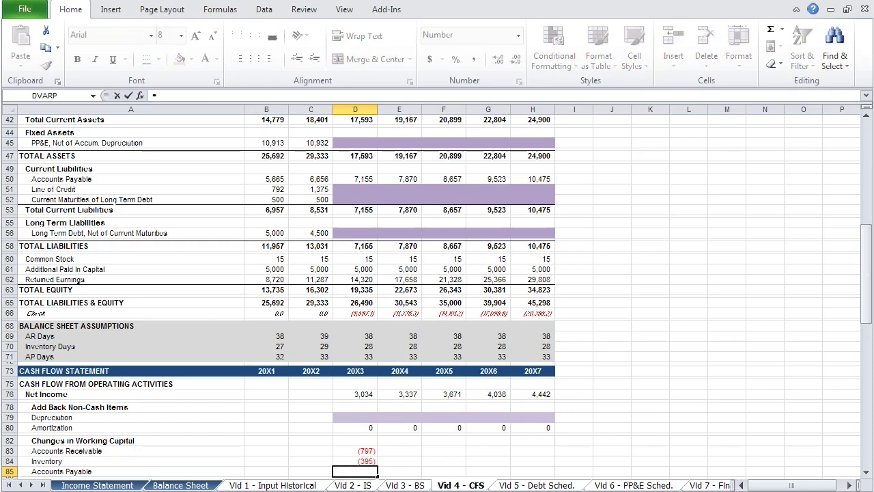
key("Left")
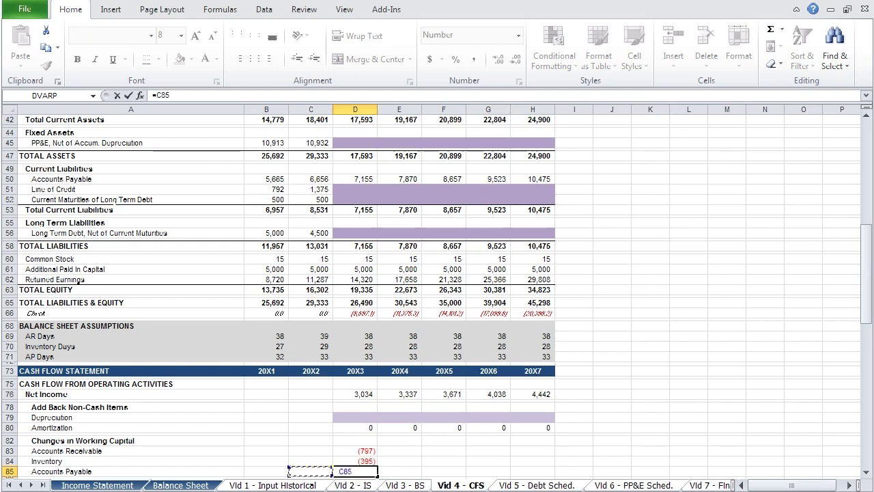
key("Up")
key("Up")
key("Up")
key("Up")
key("Up")
key("Up")
key("Up")
key("Up")
key("Right")
key("Up")
key("Up")
key("Up")
key("Up")
key("Up")
key("Up")
key("Up")
key("Up")
key("Up")
key("Up")
key("Up")
key("Up")
key("Up")
key("Up")
key("Up")
key("Up")
key("Up")
key("Up")
key("Up")
key("Up")
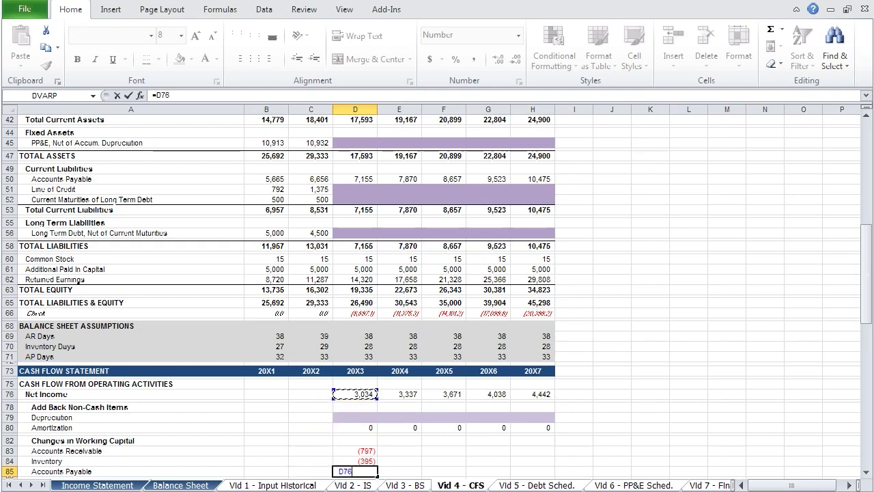
key("Up")
key("Up")
key("Up")
key("Up")
key("Up")
key("Up")
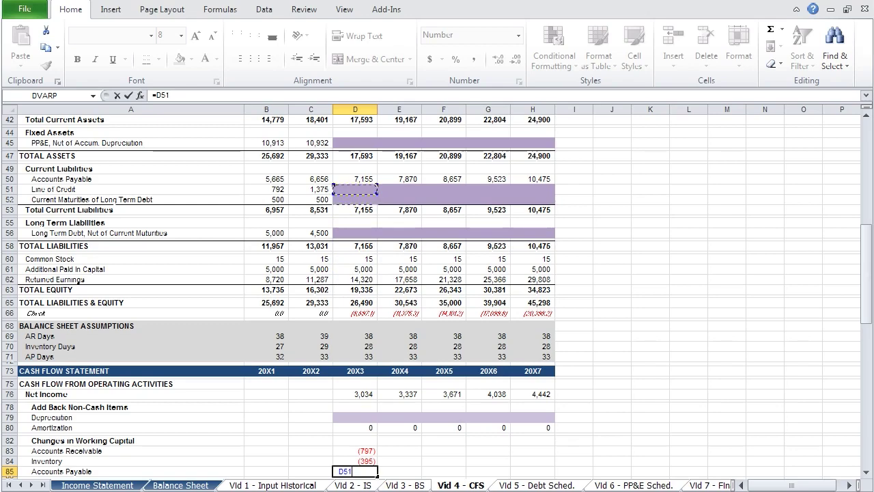
type("-")
key("Left")
key("Up")
key("Up")
key("Up")
key("Up")
key("Up")
key("Up")
key("Up")
key("Up")
key("Up")
key("Up")
key("Up")
key("Up")
key("Up")
key("Up")
key("Up")
key("Up")
key("Up")
key("Up")
key("Up")
key("Up")
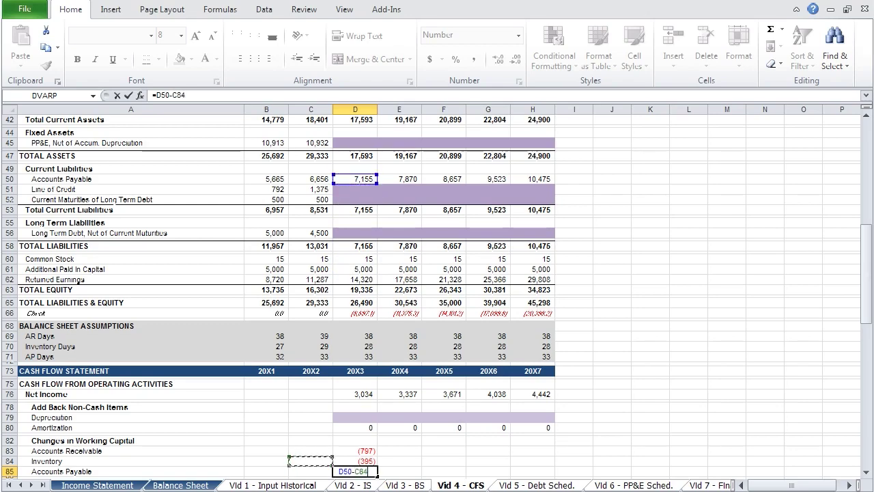
key("Up")
key("Up")
key("Up")
key("Up")
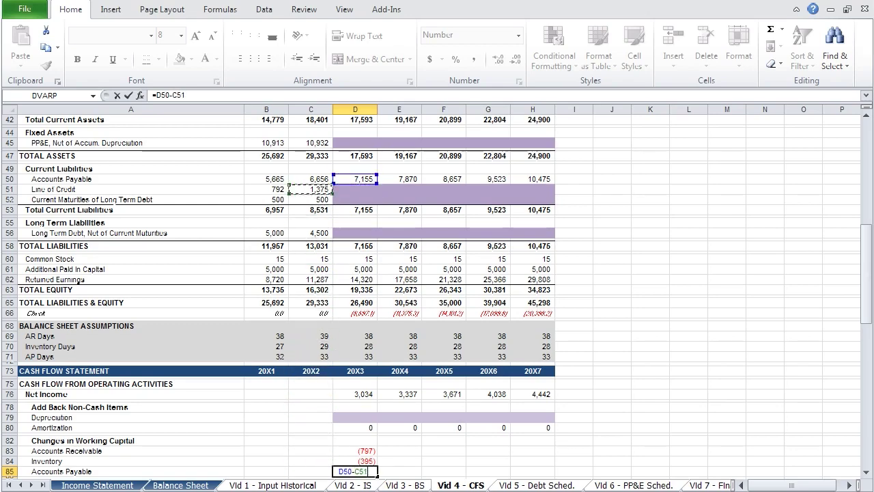
key("Return")
Total 20X3 Net Cash Provided by Operating Activities in D87 with =SUM(D76,D79,D80,D83,D84,D85)
key("Down")
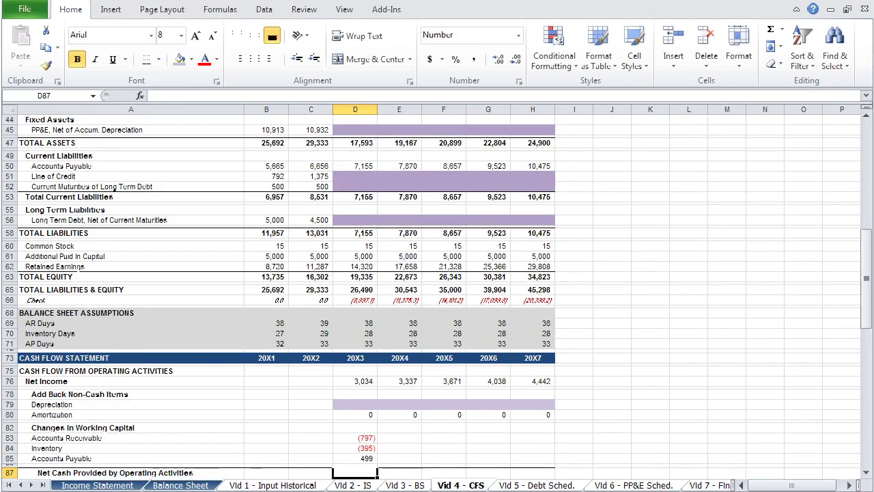
type("=")
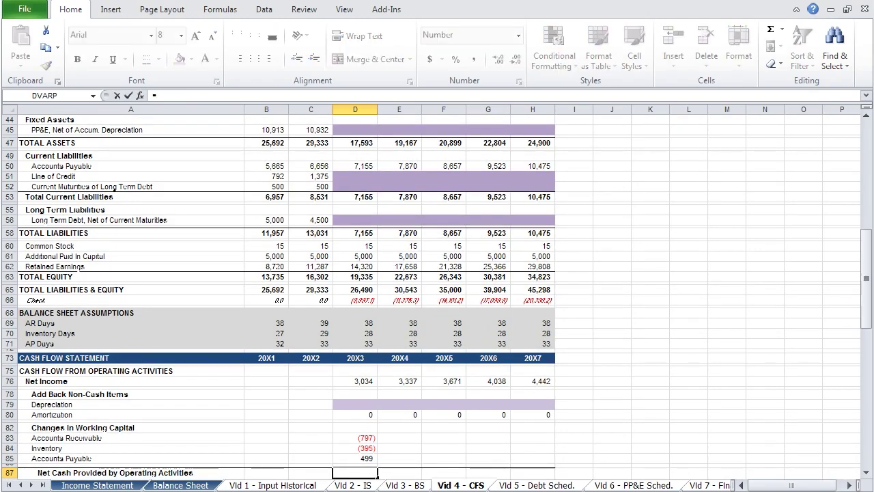
type("SUM(")
key("Up")
key("Up")
key("Up")
key("Up")
key("Up")
key("Up")
key("Up")
key("Up")
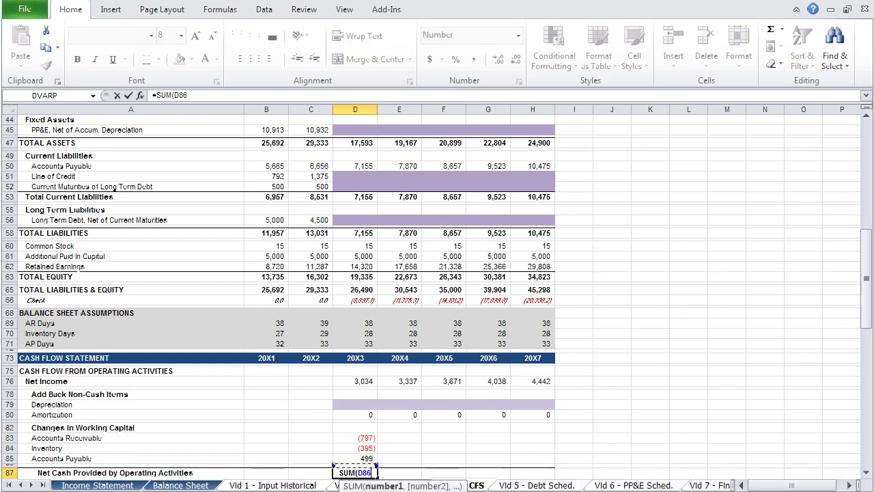
type(",")
key("Up")
key("Up")
key("Up")
key("Up")
key("Up")
key("Up")
key("Up")
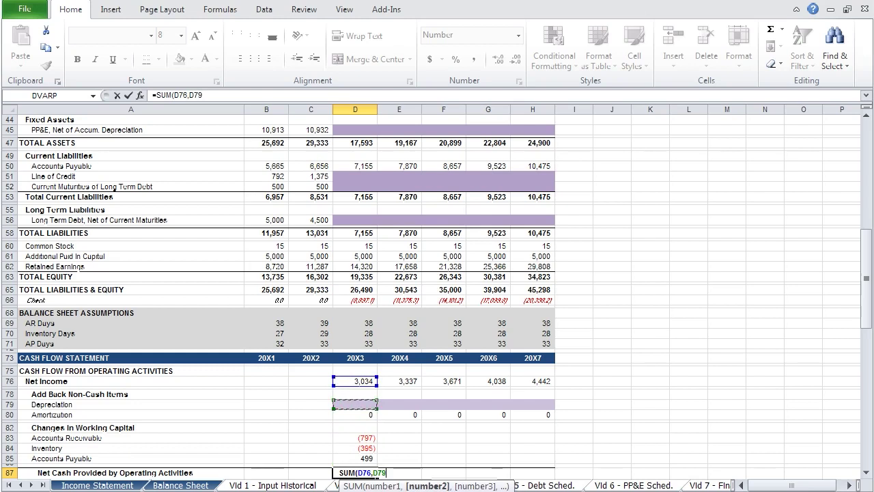
type(",")
key("Up")
key("Up")
key("Up")
key("Up")
key("Up")
key("Up")
key("Up")
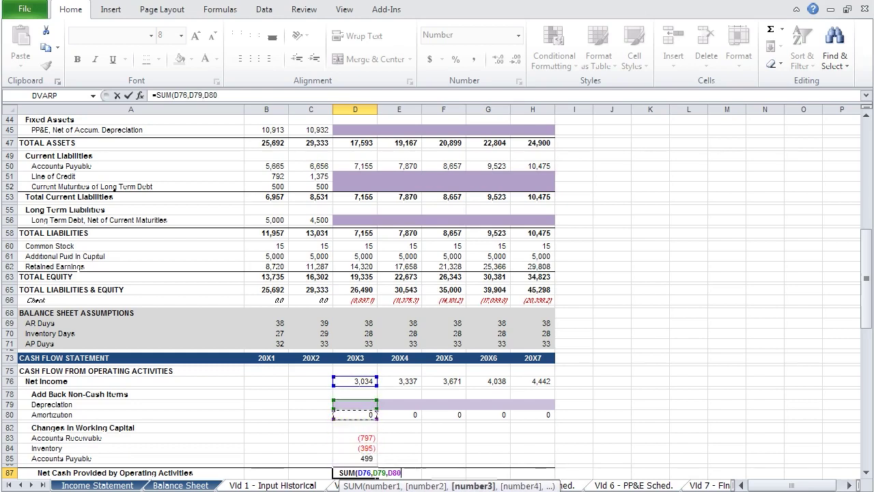
type(",")
key("Up")
key("Up")
key("Up")
key("Up")
type(",")
key("Up")
key("Up")
key("Up")
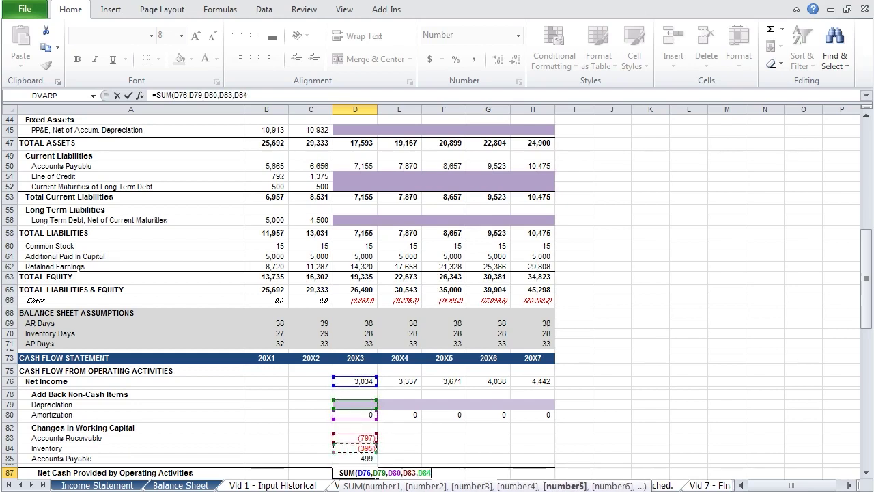
type(",")
key("Up")
key("Up")
type(")")
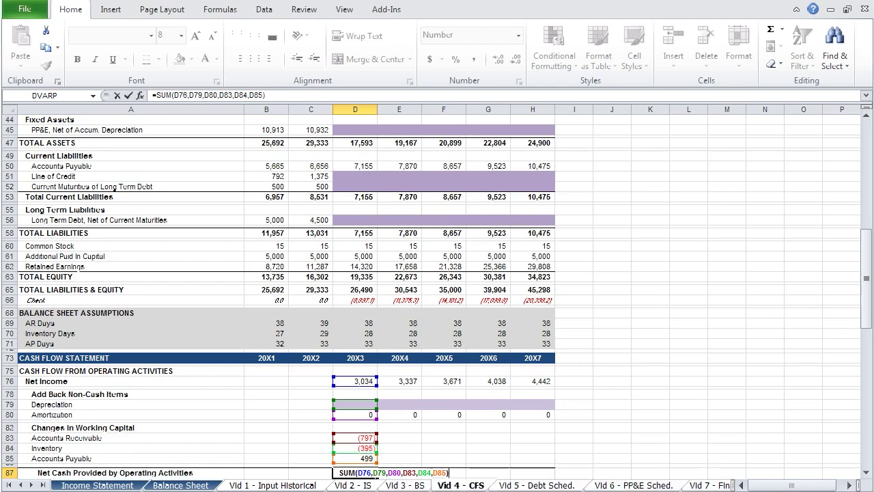
key("Return")
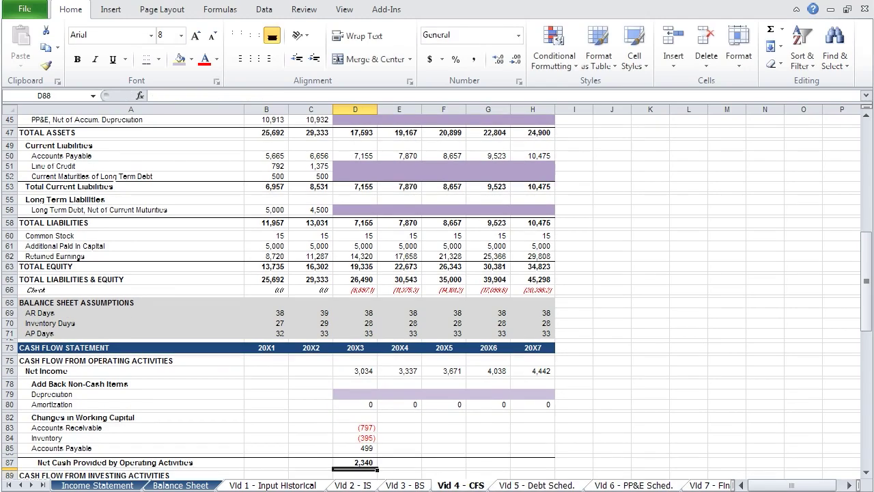
Fill the 20X3 working capital changes and Net Cash Provided by Operating Activities formulas (D83:D87) across through 20X7
key("Up")
key("shift+Up")
key("shift+Up")
key("shift+Up")
key("shift+Right")
key("shift+Right")
key("shift+Right")
key("shift+Right")
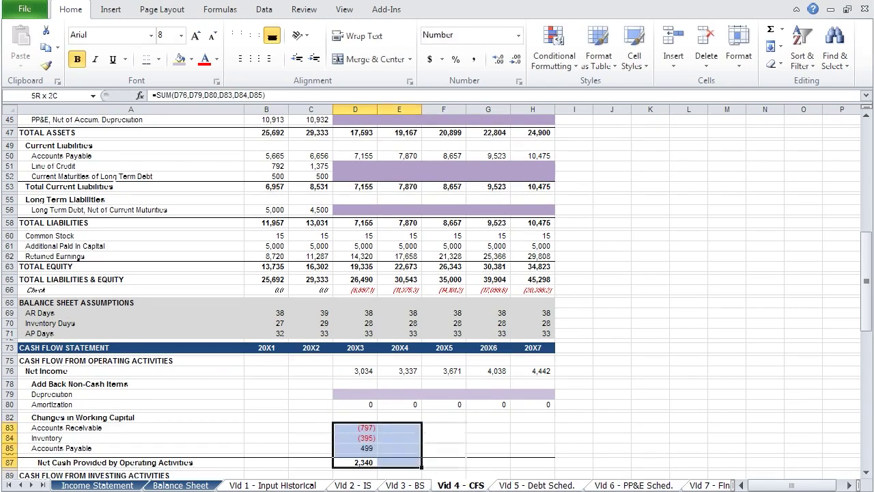
key("ctrl+r")
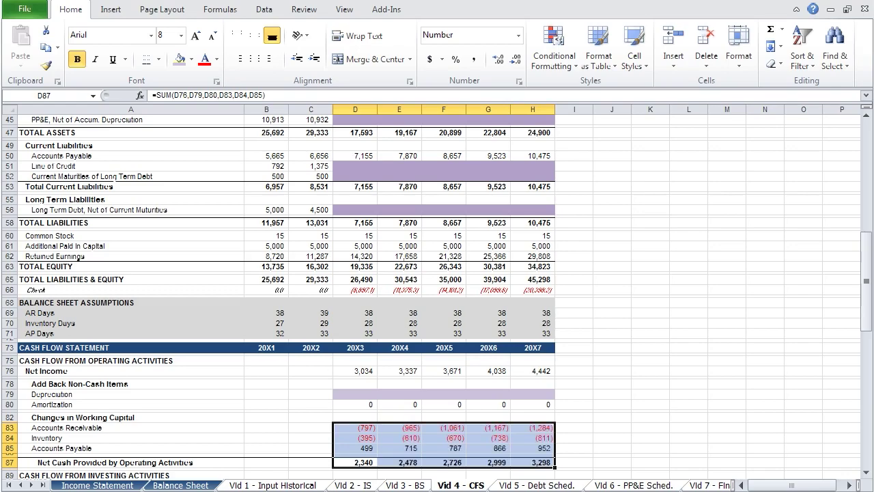
Shade the Capital Expenditures - Purchase of PP&E cells for 20X3 through 20X7 (D90:H90) light purple
key("Down")
key("Down")
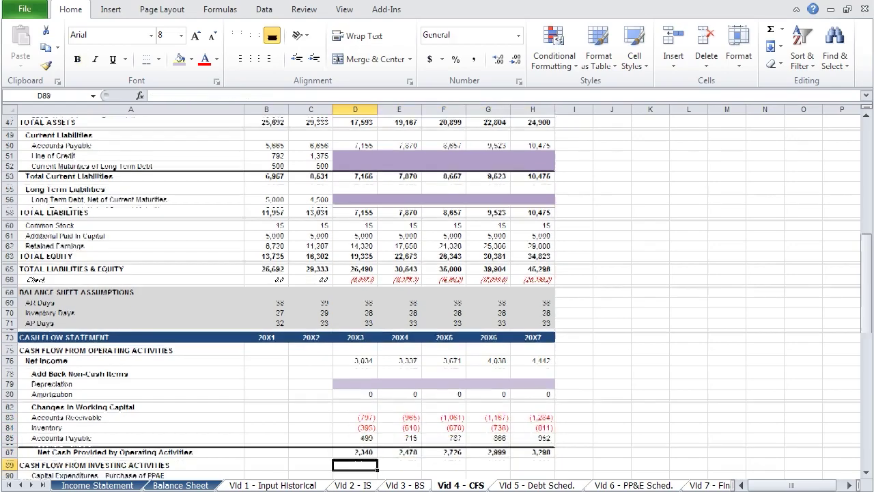
key("Down")
key("shift+Right")
key("shift+Right")
key("shift+Right")
key("shift+Right")
key("alt+h")
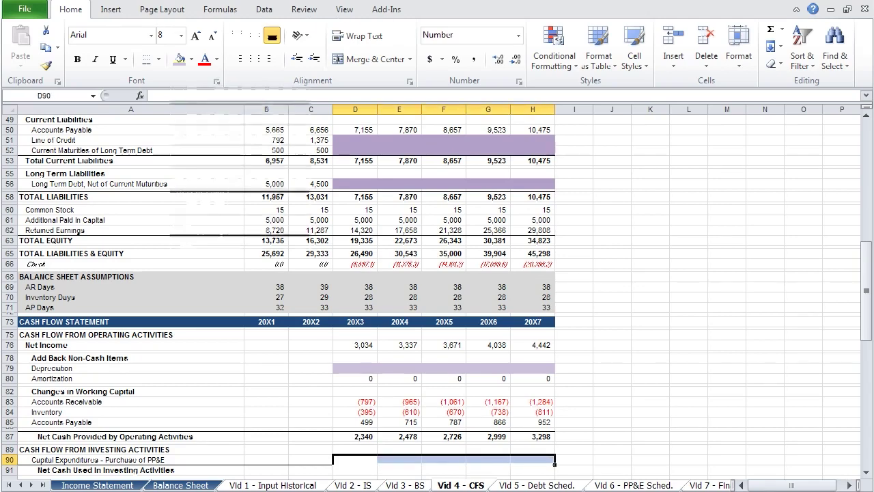
key("h")
key("Right")
key("Right")
key("Right")
key("Right")
key("Right")
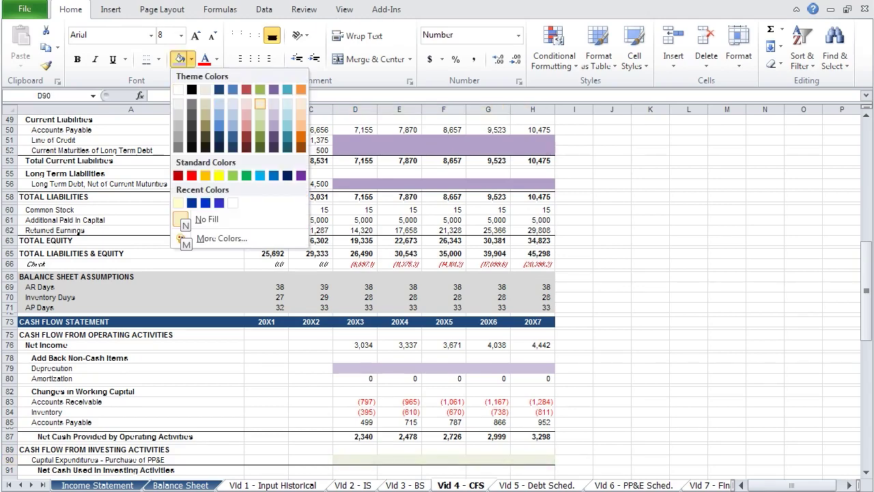
key("Right")
key("Return")
Set Net Cash Used in Investing Activities in D91 to =D90 and fill it across through 20X7
key("Down")
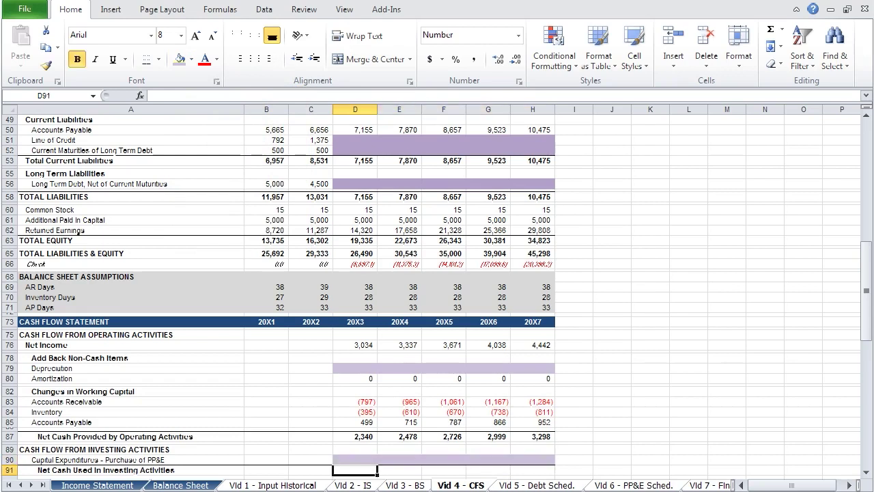
type("=")
key("Up")
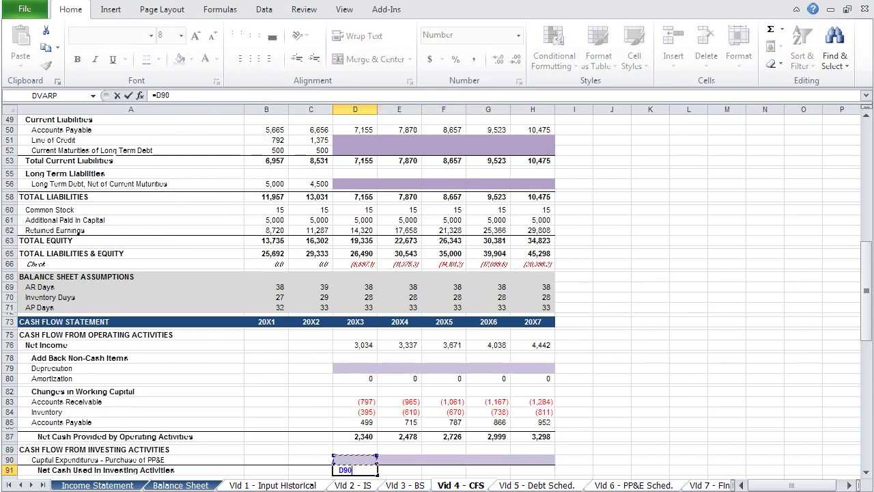
key("ctrl+Return")
key("shift+Right")
key("shift+Right")
key("shift+Right")
key("shift+Right")
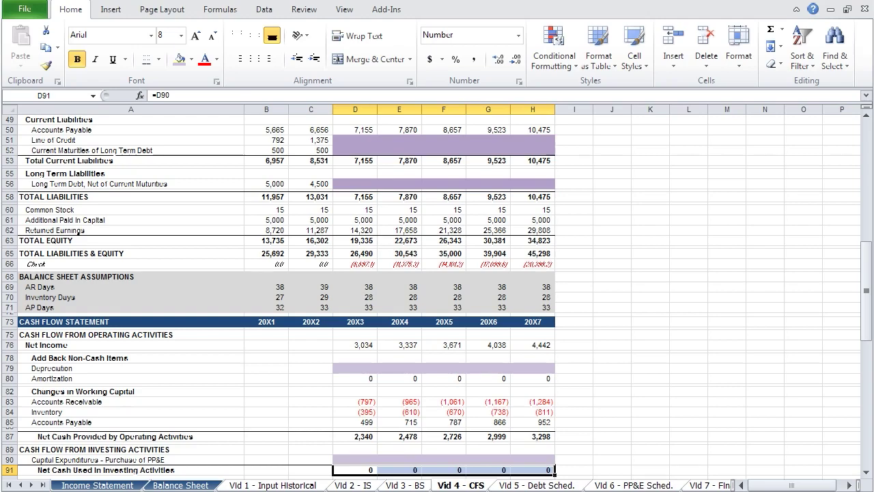
Shade the Revolving Credit Facility and Long Term Debt cells under financing activities for 20X3 through 20X7 (D94:H95) light purple
key("Down")
key("Down")
key("Down")
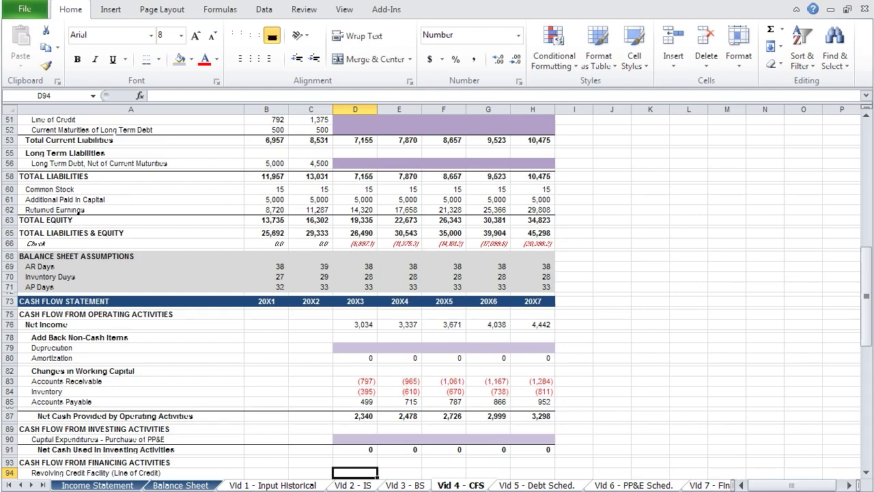
key("shift+Down")
key("shift+Right")
key("shift+Right")
key("shift+Right")
key("shift+Right")
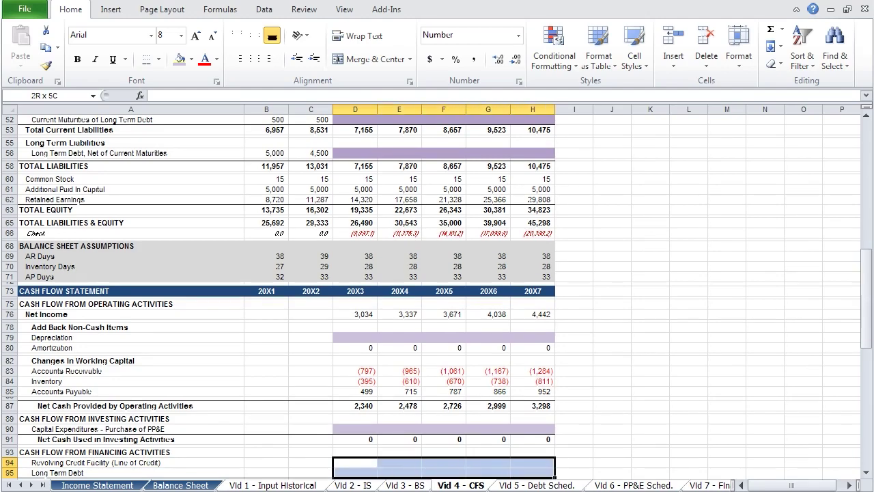
key("alt")
key("h")
key("h")
key("Right")
key("Right")
key("Right")
key("Right")
key("Right")
key("Down")
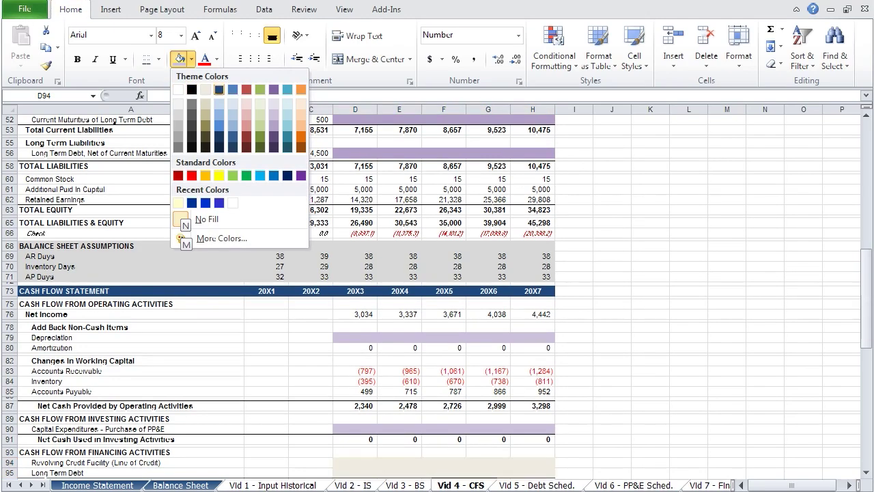
key("Right")
key("Right")
key("Down")
key("Return")
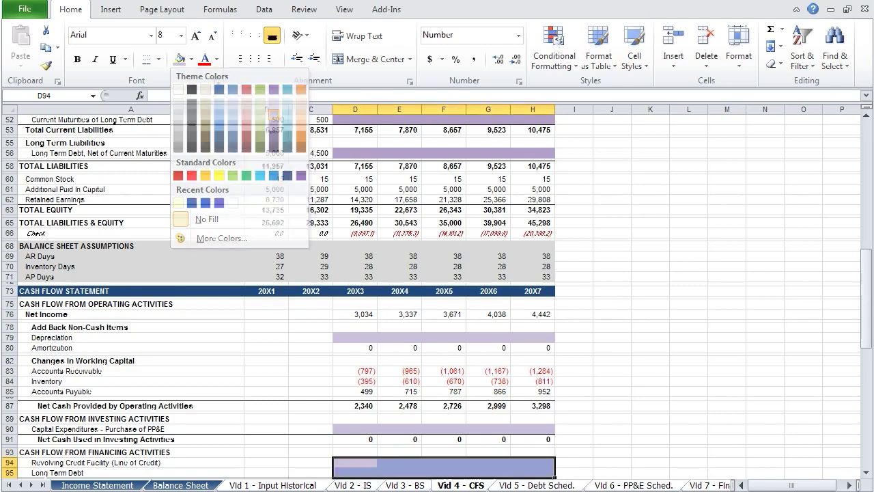
Set Net Cash Provided by (Used in) Financing Activities in D96 to =SUM(D94:D95) and fill it across through 20X7
key("Down")
key("Down")
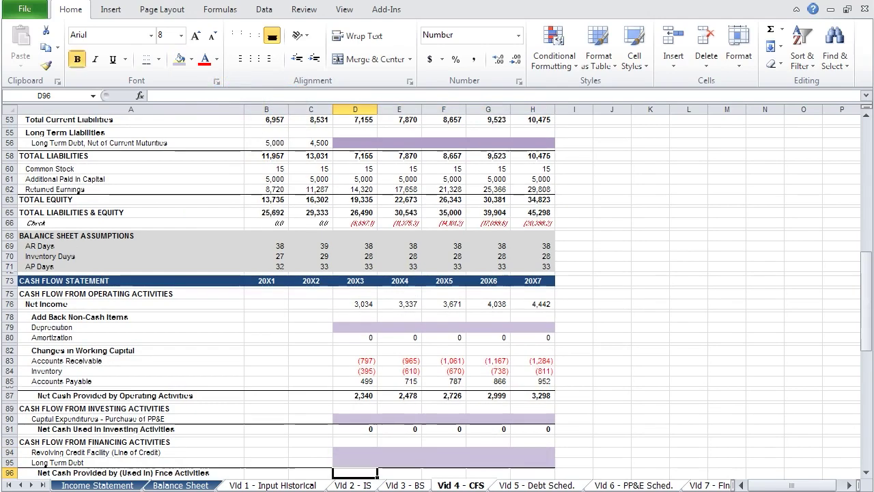
type("=")
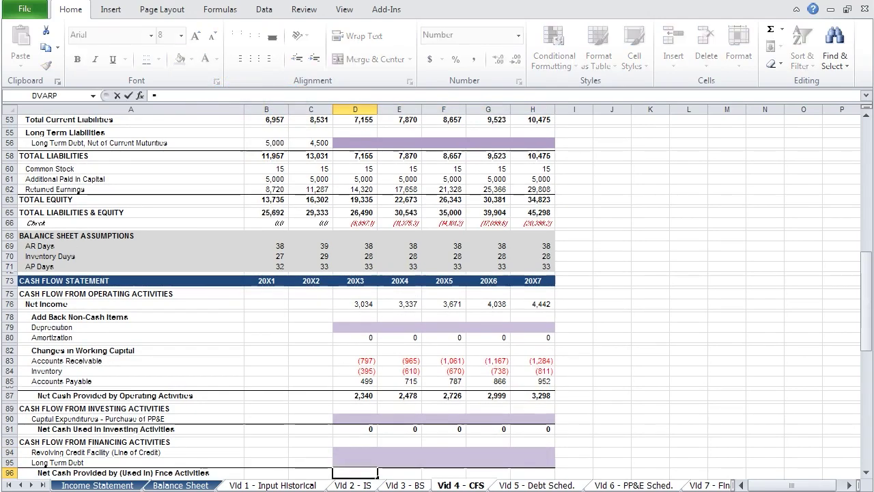
type("suM(")
key("Up")
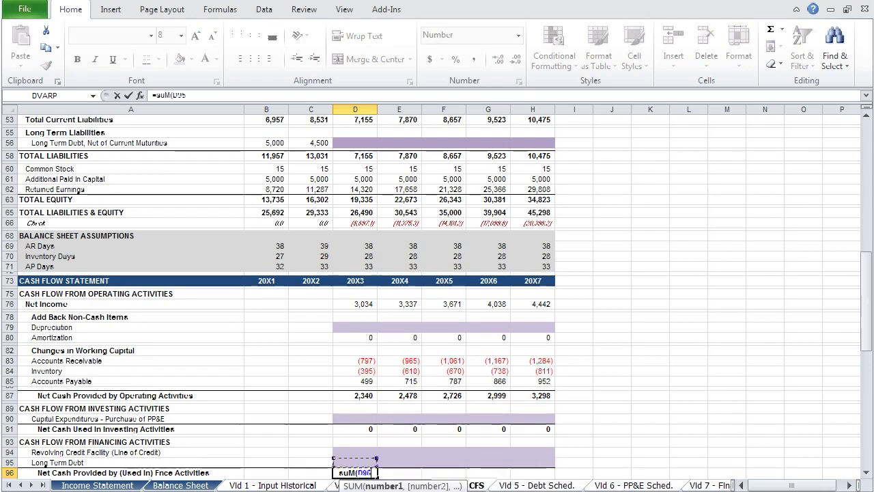
key("shift+Up")
key("Return")
key("Up")
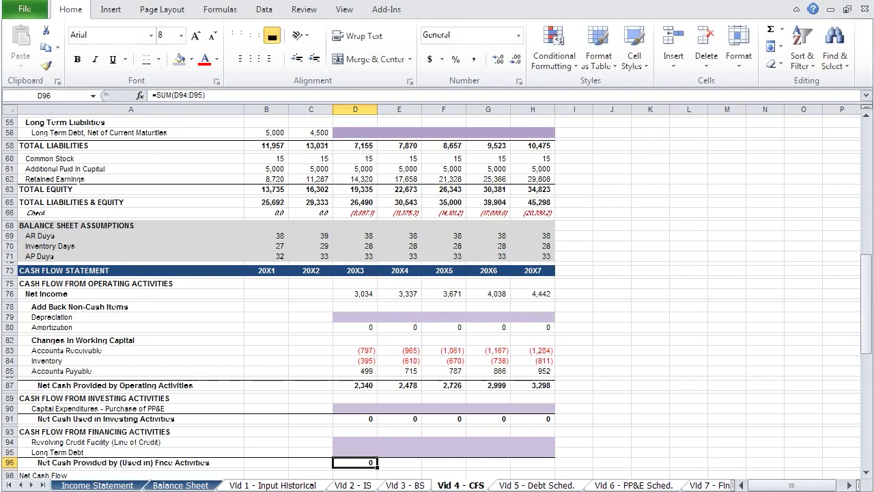
key("shift+Right")
key("shift+Right")
key("shift+Right")
key("shift+Right")
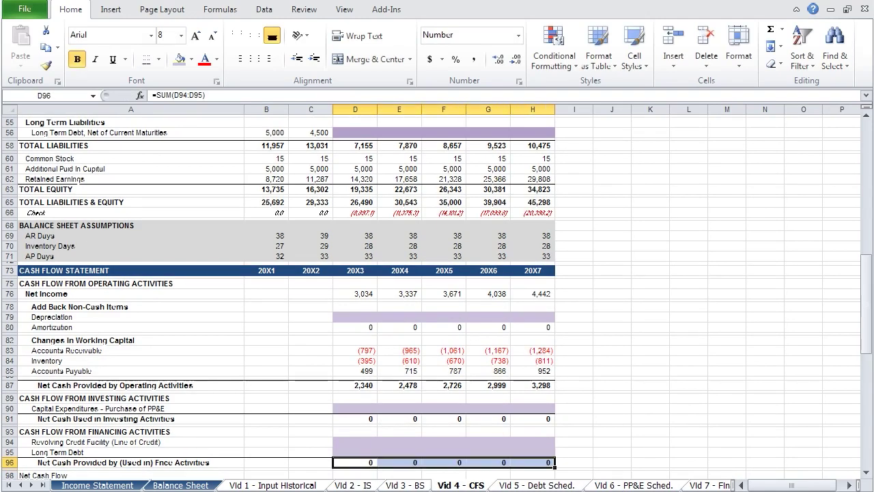
Set the 20X3 Net Cash Flow in D98 to =D87+D91+D96 and fill it across through 20X7
key("Down")
type("=")
key("Up")
key("Up")
key("Up")
key("Up")
key("Up")
key("Up")
key("Up")
key("Up")
type("+")
key("Up")
key("Up")
key("Up")
key("Up")
key("Up")
type("+")
key("Up")
key("Up")
key("Return")
left_click_drag(355, 462, 554, 465)
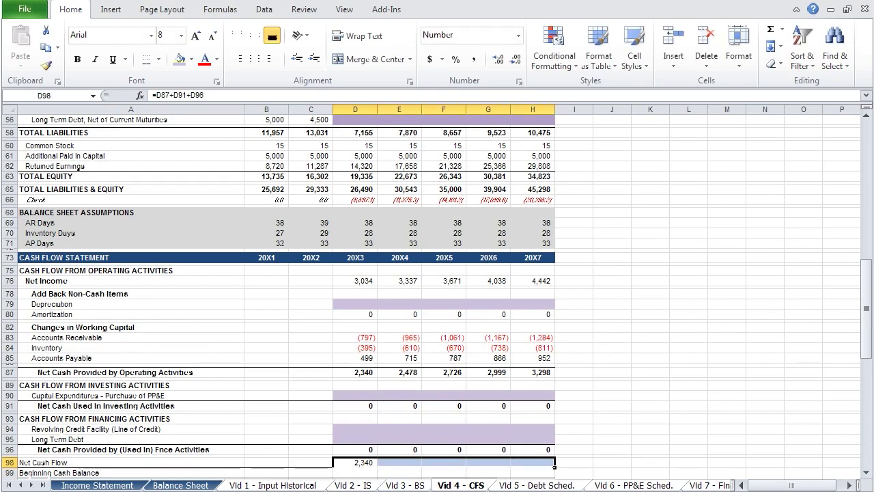
key("ctrl+r")
Link the 20X3 Beginning Cash Balance in D99 to the prior-year balance sheet cash with =C38 and fill it across through 20X7
left_click(356, 472)
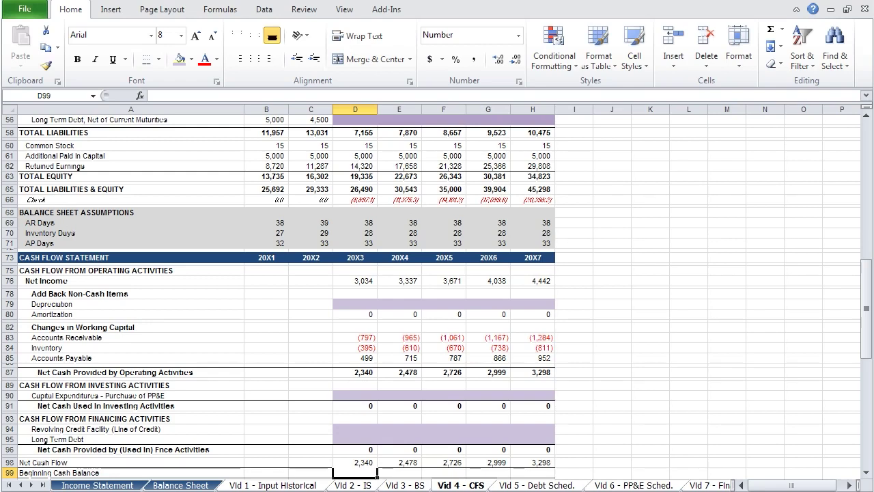
type("=")
key("Left")
key("Up")
key("Up")
key("Up")
key("Up")
key("Up")
key("Up")
key("Up")
key("Up")
key("Up")
key("Up")
key("Up")
key("Up")
key("Up")
key("Up")
key("Up")
key("Up")
key("Up")
key("Up")
key("Up")
key("Up")
key("Up")
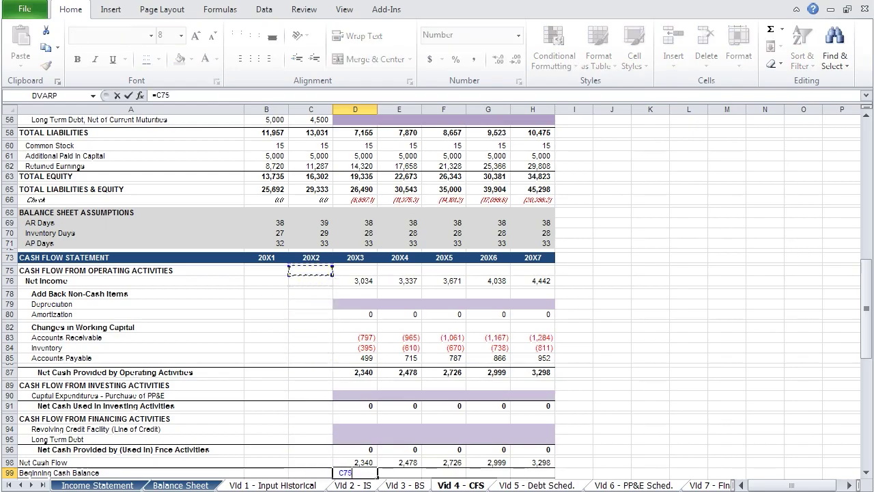
key("Up")
key("Up")
key("Up")
key("Up")
key("Up")
key("Up")
key("Up")
key("Up")
key("Up")
key("Up")
key("Up")
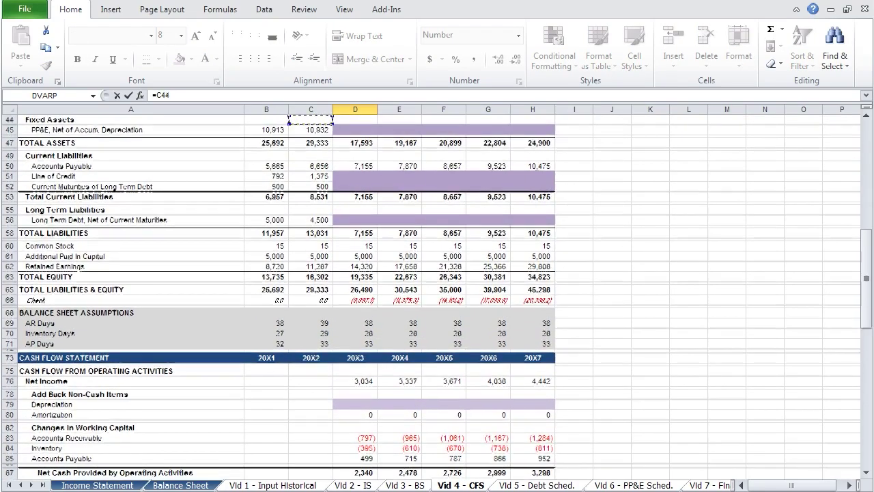
key("Up")
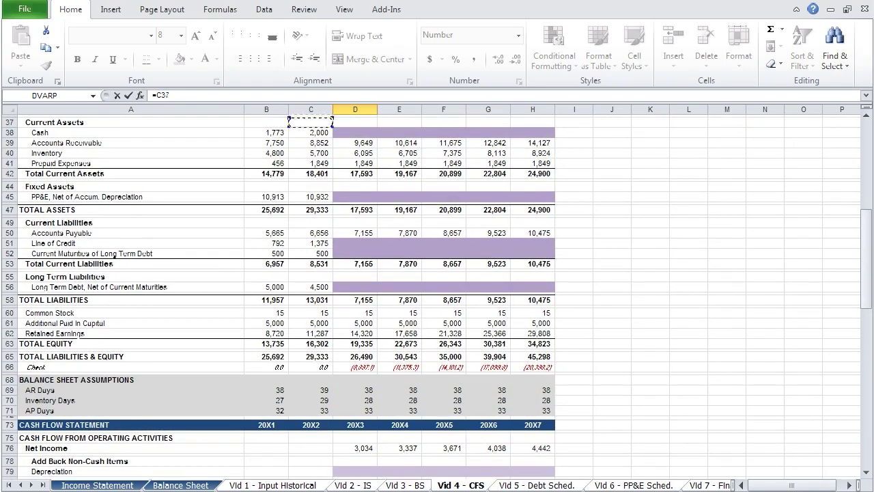
key("Return")
key("Up")
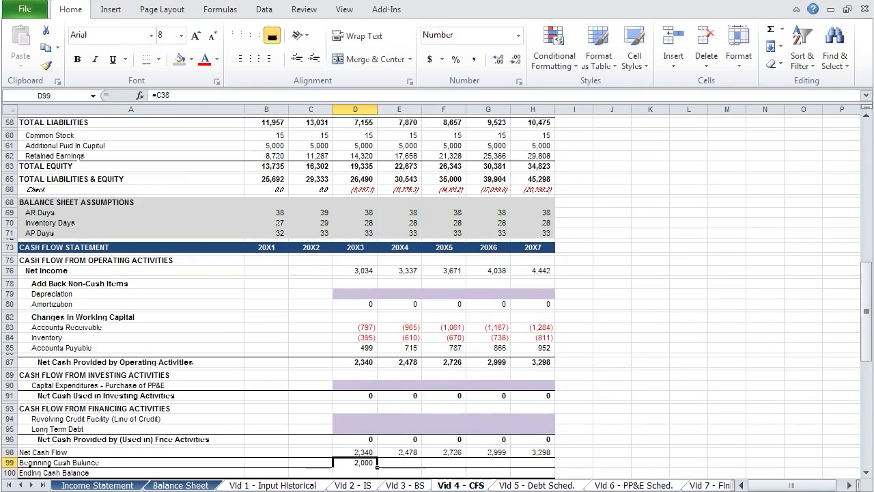
key("shift+Right")
key("shift+Right")
key("shift+Right")
key("shift+Right")
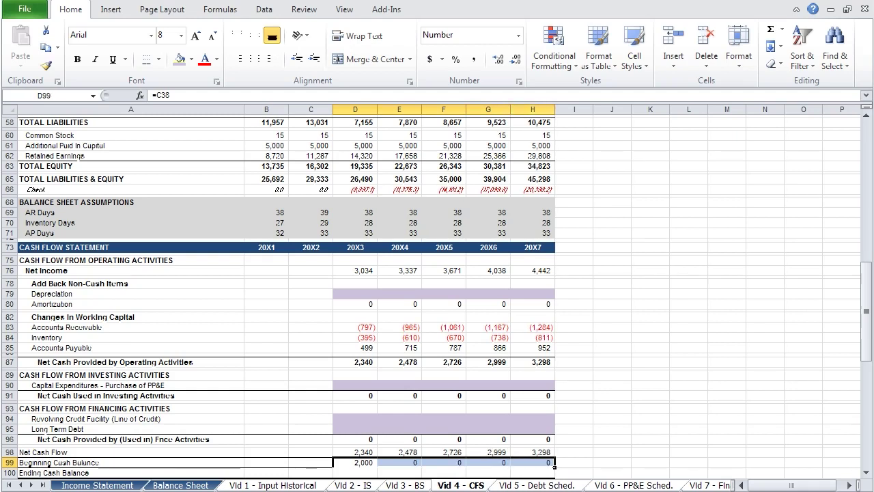
Set the 20X3 Ending Cash Balance in D100 to =D98+D99 and fill it across through 20X7
key("Down")
type("=")
key("Up")
key("Up")
type("+")
key("Up")
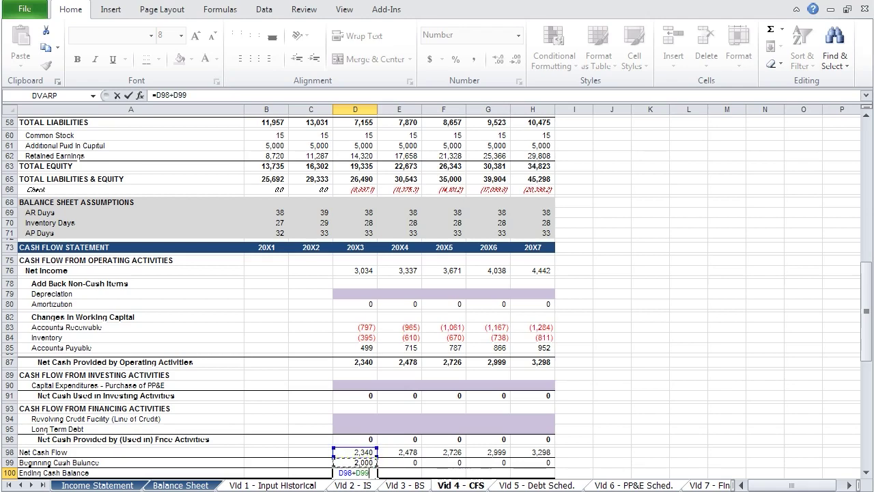
key("Return")
left_click_drag(356, 460, 553, 463)
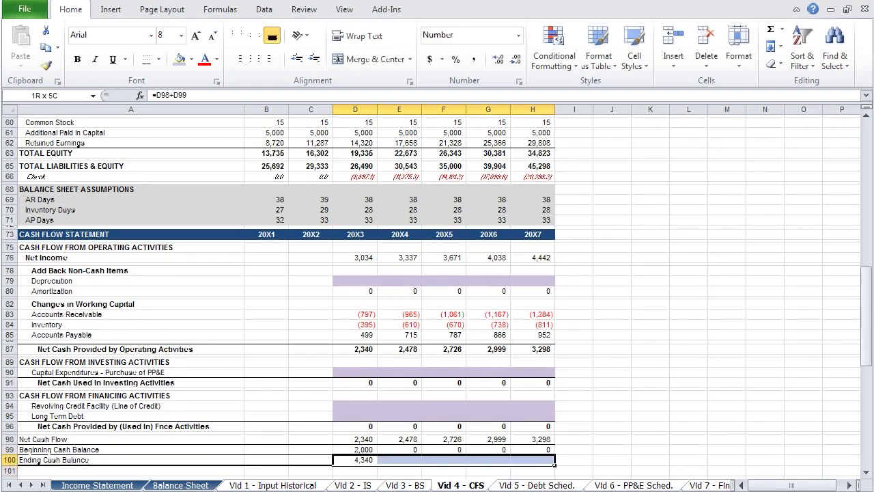
key("ctrl+r")
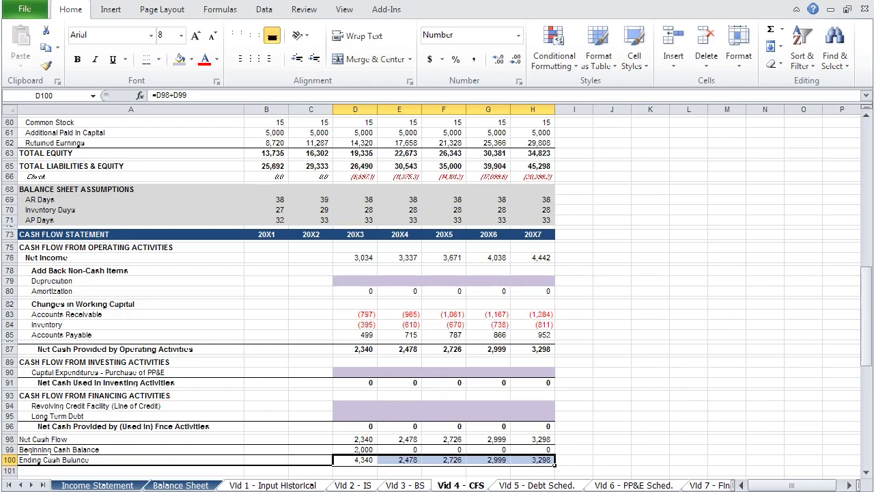
Link the 20X3 balance sheet Cash in D38 to the ending cash balance with =D100 and fill it across through 20X7
key("Up")
key("Up")
key("Up")
key("Up")
key("Up")
key("Up")
key("Up")
key("Up")
key("Up")
key("Up")
key("Up")
key("Up")
key("Up")
key("Up")
key("Up")
key("Up")
key("Up")
key("Up")
key("Up")
key("Up")
key("Up")
key("Up")
key("Up")
key("Up")
key("Up")
key("Up")
key("Up")
key("Up")
key("Up")
key("Up")
key("Up")
key("Up")
key("Up")
key("Up")
key("Up")
key("Up")
key("Up")
key("Up")
key("Up")
key("Up")
key("Down")
key("Down")
type("=")
key("Down")
key("Down")
key("Down")
key("Down")
key("Down")
key("Down")
key("Down")
key("Down")
key("Down")
key("Down")
key("Down")
key("Down")
key("Down")
key("Down")
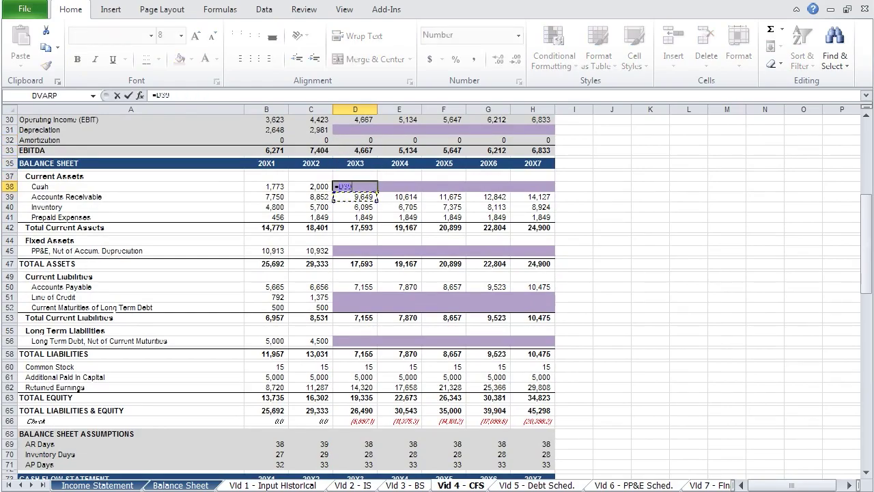
key("Down")
key("Down")
key("Down")
key("Down")
key("Down")
key("Down")
key("Down")
key("Down")
key("Down")
key("Down")
key("Down")
key("Down")
key("Down")
key("Down")
key("Down")
key("Down")
key("Down")
key("Down")
key("Down")
key("Down")
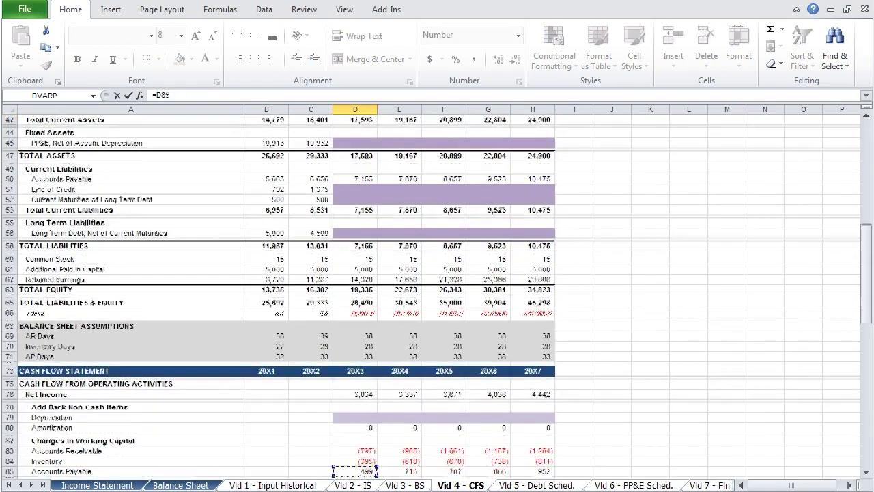
key("Up")
key("Up")
key("Up")
key("Up")
key("Up")
key("Up")
key("Up")
key("Up")
key("Up")
key("Up")
key("Up")
key("Up")
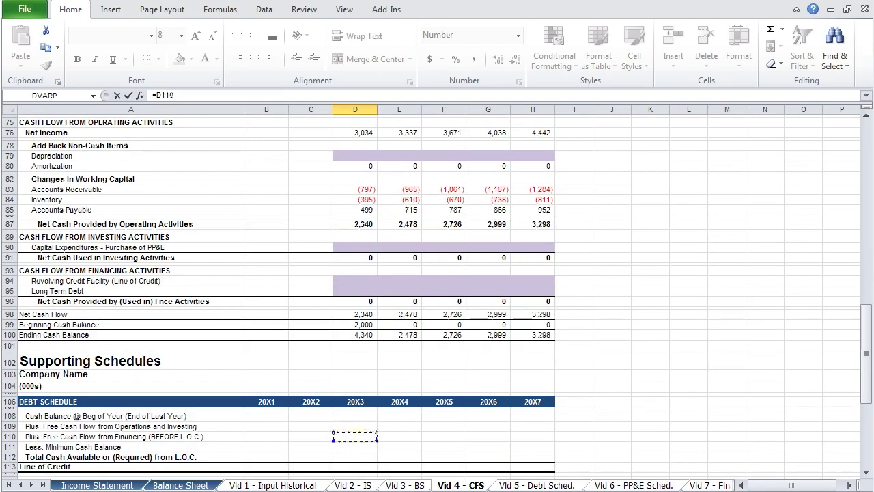
key("Return")
key("Up")
key("shift+Right")
key("shift+Right")
key("shift+Right")
key("shift+Right")
key("ctrl+r")
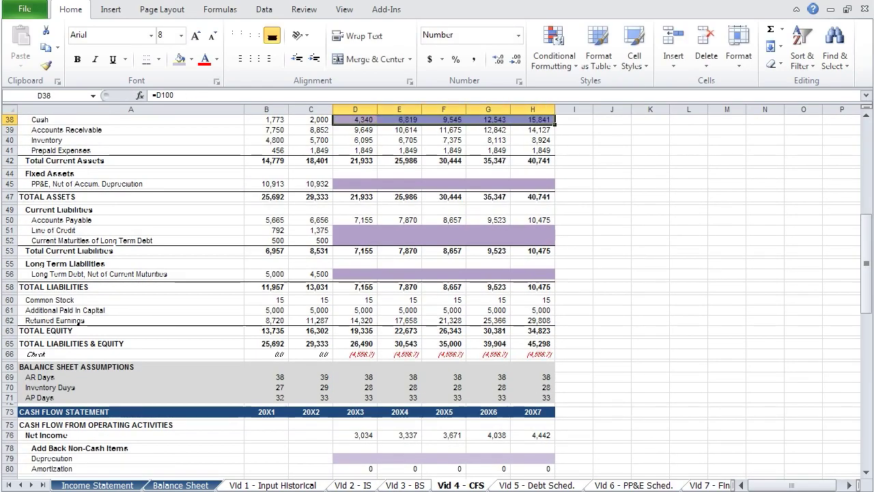
Remove the purple fill from the projected balance sheet Cash cells D38:H38 by setting them to No Fill
key("alt")
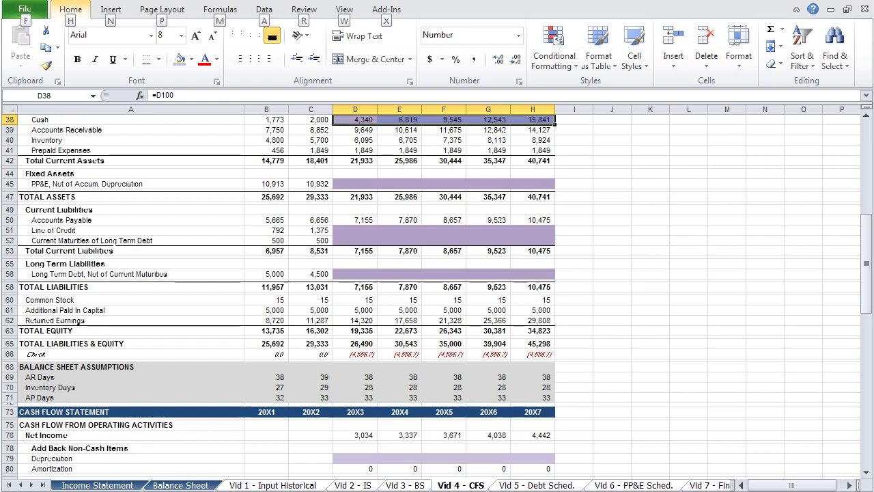
key("h")
key("h")
key("n")
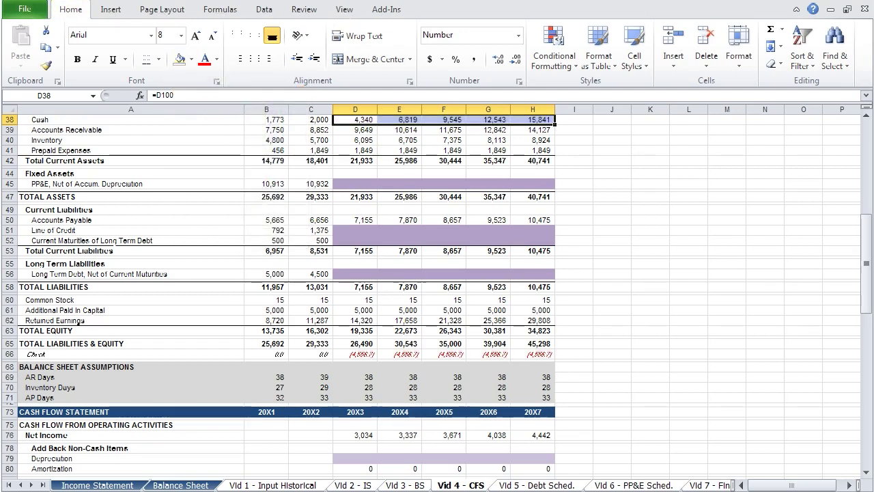
Look down the 20X3 column from the balance sheet's Cash row through liabilities and equity toward the cash flow statement
key("Down")
key("Down")
key("Down")
key("Down")
key("Down")
key("Down")
key("Down")
key("Down")
key("Down")
key("Down")
key("Down")
key("Down")
key("Down")
key("Down")
key("Down")
key("Down")
key("Down")
key("Down")
key("Down")
key("Down")
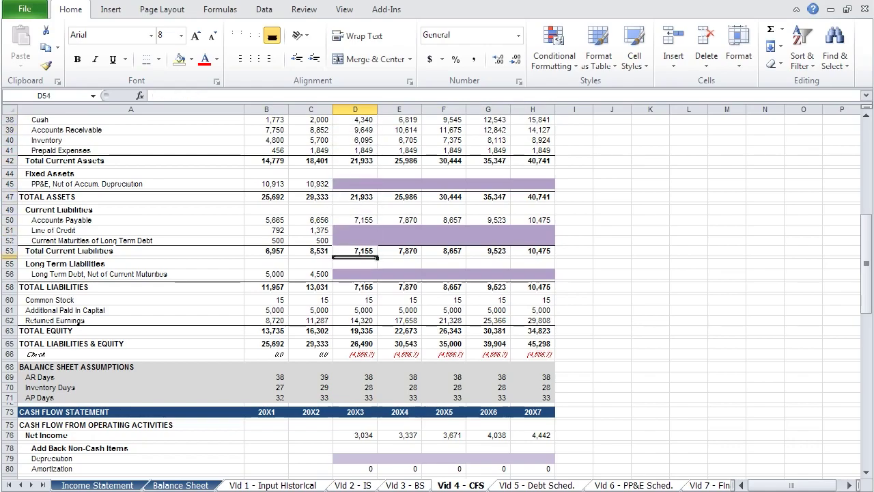
key("Down")
key("Down")
key("Down")
key("Down")
key("Down")
key("Down")
key("Down")
key("Down")
key("Down")
key("Down")
key("Down")
key("Down")
key("Down")
key("Down")
key("Down")
key("Down")
key("Down")
key("Down")
key("Down")
key("Down")
key("Down")
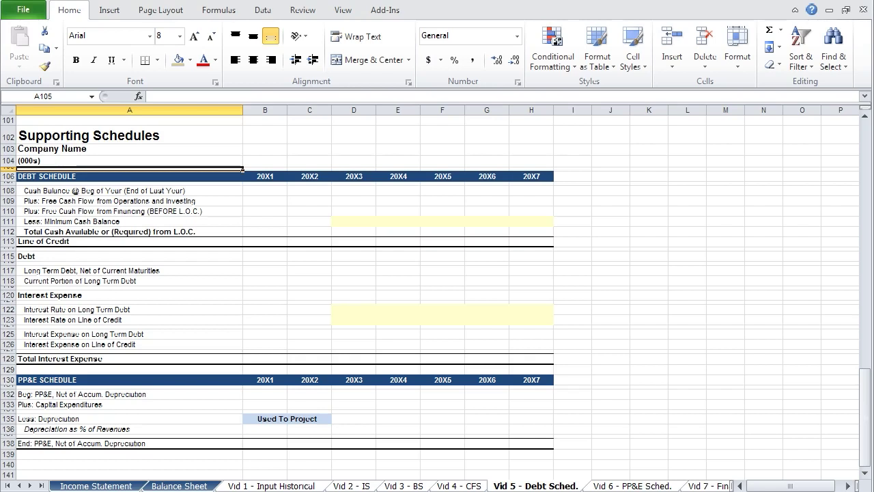
Link the debt schedule's 20X1 Line of Credit cell B113 to balance sheet cell B51 and copy the formula across to 20X2
key("Down")
key("Down")
key("Down")
key("Down")
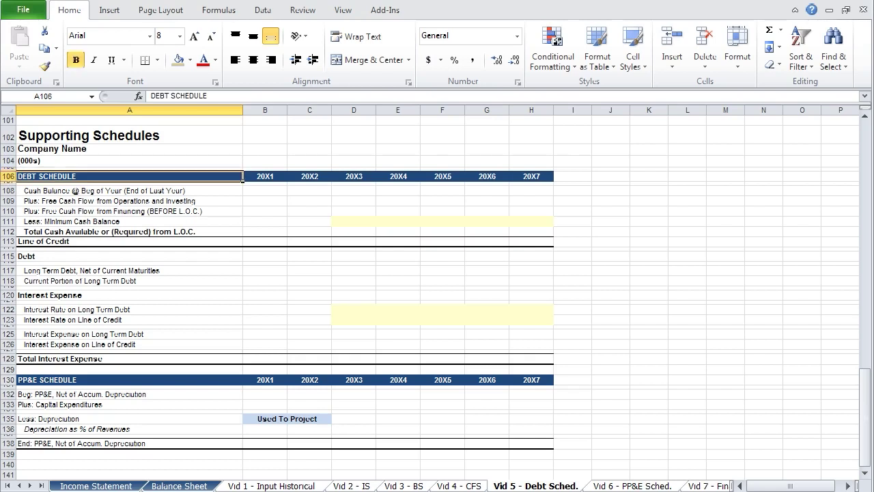
key("Down")
key("Down")
key("Down")
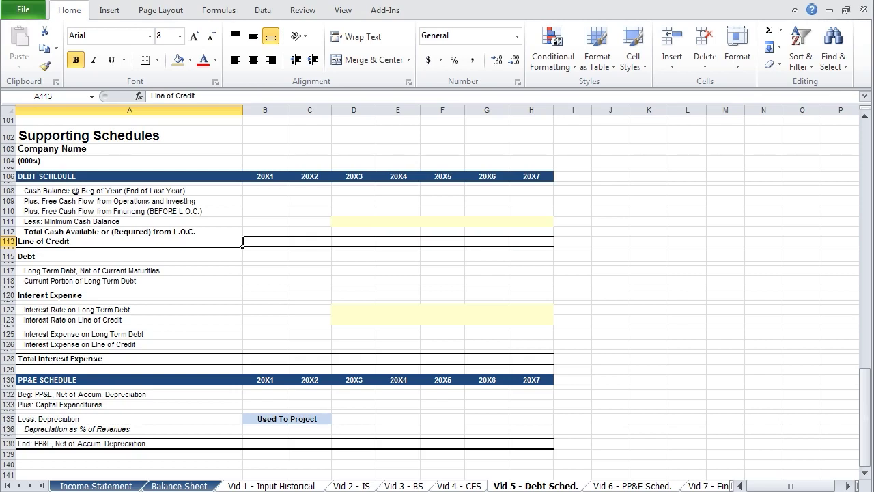
left_click(265, 241)
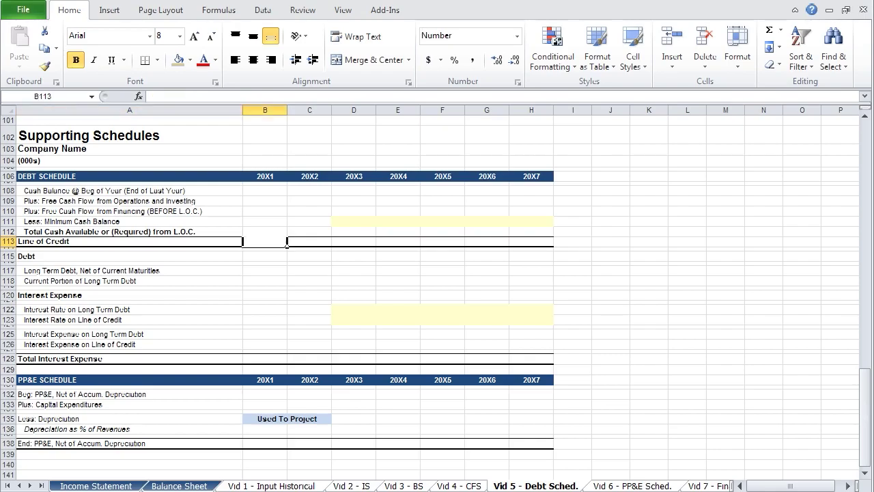
type("=")
key("Up")
key("Up")
key("Up")
key("Up")
key("Up")
key("Up")
key("Up")
key("Up")
key("Up")
key("Up")
key("Up")
key("Up")
key("Up")
key("Up")
key("Up")
key("Up")
key("Up")
key("Up")
key("Up")
key("Up")
key("Up")
key("Up")
key("Up")
key("Up")
key("Up")
key("Up")
key("Up")
key("Up")
key("Up")
key("Up")
key("Up")
key("Up")
key("Up")
key("Up")
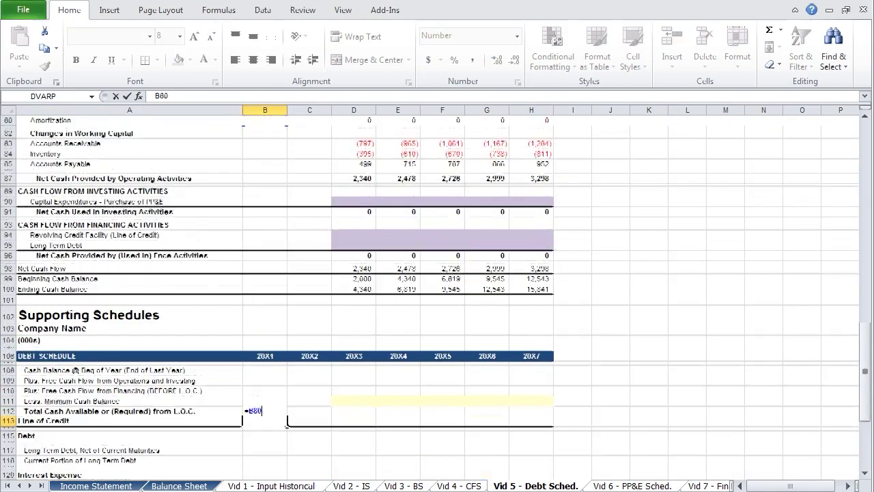
key("Up")
key("Up")
key("Up")
key("Up")
key("Up")
key("Up")
key("Up")
key("Up")
key("Up")
key("Up")
key("Up")
key("Up")
key("Up")
key("Up")
key("Up")
key("Up")
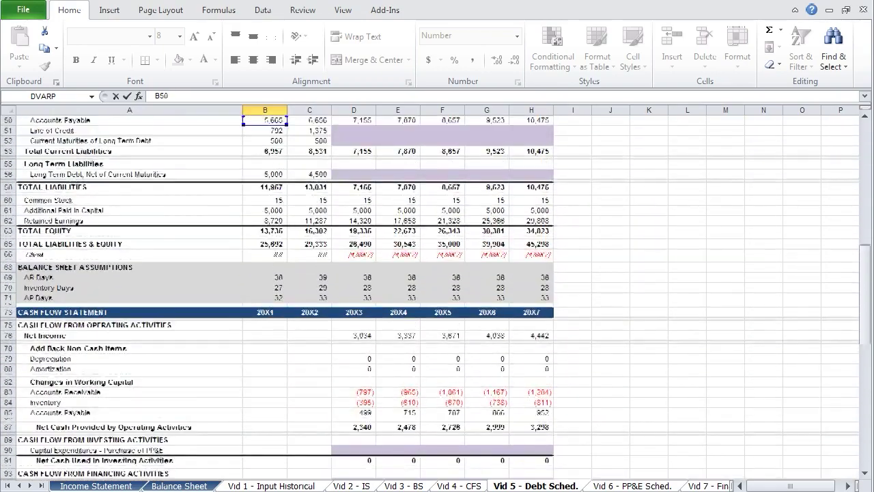
key("Down")
key("Down")
key("Down")
key("Down")
key("Down")
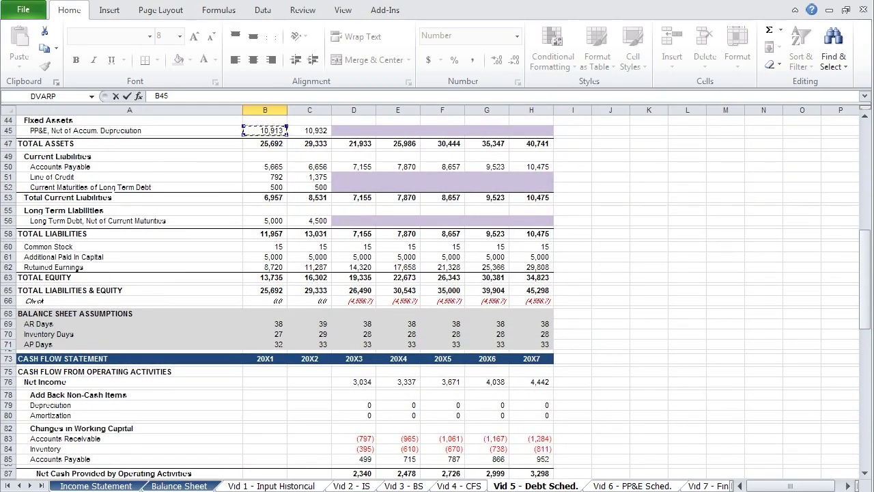
key("Return")
left_click(265, 468)
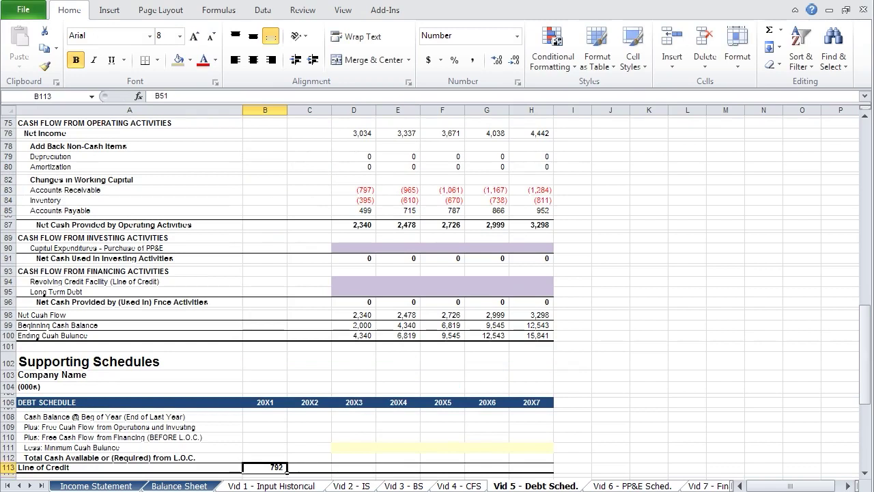
left_click_drag(287, 469, 331, 470)
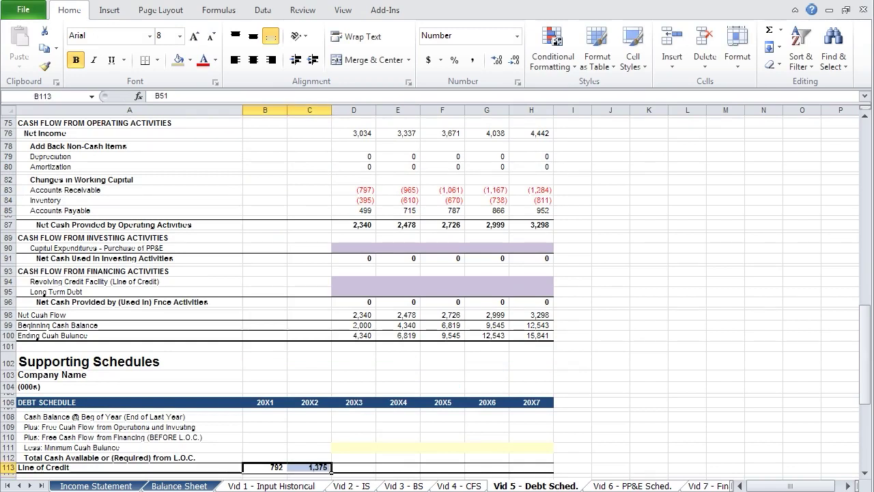
Link the debt schedule's 20X3 beginning cash balance cell D108 to the balance sheet's 20X2 Cash cell C38
key("Right")
key("Right")
key("Up")
key("Up")
key("Up")
key("Up")
key("Up")
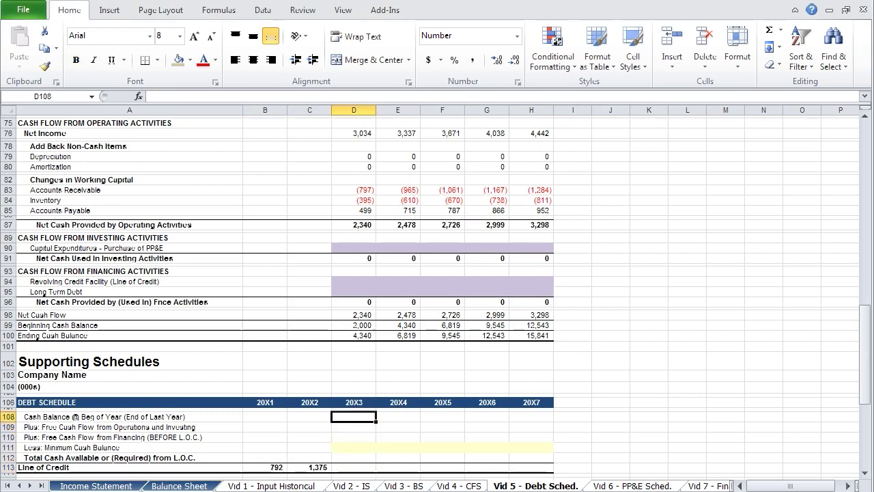
type("=")
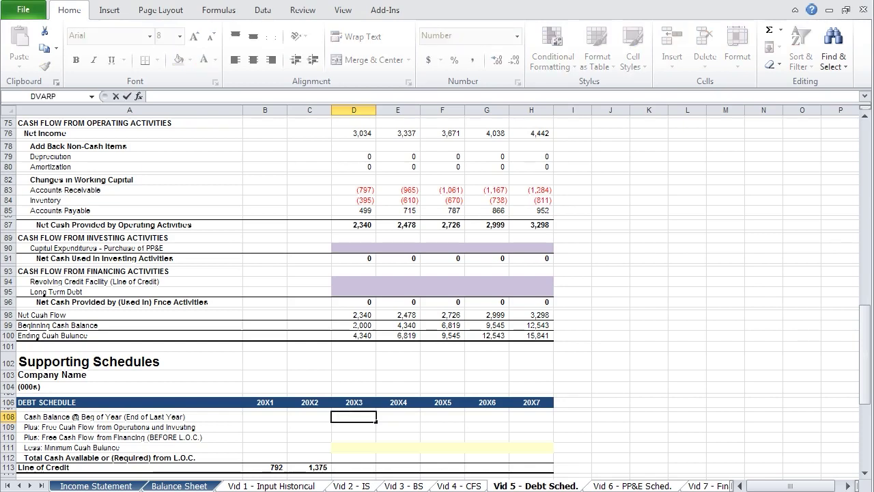
key("Up")
key("Up")
key("Up")
key("Up")
key("Up")
key("Up")
key("Up")
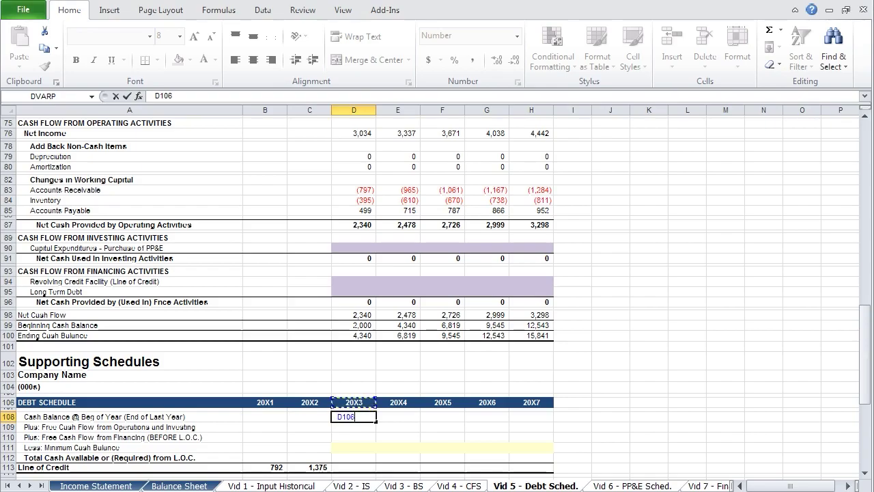
key("Up")
key("Up")
key("Up")
key("Up")
key("Up")
key("Up")
key("Up")
key("Up")
key("Up")
key("Up")
key("Up")
key("Up")
key("Up")
key("Up")
key("Up")
key("Up")
key("Up")
key("Up")
key("Up")
key("Up")
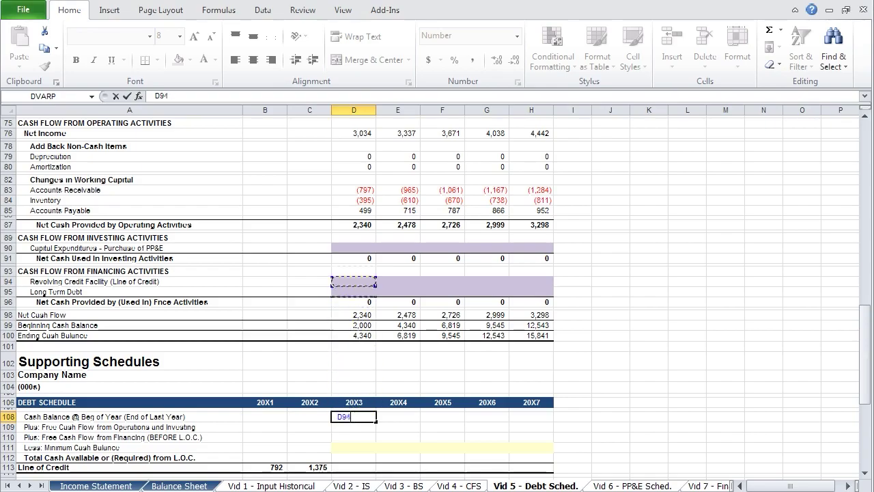
key("Up")
key("Up")
key("Up")
key("Up")
key("Up")
key("Up")
key("Up")
key("Up")
key("Up")
key("Up")
key("Up")
key("Up")
key("Up")
key("Up")
key("Up")
key("Up")
key("Up")
key("Up")
key("Up")
key("Up")
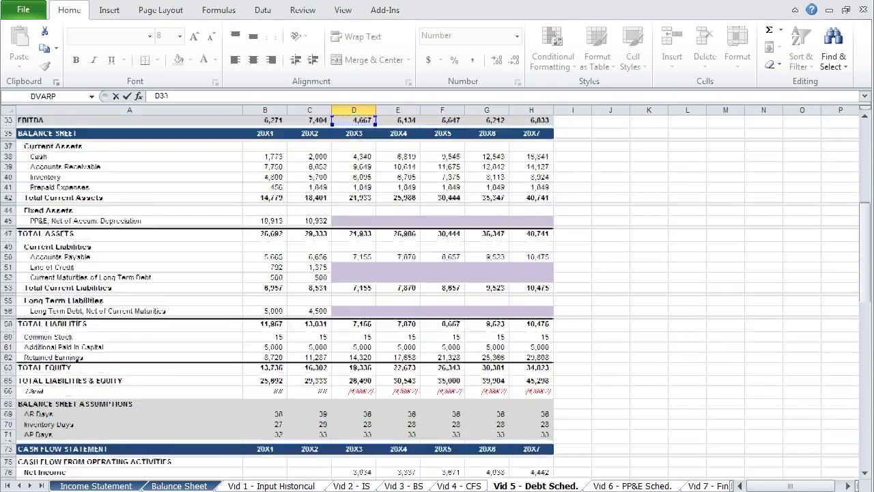
key("Down")
key("Down")
key("Down")
key("Down")
key("Down")
key("Down")
key("Down")
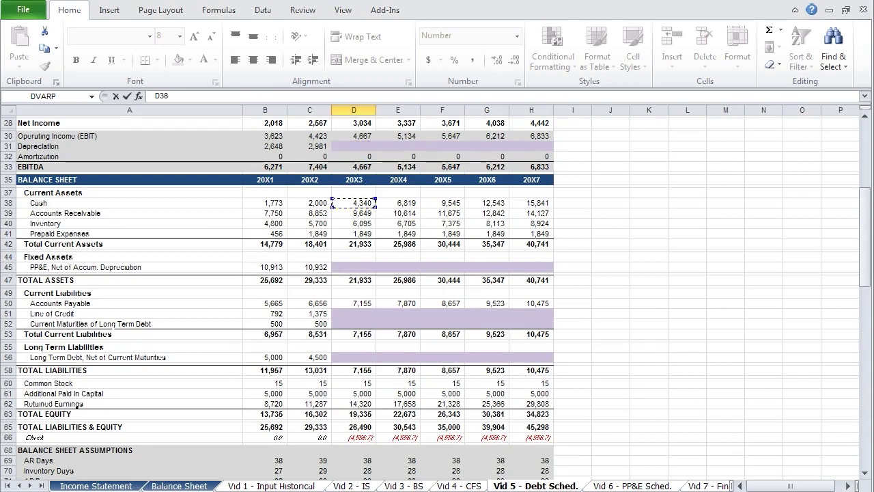
key("Left")
key("Return")
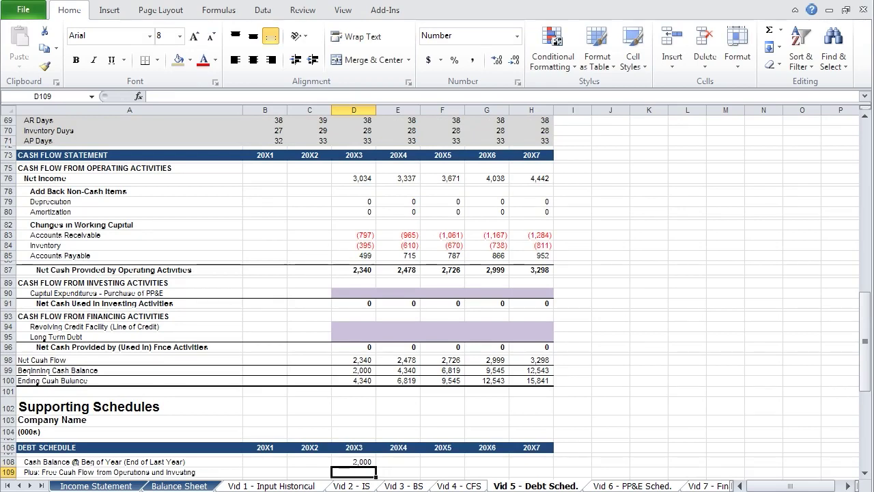
Copy the beginning cash balance formula in D108 across to 20X7
left_click(354, 462)
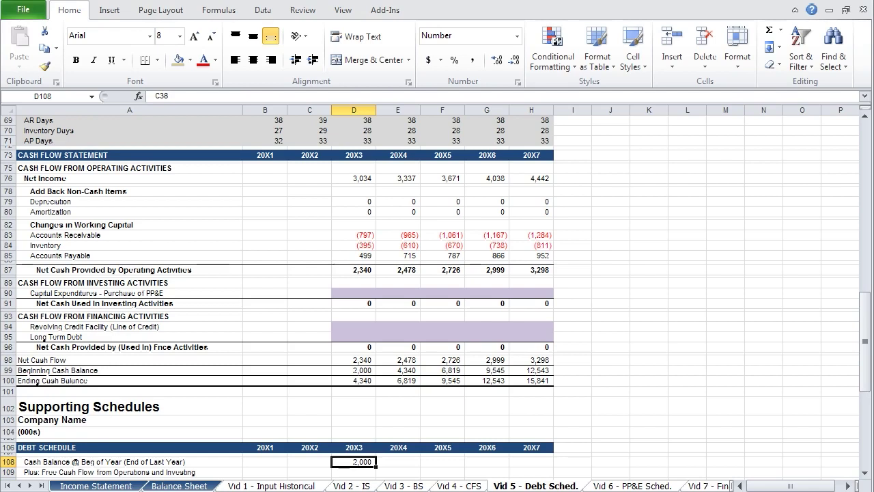
key("shift+Right")
key("shift+Right")
key("shift+Right")
key("shift+Right")
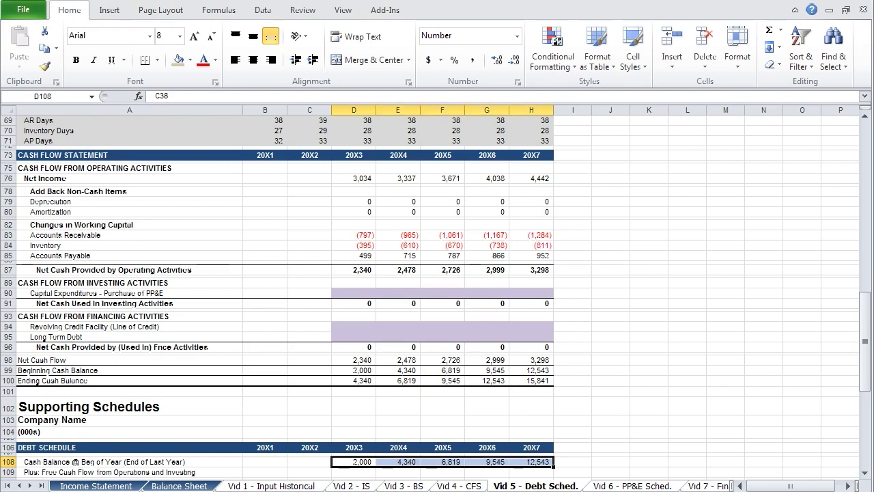
Enter a formula in D109 adding 20X3 net cash from operating activities (D87) and the investing cash flow
left_click(354, 472)
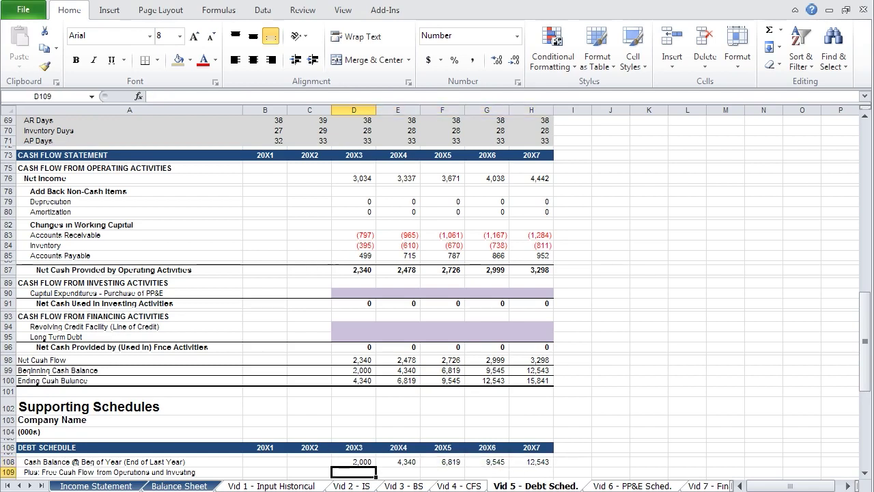
type("=")
key("Up")
key("Up")
key("Up")
key("Up")
key("Up")
key("Up")
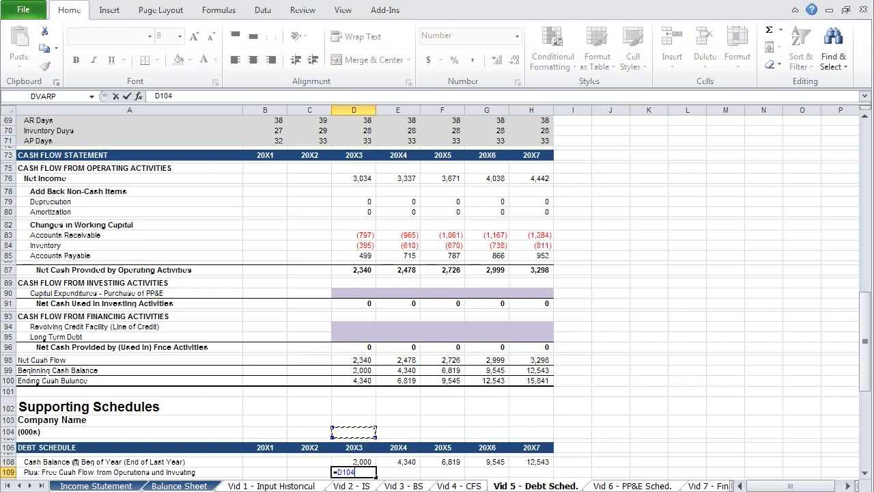
key("Up")
key("Up")
key("Up")
key("Up")
key("Up")
key("Up")
key("Up")
key("Up")
key("Up")
key("Up")
key("Up")
key("Up")
key("Up")
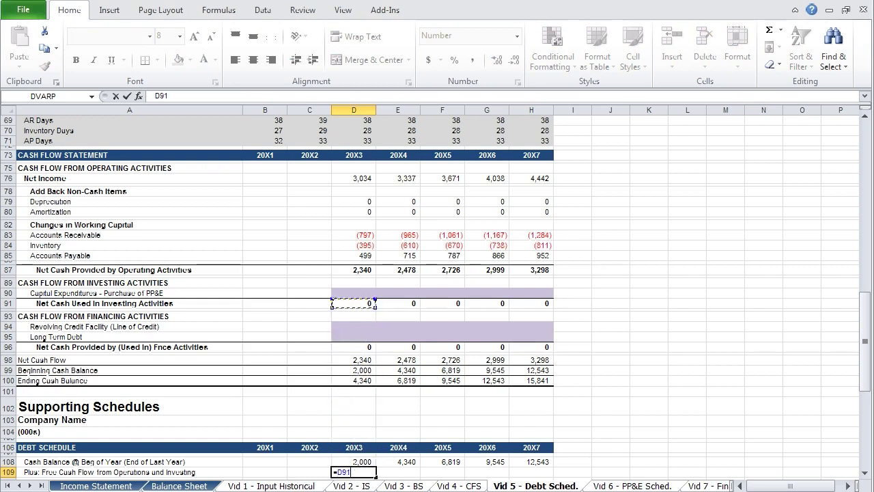
key("Up")
type("+")
key("Up")
key("Up")
key("Up")
key("Up")
key("Up")
key("Up")
key("Up")
key("Up")
key("Up")
key("Up")
key("Up")
key("Up")
key("Up")
key("Up")
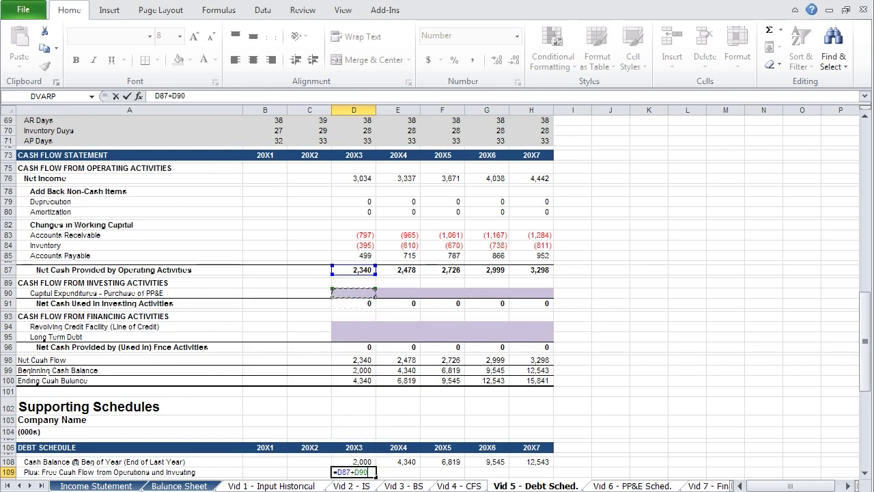
key("Return")
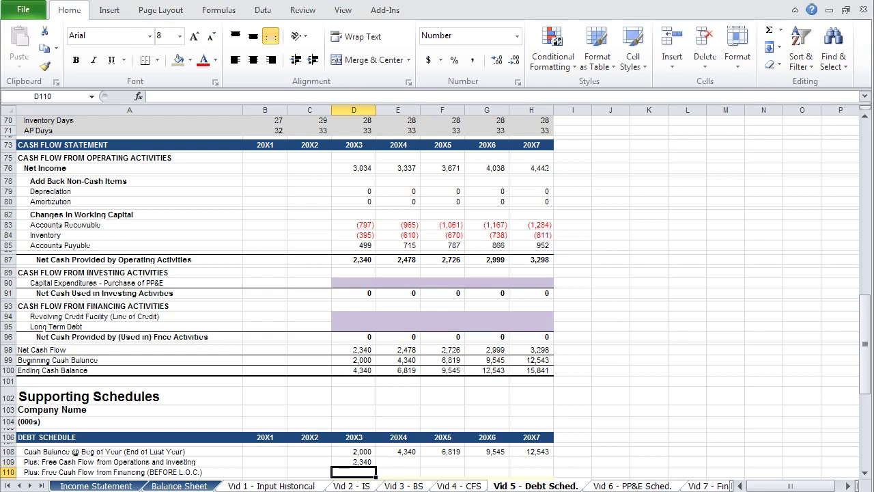
Link the 20X3 free cash flow from financing cell D110 to the cash flow statement's Long Term Debt cell D95
type("=")
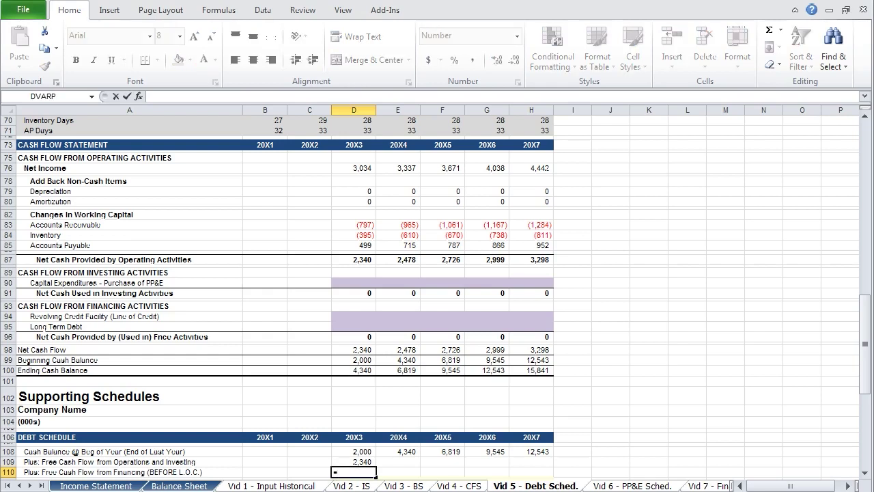
key("Up")
key("Up")
key("Up")
key("Up")
key("Up")
key("Up")
key("Up")
key("Up")
key("Up")
key("Up")
key("Up")
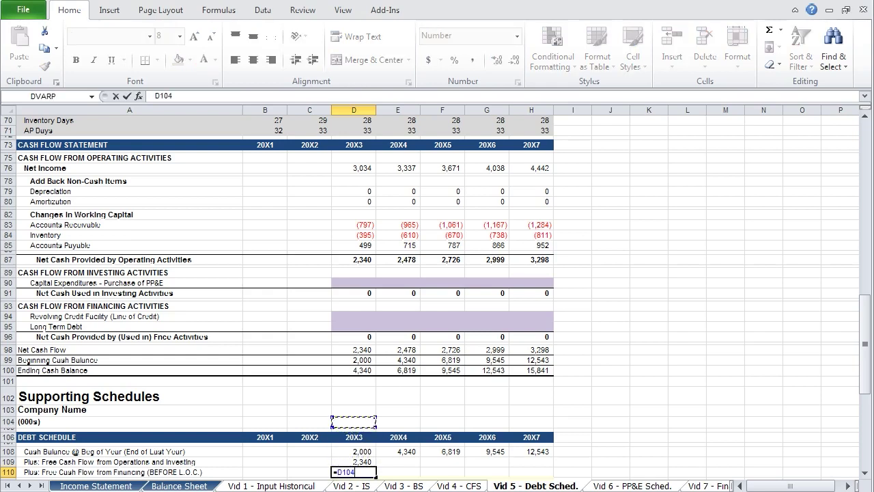
key("Up")
key("Up")
key("Up")
key("Up")
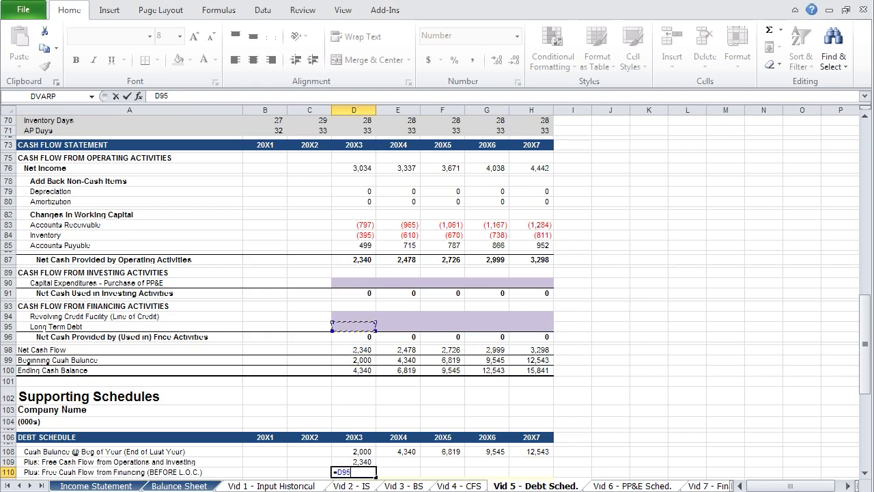
key("Down")
key("Return")
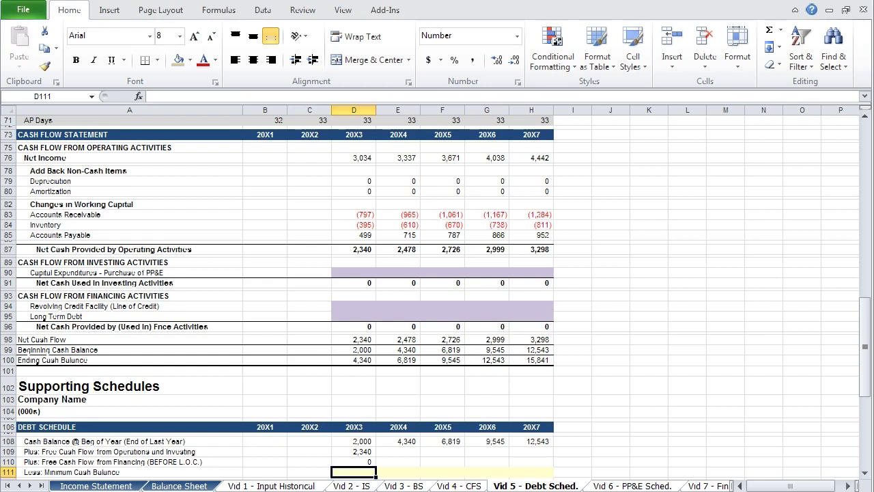
Set the 20X3 minimum cash balance in D111 to 2000 and copy D109:D111 across to 20X7
type("2000")
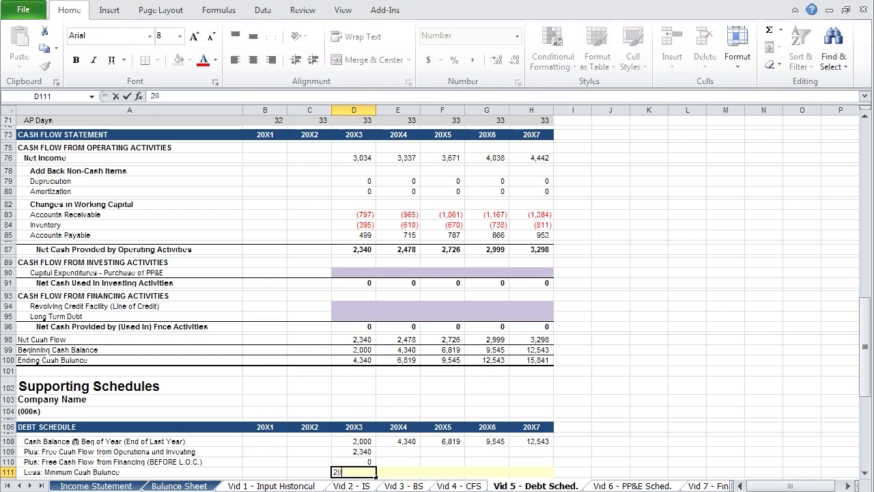
key("ctrl+Return")
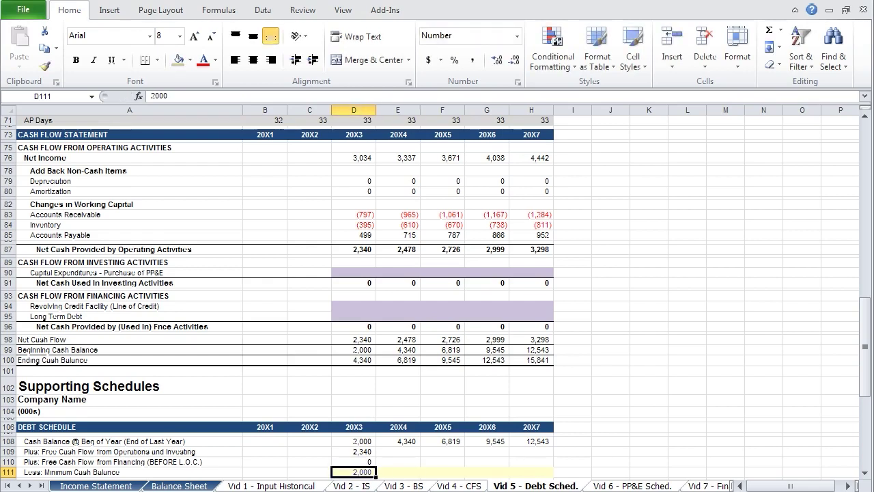
key("shift+Up")
key("shift+Up")
key("shift+Up")
key("shift+Down")
key("shift+Right")
key("shift+Right")
key("shift+Right")
key("shift+Right")
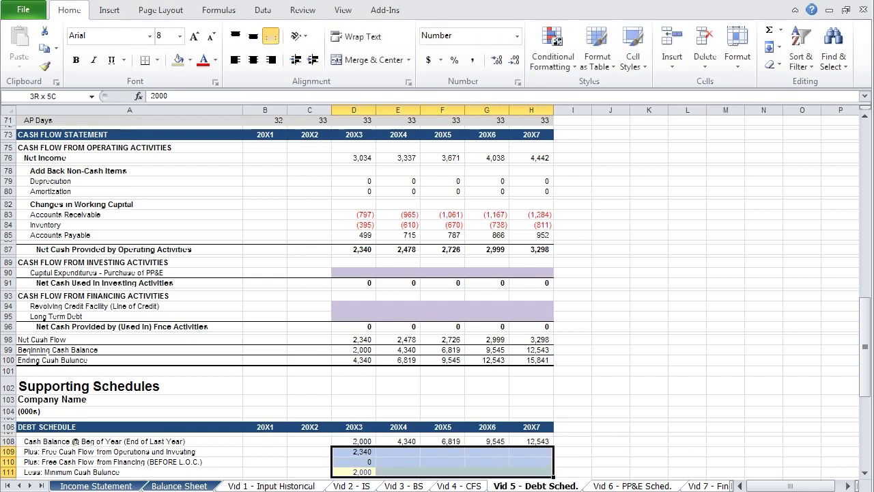
key("ctrl+r")
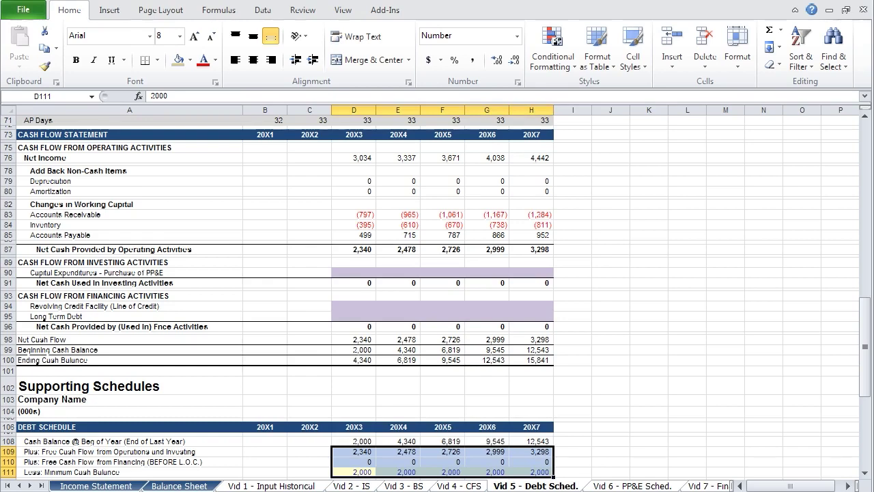
Calculate the 20X3 total cash available or required from the line of credit in D112 as D108+D109+D110-D111
key("Down")
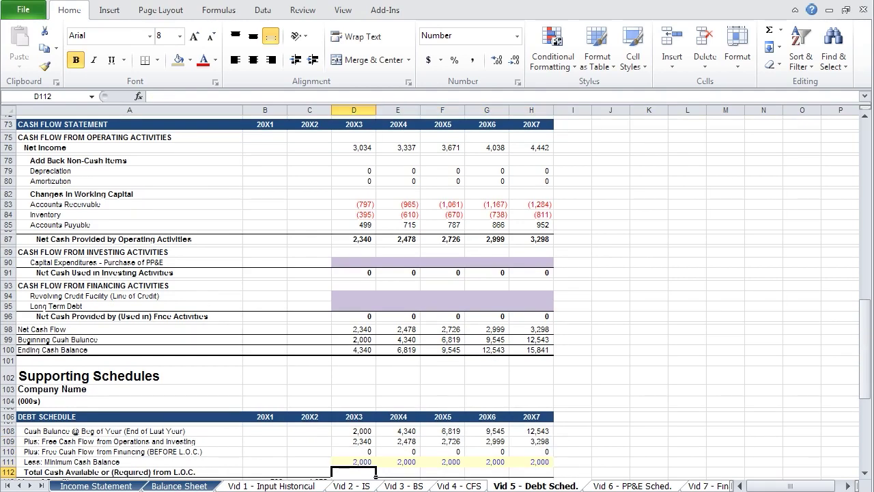
type("=")
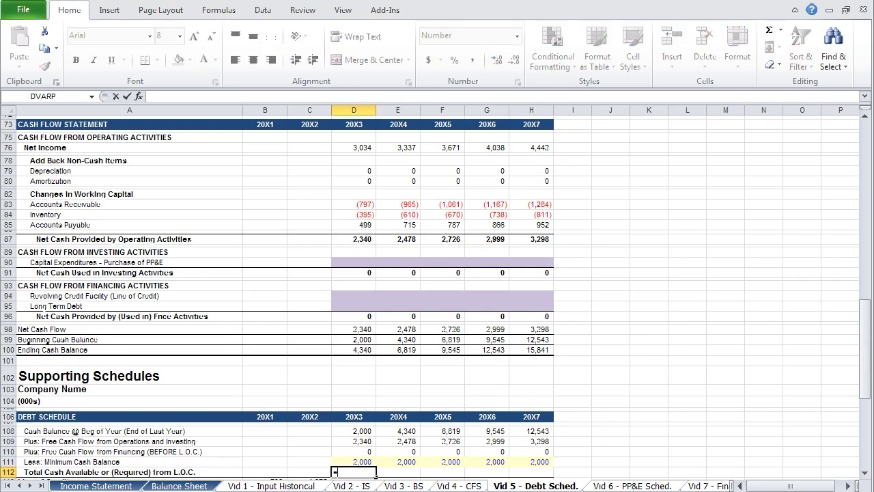
key("Up")
key("Up")
key("Up")
key("Up")
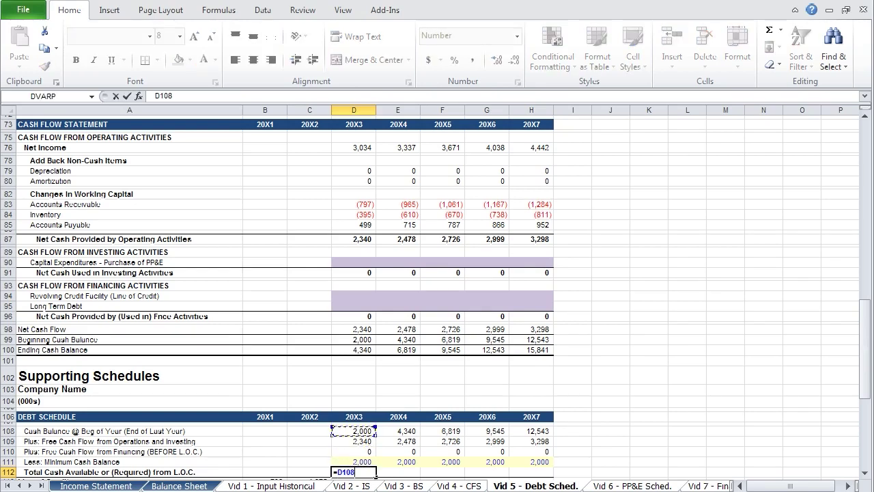
type("+")
key("Up")
key("Up")
key("Up")
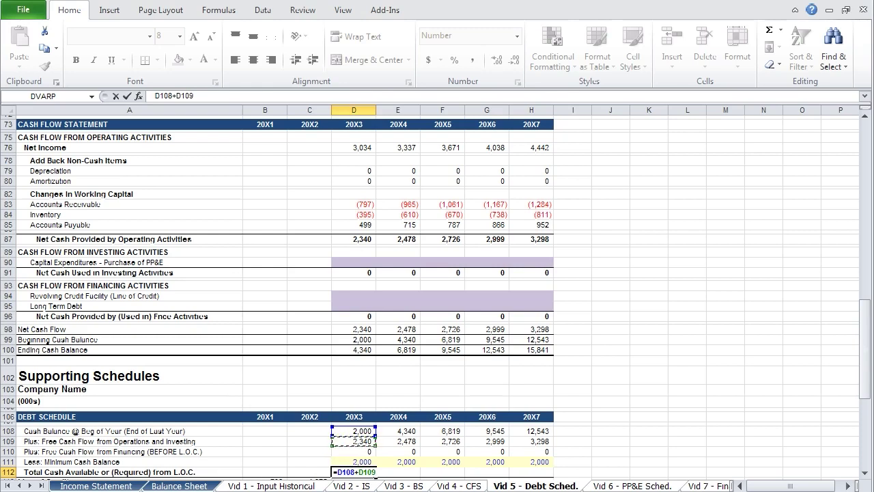
key("Up")
key("Up")
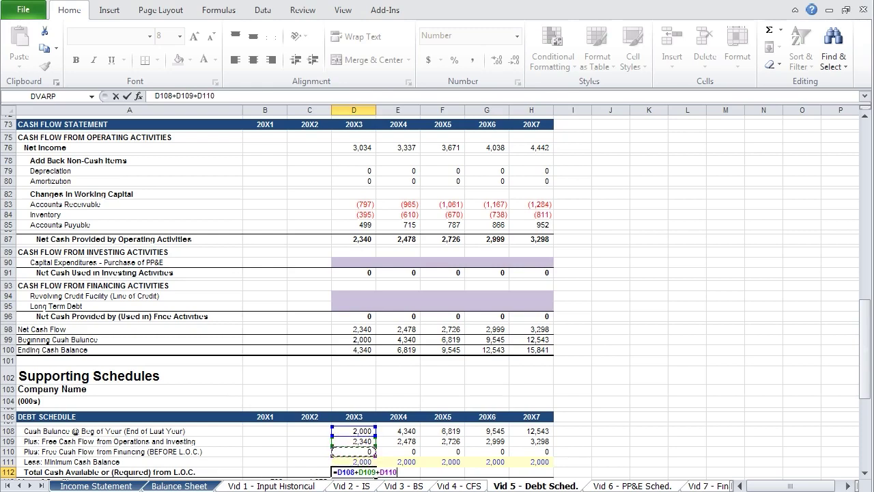
type("-")
key("Up")
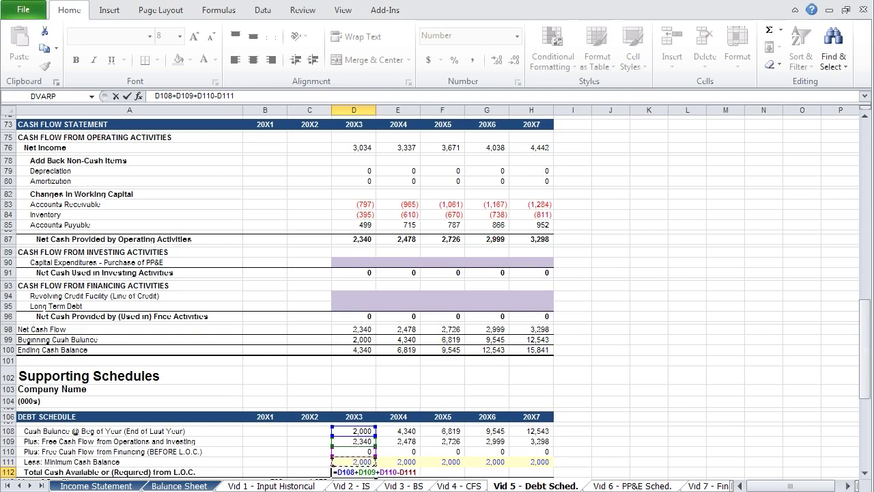
key("Return")
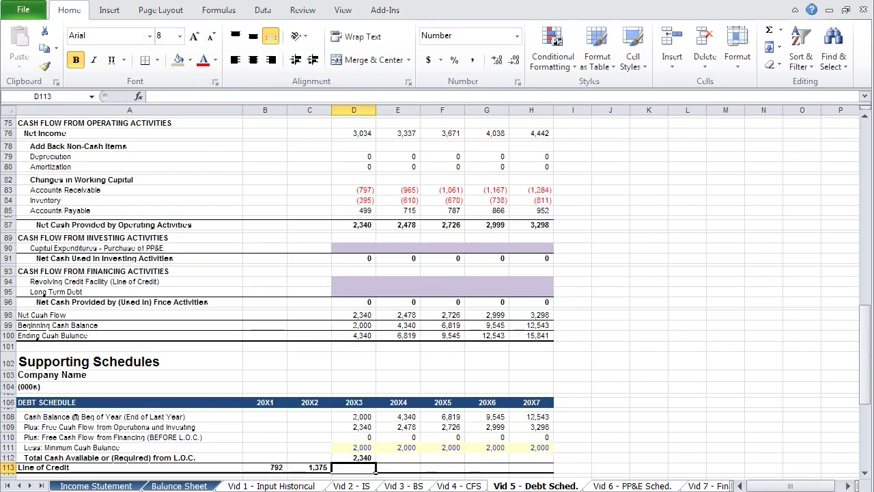
Enter the 20X3 Line of Credit formula =MAX(0,C113-D112) in D113
type("=")
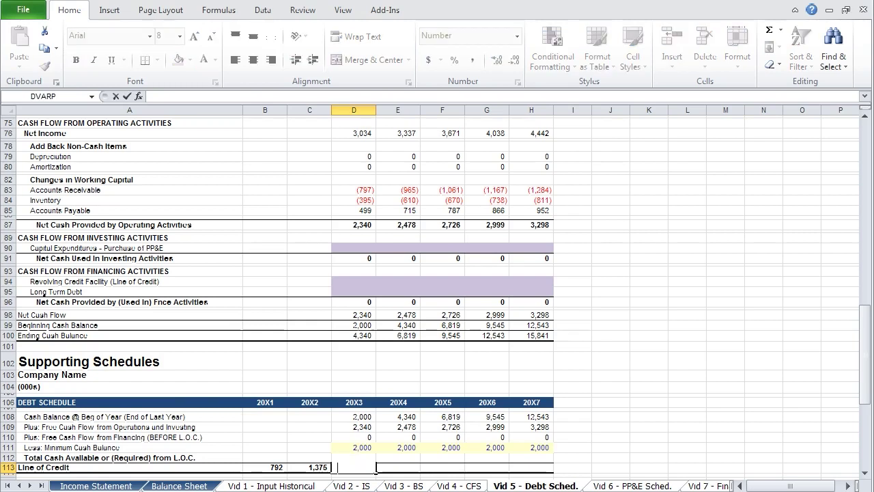
type("ma")
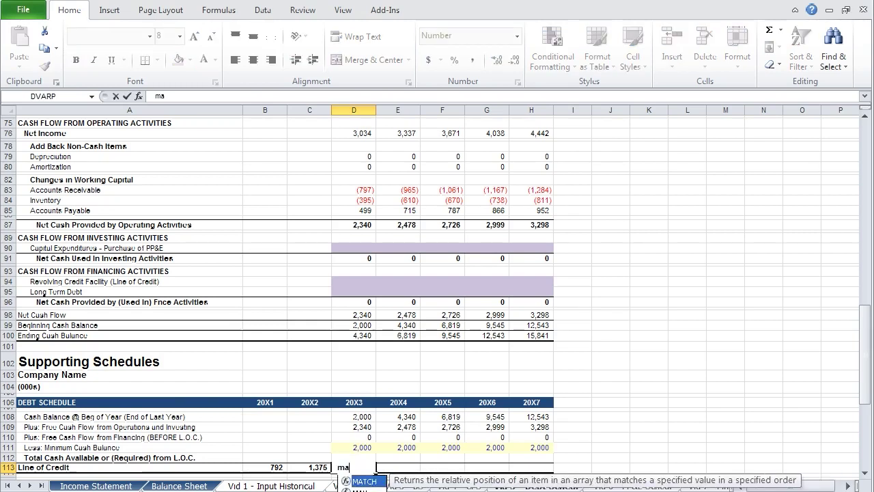
type("x(0,")
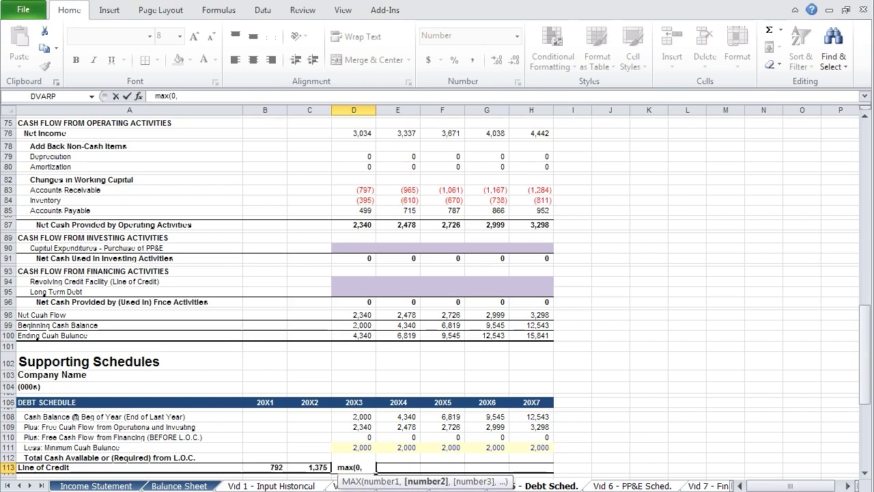
left_click(289, 467)
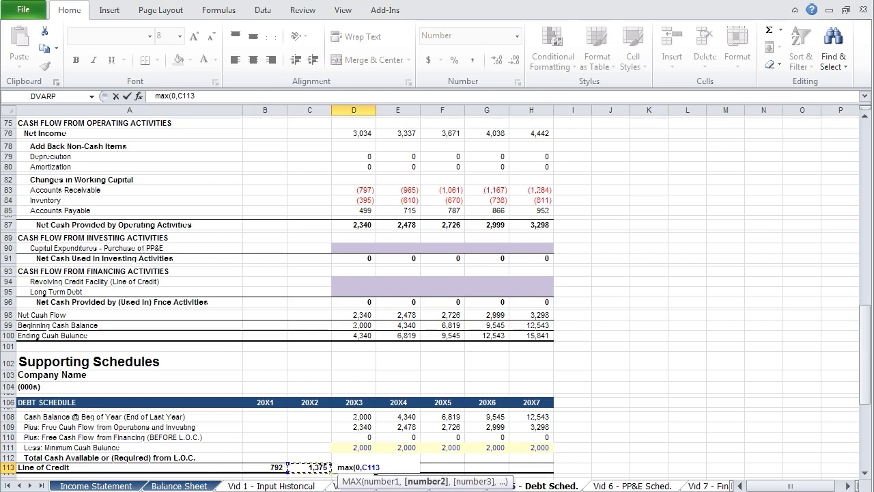
type("-")
key("Up")
type(")")
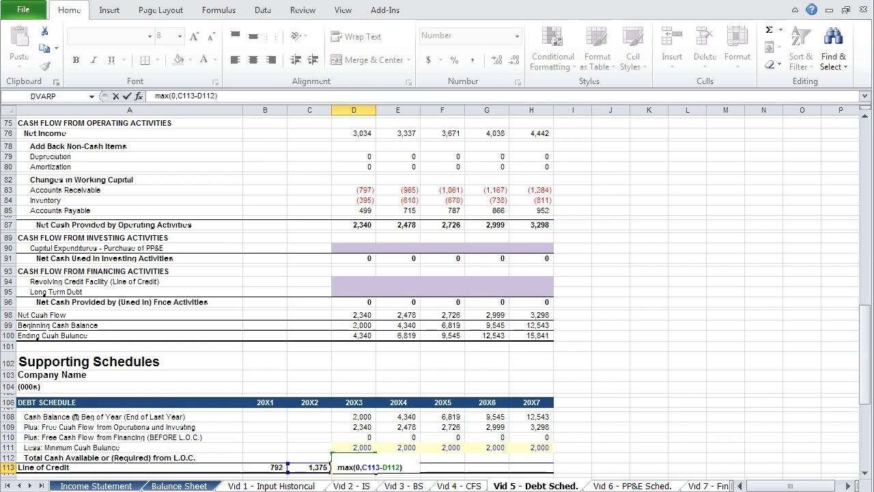
key("Return")
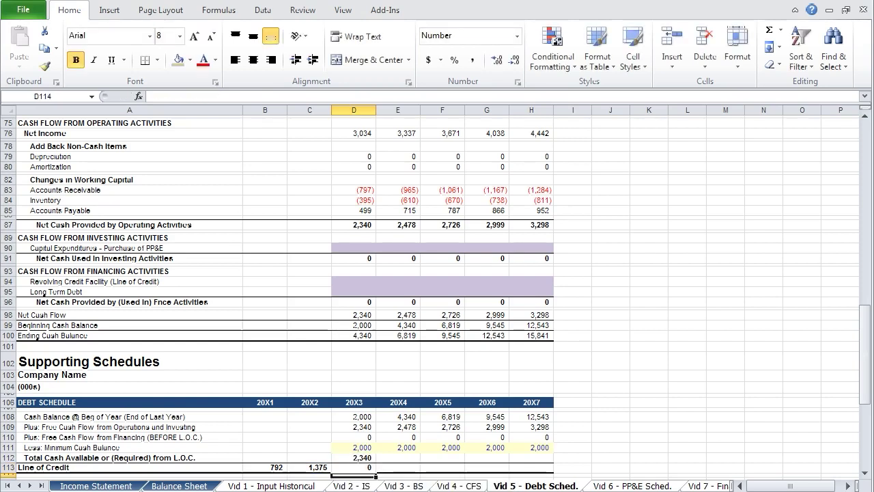
Copy the 20X3 total cash available and Line of Credit formulas in D112:D113 across to 20X7
key("Up")
key("Up")
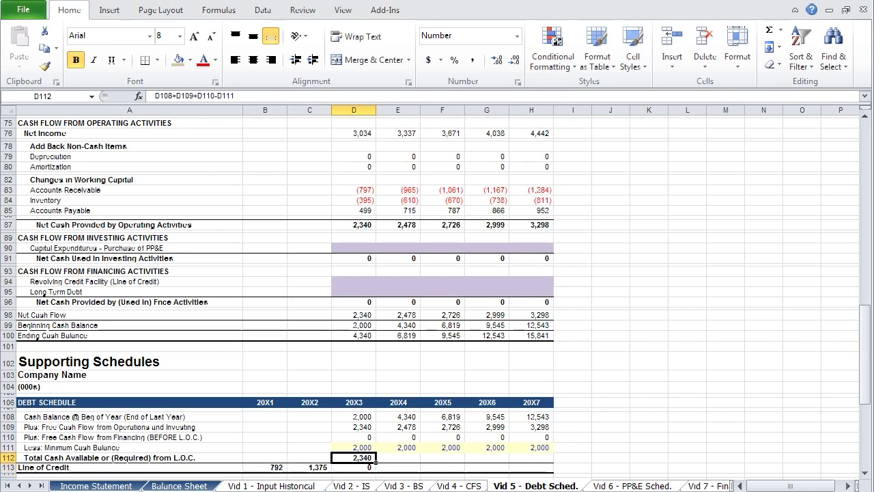
left_click(309, 468)
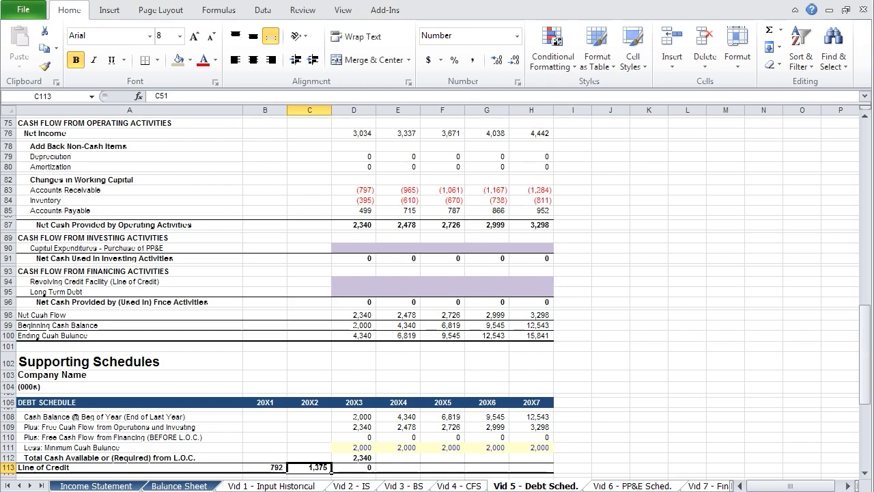
left_click(354, 467)
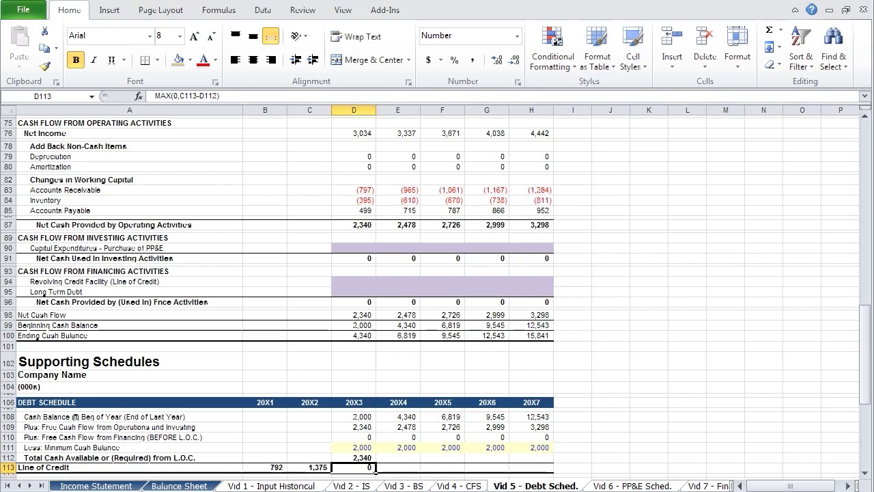
left_click_drag(354, 467, 532, 467)
key("ctrl+r")
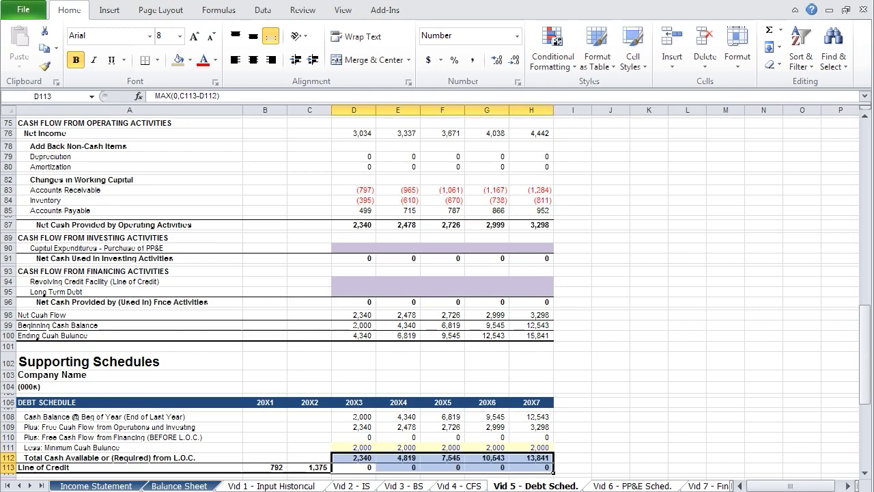
Link the 20X1 Long Term Debt, Net of Current Maturities in B117 to balance sheet cell B56 and copy it to C117
key("Down")
key("Down")
key("Left")
key("Left")
key("Left")
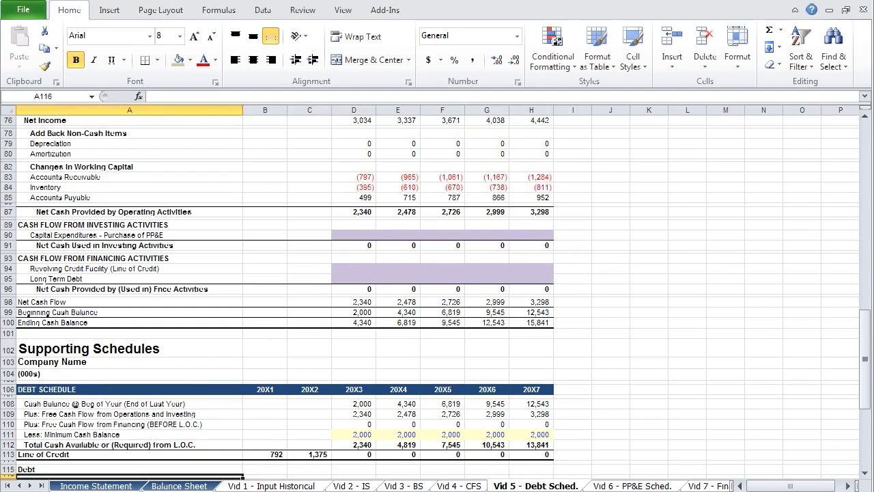
key("Down")
key("Down")
key("Up")
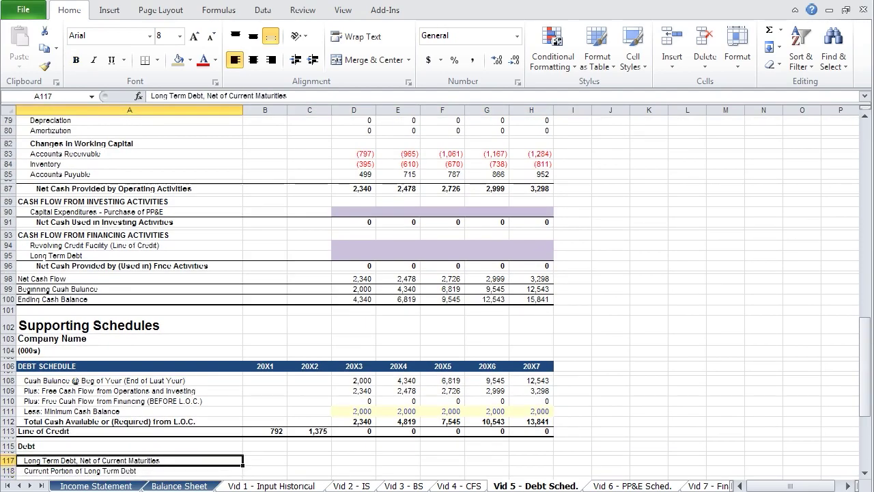
left_click(265, 460)
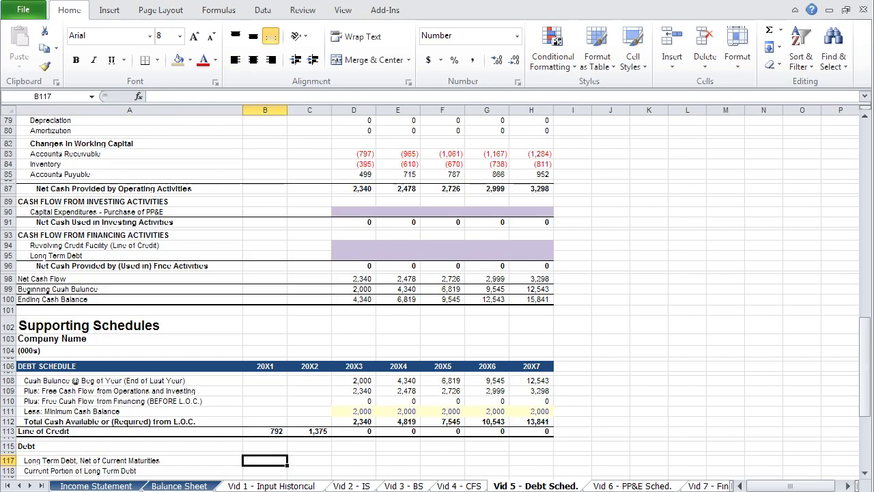
type("=")
key("Up")
key("Up")
key("Up")
key("Up")
key("Up")
key("Up")
key("Up")
key("Up")
key("Up")
key("Up")
key("Up")
key("Up")
key("Up")
key("Up")
key("Up")
key("Up")
key("Up")
key("Up")
key("Up")
key("Up")
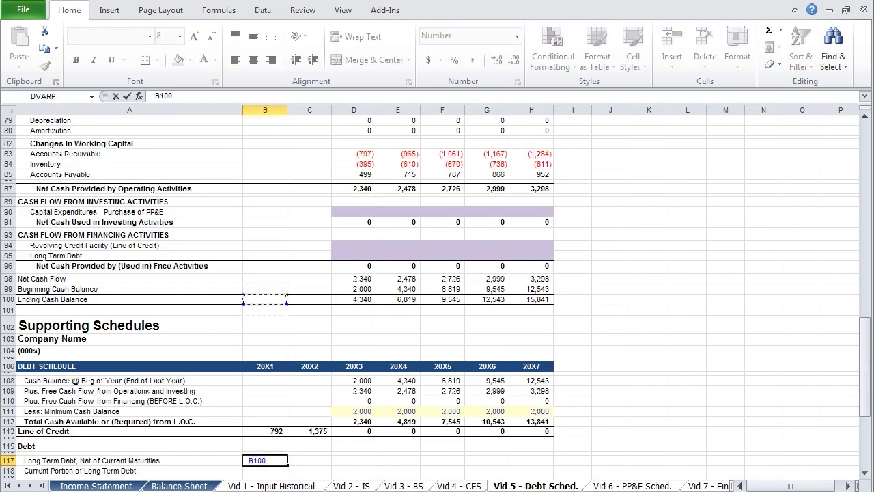
key("Up")
key("Up")
key("Up")
key("Up")
key("Up")
key("Up")
key("Up")
key("Up")
key("Up")
key("Up")
key("Up")
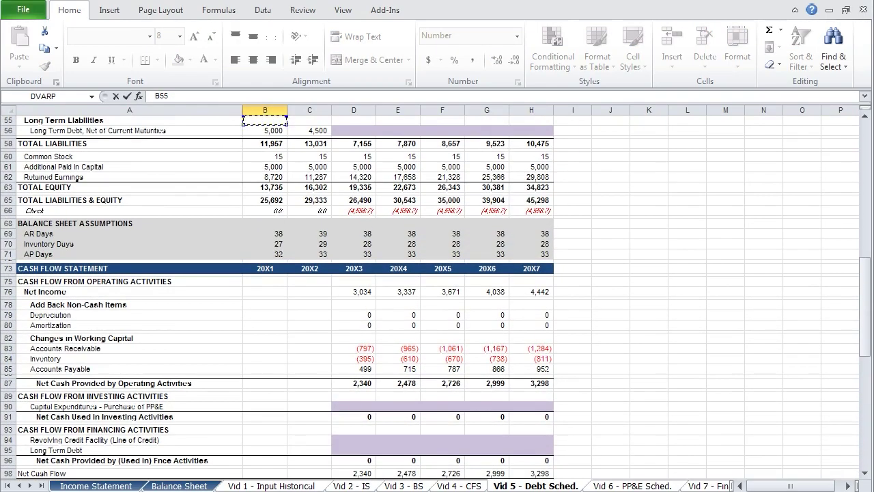
key("Return")
key("Up")
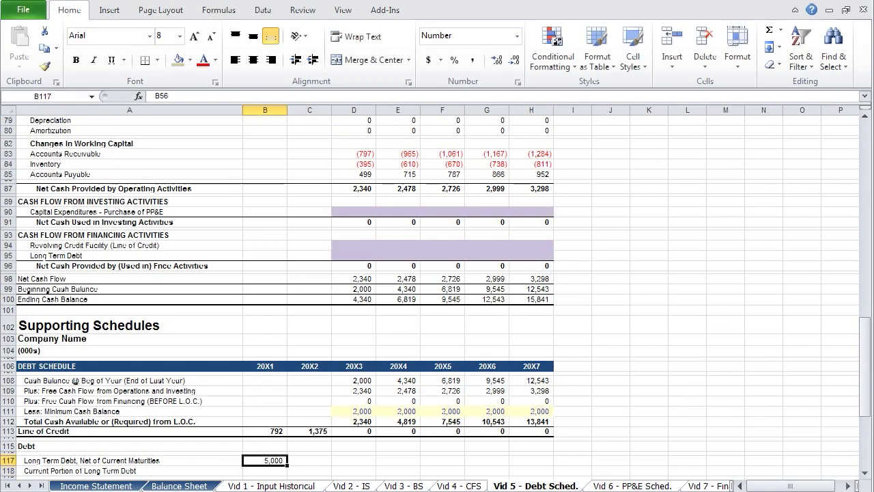
key("shift+Right")
key("ctrl+r")
Link the 20X1 Current Portion of Long Term Debt in B118 to balance sheet cell B52 and copy it to C118
key("Down")
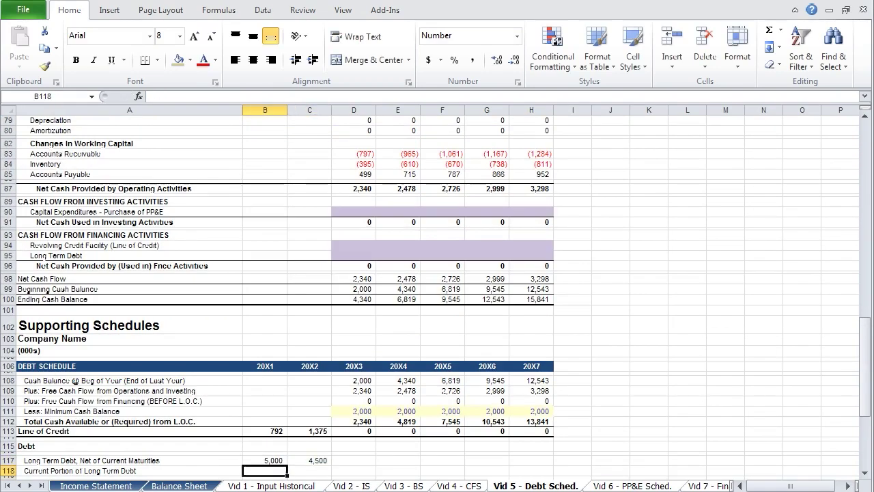
type("=")
key("Up")
key("Up")
key("Up")
key("Up")
key("Up")
key("Up")
key("Up")
key("Up")
key("Up")
key("Up")
key("Up")
key("Up")
key("Up")
key("Up")
key("Up")
key("Up")
key("Up")
key("Up")
key("Up")
key("Up")
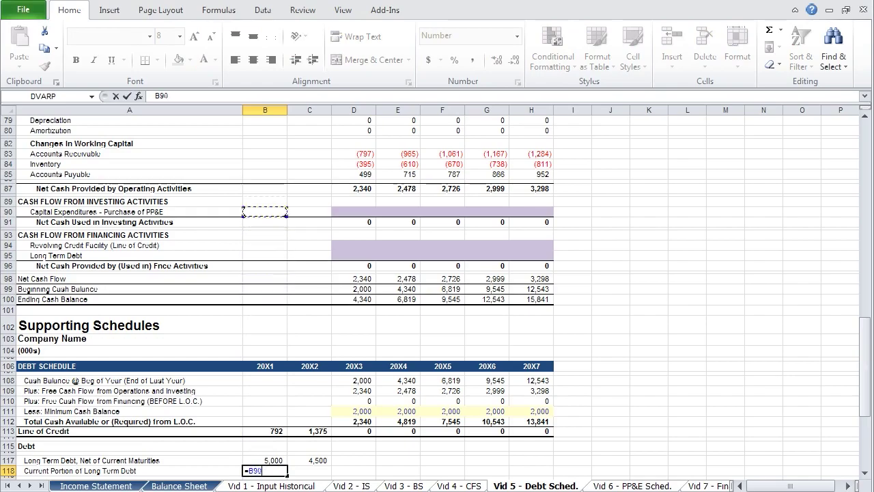
key("Up")
key("Up")
key("Up")
key("Up")
key("Up")
key("Up")
key("Up")
key("Up")
key("Up")
key("Up")
key("Up")
key("Up")
key("Up")
key("Up")
key("Up")
key("Up")
key("Up")
key("Up")
key("Up")
key("Up")
key("Down")
key("Down")
key("ctrl+Return")
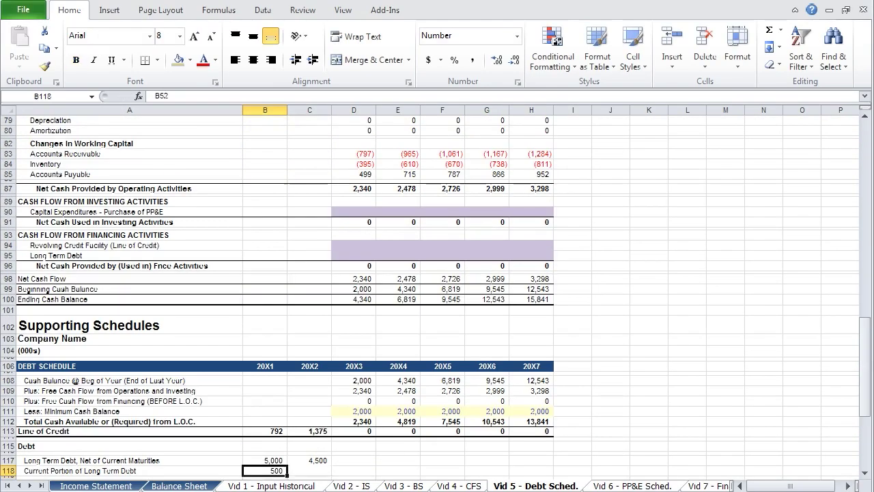
key("shift+Right")
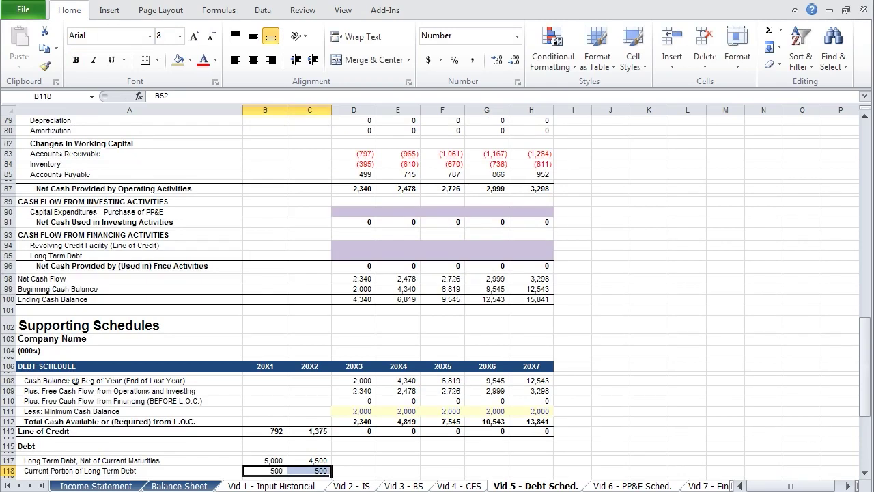
Set the 20X3 Current Portion of Long Term Debt in D118 to =C118 and copy it across to 20X7
key("Right")
key("Right")
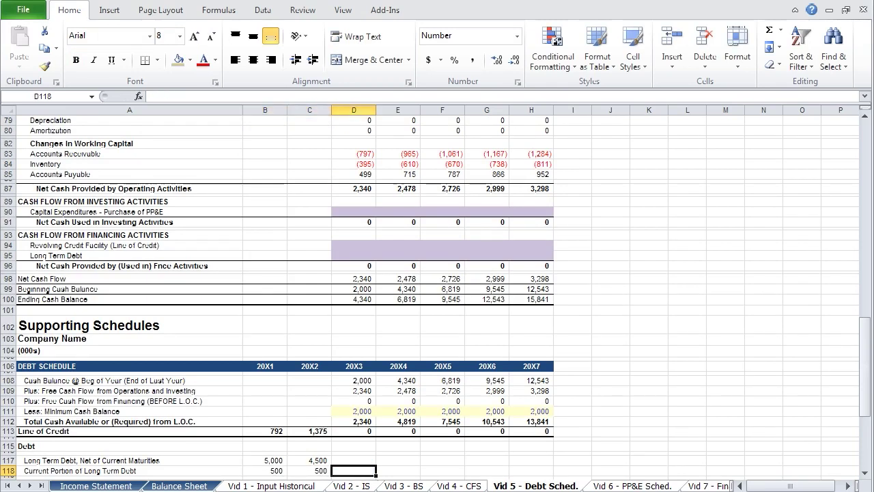
type("=")
key("Left")
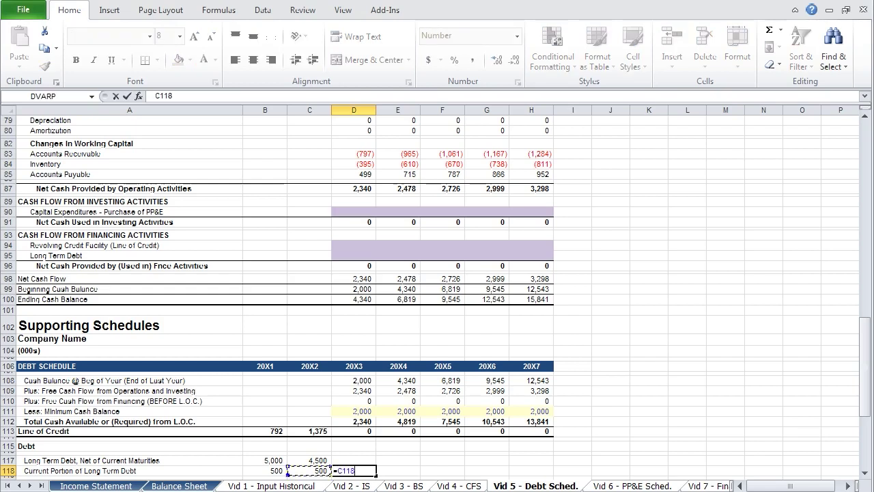
key("Return")
key("Up")
key("shift+Right")
key("shift+Right")
key("shift+Right")
key("shift+Right")
key("ctrl+r")
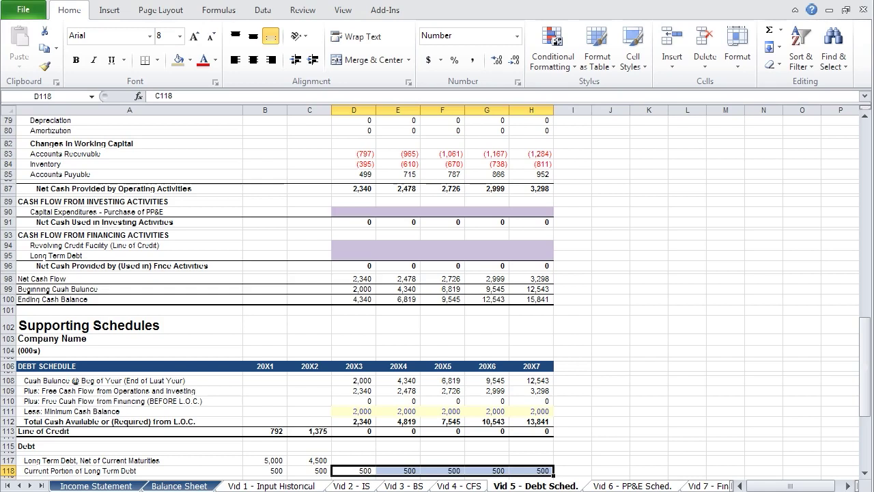
Calculate the 20X3 Long Term Debt, Net of Current Maturities in D117 as =C117-D118 and copy it across to 20X7
key("Up")
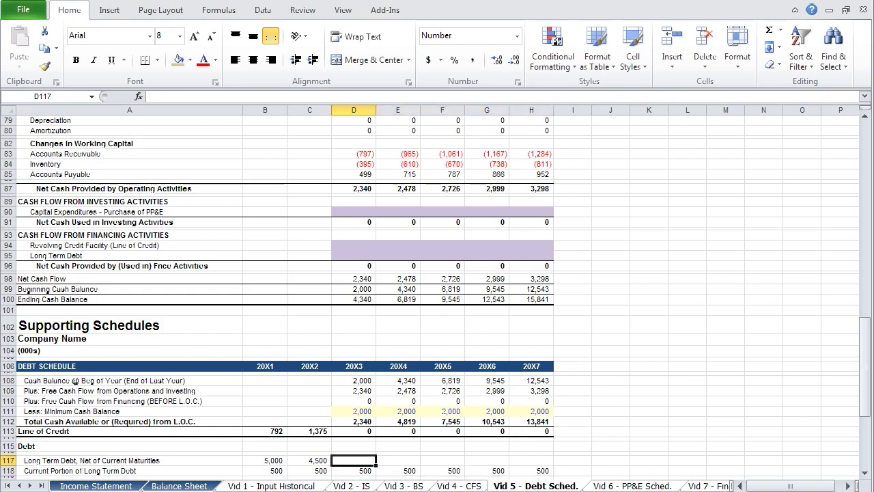
type("=")
key("Left")
type("-")
key("Down")
key("Return")
key("Up")
key("shift+Right")
key("shift+Right")
key("shift+Right")
key("shift+Right")
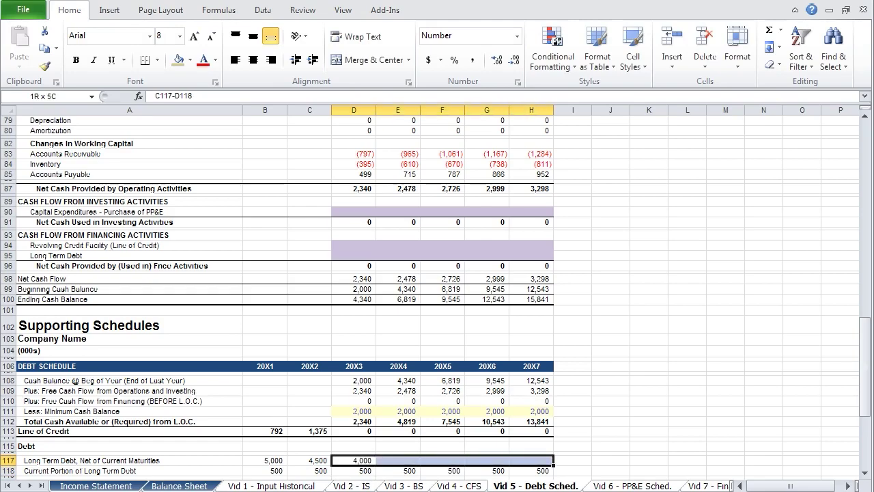
key("ctrl+r")
Set the 20X3 interest rates to 8% on long term debt in D122 and 5% on line of credit in D123, and copy both across to 20X7
key("Down")
key("Down")
key("Down")
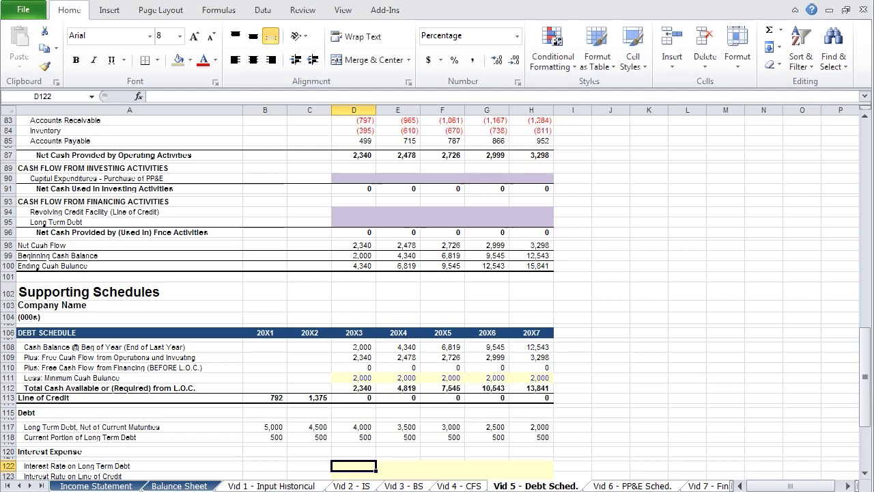
type("8%")
key("Return")
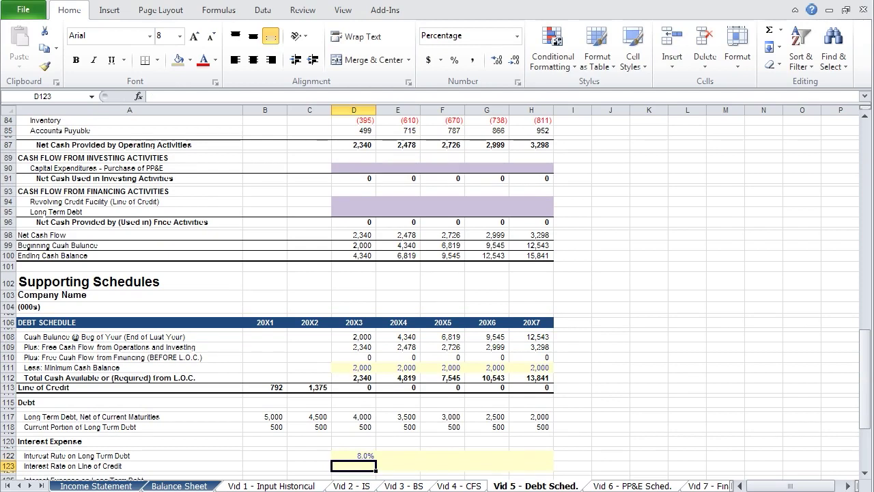
type("5%")
key("ctrl+Return")
key("shift+Up")
key("shift+Right")
key("shift+Right")
key("shift+Right")
key("shift+Right")
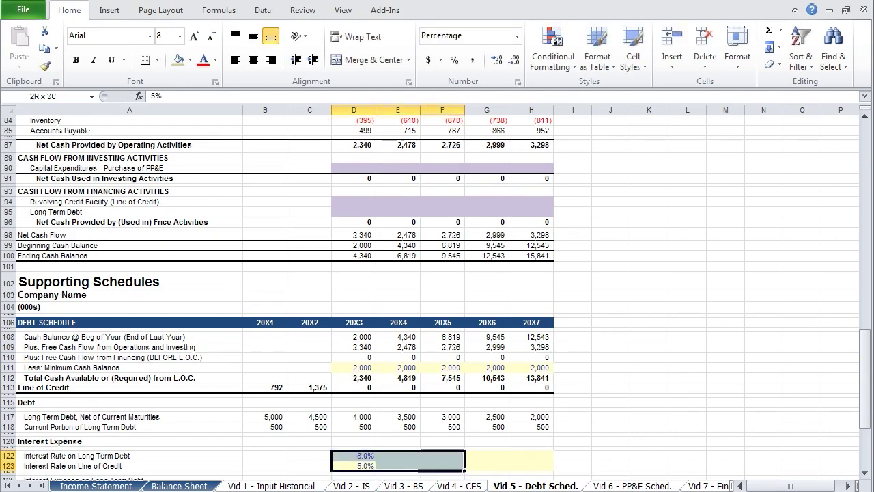
key("ctrl+r")
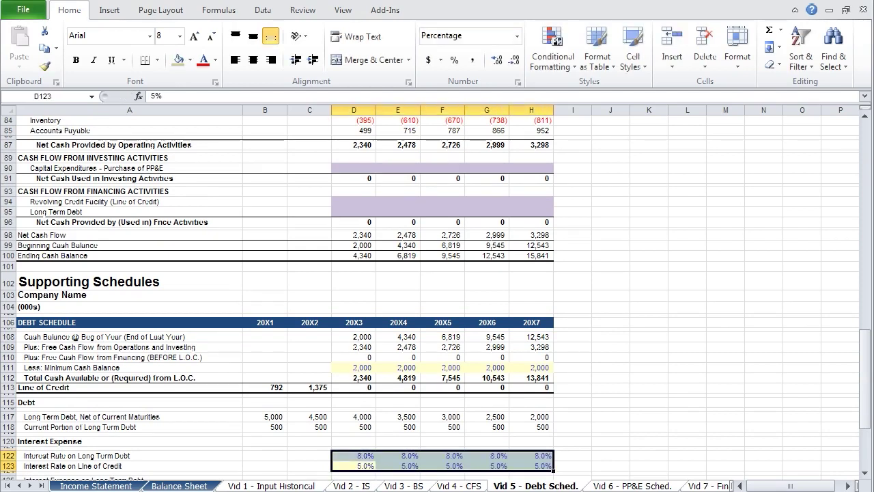
Calculate the 20X3 Interest Expense on Long Term Debt in D125 as =AVERAGE(SUM(C117:C118),SUM(D117:D118))*D122
key("Down")
key("Down")
key("Down")
key("Down")
key("Down")
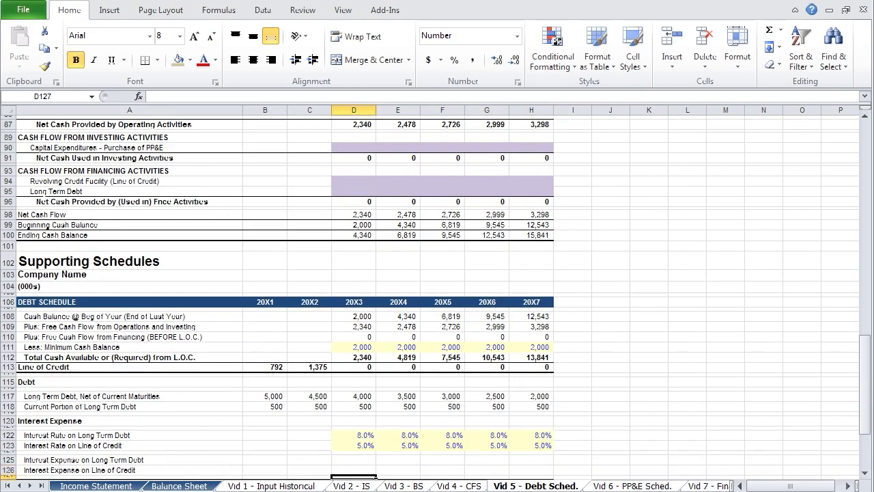
key("Up")
key("Up")
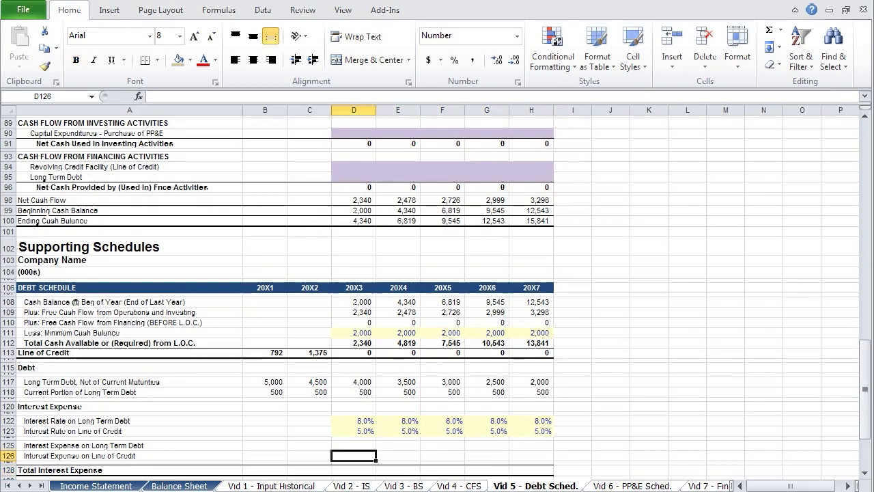
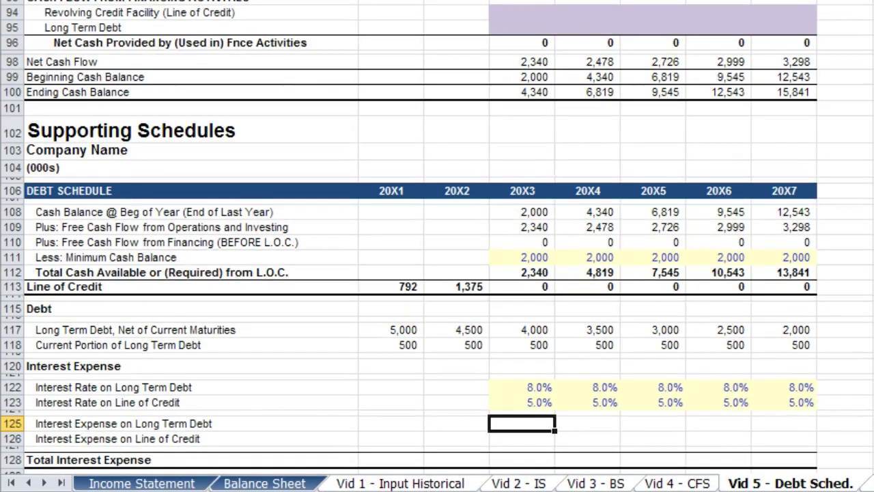
type("=AVERAGE")
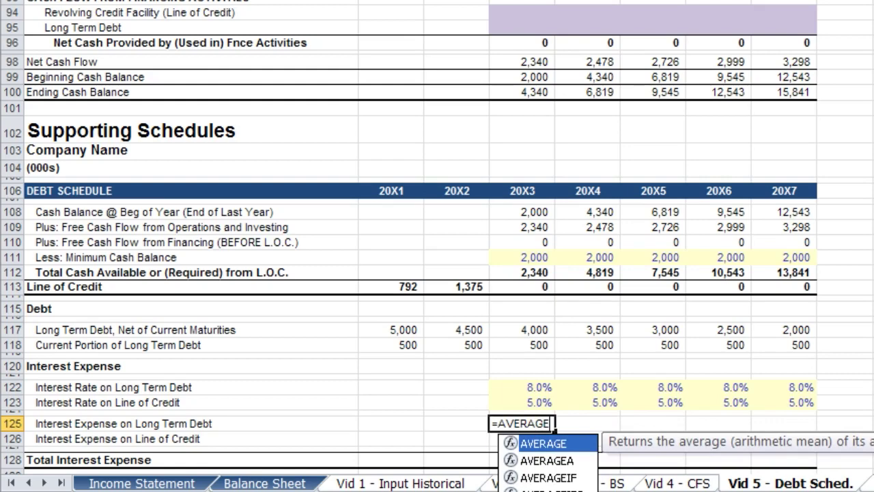
type("(")
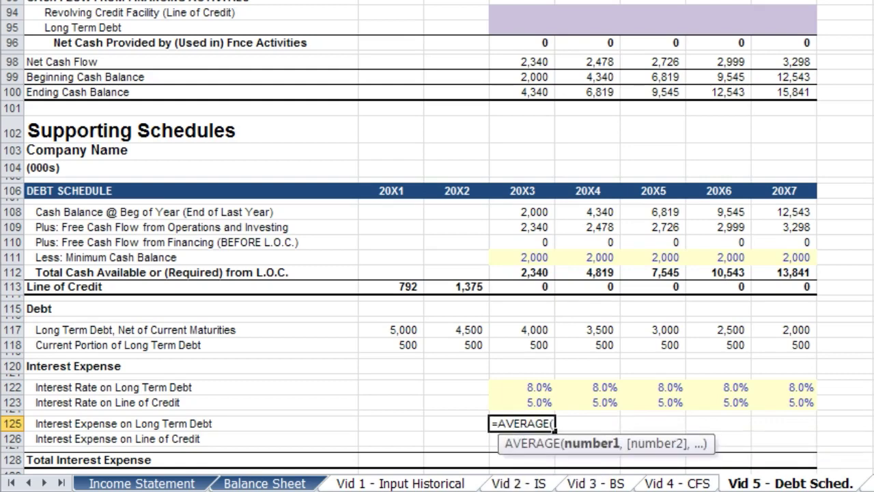
type("SUM(")
key("Up")
key("Up")
key("Up")
key("Up")
key("Up")
key("Up")
key("Up")
key("Left")
key("shift+Up")
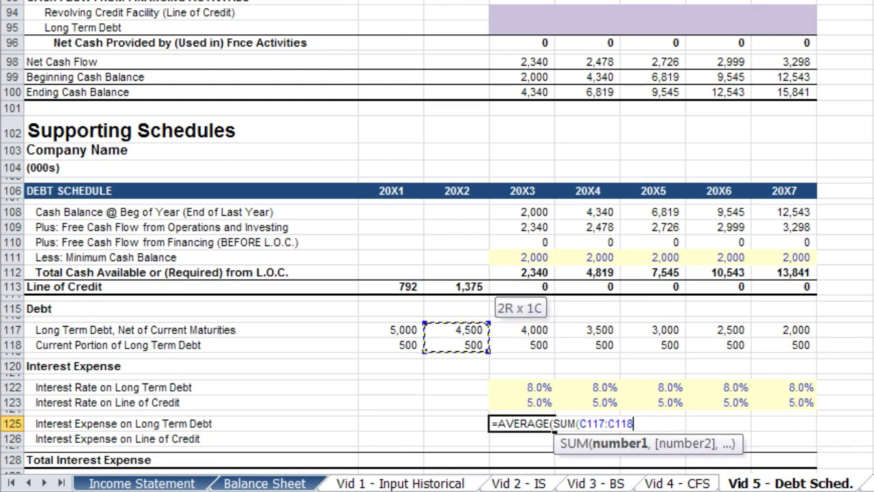
type(")")
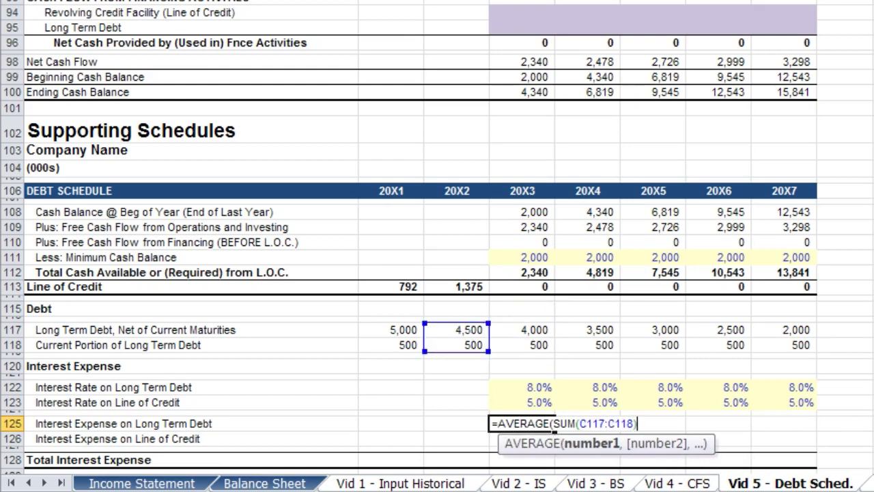
type(",SU")
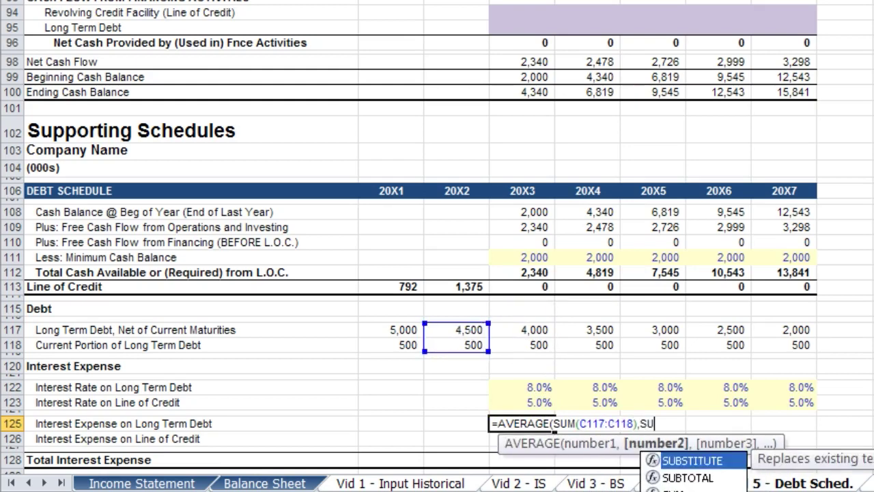
type("M(")
key("Up")
key("Up")
key("Up")
key("Up")
key("Up")
key("Up")
key("Up")
key("Up")
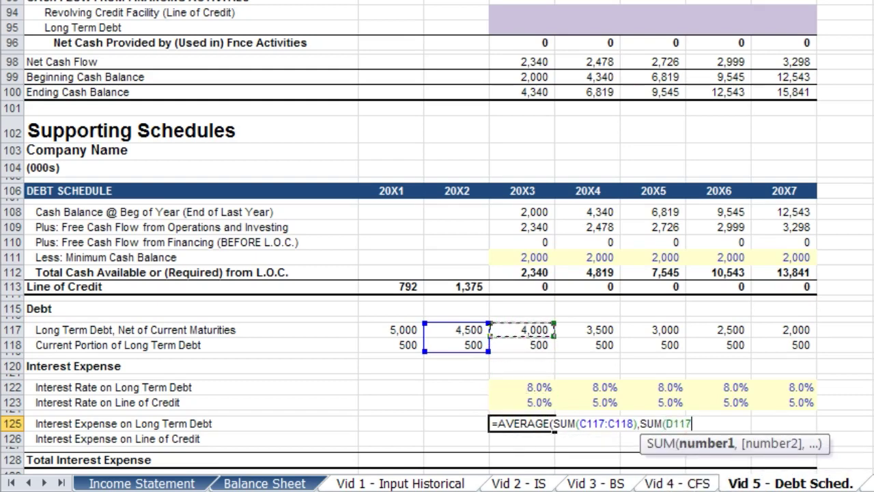
key("shift+Down")
type(")")
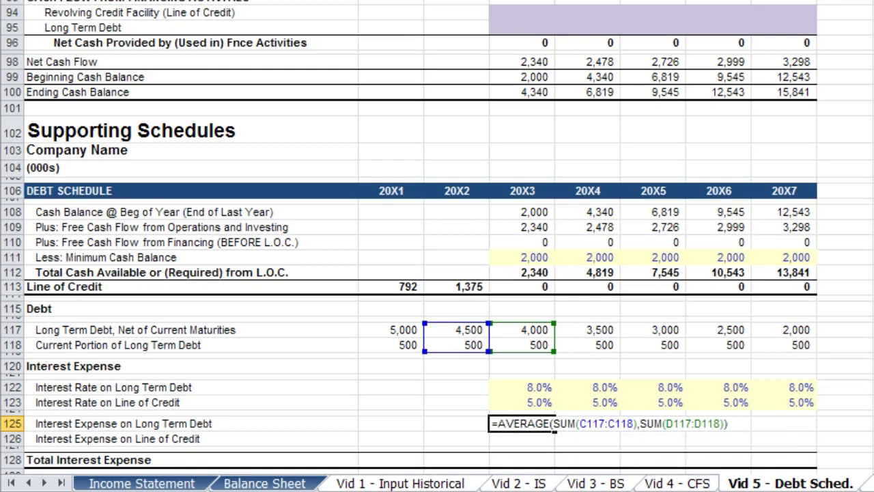
type("*")
key("Up")
key("Up")
key("Up")
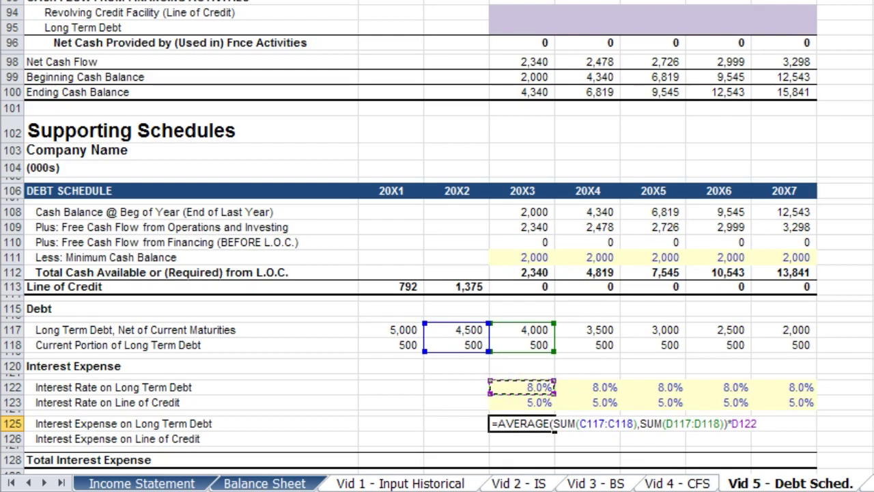
key("Return")
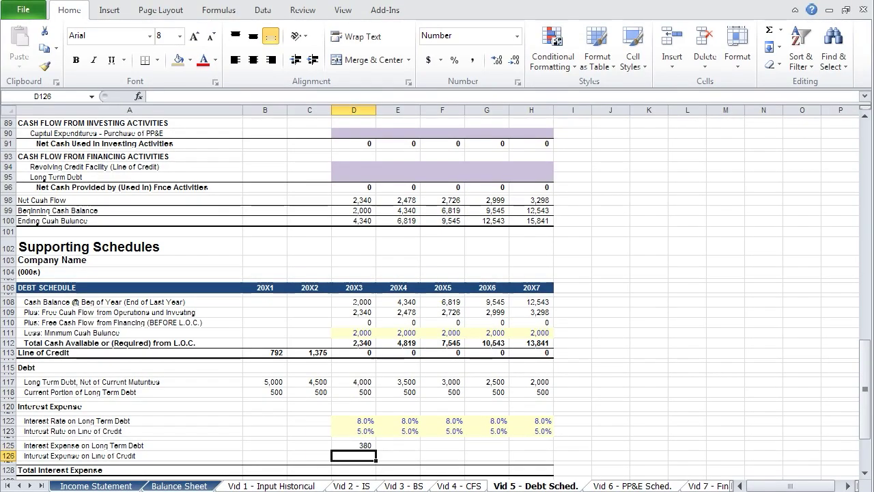
Calculate the 20X3 Interest Expense on Line of Credit in D126 as =AVERAGE(C113,D113)*D123
type("=AVERAGE(")
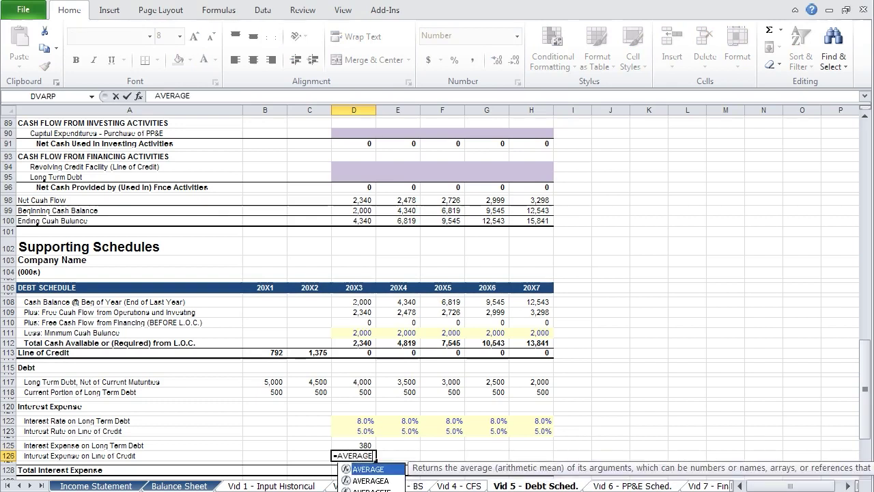
key("Up")
key("Up")
key("Up")
key("Up")
key("Up")
key("Up")
key("Up")
key("Up")
key("Up")
key("Left")
key("Up")
key("Up")
key("Up")
key("Up")
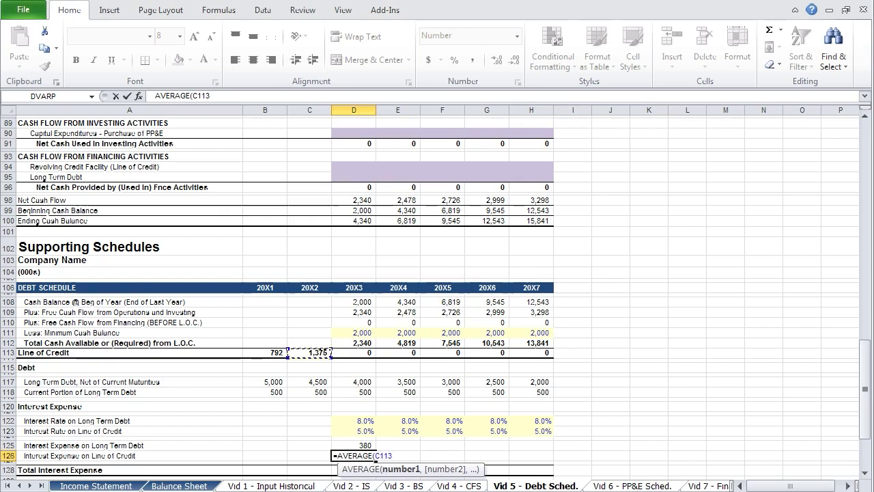
type(",")
key("Up")
key("Up")
key("Up")
key("Up")
key("Up")
key("Up")
key("Up")
key("Up")
key("Up")
key("Up")
key("Up")
key("Up")
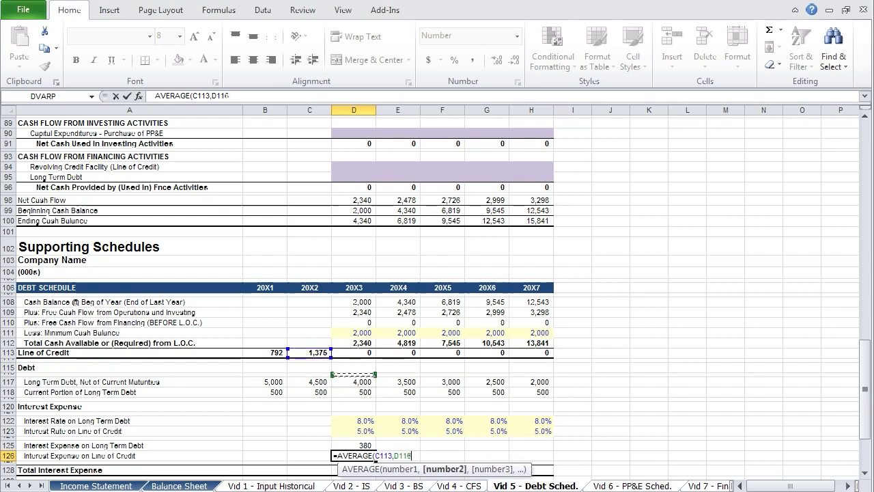
type(")*")
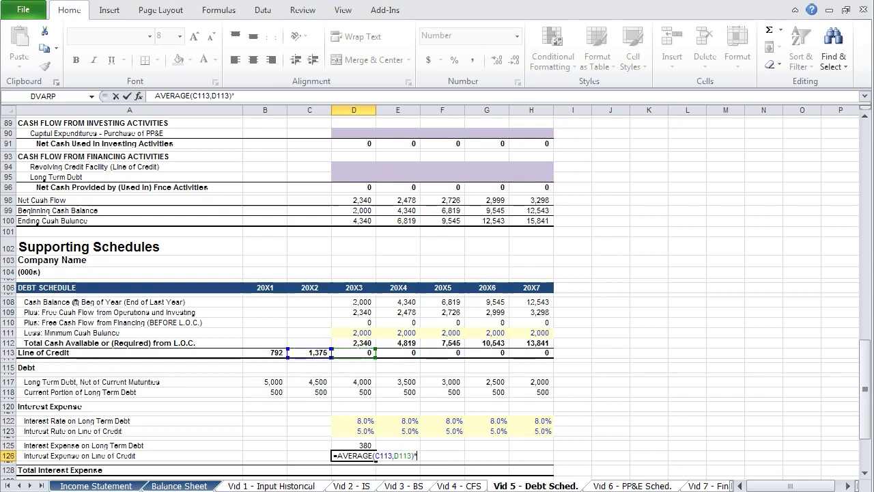
key("Up")
key("Up")
key("Return")
Copy the two 20X3 interest expense formulas in D125:D126 across to 20X7
key("shift+Up")
key("shift+Right")
key("shift+Right")
key("shift+Right")
key("shift+Right")
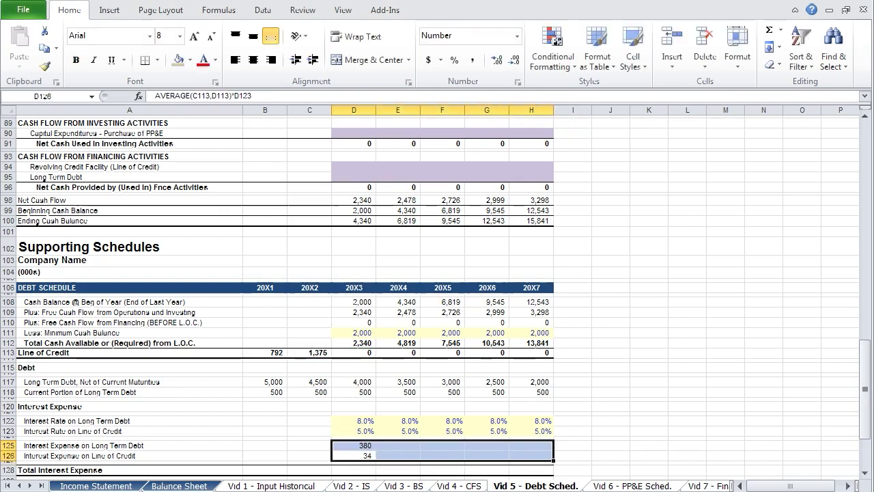
key("ctrl+r")
Calculate the 20X3 Total Interest Expense in D128 as =D125+D126
left_click(353, 470)
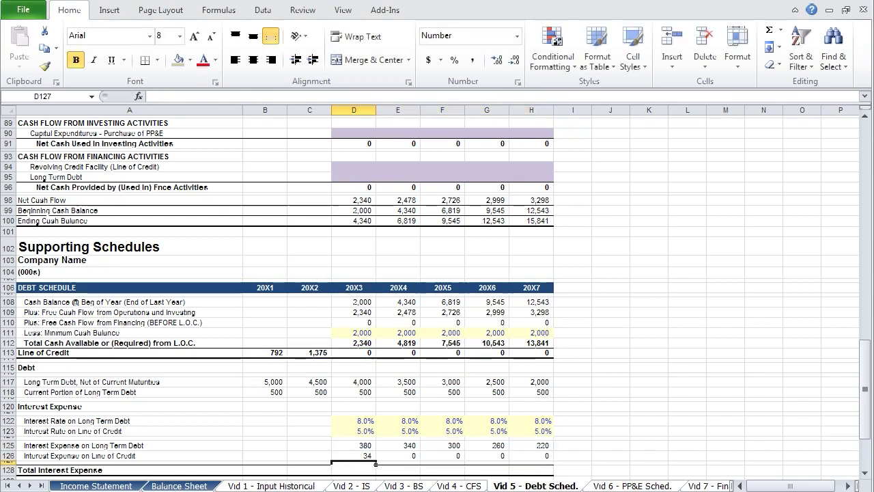
type("=")
key("Up")
key("Up")
key("Up")
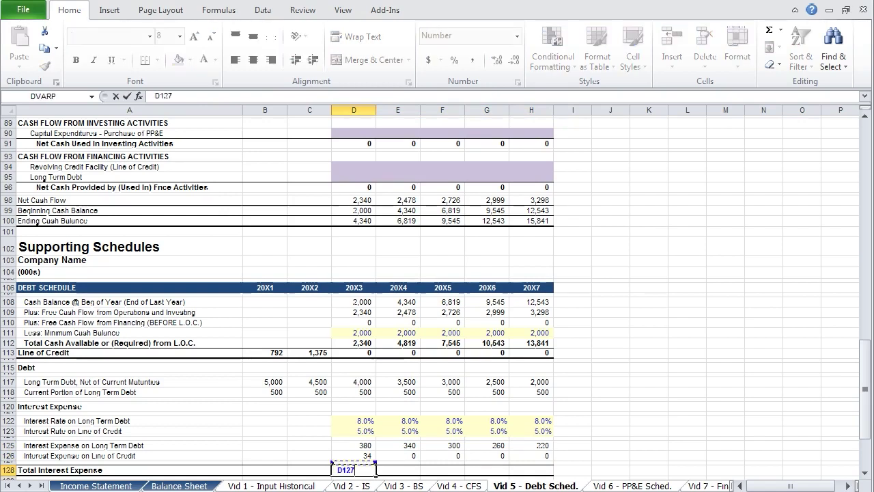
type("+")
key("Up")
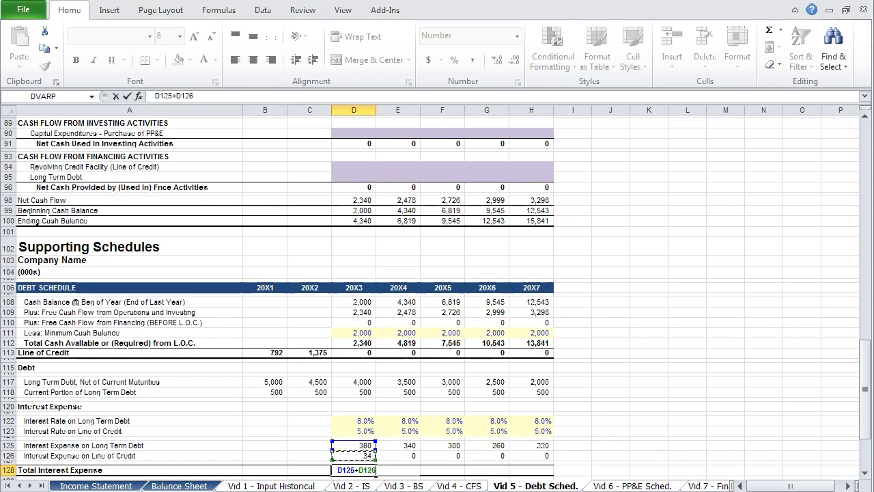
key("Return")
Copy the Total Interest Expense formula in D128 across to 20X7
key("Up")
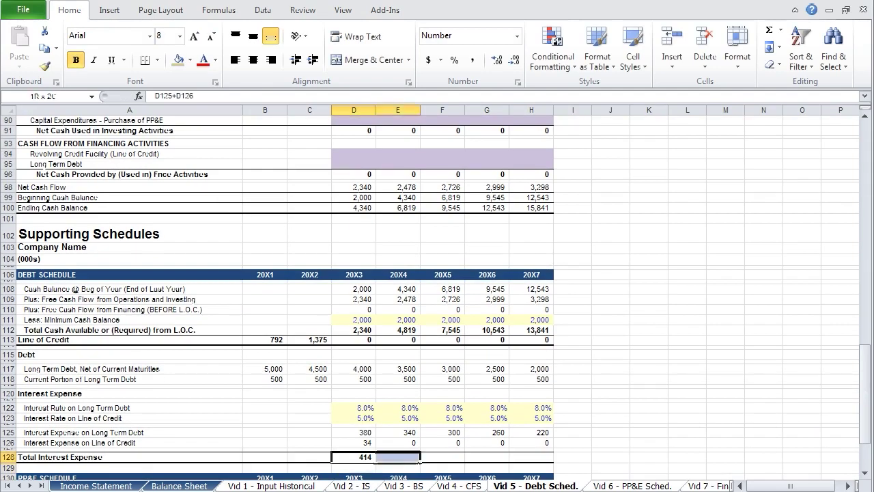
key("shift+Right")
key("shift+Right")
key("shift+Right")
key("shift+Right")
key("ctrl+r")
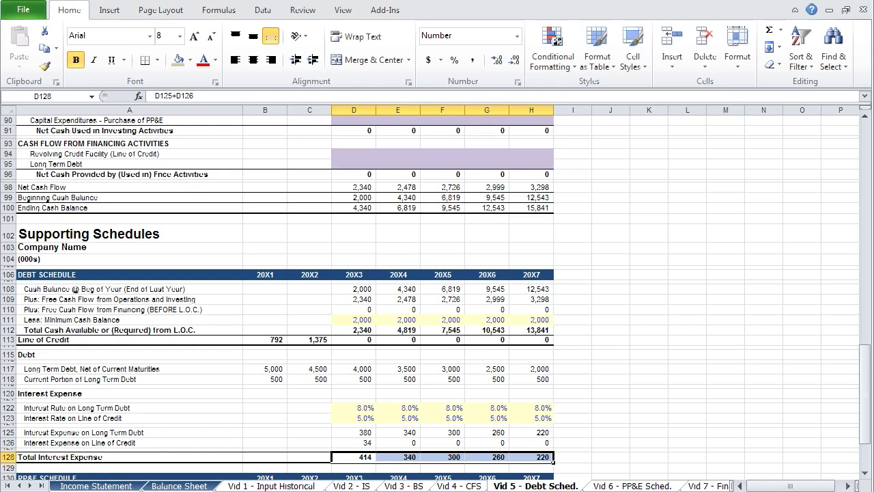
Link the 20X3 Interest Expense on the income statement in D21 to Total Interest Expense in D128
key("Right")
key("Right")
key("Right")
key("Right")
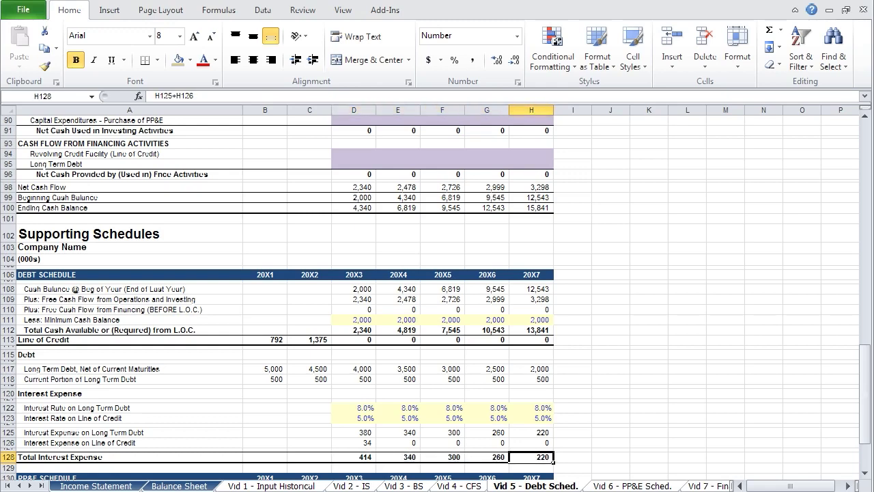
key("Up")
key("Up")
type("=")
left_click(95, 485)
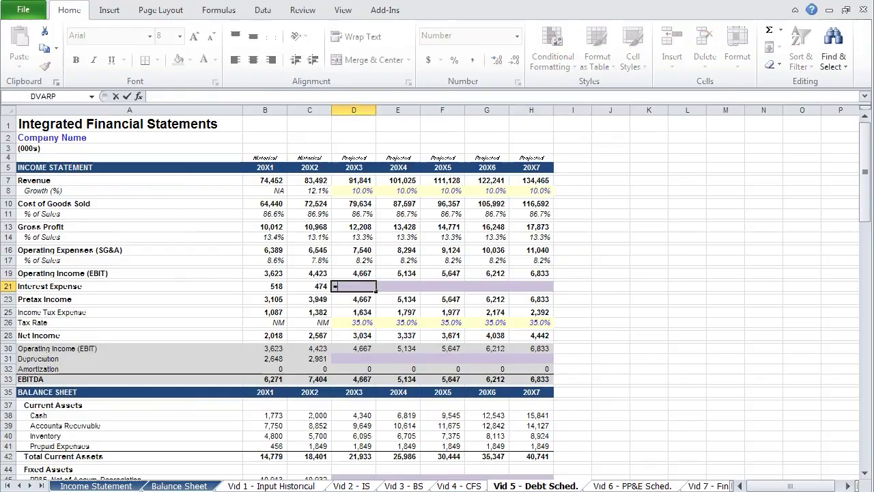
key("Down")
key("Down")
key("Down")
key("Down")
key("Down")
key("Down")
key("Down")
key("Down")
key("Down")
key("Down")
key("Down")
key("Down")
key("Down")
key("Down")
key("Down")
key("Down")
key("Down")
key("Down")
key("Down")
key("Down")
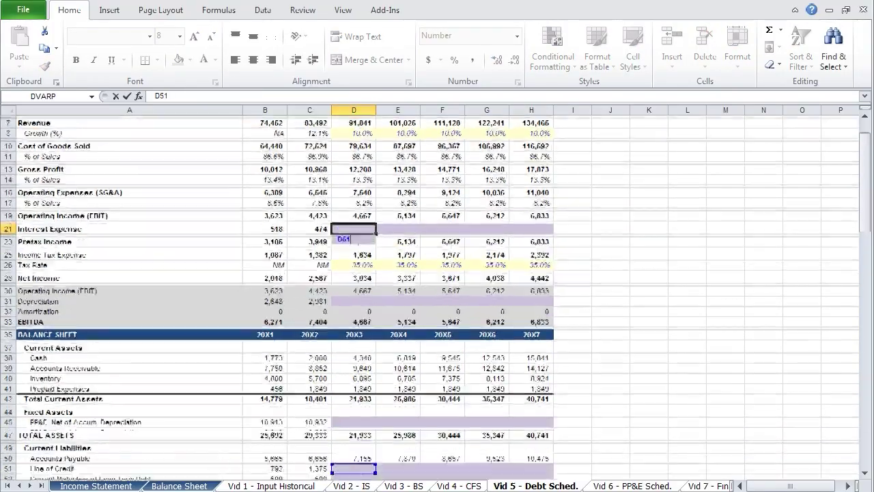
key("Down")
key("Down")
key("Down")
key("Down")
key("Down")
key("Down")
key("Down")
key("Down")
key("Down")
key("Down")
key("Down")
key("Down")
key("Down")
key("Down")
key("Down")
key("Down")
key("Down")
key("Down")
key("Down")
key("Down")
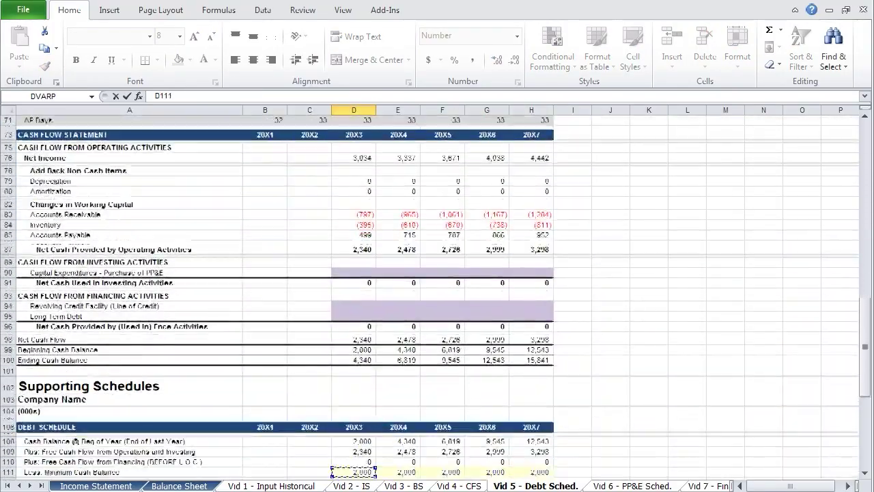
key("Down")
key("Down")
key("Down")
key("Down")
key("Down")
key("Down")
key("Down")
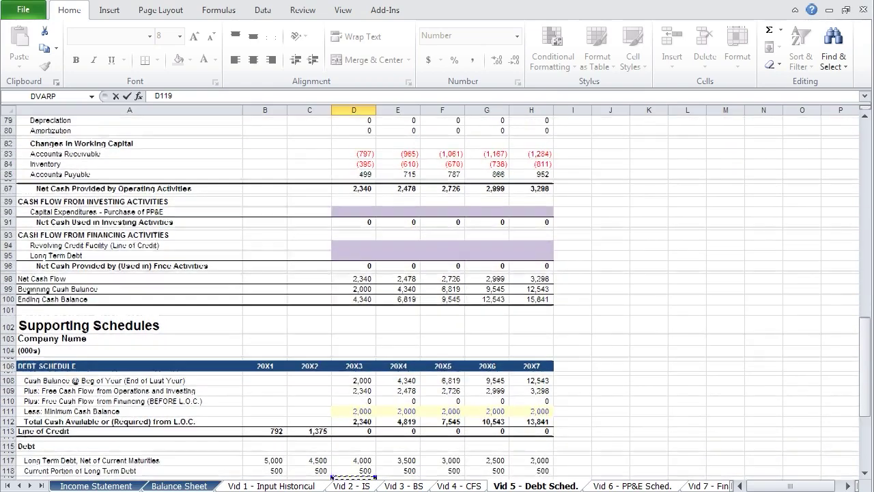
key("Down")
key("Down")
key("Down")
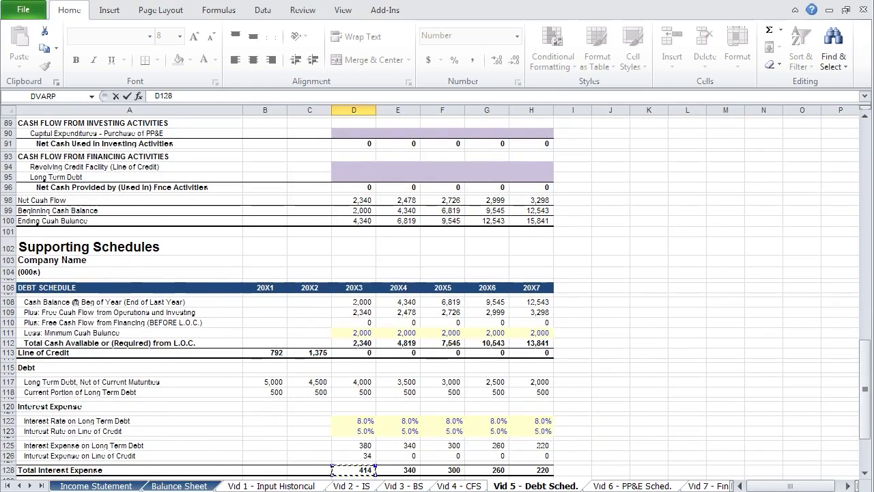
key("Return")
Copy the income statement's Interest Expense link in D21 across to 20X7
key("Up")
key("shift+Right")
key("shift+Right")
key("shift+Right")
key("shift+Right")
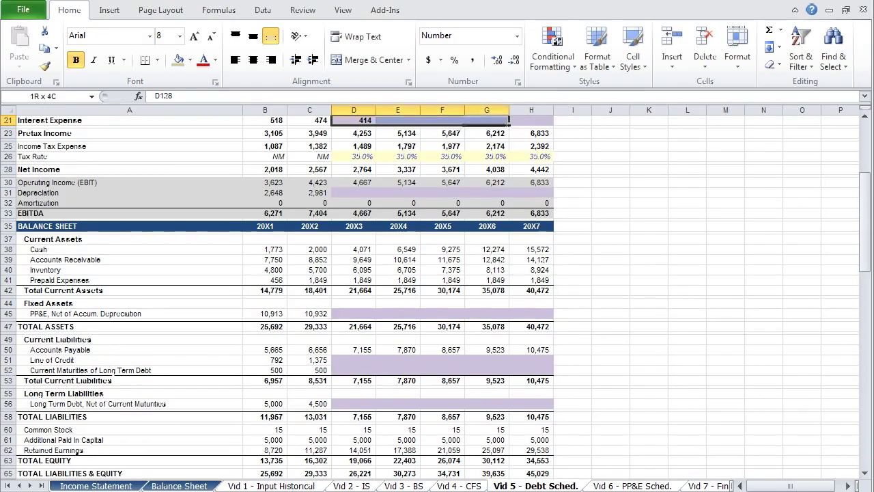
key("ctrl+r")
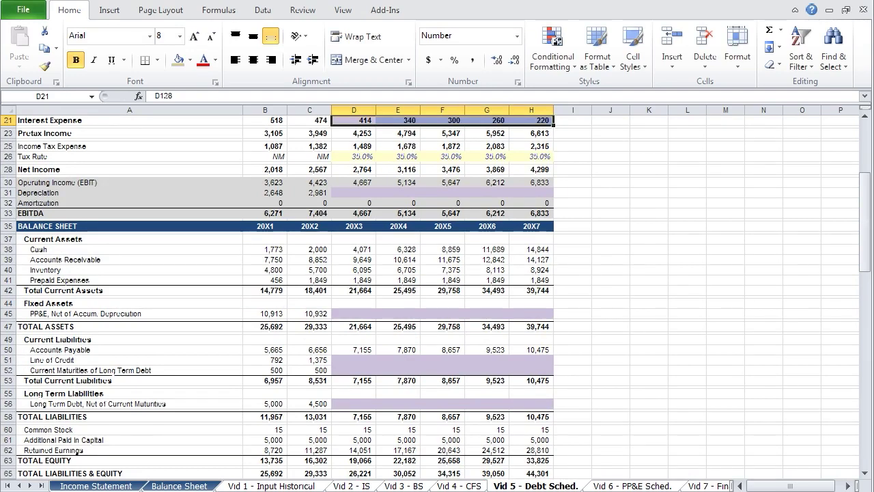
Remove the purple fill from the projected Interest Expense cells D21:H21
key("alt")
key("h")
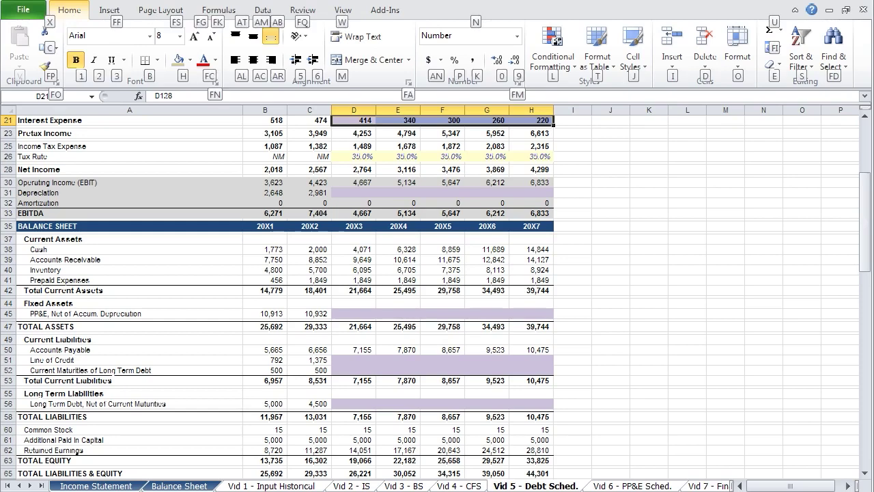
key("h")
key("n")
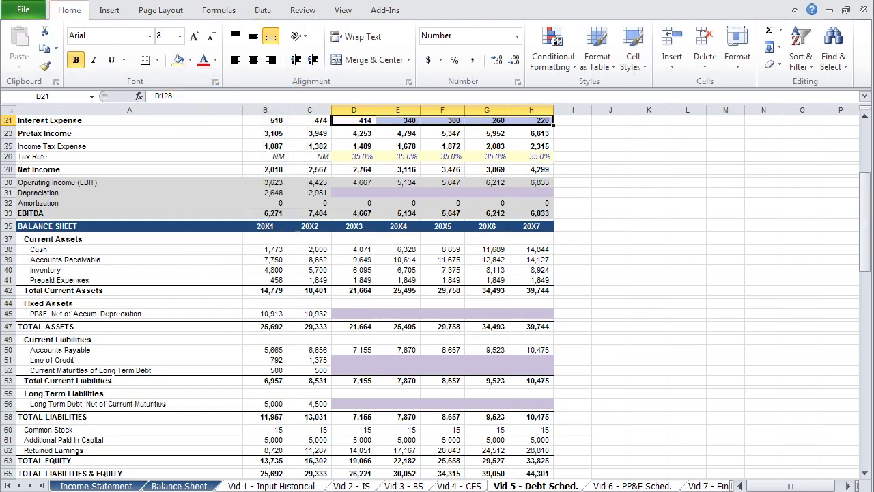
Link the 20X3 Line of Credit on the balance sheet in D51 to the debt schedule's Line of Credit in D113
key("Down")
key("Down")
key("Down")
key("Down")
key("Down")
key("Down")
key("Down")
key("Down")
key("Down")
key("Down")
key("Down")
key("Down")
key("Down")
key("Down")
key("Down")
key("Down")
key("Down")
key("Down")
key("Down")
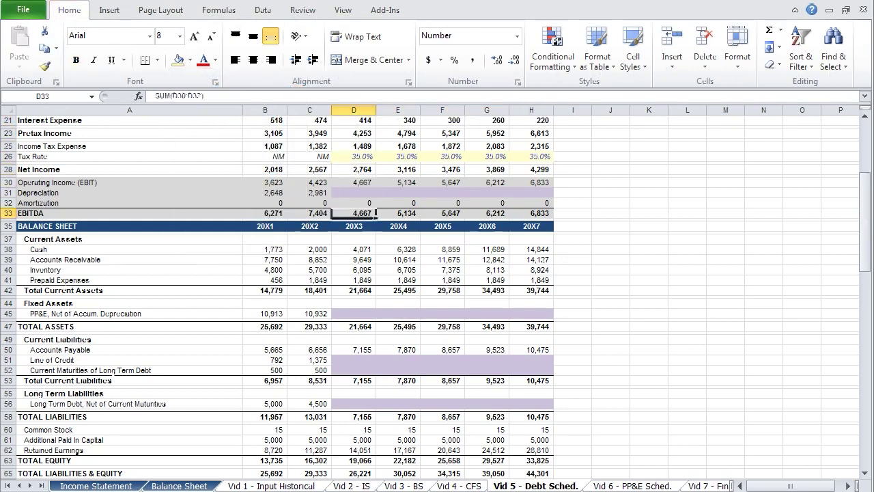
key("Down")
key("Down")
key("Down")
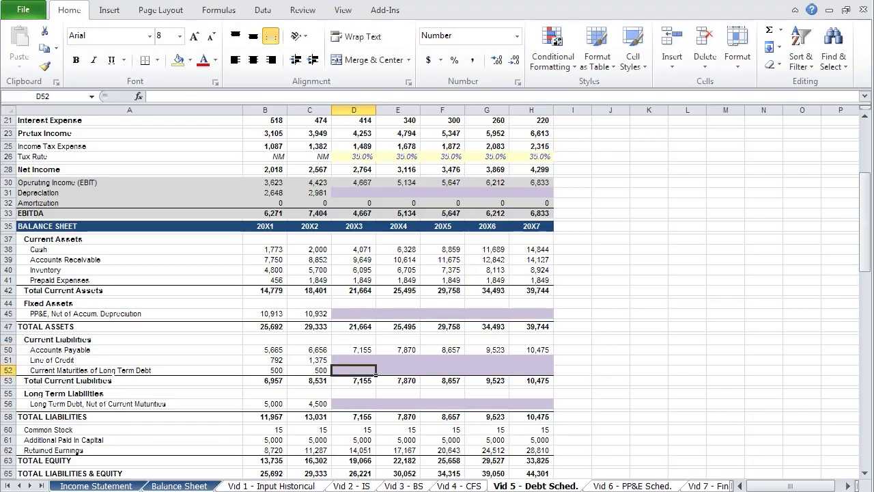
type("=")
key("Down")
key("Down")
key("Down")
key("Down")
key("Down")
key("Down")
key("Down")
key("Down")
key("Down")
key("Down")
key("Down")
key("Down")
key("Down")
key("Down")
key("Down")
key("Down")
key("Down")
key("Down")
key("Down")
key("Down")
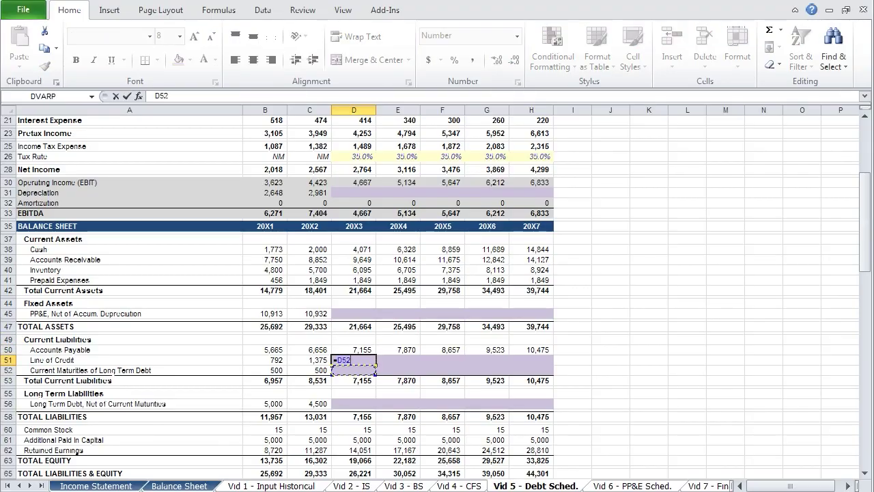
key("Down")
key("Down")
key("Down")
key("Down")
key("Down")
key("Down")
key("Down")
key("Down")
key("Down")
key("Down")
key("Down")
key("Down")
key("Down")
key("Down")
key("Down")
key("Down")
key("Down")
key("Down")
key("Down")
key("Down")
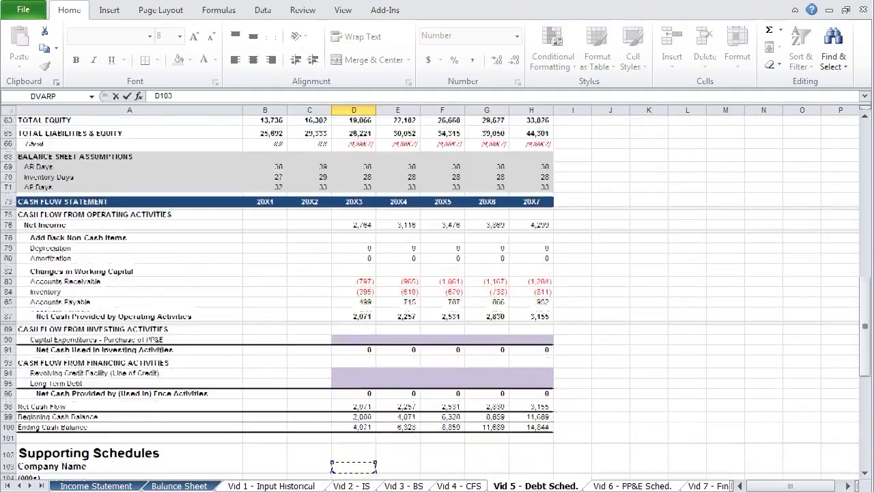
key("Up")
key("Up")
key("Up")
key("Up")
key("Up")
key("Up")
key("Up")
key("Up")
key("Up")
key("Up")
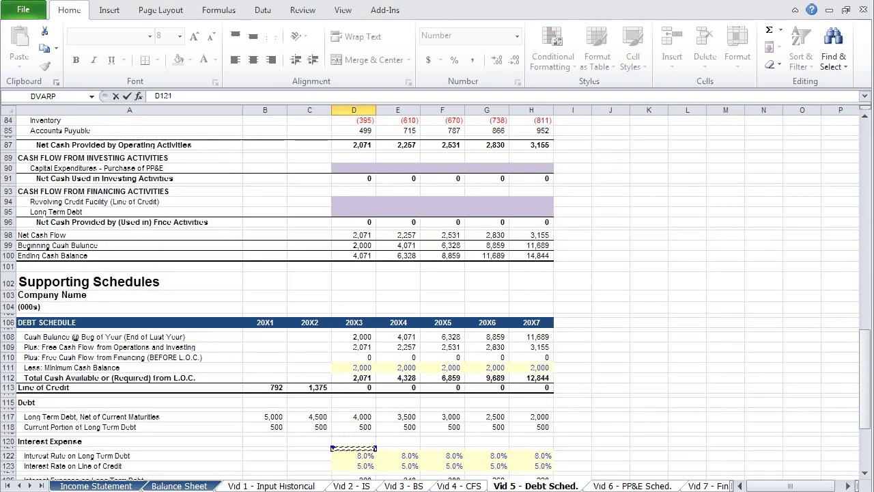
key("Return")
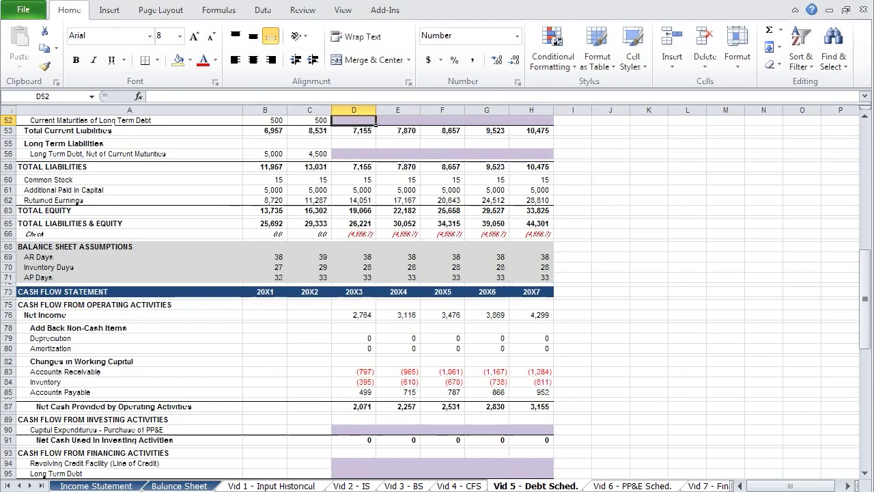
Copy the balance sheet's Line of Credit link in D51 across to 20X7
key("Up")
key("shift+Right")
key("shift+Right")
key("shift+Right")
key("shift+Right")
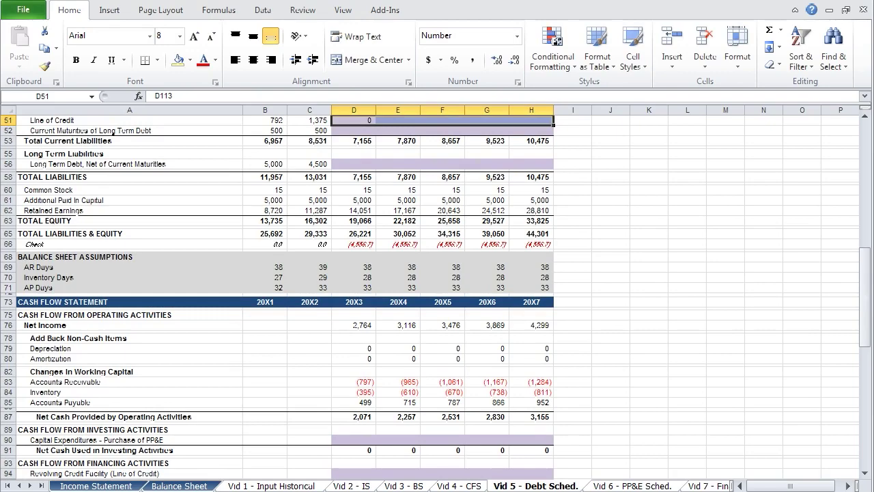
Link the 20X3 Current Maturities of Long Term Debt in D52 to the Current Portion of Long Term Debt in D118
key("Down")
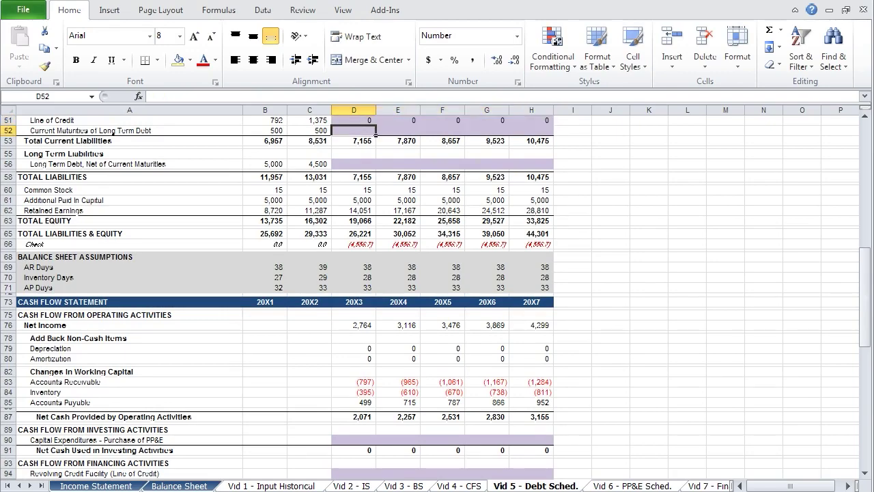
type("=")
key("Down")
key("Down")
key("Down")
key("Down")
key("Down")
key("Down")
key("Down")
key("Down")
key("Down")
key("Down")
key("Down")
key("Down")
key("Down")
key("Down")
key("Down")
key("Down")
key("Down")
key("Down")
key("Down")
key("Down")
key("Down")
key("Down")
key("Down")
key("Down")
key("Down")
key("Down")
key("Down")
key("Down")
key("Down")
key("Down")
key("Down")
key("Down")
key("Down")
key("Down")
key("Down")
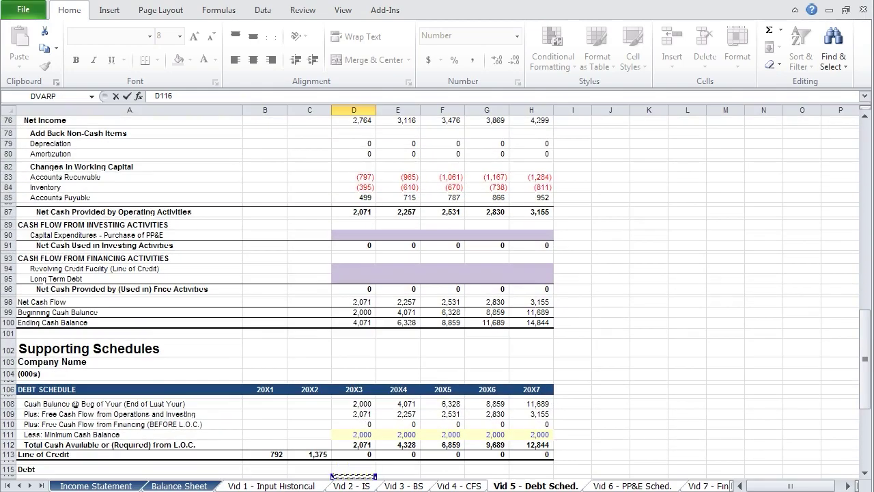
key("Down")
key("Down")
key("ctrl+Return")
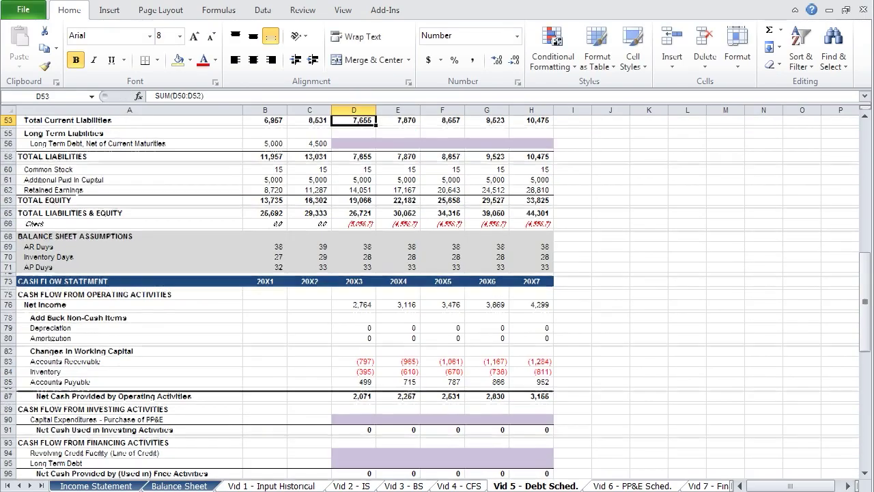
Copy the Current Maturities of Long Term Debt link in D52 across to 20X7
key("shift+Right")
key("shift+Right")
key("shift+Right")
key("shift+Right")
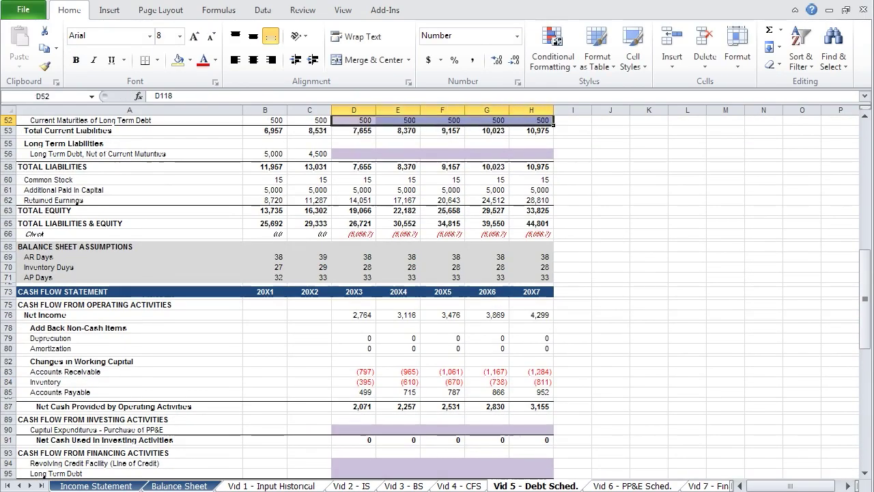
key("ctrl+r")
Link the balance sheet's 20X3 Long Term Debt, Net of Current Maturities in D56 to the debt schedule's matching row in D117
key("Down")
key("Down")
key("Down")
type("=D61")
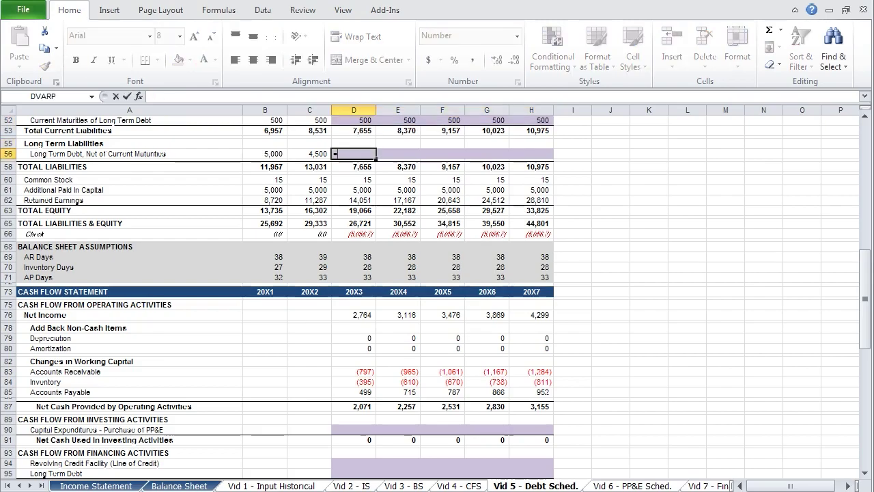
key("Down")
key("Down")
key("Down")
key("Down")
key("Down")
key("Down")
key("Down")
key("Down")
key("Down")
key("Down")
key("Down")
key("Down")
key("Down")
key("Down")
key("Down")
key("Down")
key("Down")
key("Down")
key("Down")
key("Down")
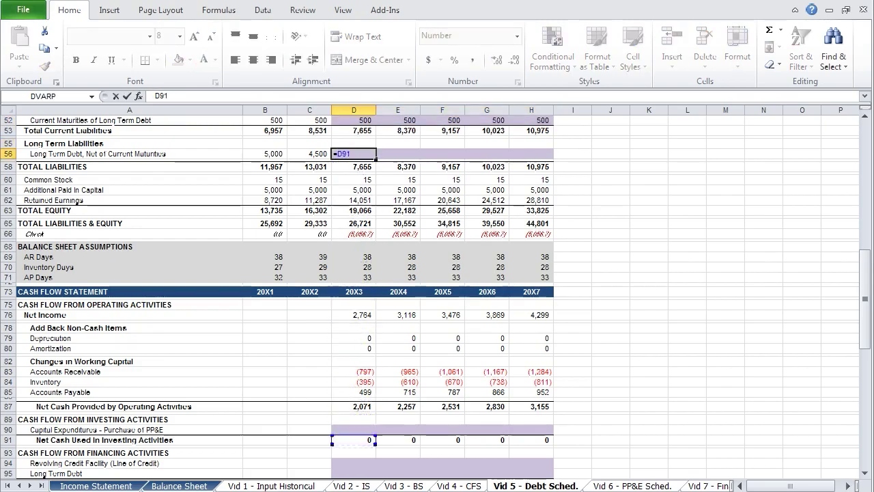
key("Down")
key("Down")
key("Down")
key("Down")
key("Down")
key("Down")
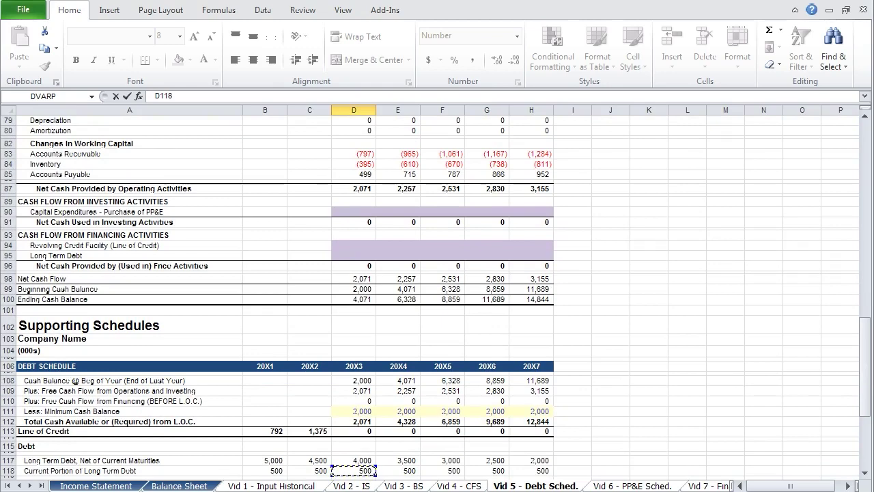
key("Return")
Copy the Long Term Debt, Net of Current Maturities link in D56 across to 20X7
key("shift+Right")
key("shift+Right")
key("shift+Right")
key("shift+Right")
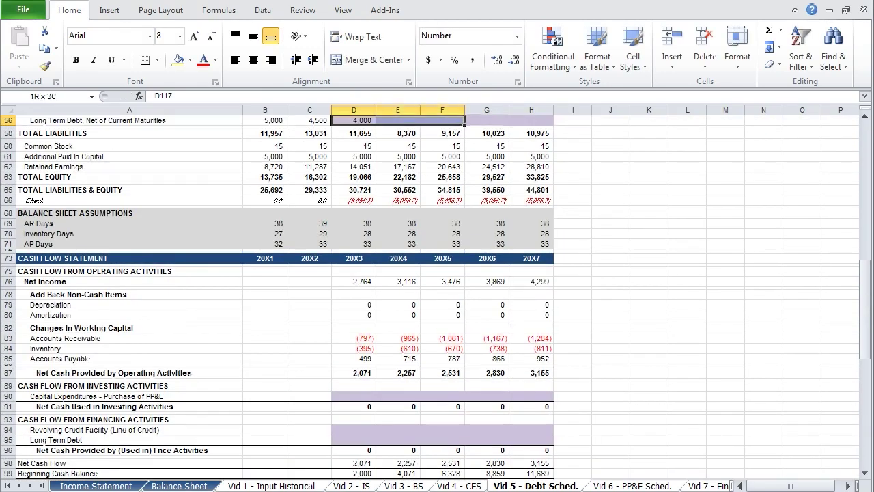
key("ctrl+r")
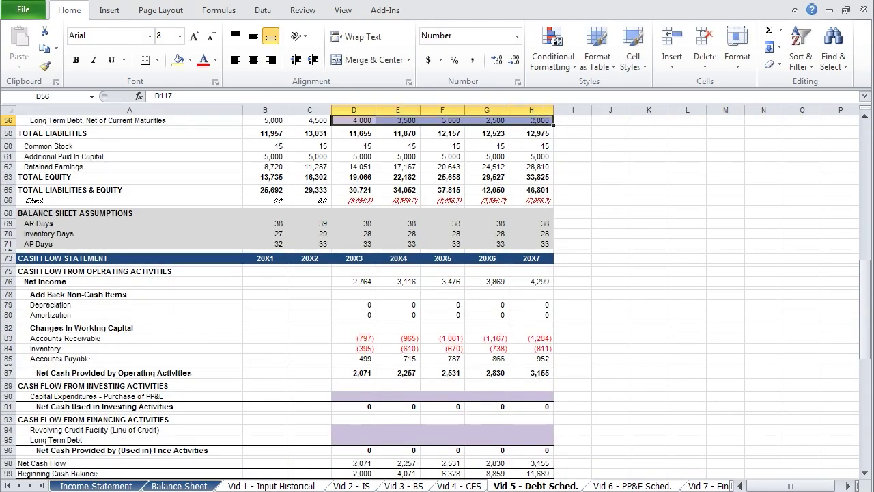
Remove the fill color from the Long Term Debt, Net of Current Maturities cells D56:H56
key("alt+h")
key("h")
key("n")
Remove the fill color from the Line of Credit and Current Maturities of Long Term Debt cells in D51:H52
key("Up")
key("Up")
key("Up")
key("Up")
key("Up")
key("Up")
key("Up")
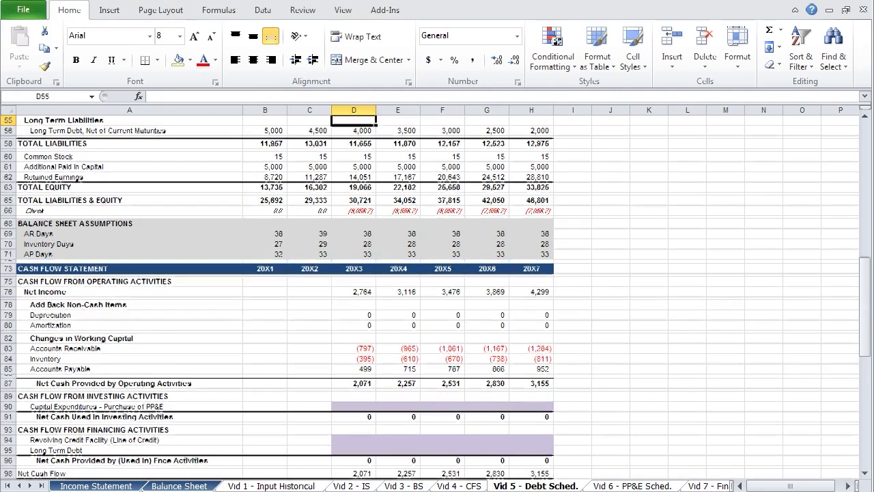
key("Down")
key("Down")
key("Down")
key("shift+Down")
key("shift+Right")
key("shift+Right")
key("shift+Right")
key("shift+Right")
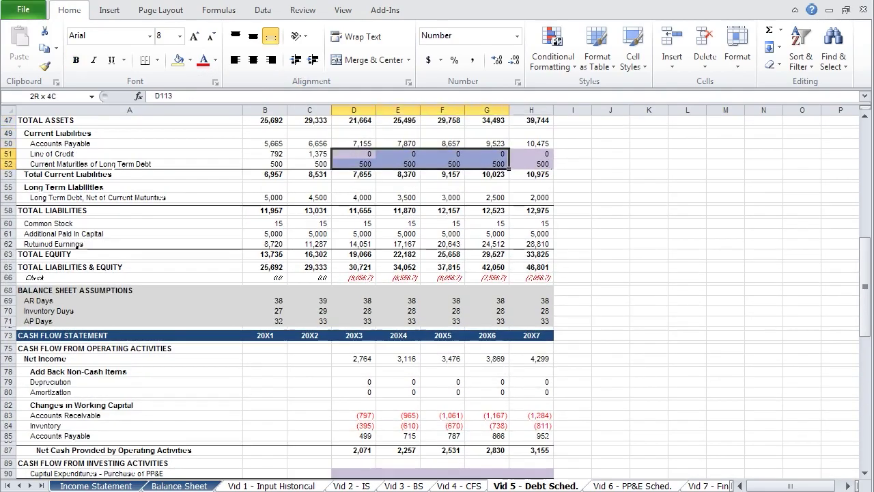
key("alt+h")
key("h")
key("n")
Examine the cash flow statement, including its financing section, and the debt schedule below it
key("Down")
key("Down")
key("Down")
key("Down")
key("Down")
key("Down")
key("Down")
key("Down")
key("Down")
key("Down")
key("Down")
key("Down")
key("Down")
key("Down")
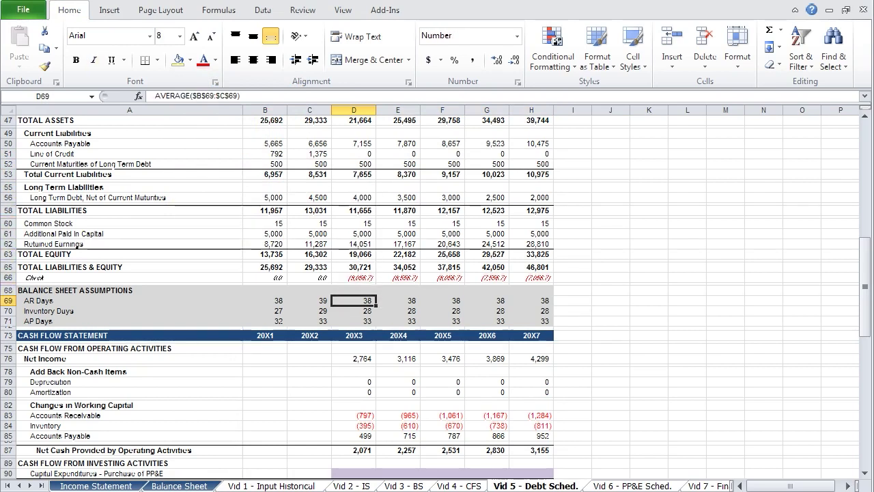
key("Down")
key("Down")
key("Down")
key("Down")
key("Down")
key("Down")
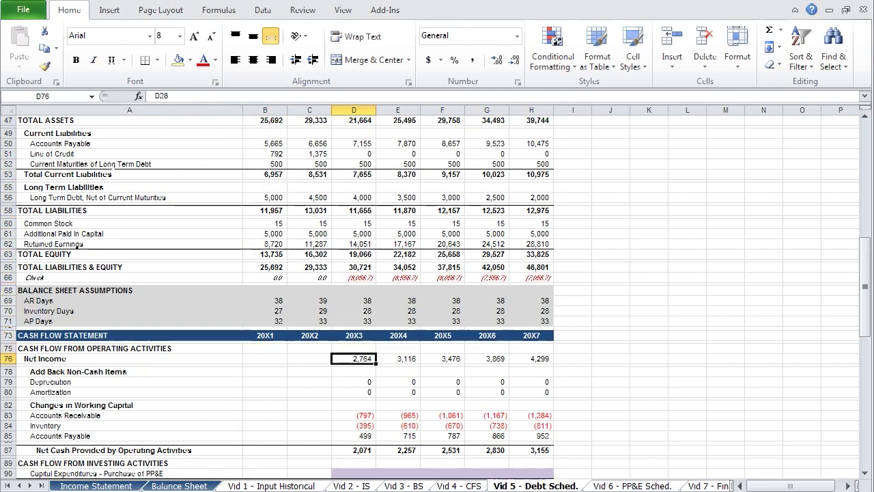
key("Down")
key("Down")
key("Down")
key("Down")
key("Down")
key("Down")
key("Down")
key("Down")
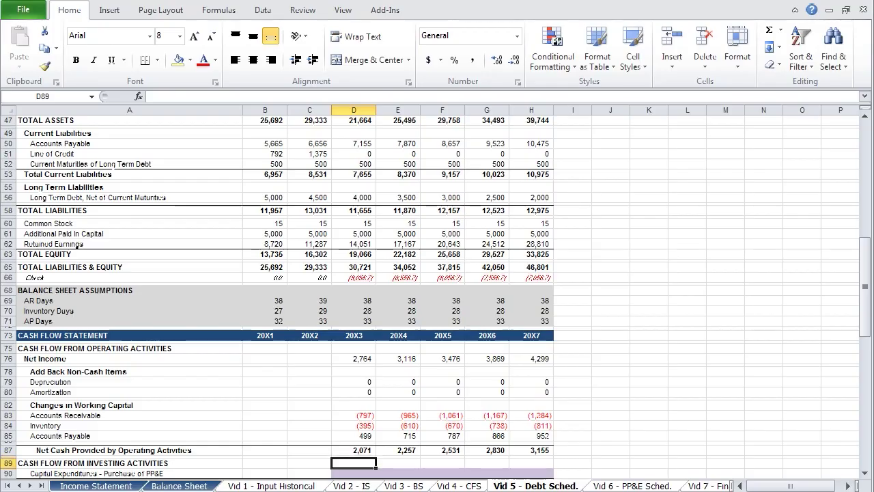
key("Down")
key("Down")
key("Down")
key("Down")
key("Down")
key("Down")
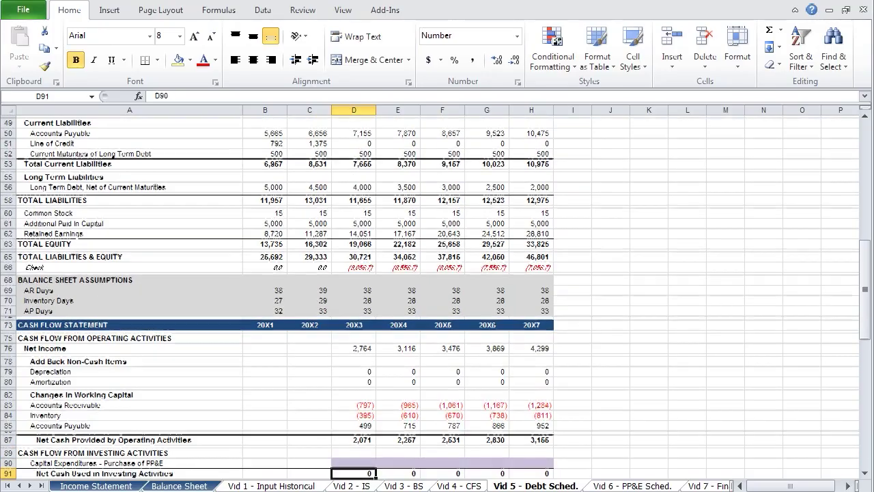
key("Down")
key("Down")
key("Down")
key("Down")
key("Down")
key("Down")
key("Down")
key("Down")
key("Down")
key("Down")
key("Down")
key("Down")
key("Down")
key("Down")
key("Down")
key("Down")
key("Down")
key("Down")
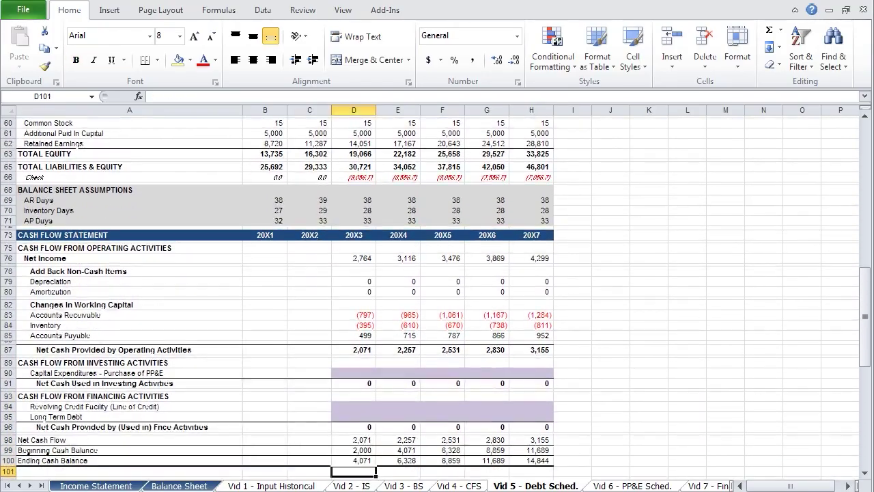
key("Down")
key("Down")
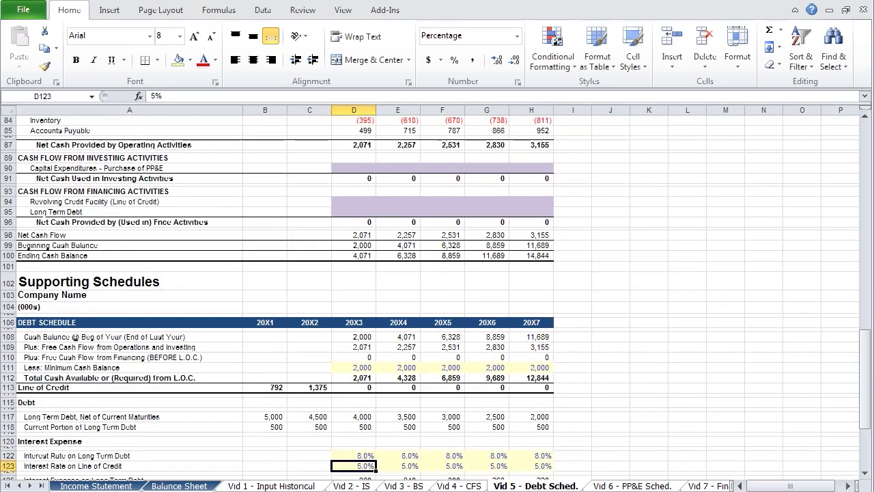
Calculate the 20X3 Revolving Credit Facility cash flow in D94 as the change in the debt schedule's Line of Credit, =D113-C113
key("Up")
key("Up")
key("Up")
key("Up")
key("Up")
key("Up")
key("Up")
key("Up")
key("Up")
key("Up")
key("Up")
key("Up")
key("Up")
key("Up")
key("Up")
key("Up")
key("Up")
key("Up")
key("Up")
key("Up")
key("Up")
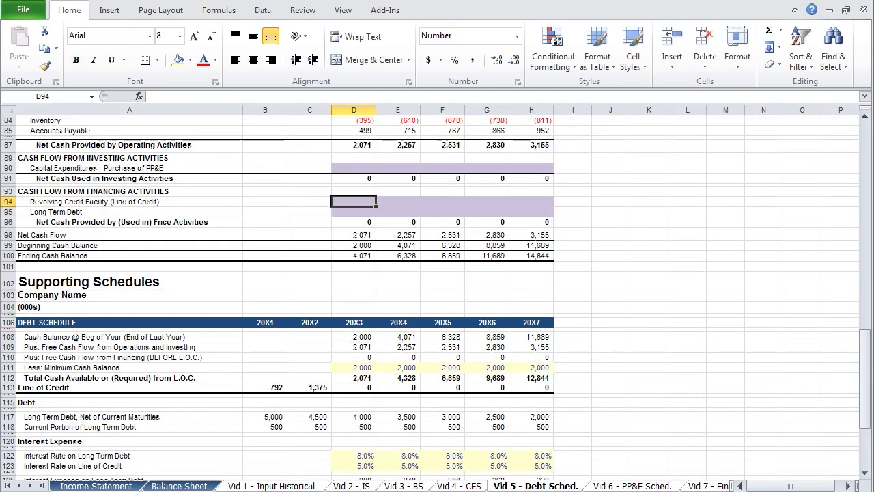
type("=")
key("Down")
key("Down")
key("Down")
key("Down")
key("Down")
key("Down")
key("Down")
key("Down")
key("Down")
key("Down")
key("Down")
key("Down")
key("Down")
key("Down")
key("Down")
key("Down")
key("Down")
key("Down")
key("Down")
key("Down")
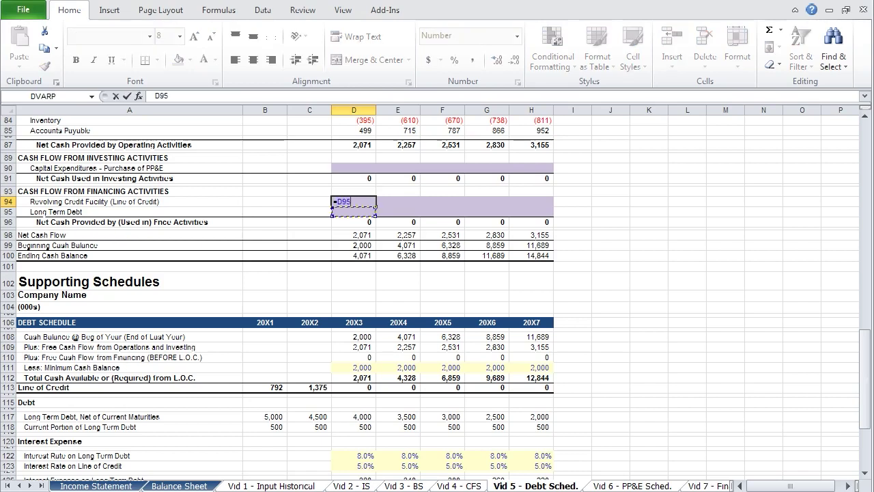
key("Up")
type("-")
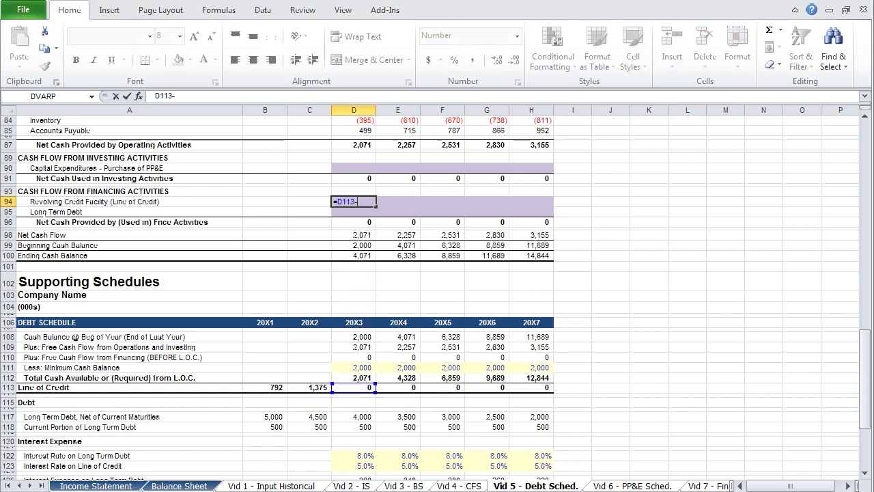
key("Down")
key("Down")
key("Down")
key("Down")
key("Down")
key("Down")
key("Down")
key("Down")
key("Down")
key("Down")
key("Down")
key("Down")
key("Down")
key("Down")
key("Down")
key("Down")
key("Left")
key("Return")
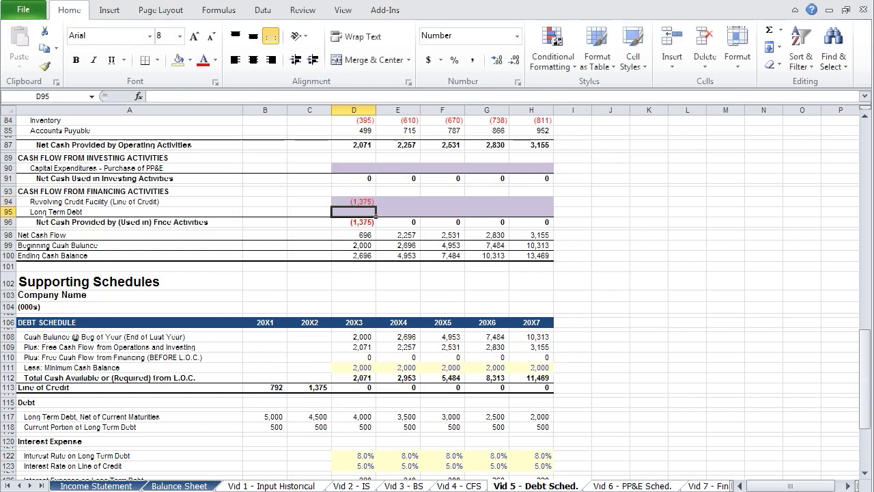
Check the 20X2 Line of Credit balance in C113 against the 20X3 balance in the debt schedule
key("Down")
key("Down")
key("Down")
key("Down")
key("Down")
key("Down")
key("Down")
key("Down")
key("Down")
key("Down")
key("Down")
key("Down")
key("Down")
key("Down")
key("Down")
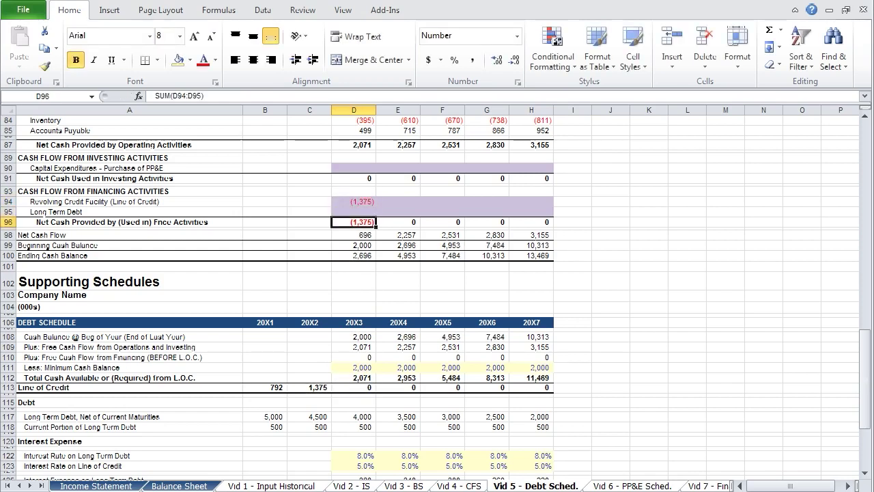
key("Left")
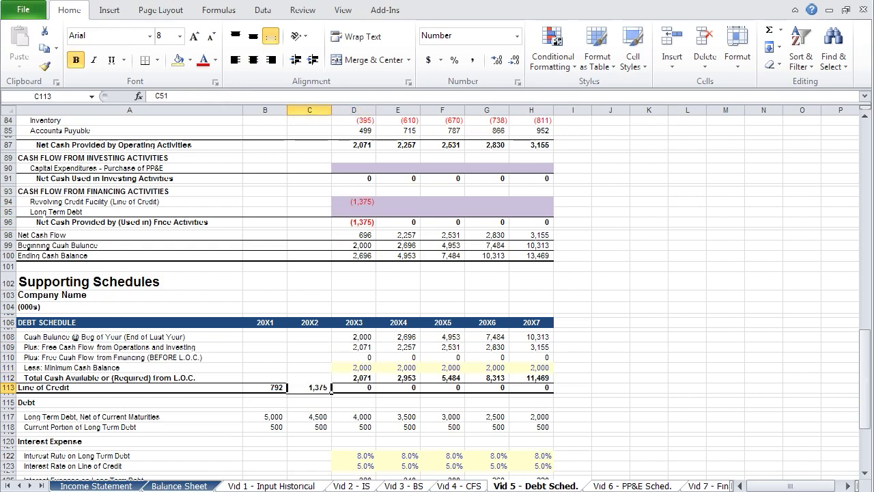
Calculate the 20X3 Long Term Debt cash flow in D95 as the change in the debt schedule's long term debt, =D117-C117
key("Up")
key("Up")
key("Up")
key("Up")
key("Up")
key("Up")
key("Up")
key("Up")
key("Up")
key("Up")
key("Up")
key("Up")
key("Up")
key("Up")
key("Up")
key("Right")
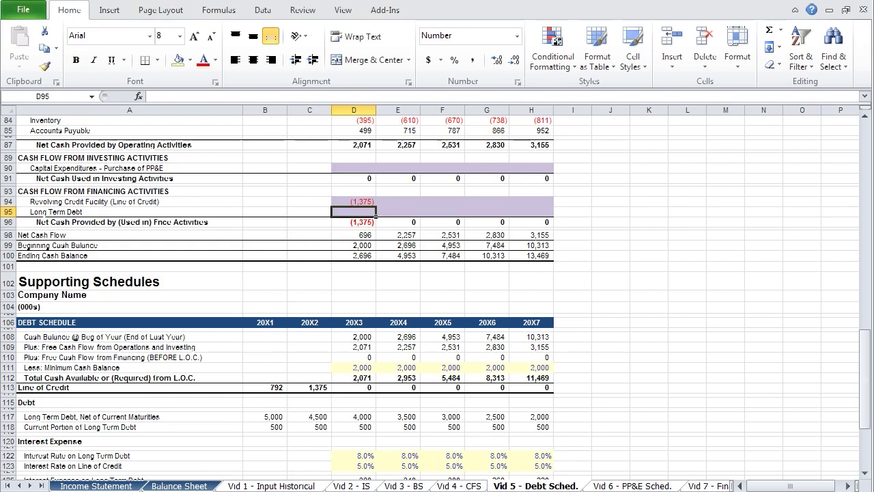
type("=")
key("Down")
key("Down")
key("Down")
key("Down")
key("Down")
key("Down")
key("Down")
key("Down")
key("Down")
key("Down")
key("Down")
key("Down")
key("Down")
key("Down")
key("Down")
key("Down")
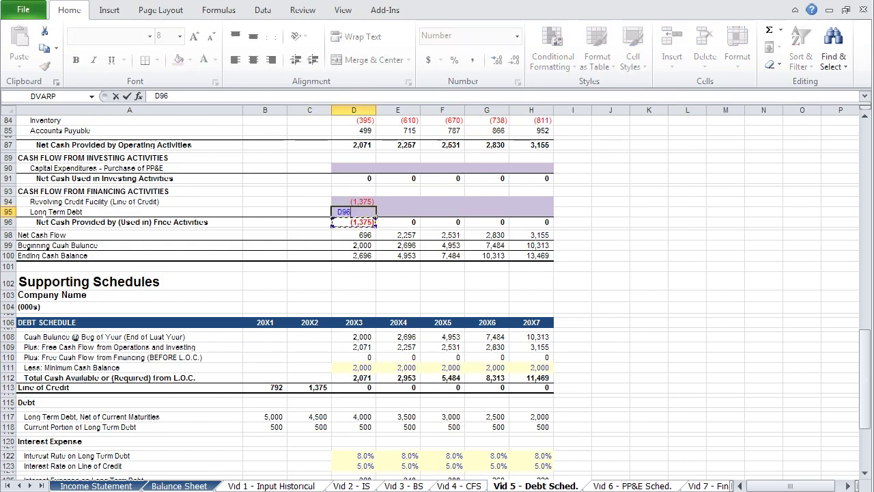
key("Down")
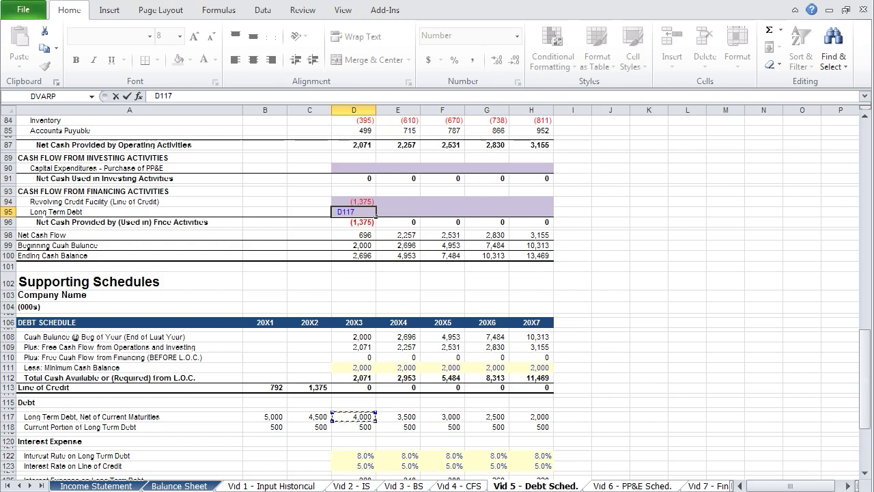
key("minus")
key("Down")
key("Down")
key("Down")
key("Down")
key("Down")
key("Down")
key("Down")
key("Down")
key("Down")
key("Down")
key("Down")
key("Down")
key("Down")
key("Down")
key("Down")
key("Down")
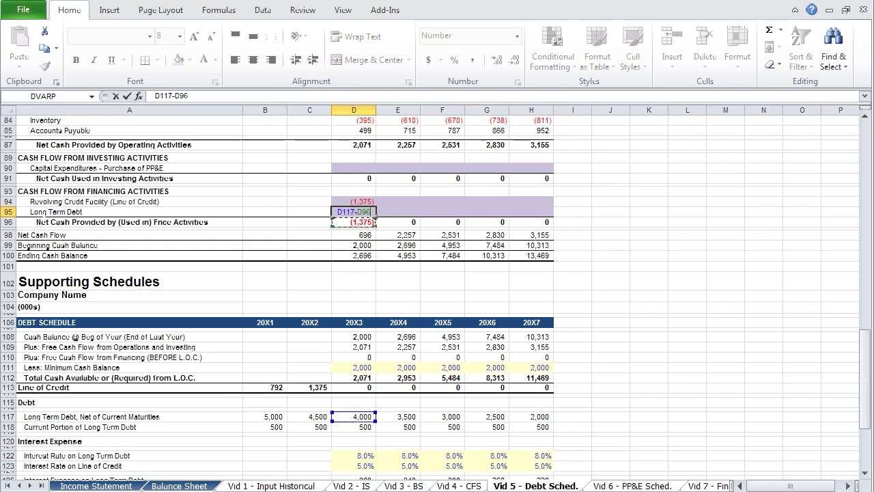
key("Down")
key("Left")
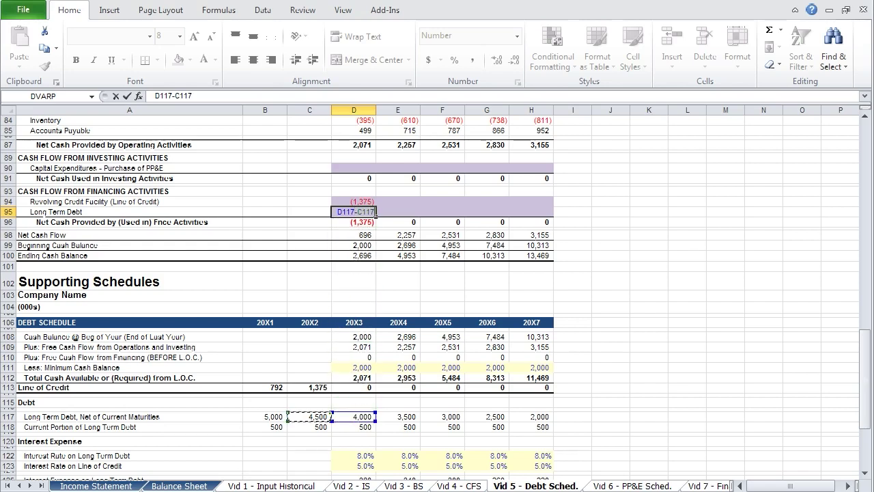
key("Return")
Copy the Revolving Credit Facility and Long Term Debt formulas across to 20X7 and remove the fill color from D94:H95
key("Up")
key("shift+Up")
key("shift+Right")
key("shift+Right")
key("shift+Right")
key("shift+Right")
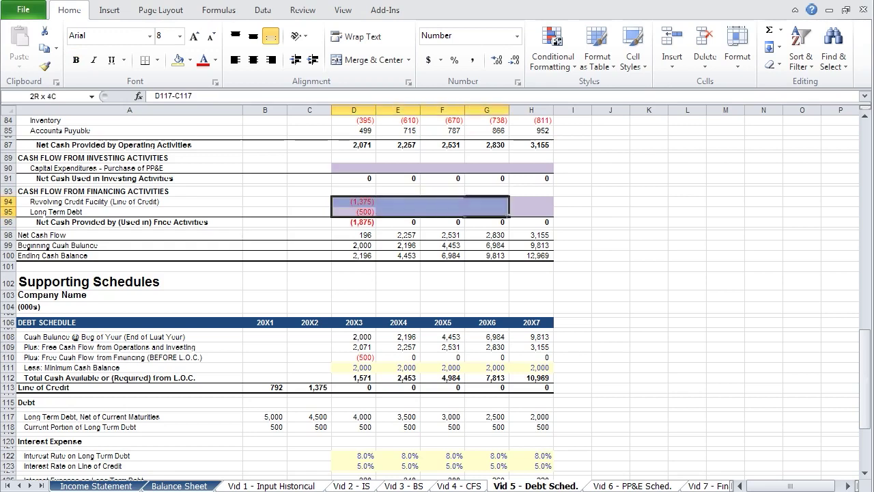
key("ctrl+r")
key("alt")
key("h")
key("h")
key("n")
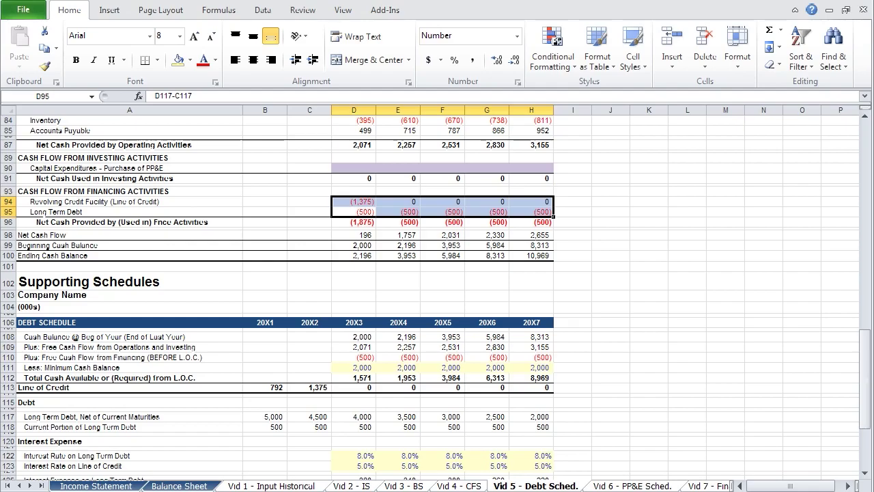
Review the debt schedule and its interest expense rows down to the PP&E schedule
key("Down")
key("Down")
key("Down")
key("Down")
key("Down")
key("Down")
key("Down")
key("Down")
key("Down")
key("Down")
key("Down")
key("Down")
key("Down")
key("Down")
key("Down")
key("Down")
key("Down")
key("Down")
key("Down")
key("Down")
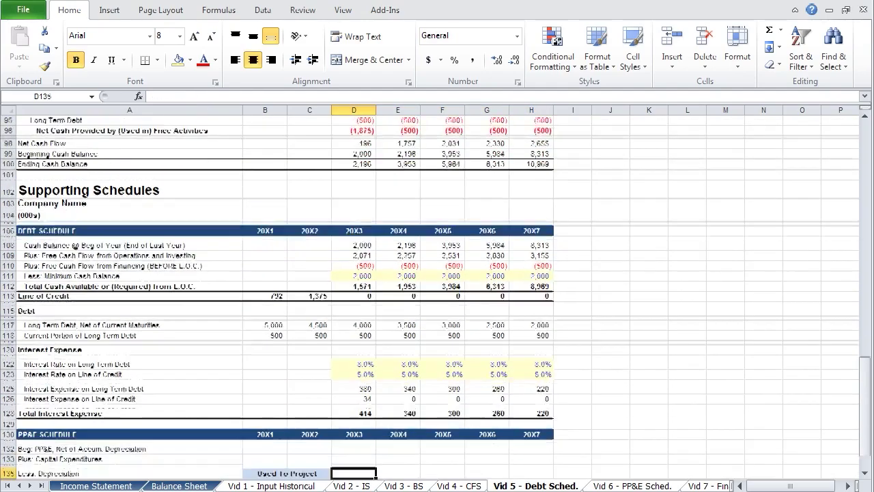
key("Down")
key("Down")
key("Down")
key("Down")
key("Down")
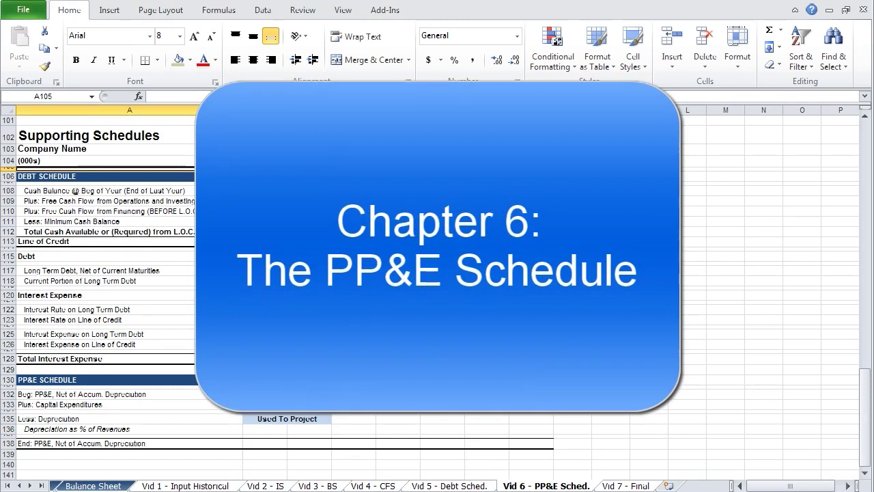
Examine the PP&E schedule's rows on the Vid 6 - PP&E Sched. sheet, from beginning PP&E through capital expenditures and depreciation
key("Down")
key("Down")
key("Down")
key("Down")
key("Down")
key("Down")
key("Down")
key("Down")
key("Down")
key("Down")
key("Down")
key("Down")
key("Down")
key("Down")
key("Down")
key("Down")
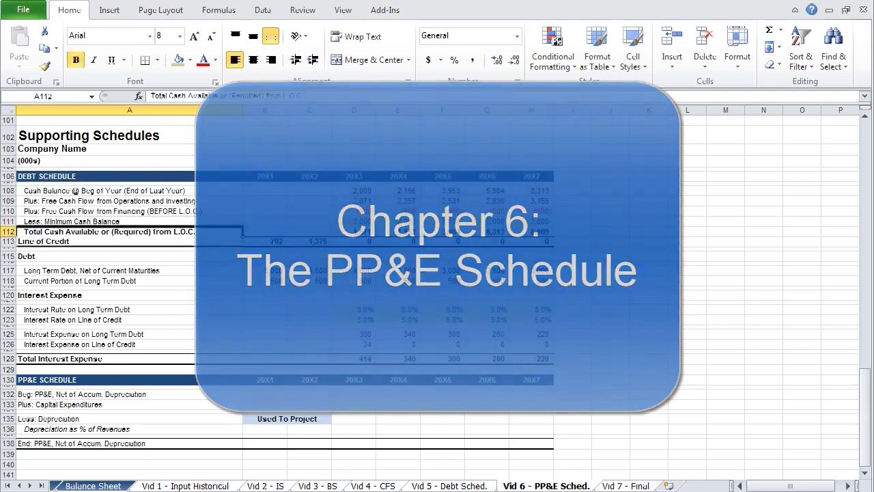
key("Down")
key("Down")
key("Down")
key("Down")
key("Down")
key("Down")
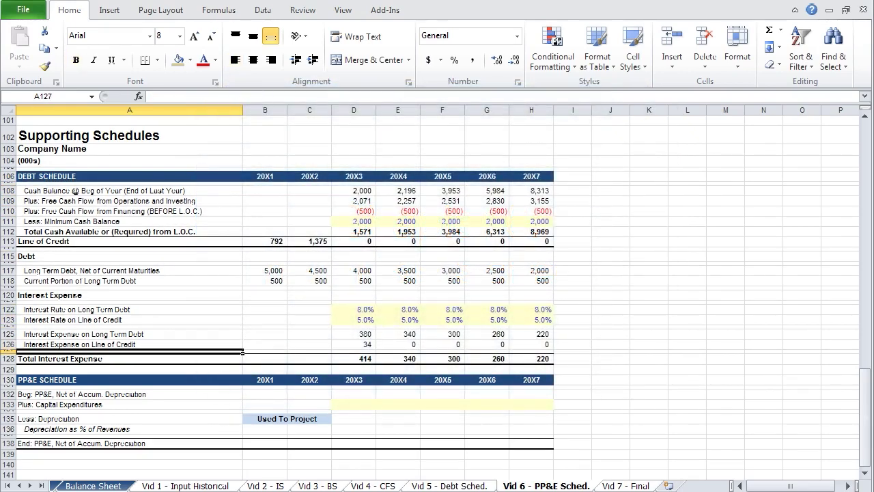
key("Down")
key("Down")
key("Down")
key("Down")
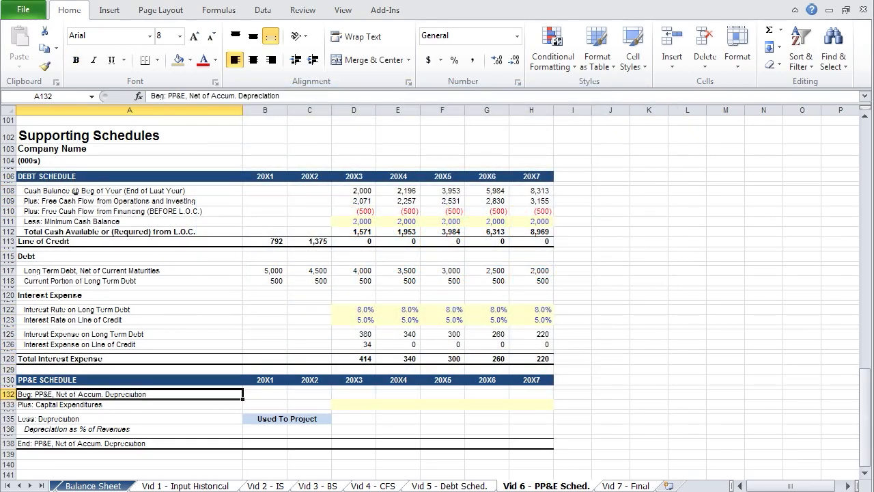
key("Down")
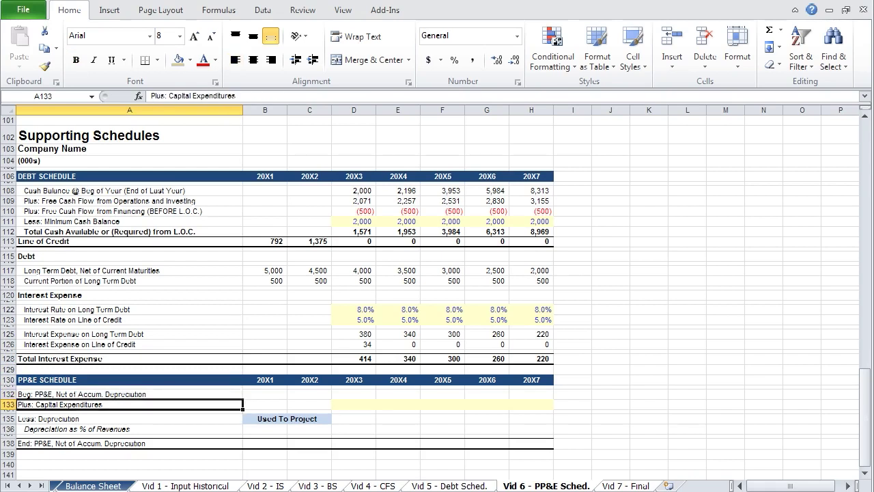
key("Down")
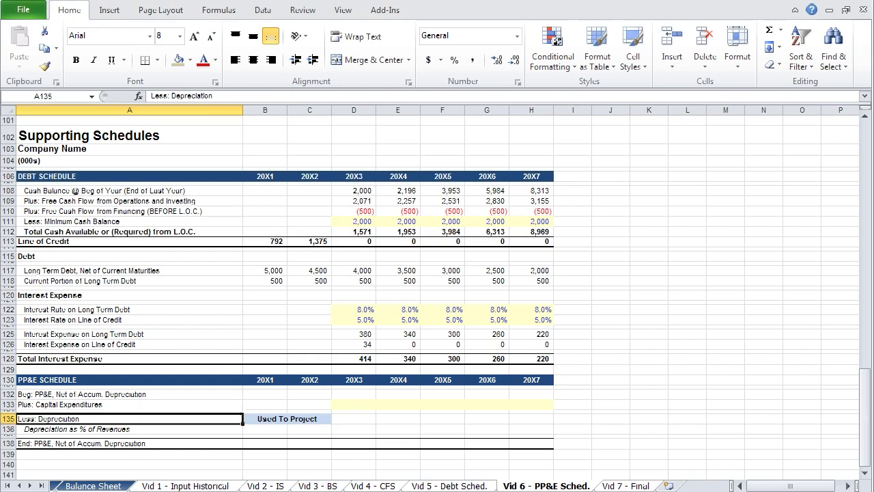
key("Up")
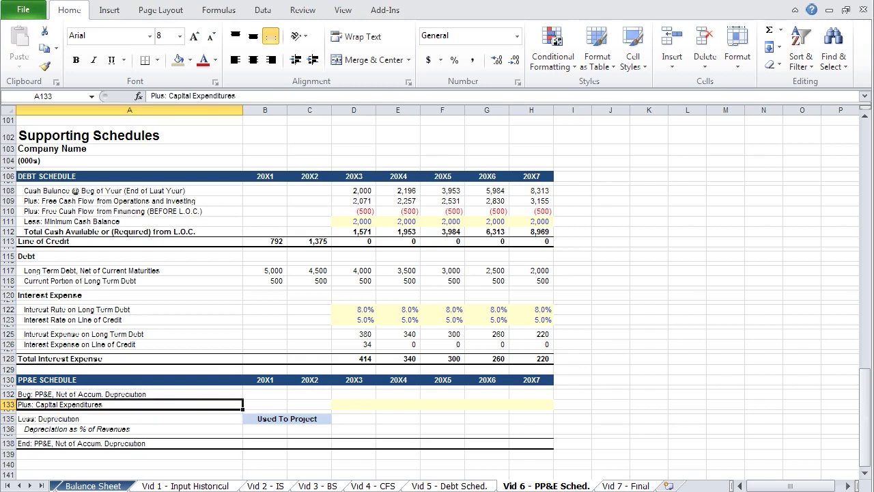
left_click(130, 419)
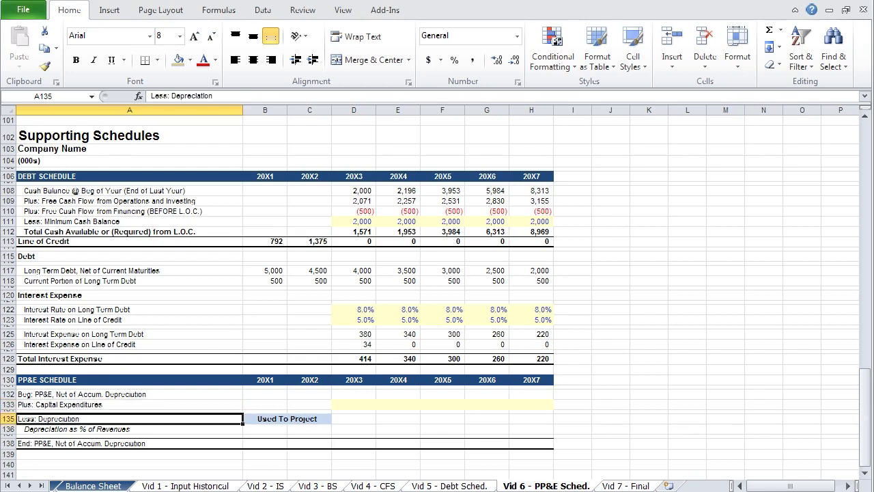
Link the 20X3 beginning PP&E in D132, in bold, to the balance sheet's 20X2 PP&E, Net of Accum. Depreciation in C45
key("Right")
key("Right")
key("Right")
key("Left")
key("Up")
key("Up")
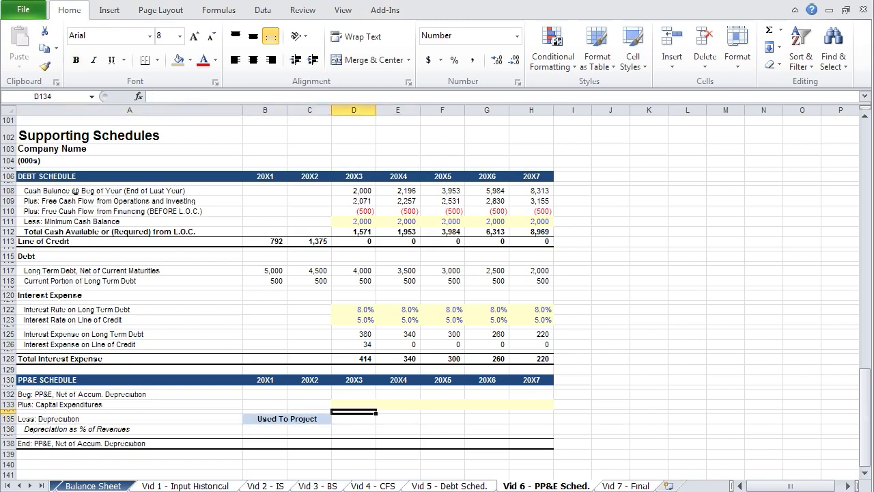
key("ctrl+b")
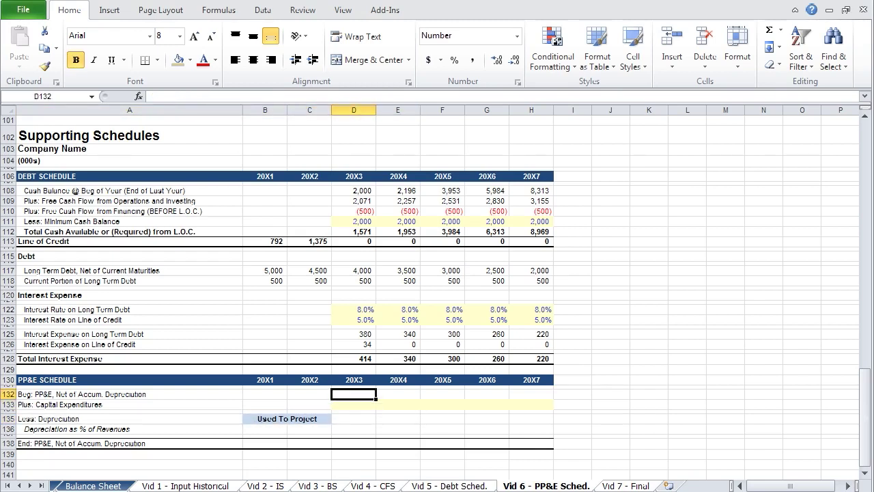
type("=")
key("Left")
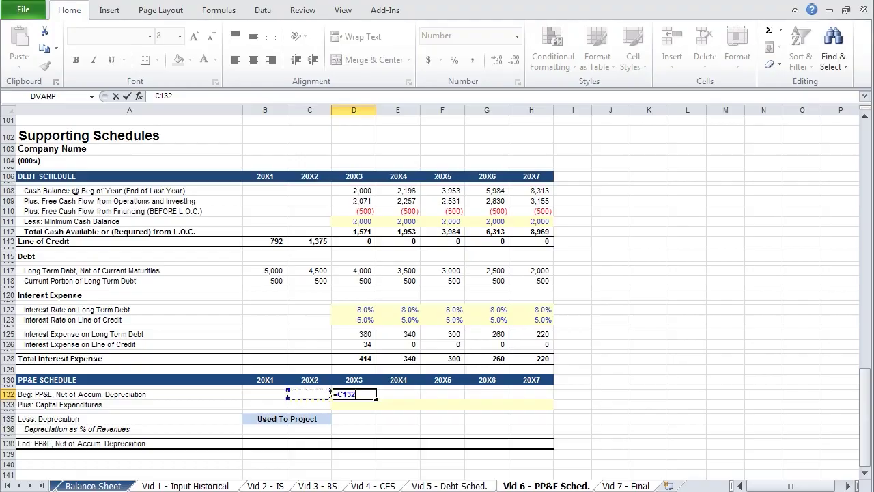
key("Up")
key("Up")
key("Up")
key("Up")
key("Up")
key("Up")
key("Up")
key("Up")
key("Up")
key("Up")
key("Up")
key("Up")
key("Up")
key("Up")
key("Up")
key("Up")
key("Up")
key("Up")
key("Up")
key("Up")
key("Up")
key("Up")
key("Up")
key("Up")
key("Up")
key("Up")
key("Up")
key("Up")
key("Up")
key("Up")
key("Up")
key("Up")
key("Up")
key("Up")
key("Up")
key("Up")
key("Up")
key("Up")
key("Up")
key("Up")
key("Up")
key("Up")
key("Up")
key("Up")
key("Up")
key("Up")
key("Up")
key("Up")
key("Up")
key("Up")
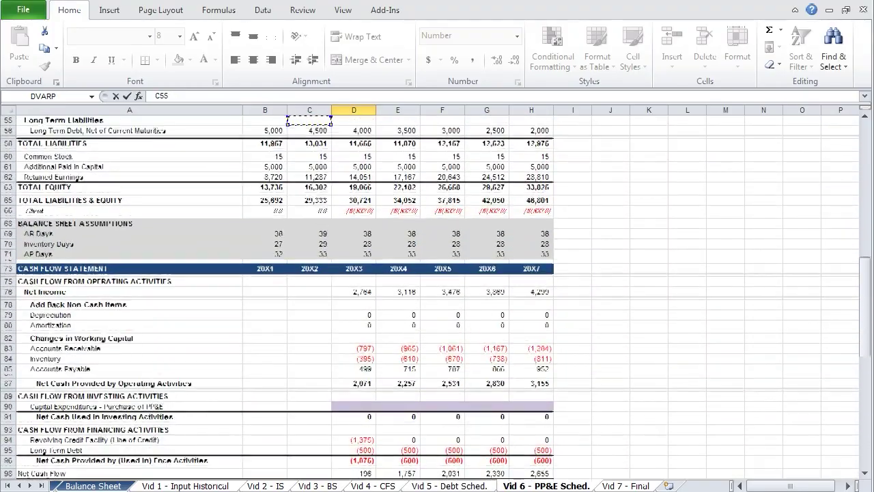
key("Up")
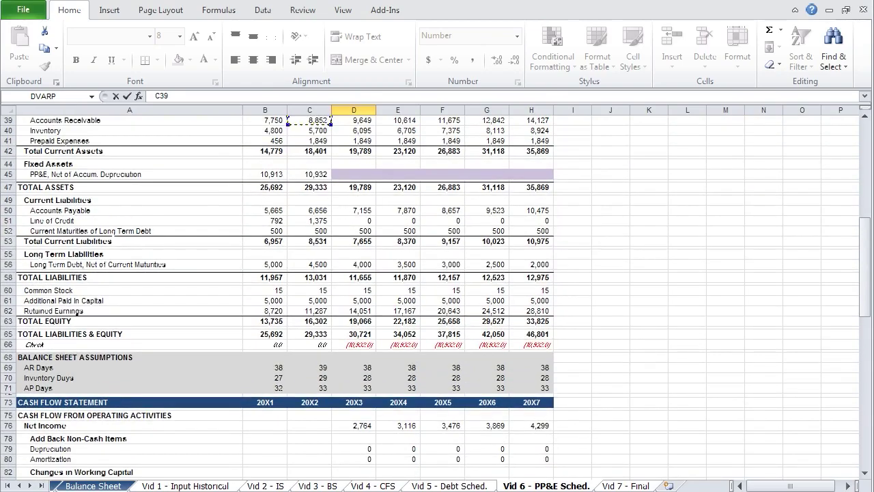
key("Up")
key("Down")
key("Down")
key("Down")
key("Down")
key("Down")
key("Down")
key("Return")
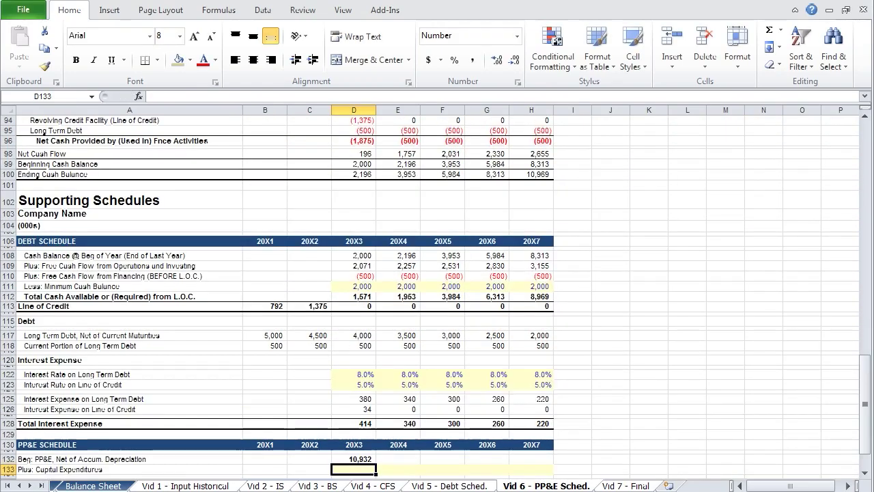
Calculate 20X1 depreciation as a percentage of revenues in B136 by dividing income statement depreciation B31 by revenue B7
key("Down")
key("Down")
key("Down")
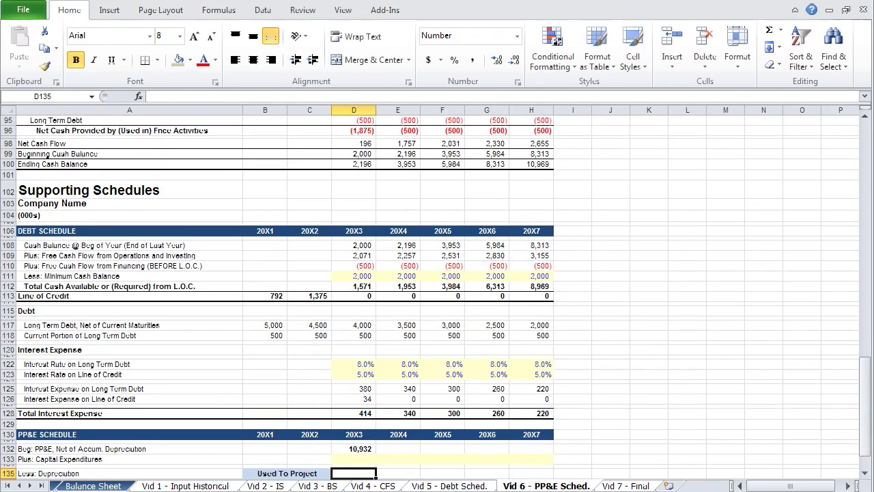
key("Left")
key("Left")
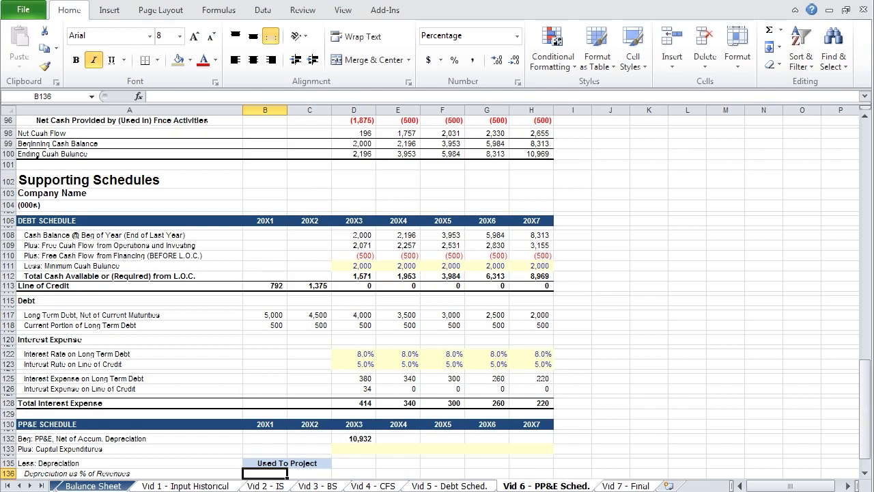
type("=")
key("Up")
key("Up")
key("Up")
key("Up")
key("Up")
key("Up")
key("Up")
key("Up")
key("Up")
key("Up")
key("Up")
key("Up")
key("Up")
key("Up")
key("Up")
key("Up")
key("Up")
key("Up")
key("Up")
key("Up")
key("Up")
key("Up")
key("Up")
key("Up")
key("Up")
key("Up")
key("Up")
key("Up")
key("Up")
key("Up")
key("Up")
key("Up")
key("Up")
key("Up")
key("Up")
key("Up")
key("Up")
key("Up")
key("Up")
key("Up")
key("Up")
key("Up")
key("Up")
key("Up")
key("Up")
key("Up")
key("Up")
key("Up")
key("Up")
key("Up")
key("Up")
key("Up")
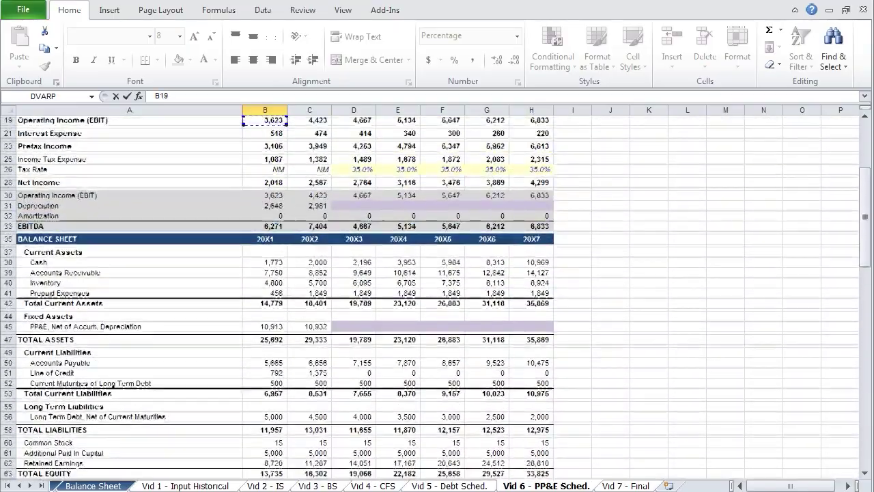
key("Up")
key("Up")
key("Down")
key("Down")
key("Down")
key("Down")
key("Down")
key("Down")
key("Down")
key("Down")
key("Down")
type("/")
key("ctrl+Down")
key("Up")
key("Up")
key("Up")
key("Up")
key("Up")
key("Up")
key("Up")
key("Up")
key("Up")
key("Up")
key("Up")
key("Up")
key("Up")
key("Up")
key("Up")
key("Up")
key("Up")
key("Up")
key("Up")
key("Up")
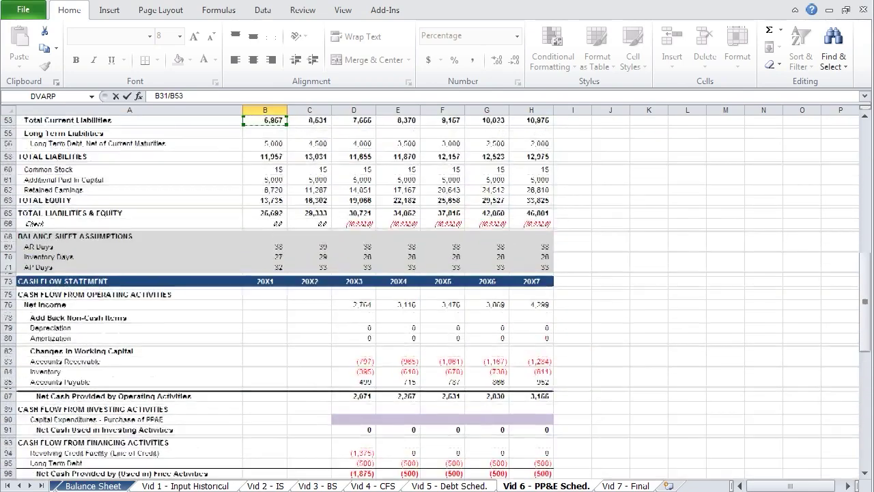
key("Up")
key("Up")
key("Up")
key("Up")
key("Up")
key("Up")
key("Up")
key("Up")
key("Up")
key("Up")
key("Up")
key("Up")
key("Up")
key("Up")
key("Up")
key("Up")
key("Up")
key("Up")
key("Up")
key("Up")
key("Down")
key("Down")
key("Down")
key("Down")
key("Down")
key("Return")
Copy the 20X1 depreciation percentage formula across to 20X2 in C136
key("Up")
key("shift+Right")
key("ctrl+r")
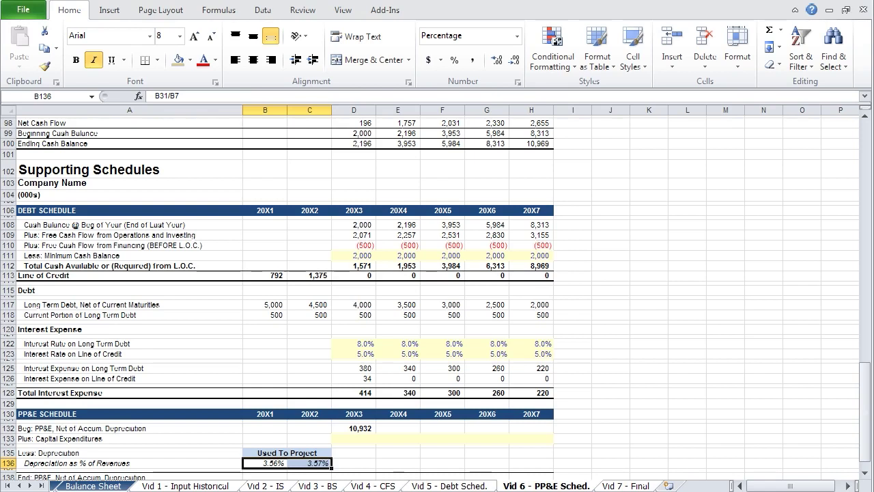
Project the 20X3 depreciation percentage in D136 as the average of the historical percentages, using the absolute range $B$136:$C$136
key("Right")
key("Right")
type("=")
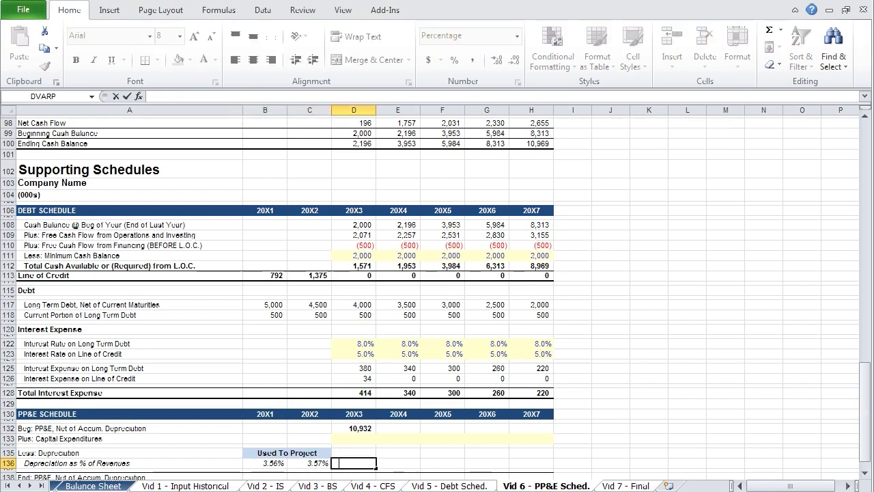
type("A")
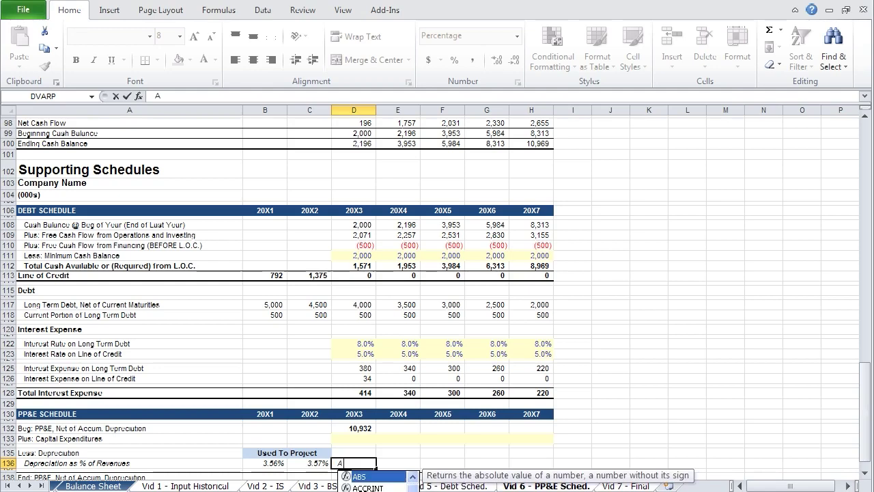
type("VERAGE(")
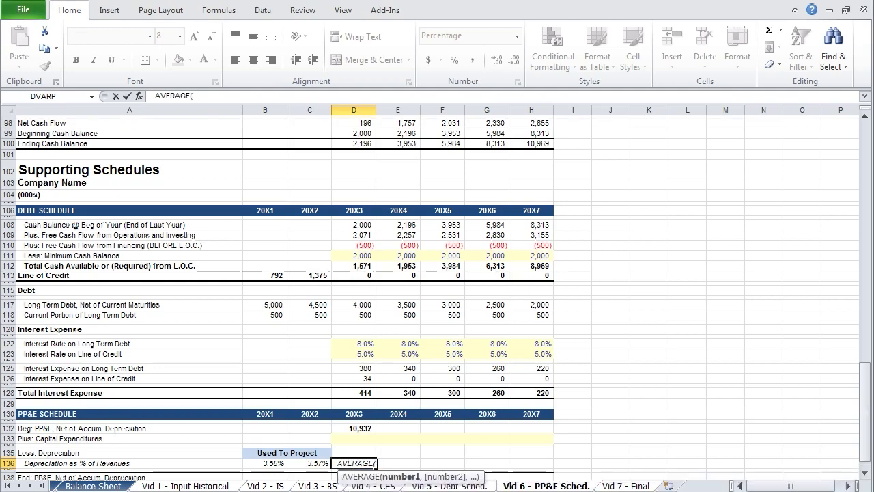
key("Left")
key("shift+Left")
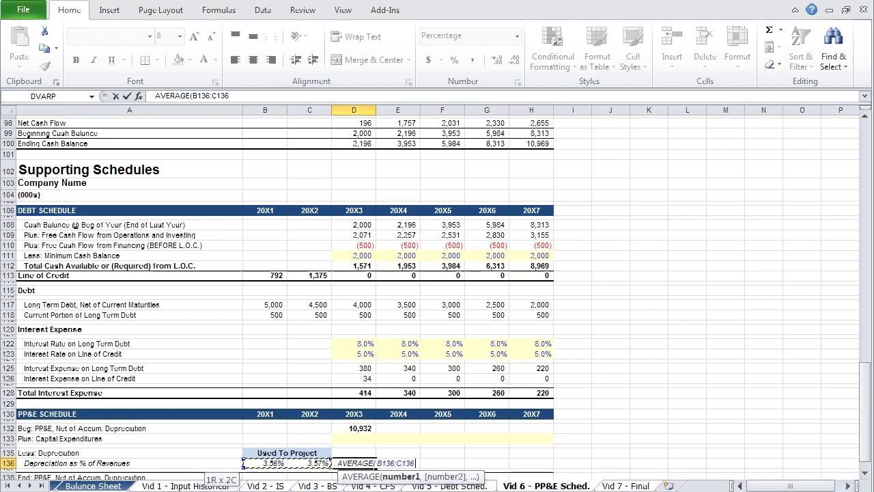
key("F4")
type(")")
key("ctrl+Return")
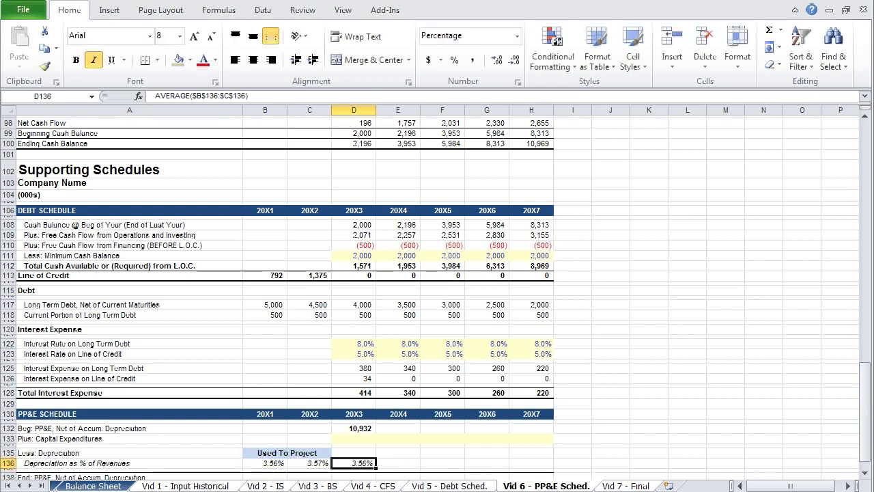
Copy the average depreciation percentage formula from D136 across to 20X7 in H136
key("shift+Right")
key("shift+Right")
key("shift+Right")
key("shift+Right")
key("ctrl+r")
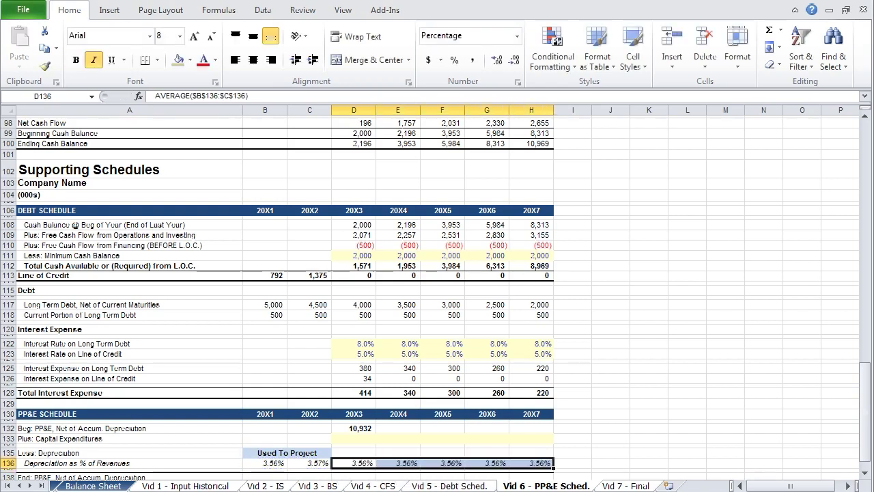
Calculate 20X3 depreciation in D135 by multiplying 20X3 revenue D7 by the depreciation percentage in D136
left_click(354, 453)
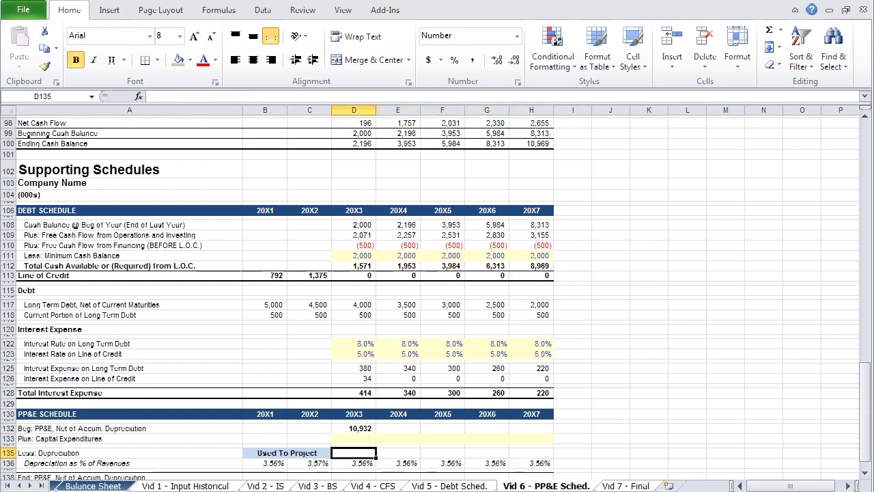
type("=")
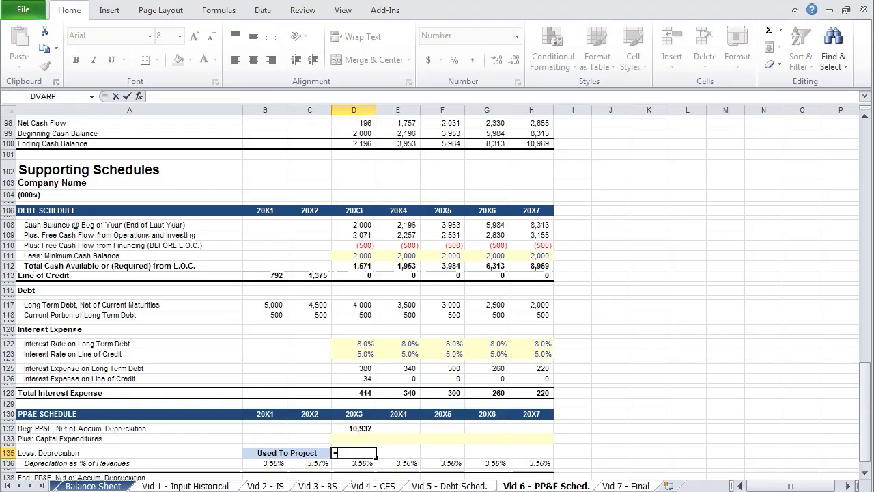
key("Up")
key("Up")
key("Up")
scroll(354, 273, "up", 1)
left_click(354, 120)
scroll(354, 274, "up", 20)
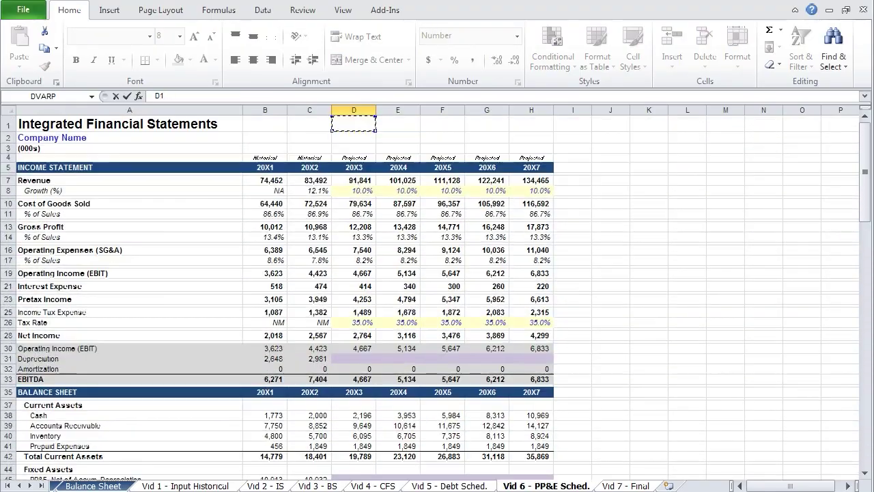
left_click(354, 180)
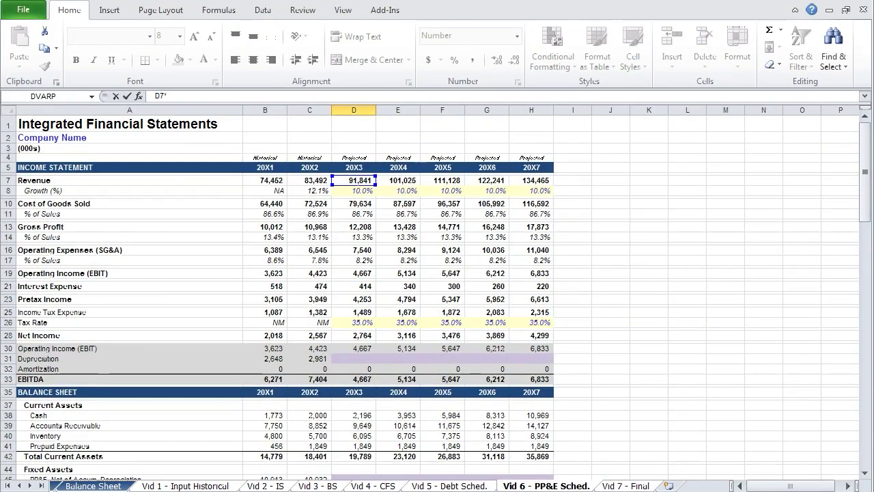
type("*")
key("Down")
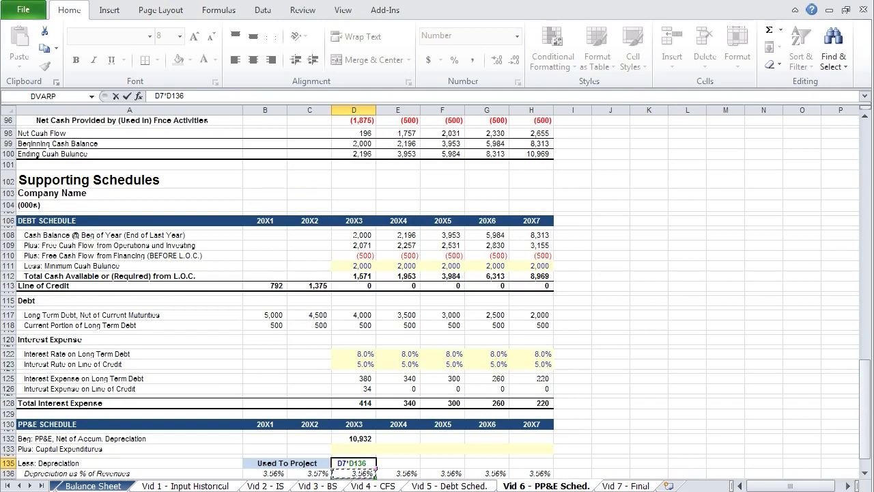
key("Return")
Copy the 20X3 depreciation formula in D135 across to 20X7 in H135
key("Up")
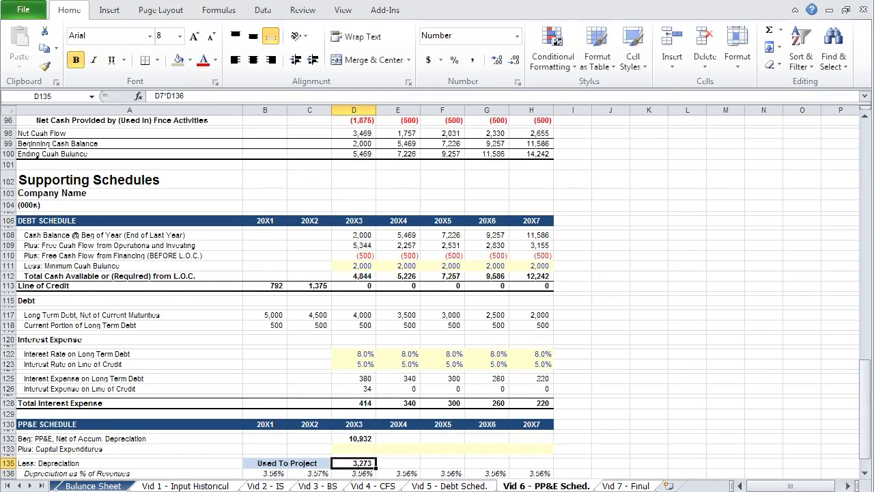
key("shift+Right")
key("shift+Right")
key("shift+Right")
key("shift+Right")
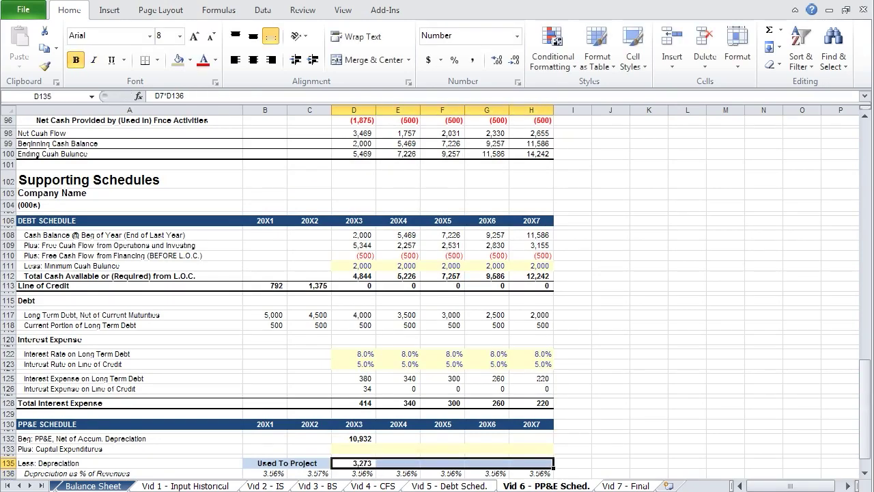
key("ctrl+r")
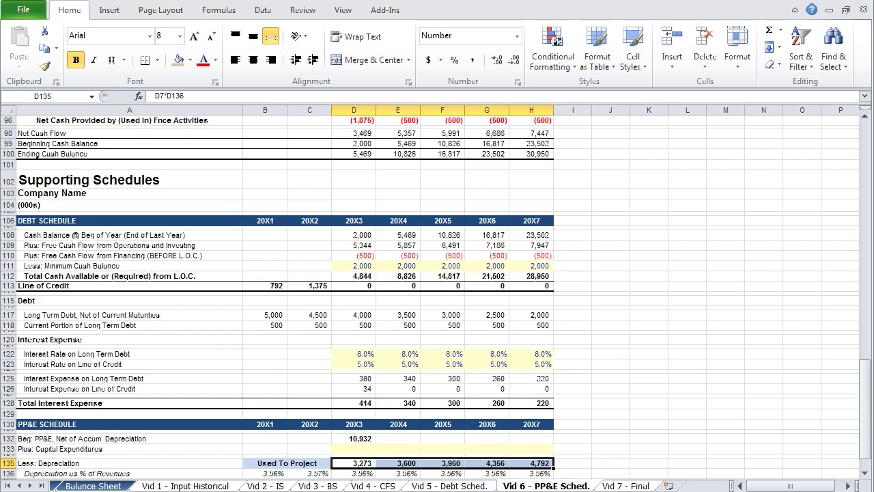
Enter 20X3 capital expenditures of 3500 in D133 and set 20X4 in E133 to D133 plus 500
left_click(354, 449)
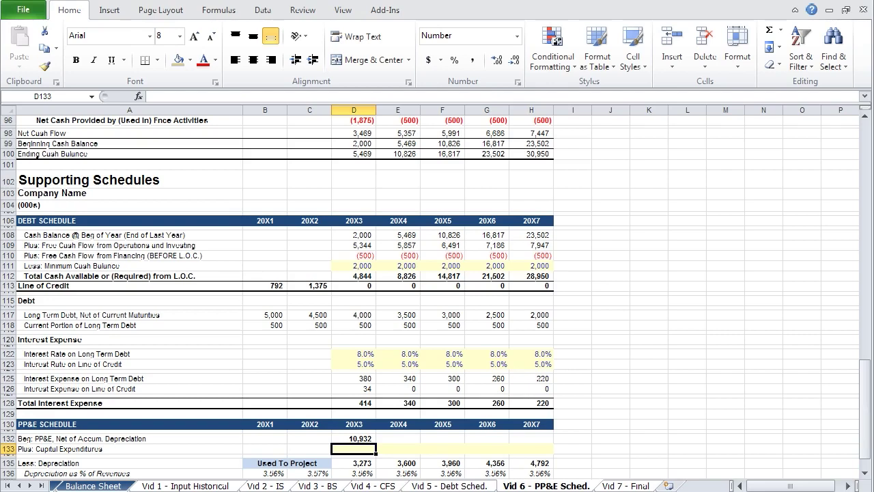
type("3500")
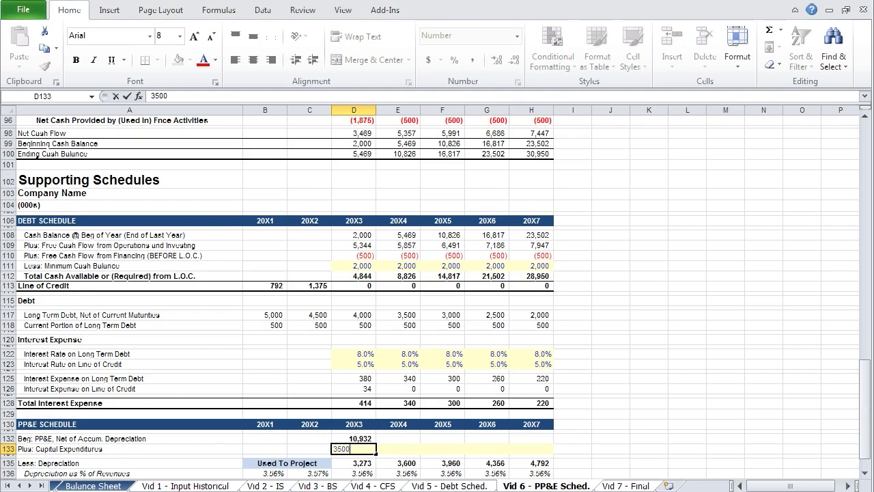
key("Tab")
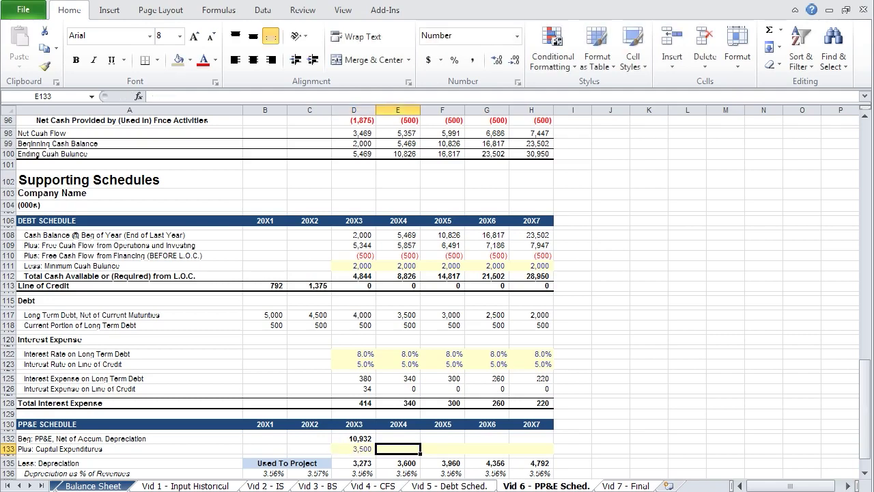
type("+")
key("Left")
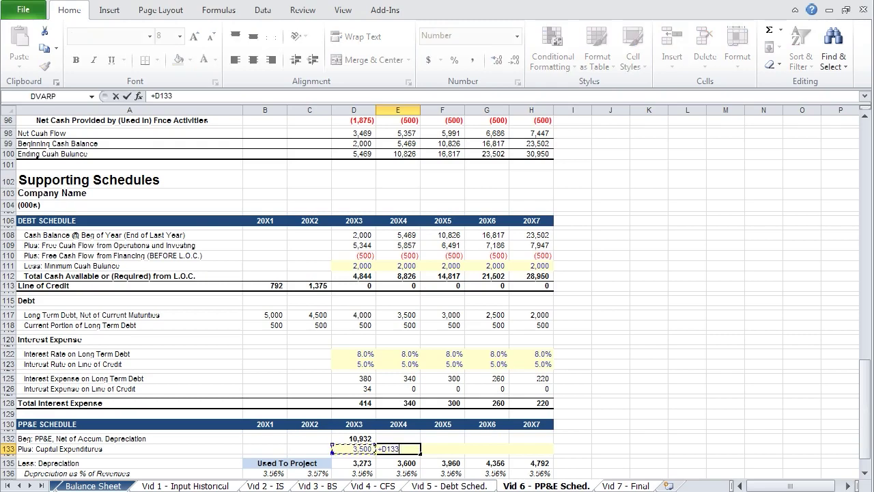
type("+500")
key("Return")
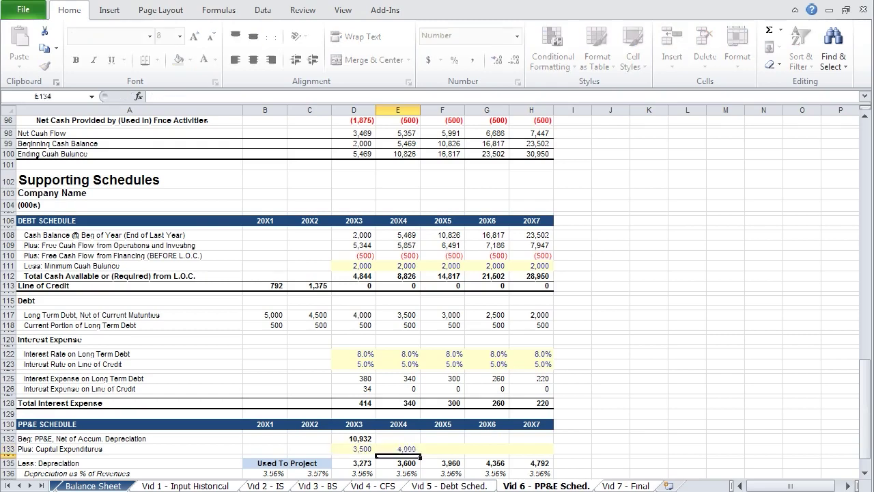
Copy the 20X4 capital expenditures formula in E133 across to 20X7 in H133
left_click_drag(398, 449, 539, 449)
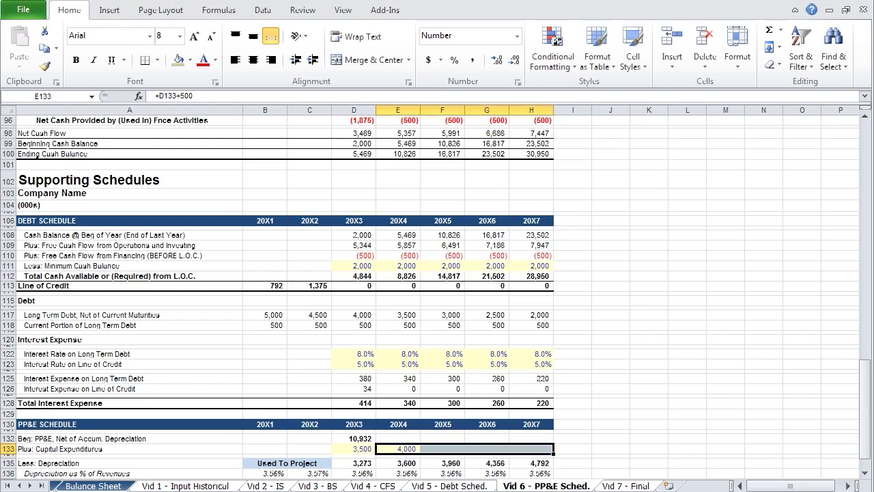
key("ctrl+r")
Calculate 20X3 ending PP&E in D138 as beginning PP&E D132 plus capital expenditures D133 minus depreciation D135
key("Down")
key("Down")
key("Down")
key("Down")
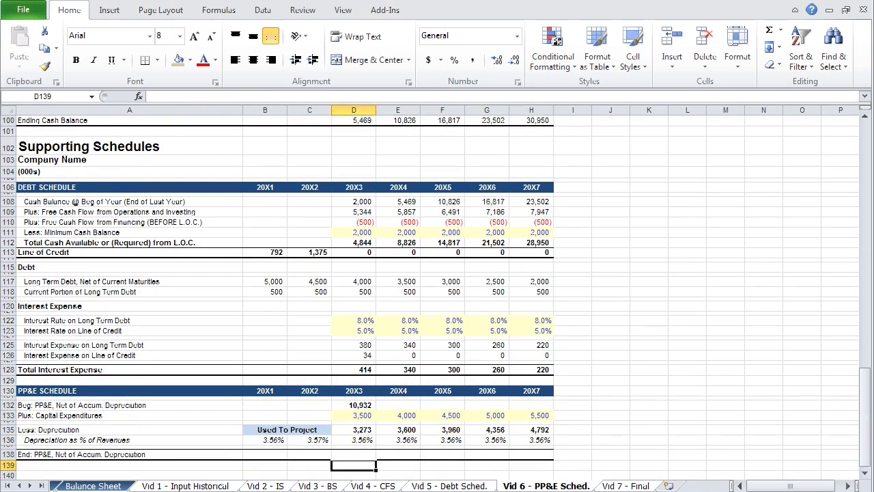
left_click(354, 454)
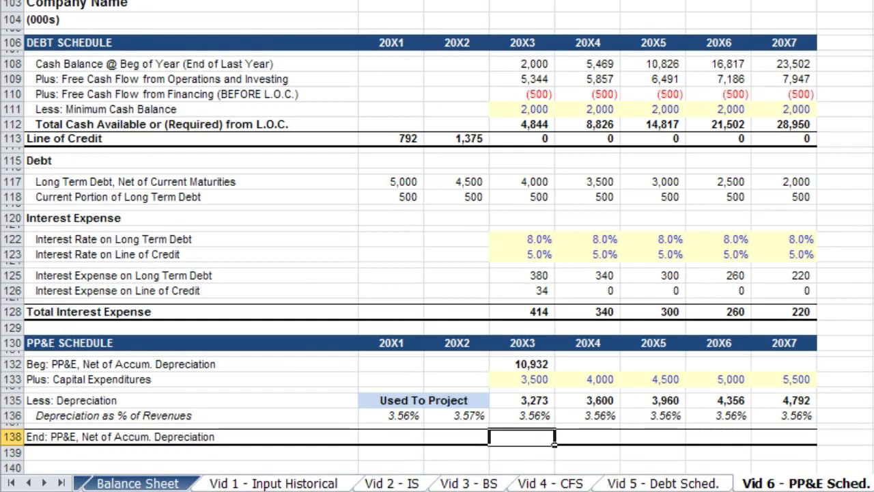
type("+")
key("Up")
key("Up")
key("Up")
key("Up")
key("Up")
key("Up")
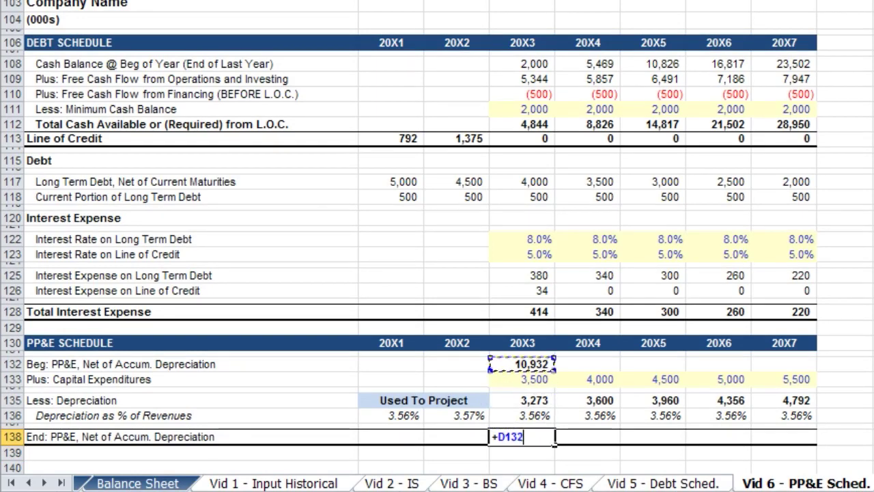
type("+")
key("Up")
key("Up")
key("Up")
key("Up")
key("Up")
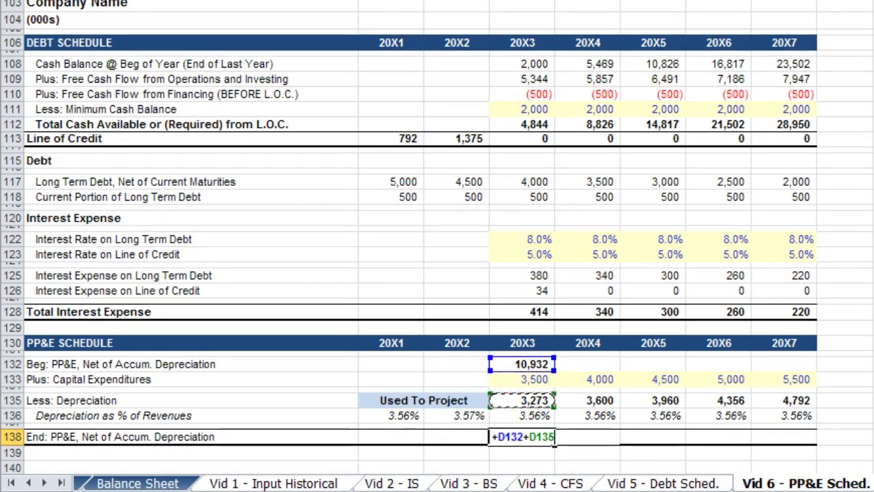
type("-")
key("Up")
key("Up")
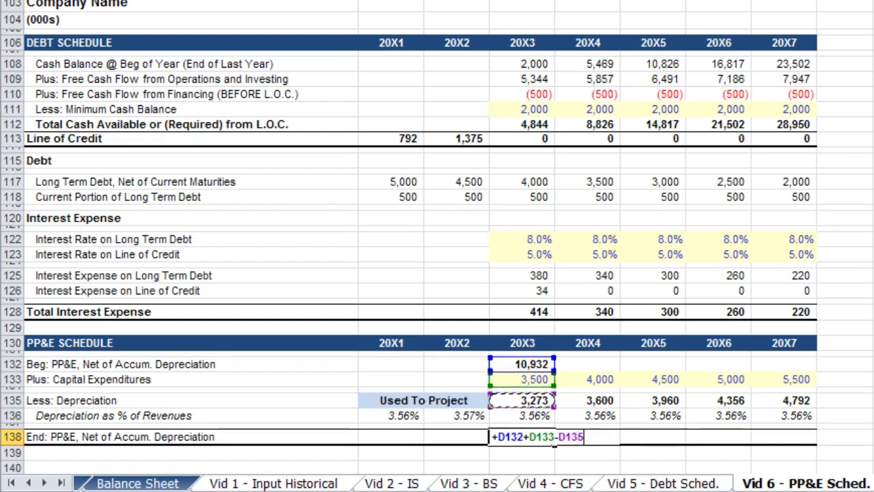
key("Return")
Copy the ending PP&E formula in D138 across to 20X7 in H138
left_click_drag(514, 436, 746, 439)
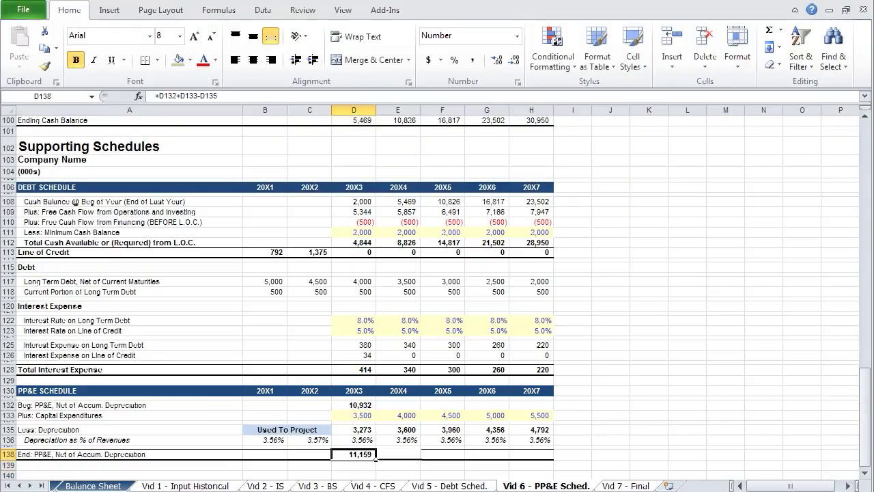
left_click_drag(507, 454, 547, 455)
key("ctrl+r")
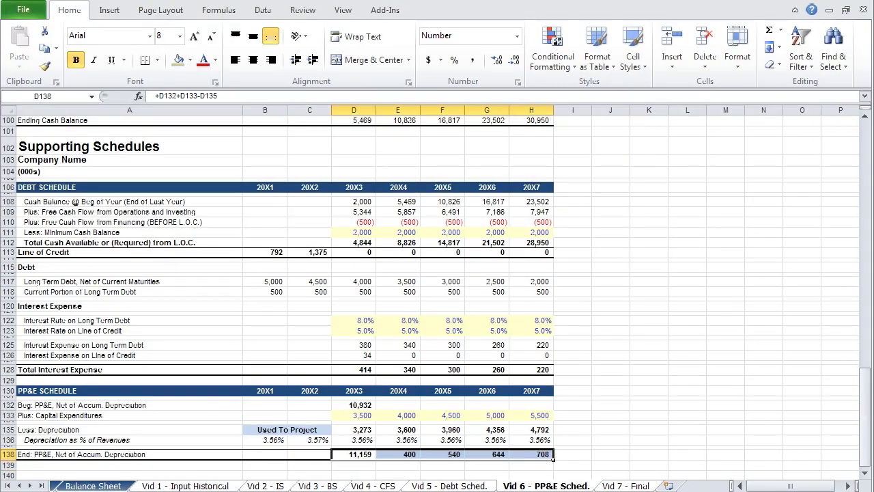
Copy the beginning PP&E formula in D132 across to 20X7 in H132
key("Up")
key("Up")
key("Up")
key("Up")
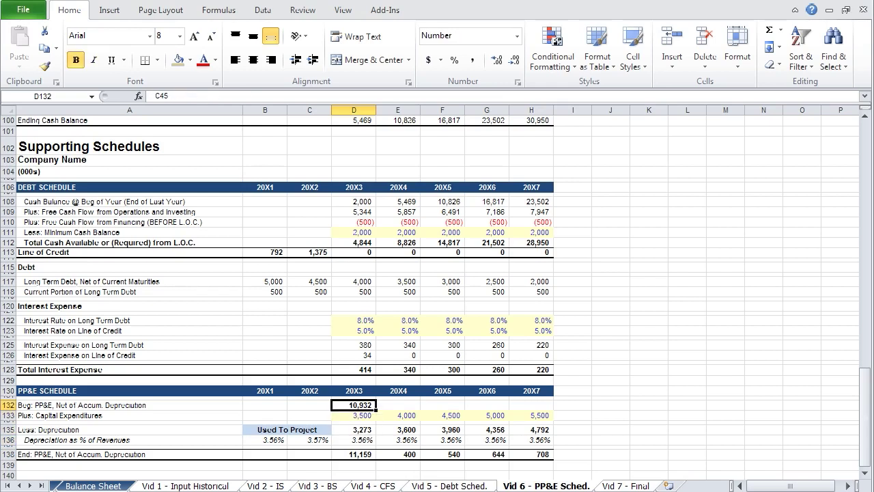
key("shift+Right")
key("shift+Right")
key("shift+Right")
key("shift+Right")
key("ctrl+r")
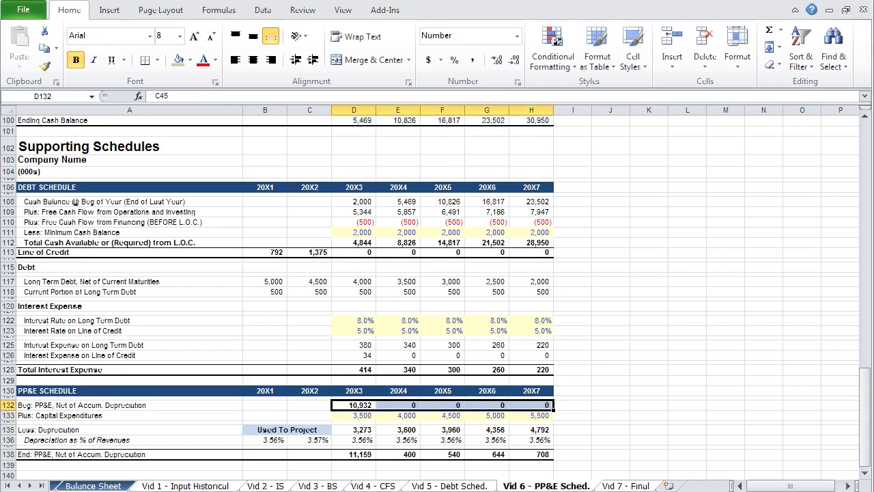
Trace E132 to its source cell D45 and link that 20X3 balance sheet PP&E to ending PP&E in D138
key("Right")
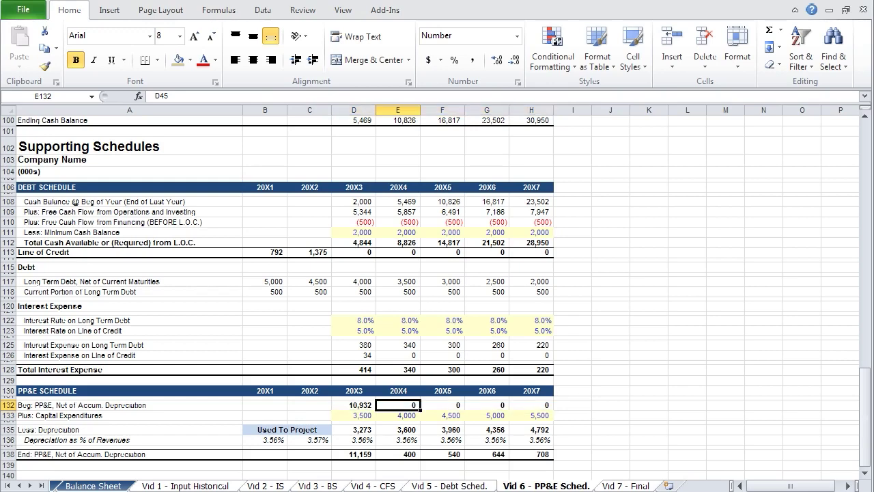
key("ctrl+bracketleft")
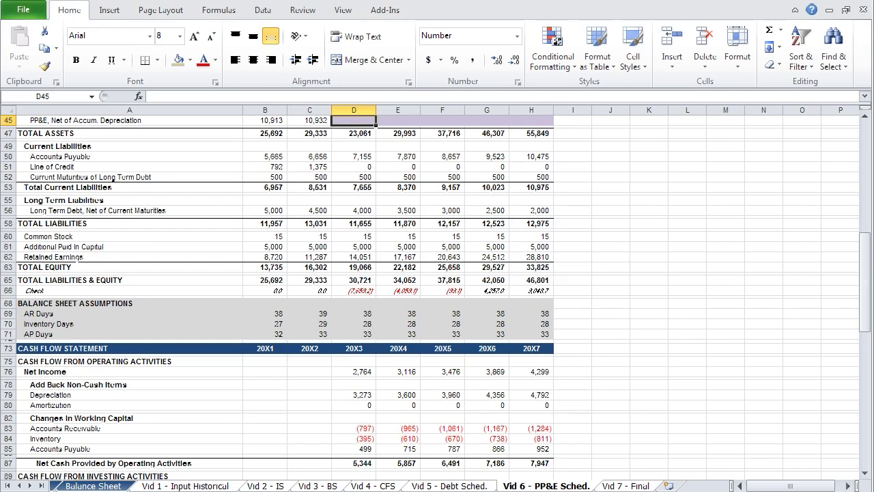
type("=")
key("Down")
key("Down")
key("Down")
key("Down")
key("Down")
key("Down")
key("Down")
key("Down")
key("Down")
key("Down")
key("Down")
key("Down")
key("Down")
key("Down")
key("Down")
key("Down")
key("Down")
key("Down")
key("Down")
key("Down")
key("Down")
key("Down")
key("Down")
key("Down")
key("Down")
key("Down")
key("Down")
key("Down")
key("Down")
key("Down")
key("Down")
key("Down")
key("Down")
key("Down")
key("Down")
key("Down")
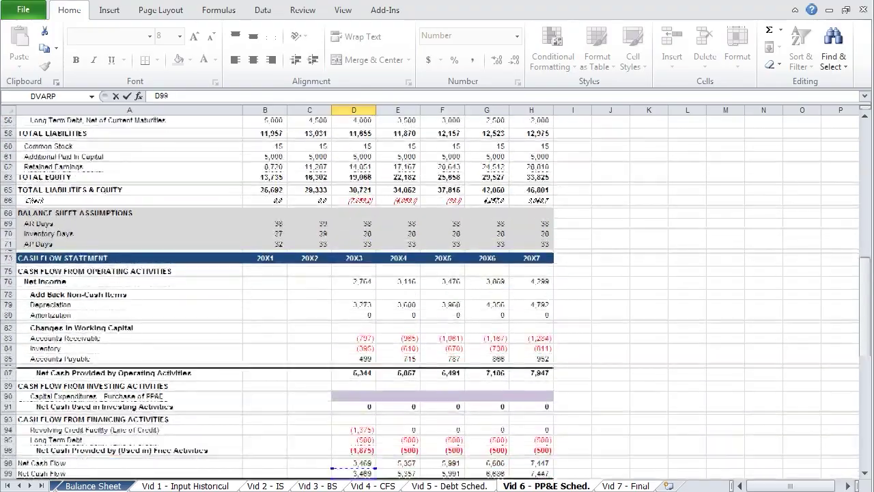
key("Down")
key("Down")
key("Down")
key("Down")
key("Down")
key("Down")
key("Down")
key("Down")
key("Down")
key("Down")
key("Down")
key("Down")
key("Down")
key("Down")
key("Down")
key("Down")
key("Down")
key("Down")
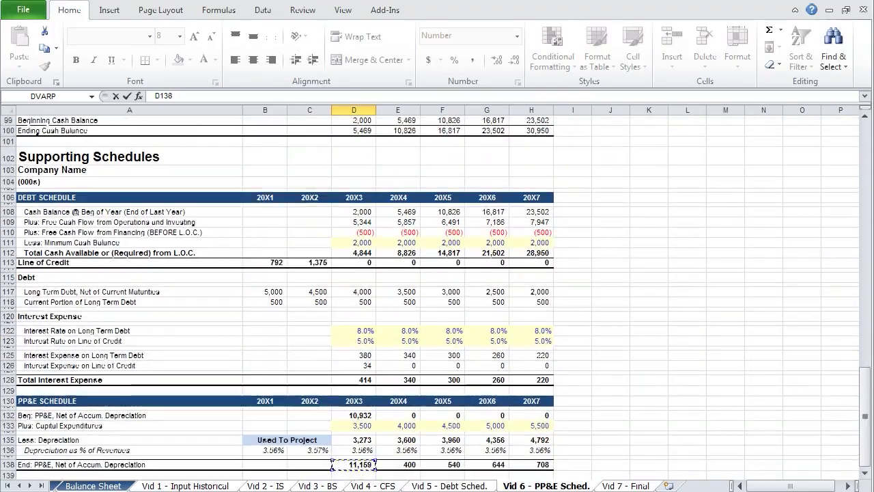
key("Return")
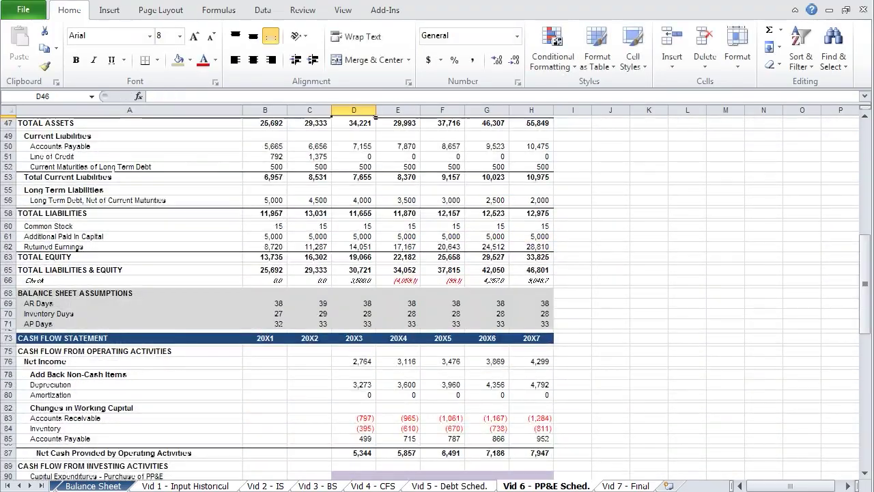
Copy the balance sheet PP&E link in D45 across to 20X7 in H45
key("Up")
key("shift+Right")
key("shift+Right")
key("shift+Right")
key("shift+Right")
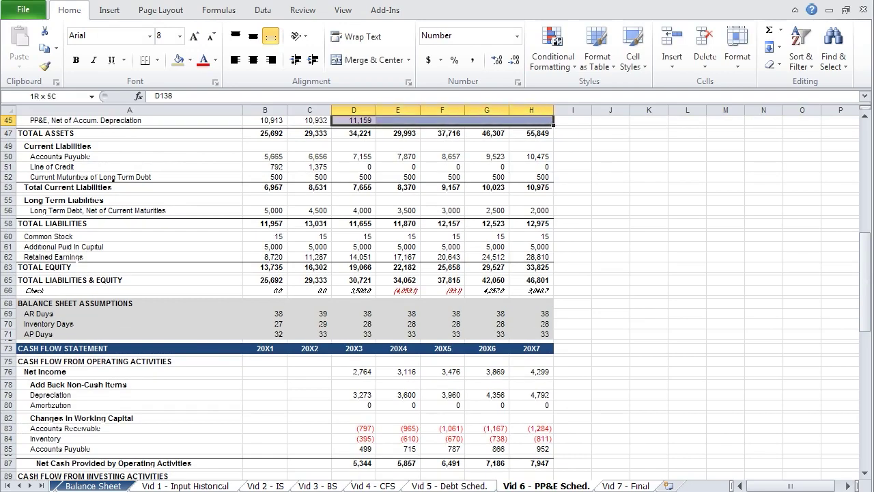
key("ctrl+r")
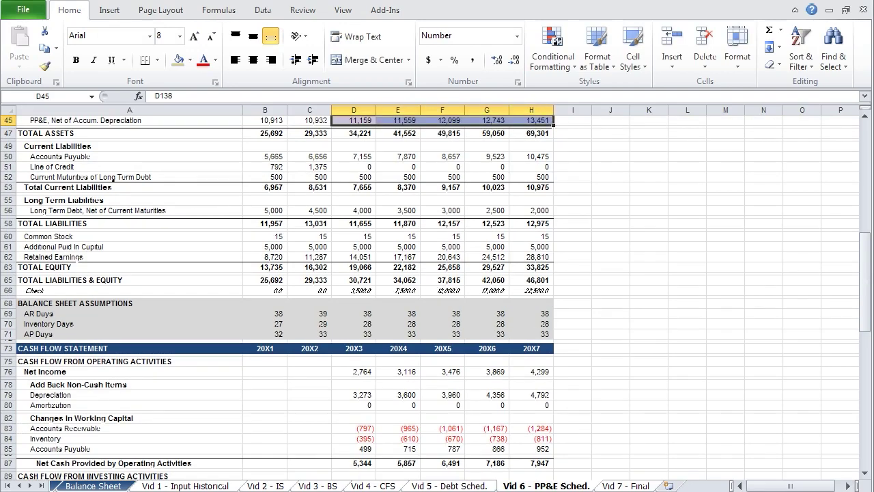
Remove the purple fill from the projected PP&E cells D45 to H45
key("alt+h")
key("h")
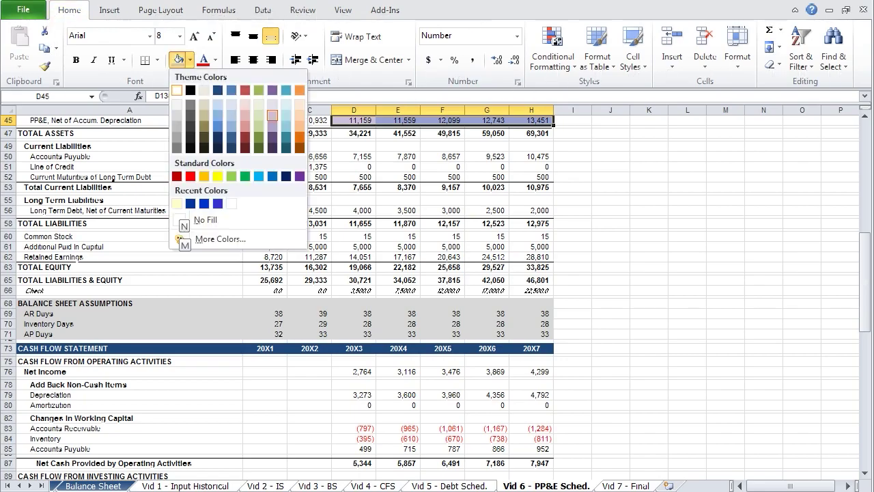
key("n")
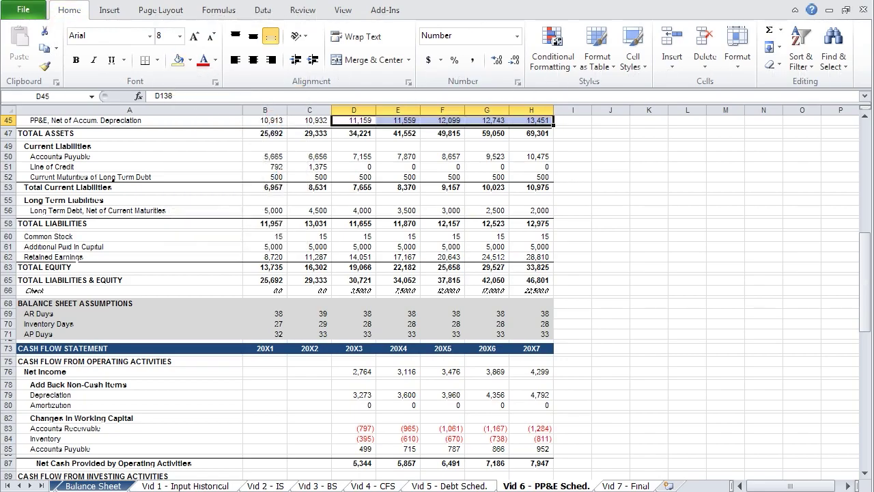
Link the 20X3 depreciation in D31 of the EBITDA section to the PP&E schedule's depreciation in D135
key("Up")
key("Up")
key("Up")
key("Up")
key("Up")
key("Up")
key("Up")
key("Up")
key("Up")
key("Up")
key("Up")
key("Up")
key("Up")
key("Up")
key("Up")
key("Up")
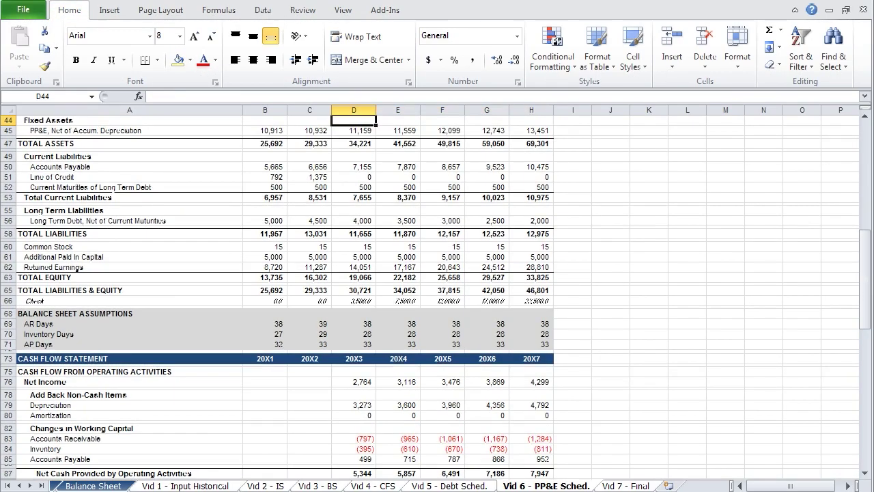
key("Down")
key("Down")
key("Down")
key("Down")
key("Down")
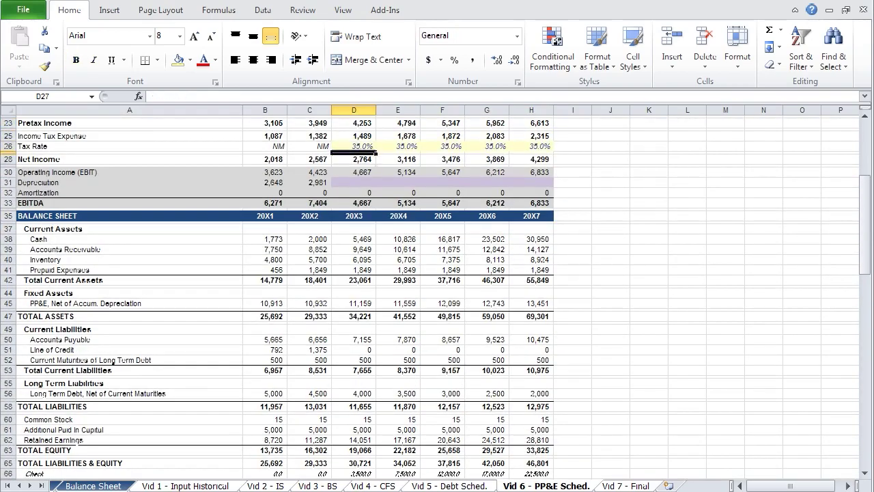
type("=")
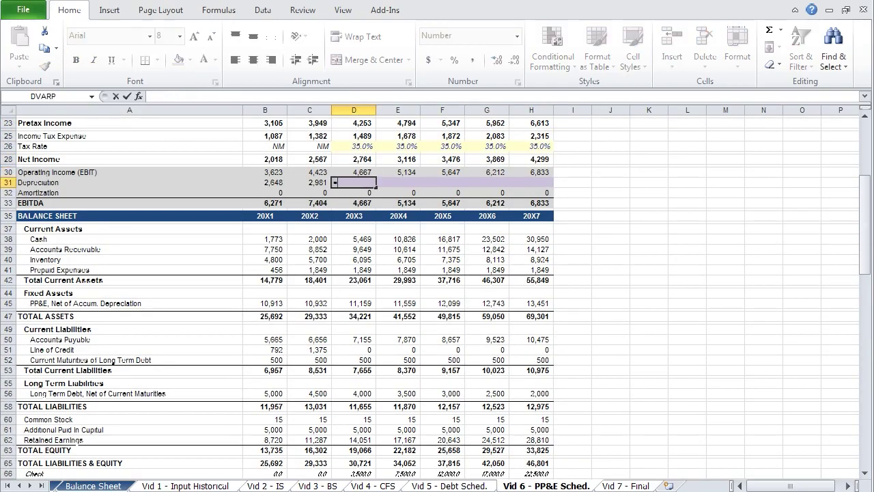
key("Down")
key("Down")
key("Down")
key("Down")
key("Down")
key("Down")
key("Down")
key("Down")
key("Down")
key("Down")
key("Down")
key("Down")
key("Down")
key("Down")
key("Down")
key("Down")
key("Down")
key("Down")
key("Down")
key("Down")
key("Down")
key("Down")
key("Down")
key("Down")
key("Down")
key("Down")
key("Down")
key("Down")
key("Down")
key("Down")
key("Down")
key("Down")
key("Down")
key("Down")
key("Down")
key("Down")
key("Down")
key("Down")
key("Down")
key("Down")
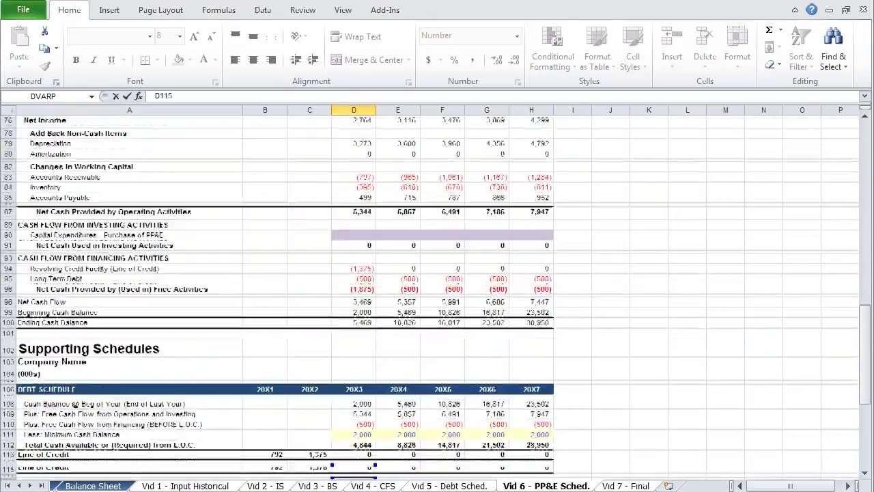
key("Down")
key("Down")
key("Down")
key("Down")
key("Down")
key("Down")
key("Down")
key("Down")
key("Down")
key("Down")
key("Down")
key("Down")
key("Down")
key("Down")
key("Down")
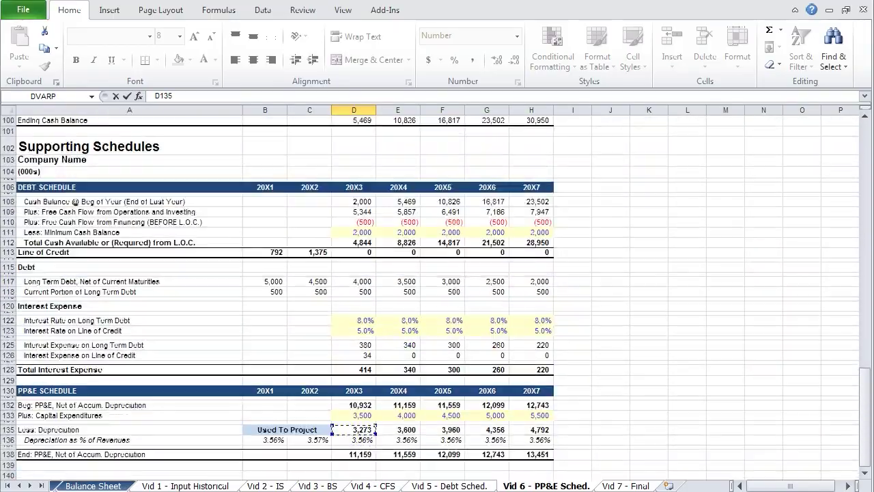
key("ctrl+Return")
Copy the depreciation link in D31 across to 20X7 in H31
key("shift+Right")
key("shift+Right")
key("shift+Right")
key("shift+Right")
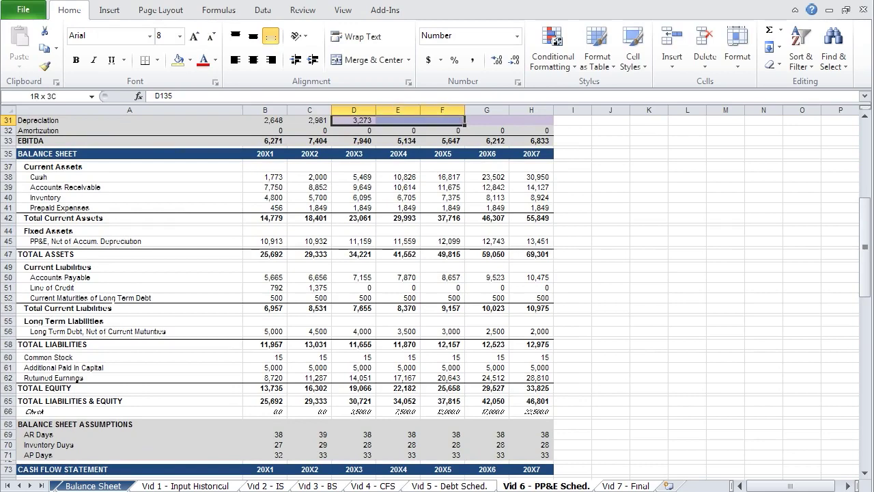
key("ctrl+r")
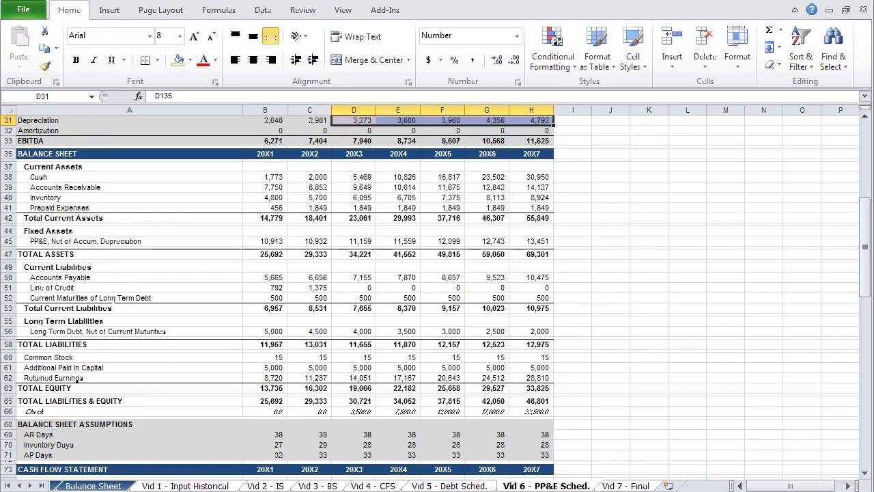
Remove the purple fill from the projected depreciation cells D31 to H31
key("alt")
key("h")
key("h")
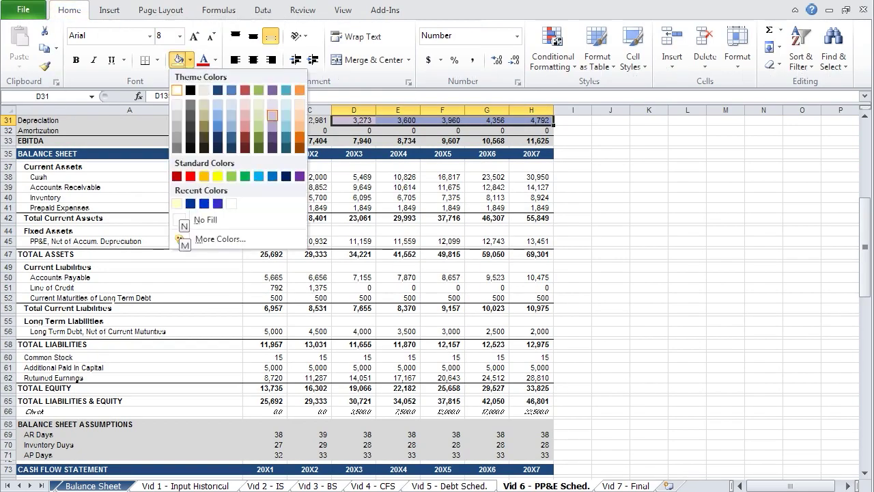
key("Down")
key("Down")
key("Return")
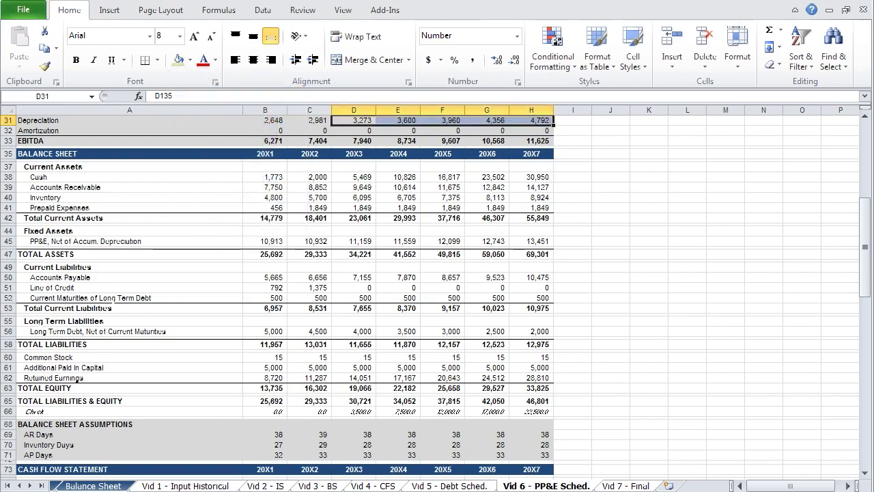
Link the 20X3 cash flow capital expenditures in D90 to the PP&E schedule as a negative with =-D133
left_click(354, 177)
key("Down")
key("Down")
key("Down")
key("Down")
key("Down")
key("Down")
key("Down")
key("Down")
key("Down")
key("Down")
key("Down")
key("Down")
key("Down")
key("Down")
key("Down")
key("Down")
key("Down")
key("Down")
key("Down")
key("Down")
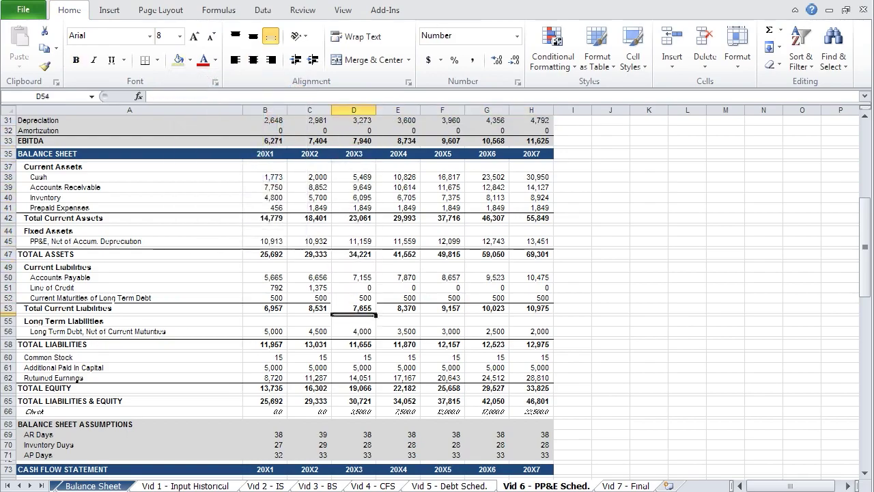
key("Up")
key("Up")
key("Up")
key("Up")
key("Up")
key("Up")
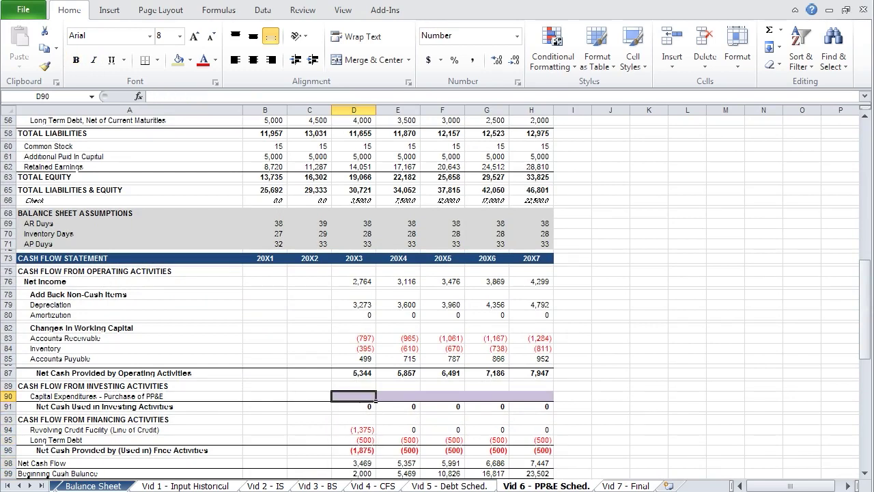
type("=")
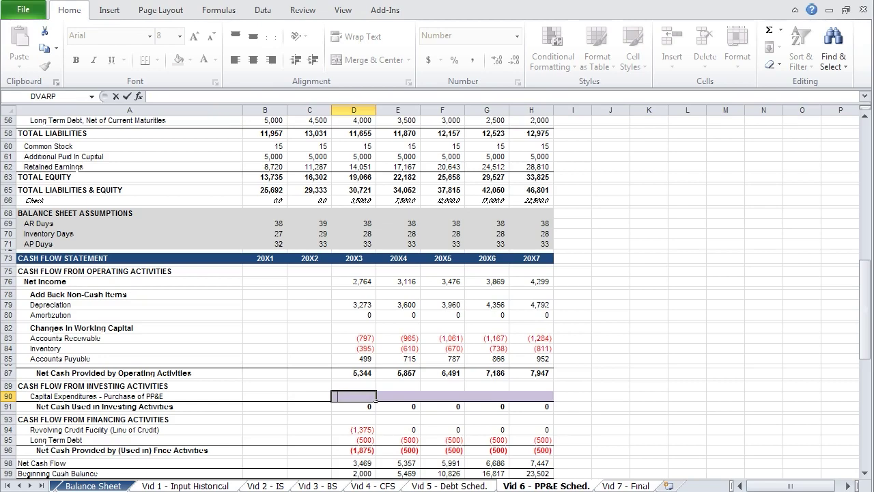
type("-")
key("Down")
key("Down")
key("Down")
key("Down")
key("Down")
key("Down")
key("Down")
key("Down")
key("Down")
key("Down")
key("Down")
key("Down")
key("Down")
key("Down")
key("Down")
key("Down")
key("Down")
key("Down")
key("Down")
key("Down")
key("Down")
key("Down")
key("Down")
key("Down")
key("Down")
key("Down")
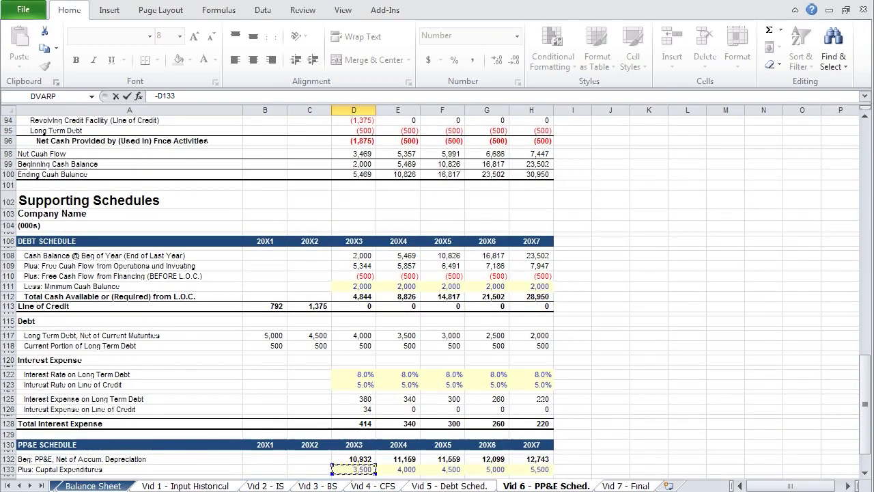
key("Return")
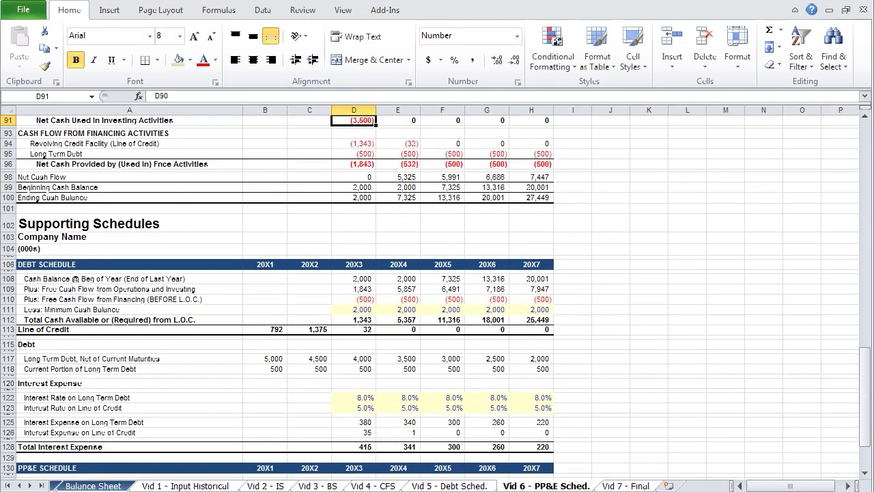
Copy the negative capital expenditures link in D90 across to 20X7 in H90
key("Up")
key("shift+Right")
key("shift+Right")
key("shift+Right")
key("shift+Right")
key("shift+Right")
key("shift+Right")
key("shift+Right")
key("shift+Right")
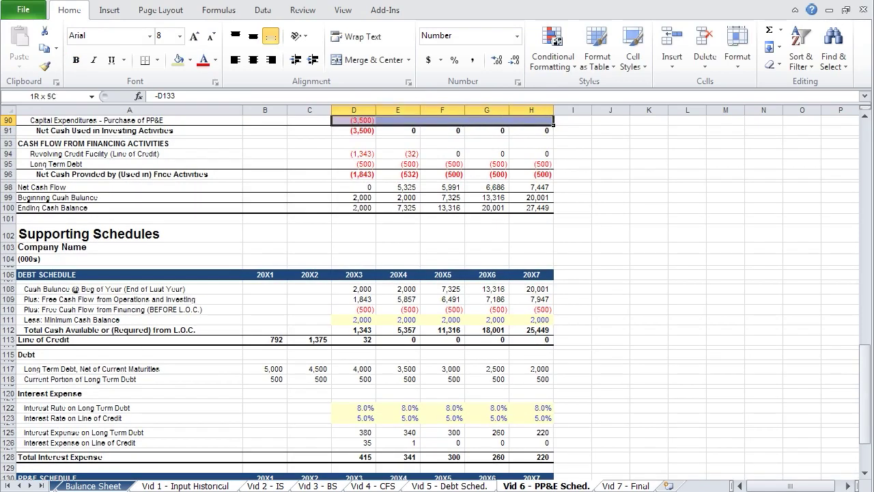
key("ctrl+r")
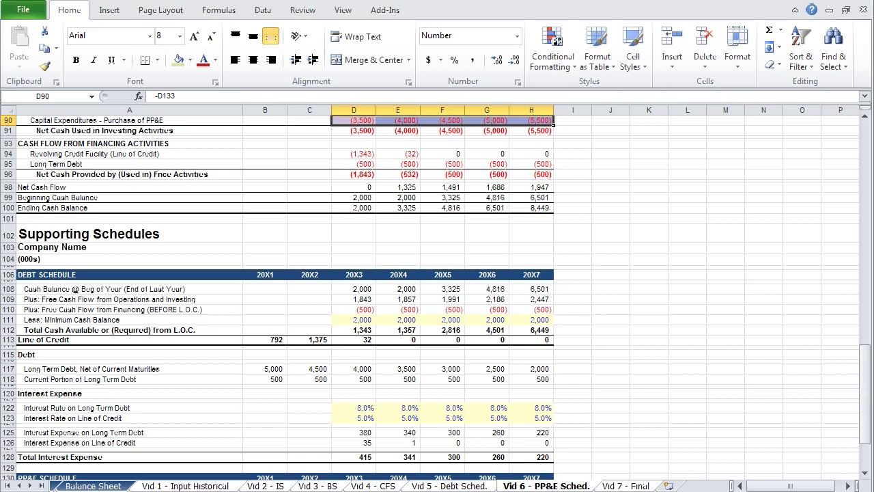
Remove the purple fill from the projected capital expenditures cells D90 to H90
key("alt")
key("h")
key("h")
key("n")
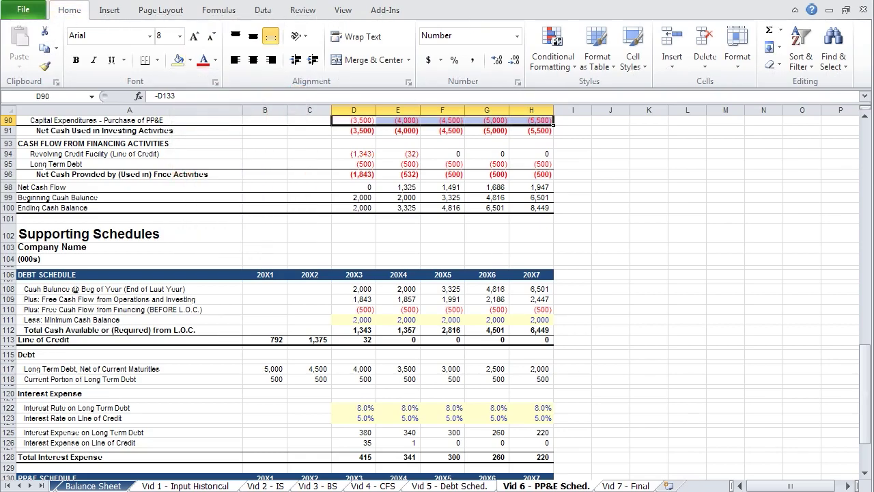
Review the debt schedule and the completed PP&E schedule below the cash flow statement
key("ctrl+Down")
key("ctrl+Down")
key("ctrl+Down")
key("ctrl+Down")
key("ctrl+Down")
key("ctrl+Down")
key("ctrl+Down")
key("ctrl+Down")
key("Down")
key("Down")
key("Down")
key("Down")
key("Down")
key("Down")
key("Down")
key("Down")
key("Down")
key("Down")
key("Down")
key("Down")
key("Down")
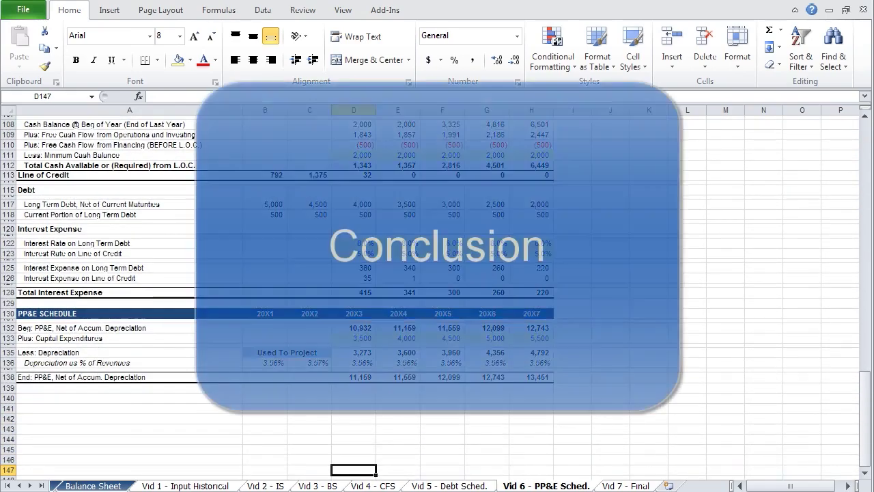
Open the Vid 7 - Final sheet and go to the 20X3 revenue growth assumption in D8
key("ctrl+Page_Down")
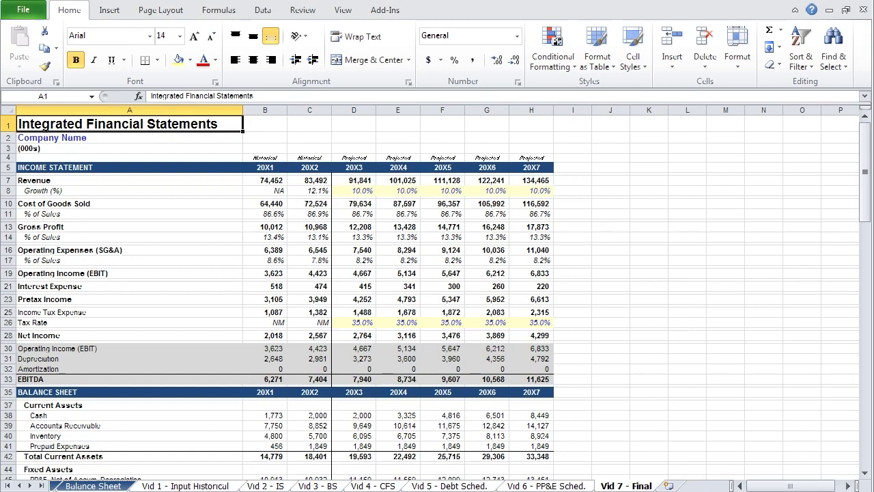
key("Down")
key("Down")
key("Down")
key("Down")
key("Down")
key("Down")
key("Right")
key("Right")
key("Right")
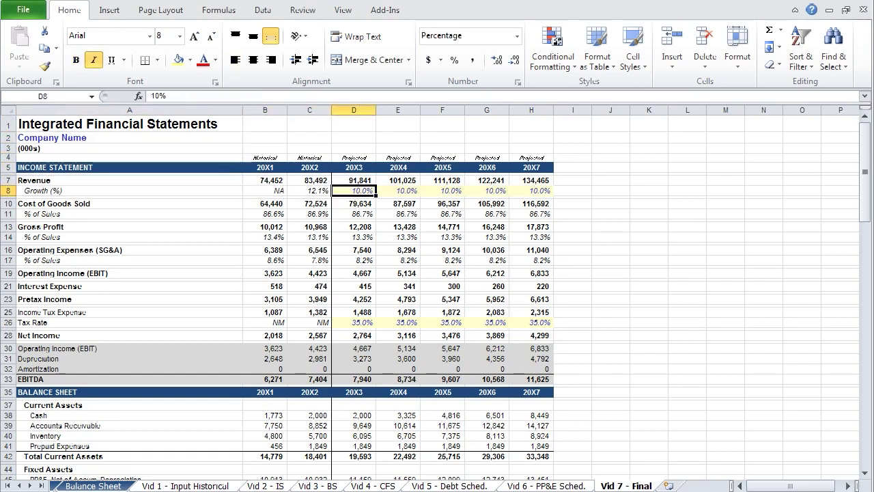
Examine the income statement projections down to net income and the 20X7 cash balance in H38
key("Down")
key("Down")
key("Down")
key("Down")
key("Down")
key("Down")
key("Down")
key("Down")
key("Down")
key("Down")
key("Down")
key("Down")
key("Down")
key("Down")
key("Down")
key("Down")
key("Down")
key("Down")
key("Down")
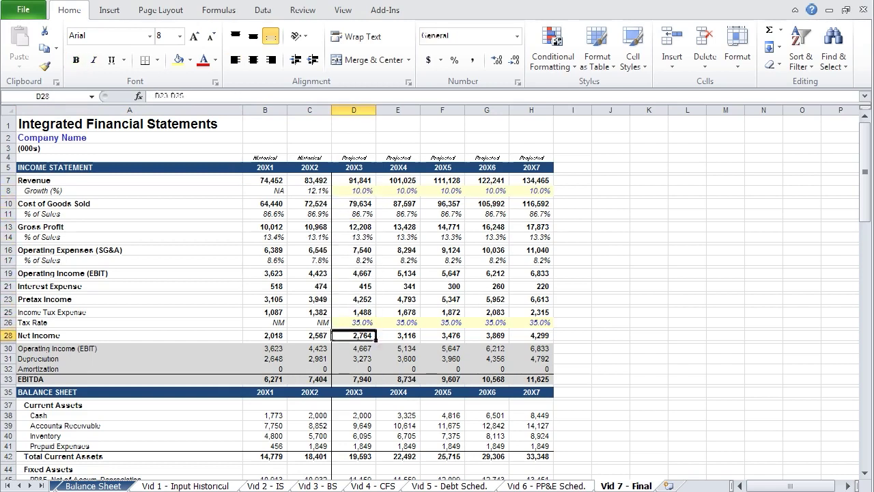
key("Right")
key("Right")
key("Right")
key("Right")
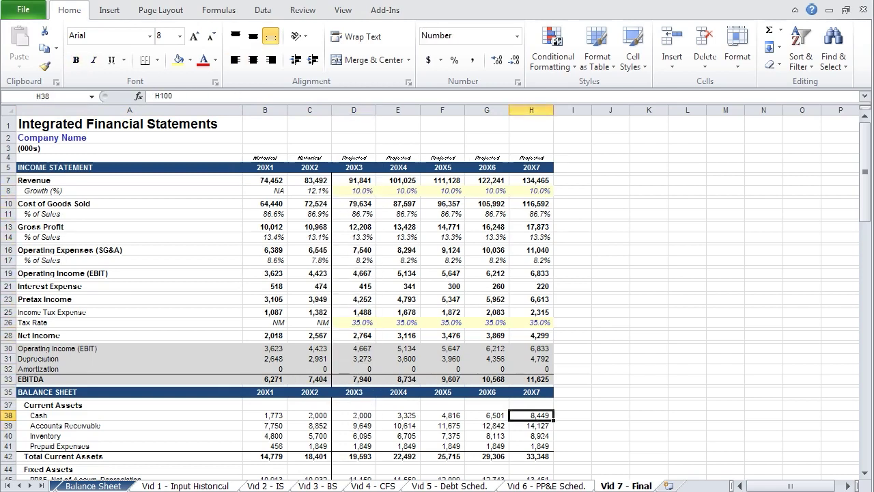
Set the projected revenue growth to 5% for 20X3 in D8 and copy it across to 20X7 in H8
key("Left")
key("Left")
key("Left")
key("Left")
key("Left")
key("Right")
key("Up")
key("Up")
key("Up")
key("Up")
key("Up")
key("Up")
key("Up")
key("Up")
key("Up")
key("Up")
key("Up")
key("Up")
key("Up")
key("Up")
key("Up")
key("Up")
key("Up")
key("Up")
key("Up")
type("5")
key("shift+Right")
key("shift+Right")
key("shift+Right")
key("shift+Right")
key("ctrl+r")
Check how the revised growth rate affects the income statement and the 20X7 cash balance in H38
key("Down")
key("Down")
key("Down")
key("Down")
key("Down")
key("Down")
key("Down")
key("Down")
key("Down")
key("Down")
key("Down")
key("Down")
key("Down")
key("Down")
key("Down")
key("Down")
key("Down")
key("Down")
key("Down")
key("Down")
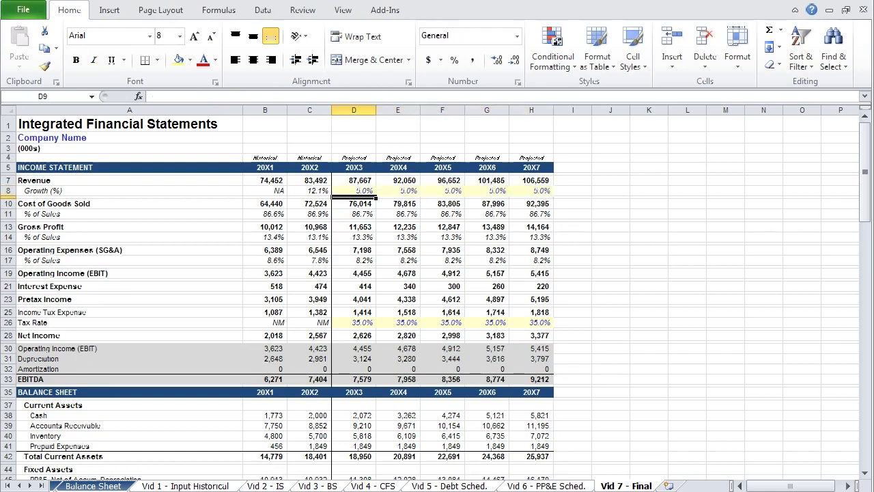
key("Down")
key("ctrl+Right")
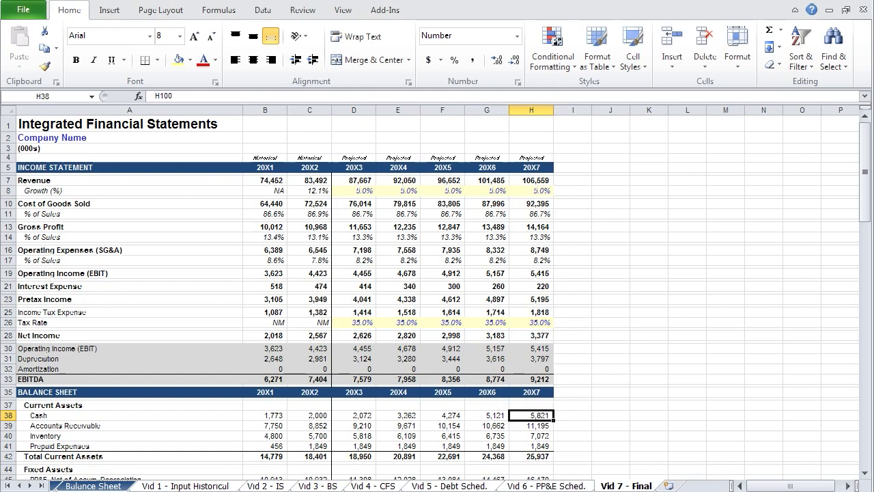
Review the 20X7 balance sheet, cash flow statement and supporting schedules down to the PP&E schedule's capital expenditures in H133
key("Down")
key("Down")
key("Down")
key("Down")
key("Down")
key("Down")
key("Down")
key("Down")
key("Down")
key("Down")
key("Down")
key("Down")
key("Down")
key("Down")
key("Down")
key("Down")
key("Down")
key("Down")
key("Down")
key("Down")
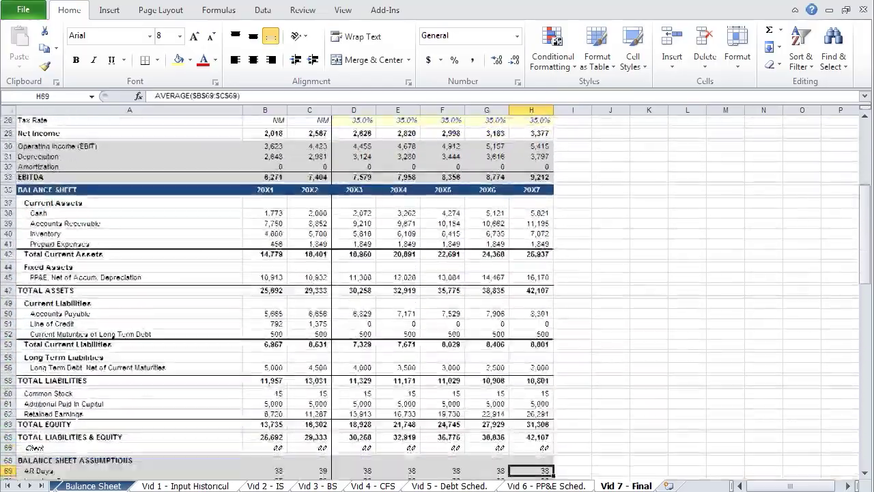
key("Down")
key("Down")
key("Down")
key("Down")
key("Down")
key("Down")
key("Down")
key("Down")
key("Down")
key("Down")
key("Down")
key("Down")
key("Down")
key("Down")
key("Down")
key("Down")
key("Down")
key("Down")
key("Down")
key("Down")
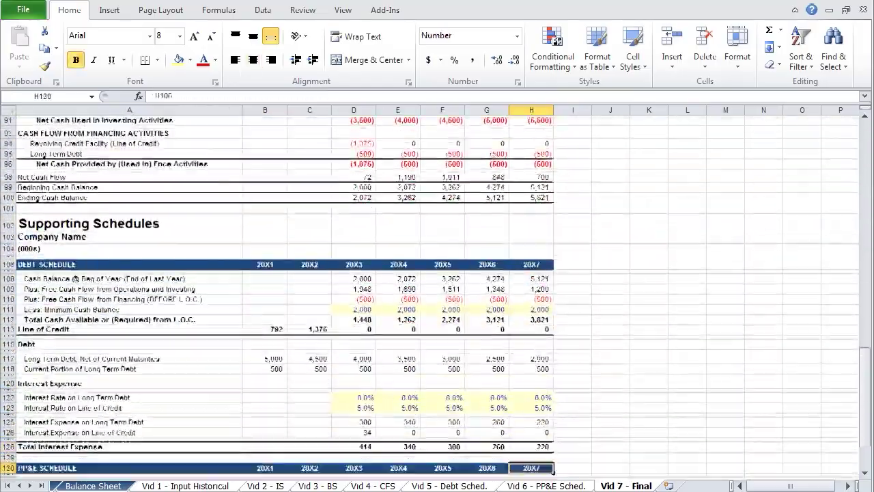
key("Up")
key("Up")
key("Up")
key("Up")
key("Up")
key("Up")
key("Up")
key("Up")
key("Up")
key("Up")
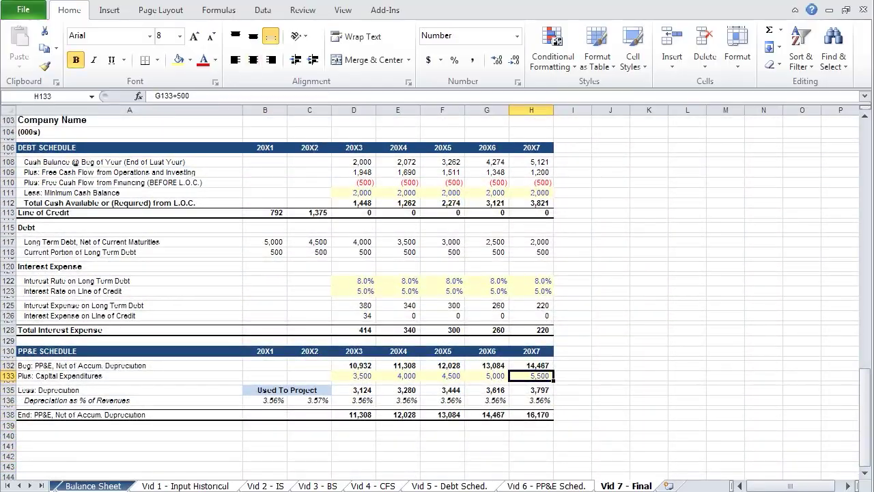
Examine the projected capital expenditures from D133 in the PP&E schedule and the 20X3 schedule figures above them
key("Left")
key("Left")
key("Left")
key("Left")
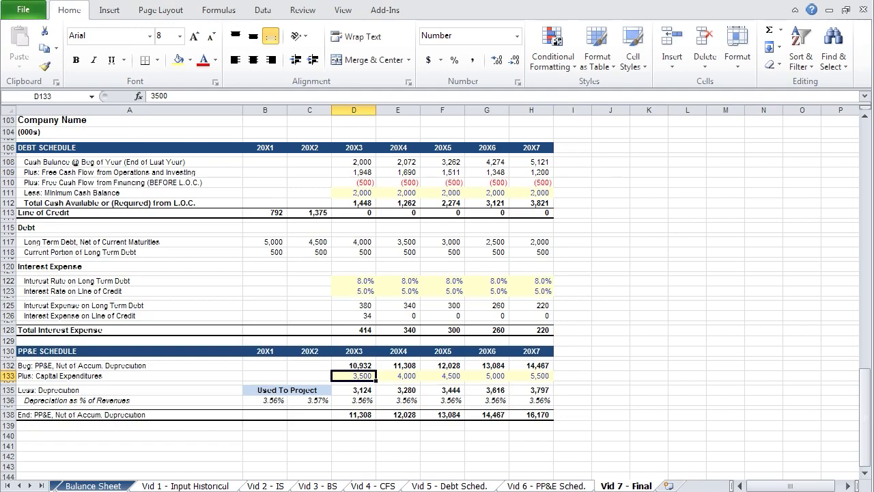
key("ctrl+Up")
key("ctrl+Up")
key("ctrl+Up")
key("ctrl+Up")
key("ctrl+Up")
key("ctrl+Up")
key("ctrl+Up")
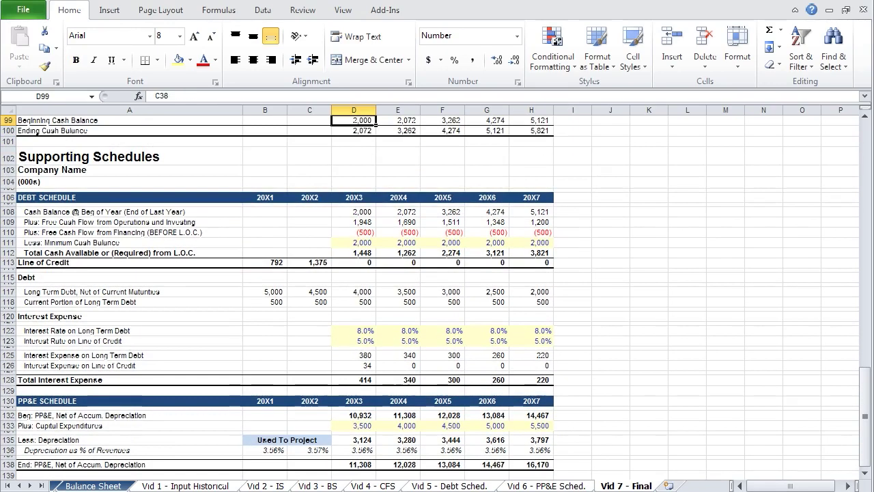
key("ctrl+Down")
key("ctrl+Down")
key("ctrl+Down")
key("ctrl+Down")
key("ctrl+Down")
key("ctrl+Down")
key("ctrl+Down")
key("ctrl+Down")
key("ctrl+Down")
Change the 20X4 capital expenditures formula in E133 to D133+250 and copy it across to 20X7 in H133
left_click(399, 436)
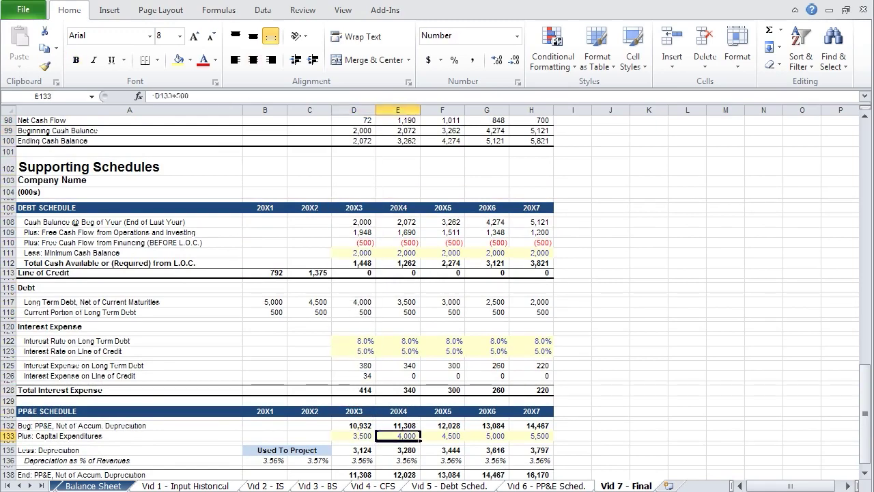
key("F2")
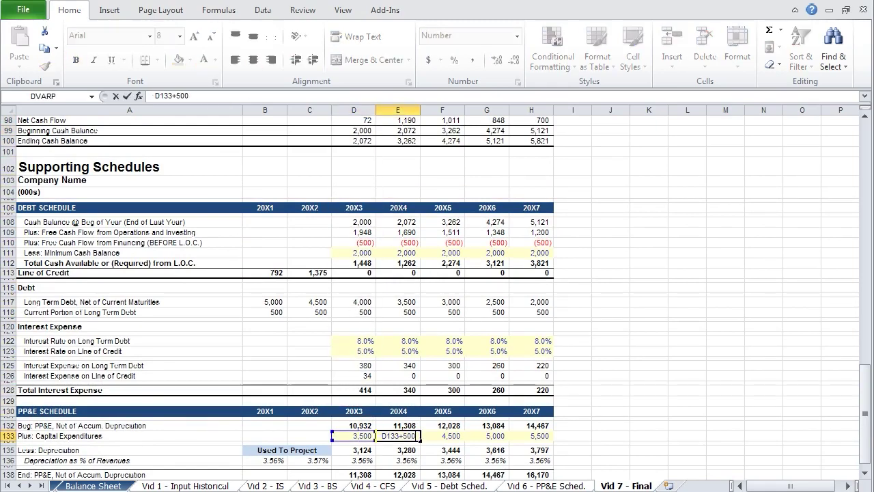
key("shift+Left")
key("shift+Left")
key("shift+Left")
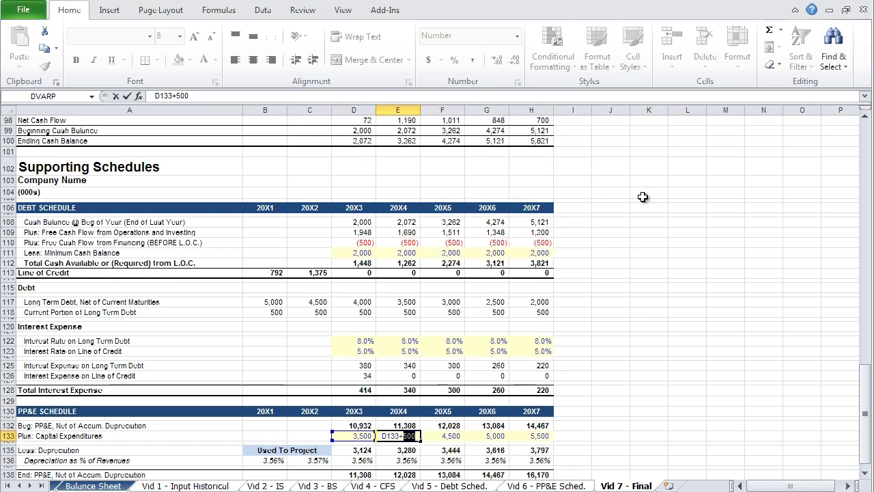
type("250")
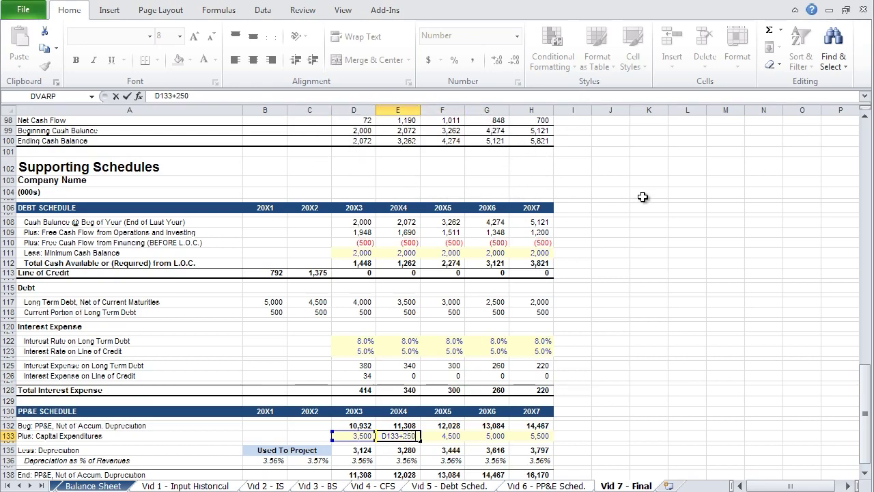
key("Return")
key("Up")
key("shift+Right")
key("shift+Right")
key("shift+Right")
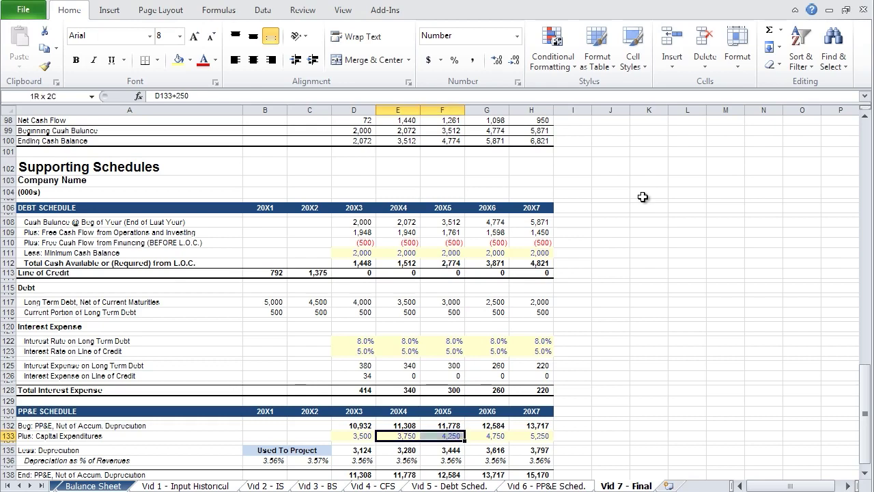
key("ctrl+r")
Check how the revised capital expenditures affect the 20X7 ending cash balance in H100
key("Up")
key("Up")
key("Up")
key("Up")
key("Up")
key("Up")
key("Up")
key("Up")
key("Up")
key("Up")
key("Up")
key("Up")
key("Up")
key("Up")
key("Up")
key("Up")
key("Up")
key("Up")
key("Up")
key("Up")
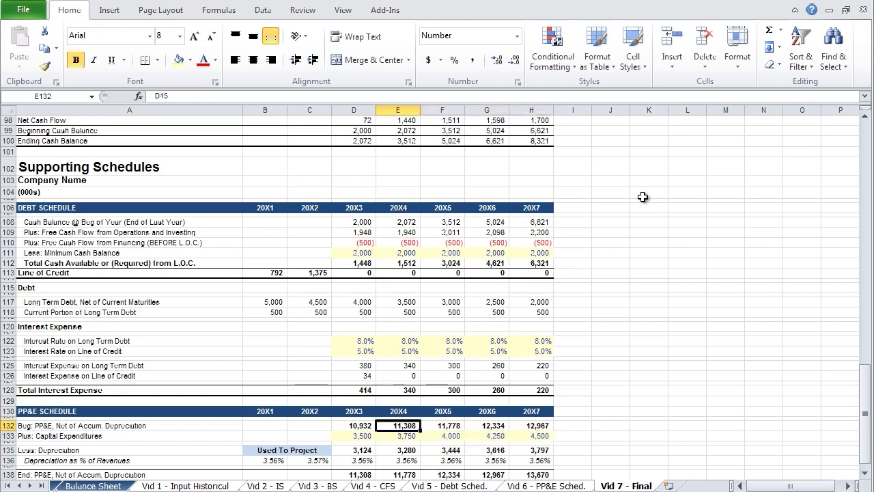
key("Up")
key("Up")
key("Right")
key("Right")
key("Right")
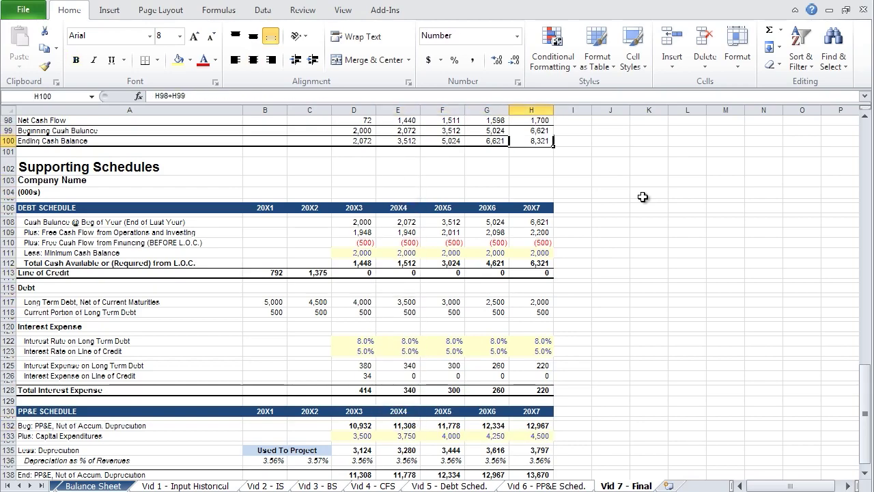
Review the 20X7 cash flow statement and the lower balance sheet, including the AR Days assumption in H69
key("Up")
key("Up")
key("Up")
key("Up")
key("Up")
key("Up")
key("Up")
key("Up")
key("Up")
key("Up")
key("Up")
key("Up")
key("Up")
key("Up")
key("Up")
key("Up")
key("Up")
key("Up")
key("Up")
key("Up")
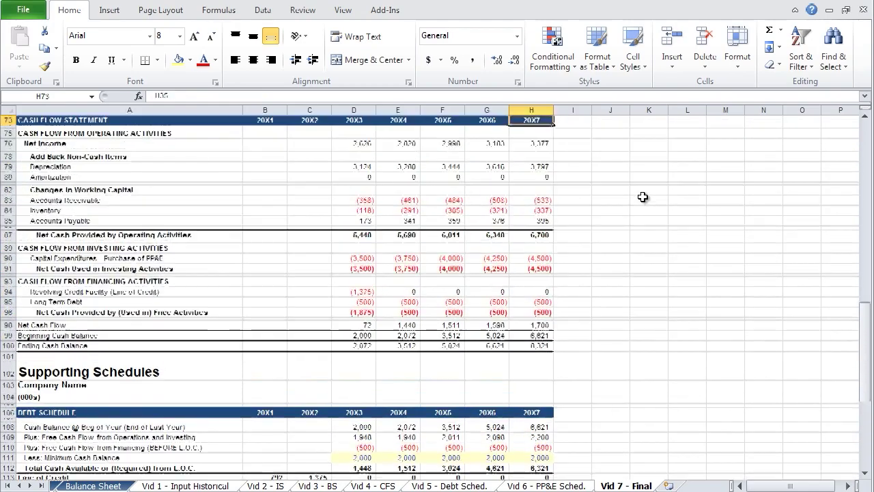
key("Up")
key("Down")
key("Down")
key("Down")
key("Down")
key("Down")
key("Down")
key("Down")
key("Down")
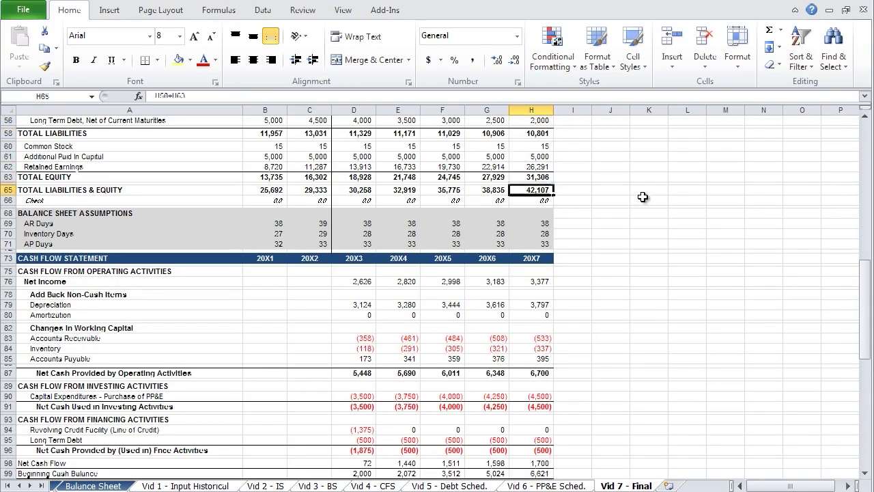
key("Down")
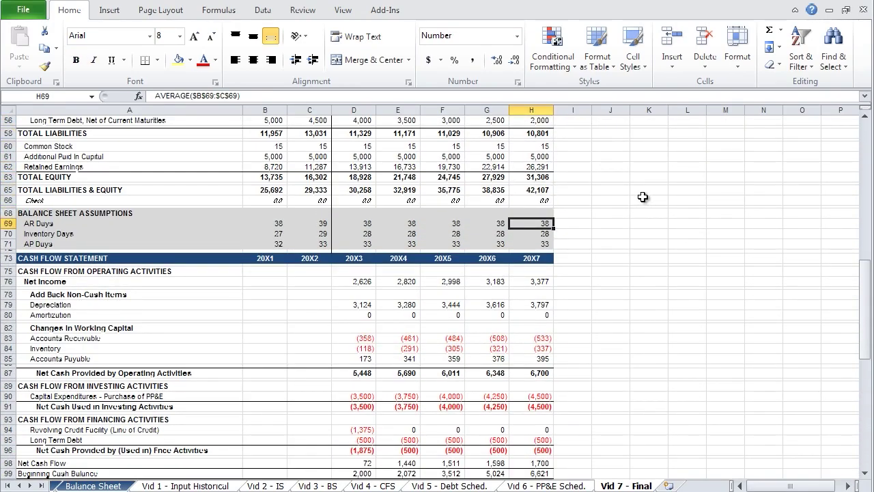
Fill the projected AR Days cells D69:H69 with the light yellow used for input cells
key("Left")
key("Left")
key("Left")
key("Left")
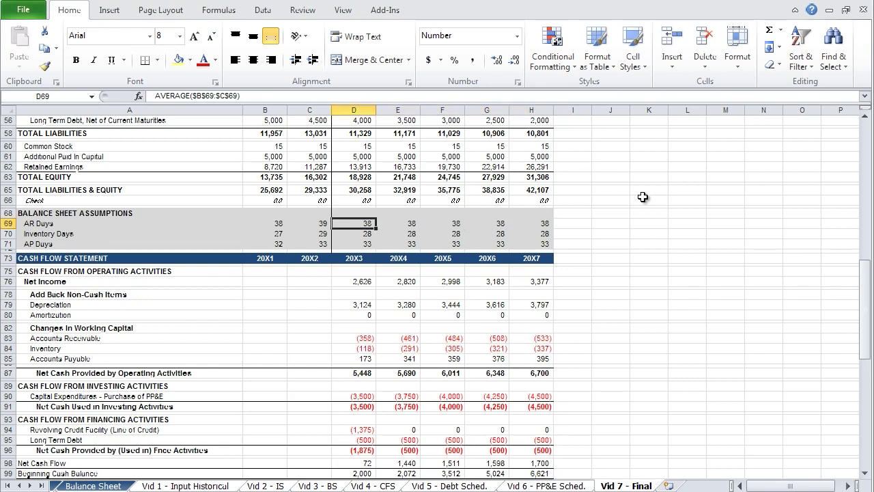
key("ctrl+shift+Right")
key("alt")
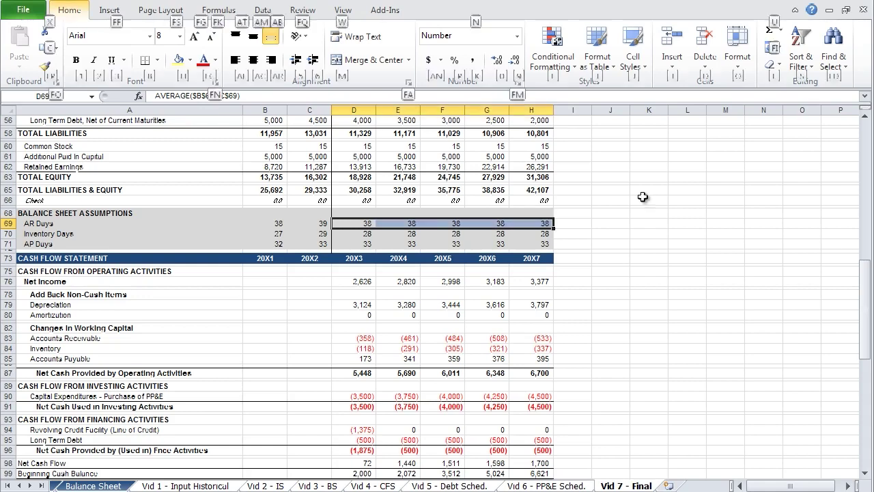
key("h")
key("h")
key("Up")
key("Up")
key("Up")
key("Left")
key("Left")
key("Left")
key("Return")
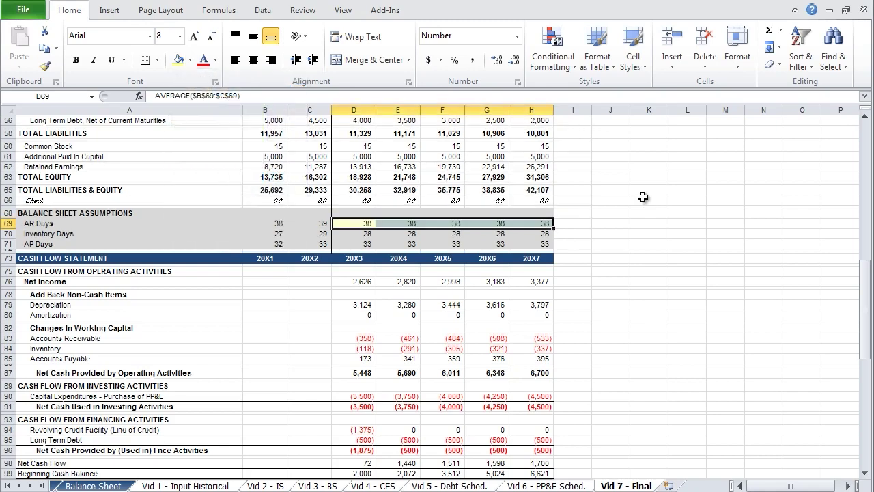
Set the font colour of the projected AR Days in D69:H69 to the recently used violet-blue
key("alt")
key("h")
key("f")
key("c")
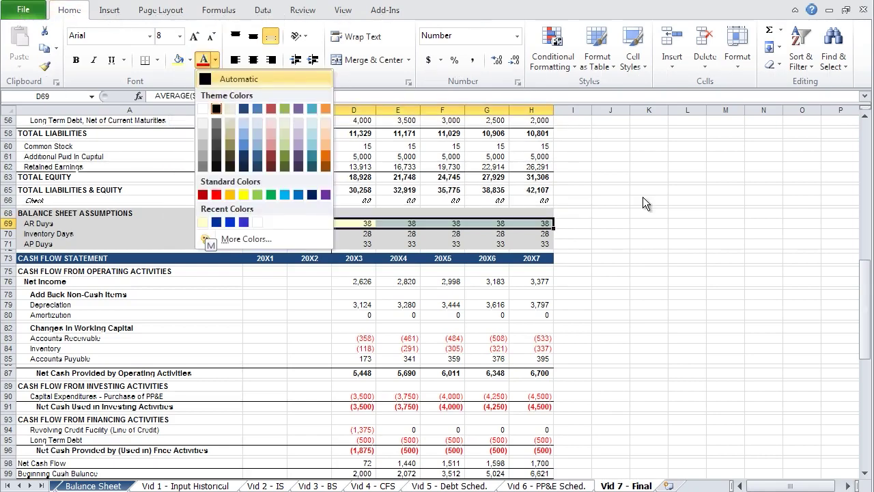
key("Up")
key("Up")
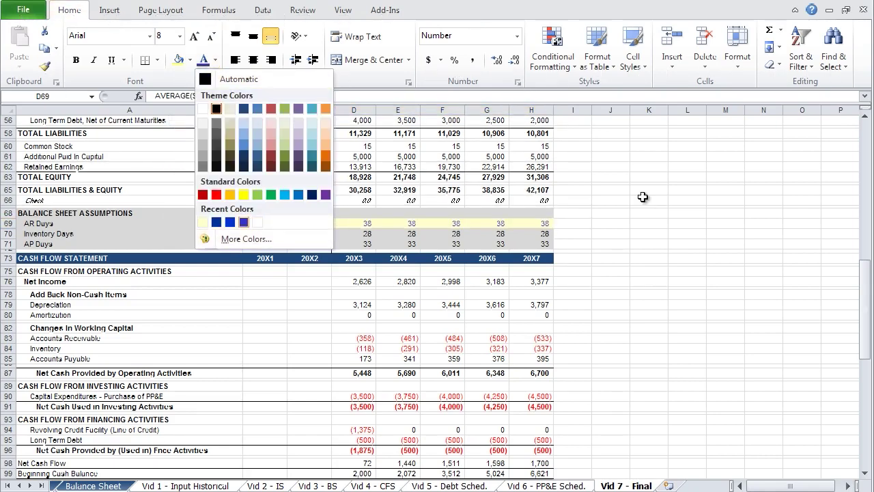
key("Return")
key("shift+BackSpace")
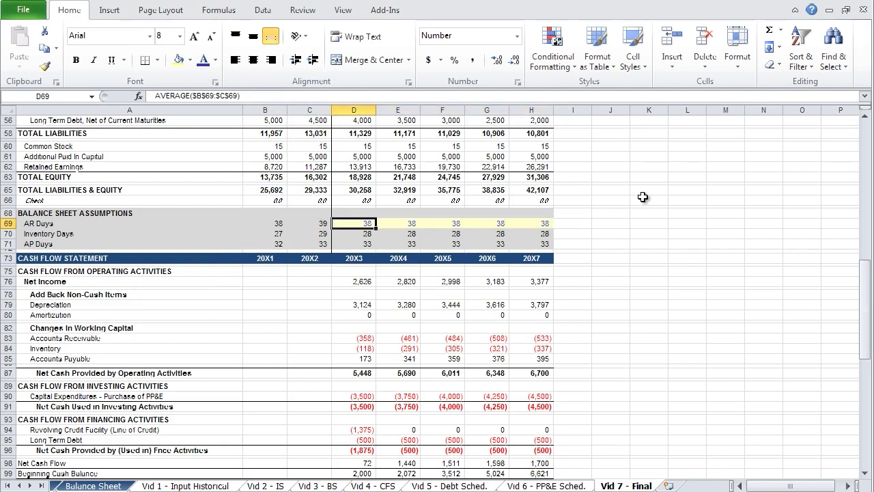
Examine the 20X3 accounts receivable change in D83 and the net cash provided by operating activities in D87
key("Down")
key("Down")
key("Down")
key("Down")
key("Down")
key("Down")
key("Down")
key("Down")
key("Down")
key("Down")
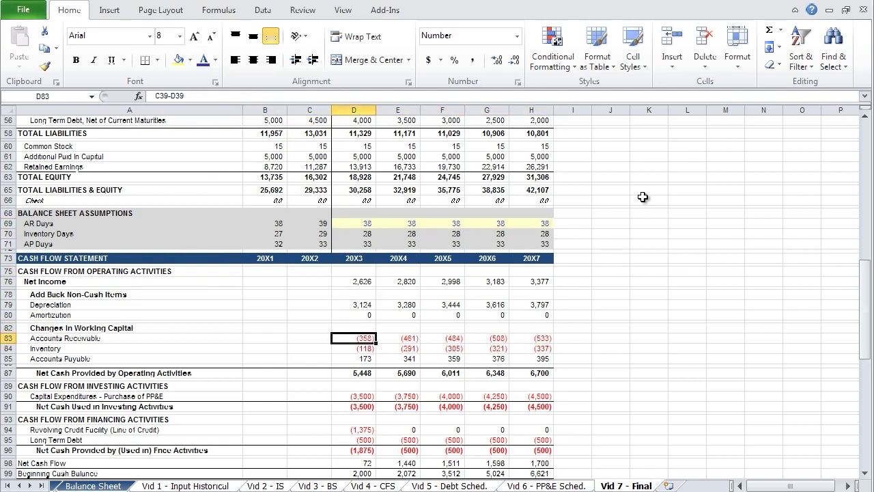
key("Down")
key("Down")
key("Down")
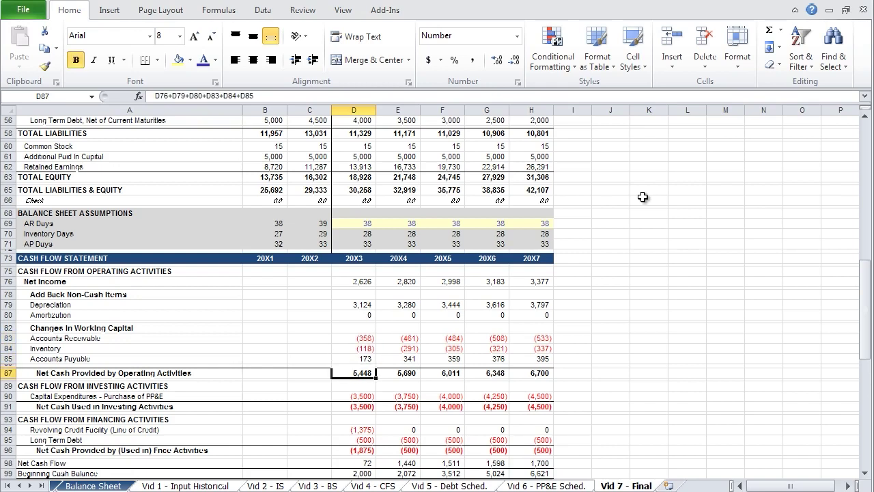
key("Up")
key("Up")
key("Up")
key("Up")
key("Up")
key("Up")
key("Up")
key("Up")
key("Up")
key("Up")
key("Up")
key("Up")
key("Up")
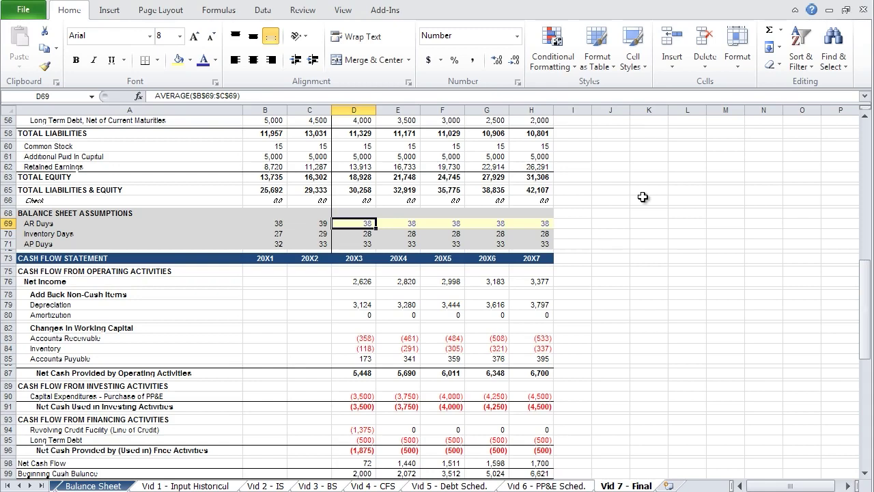
Set the AR Days for 20X3 through 20X7 in D69:H69 to 40, 45, 50, 55 and 60
type("40")
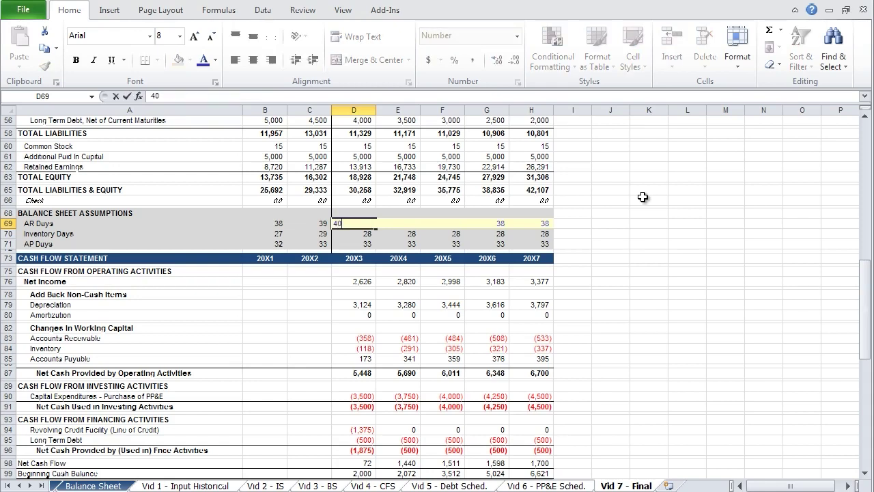
key("Tab")
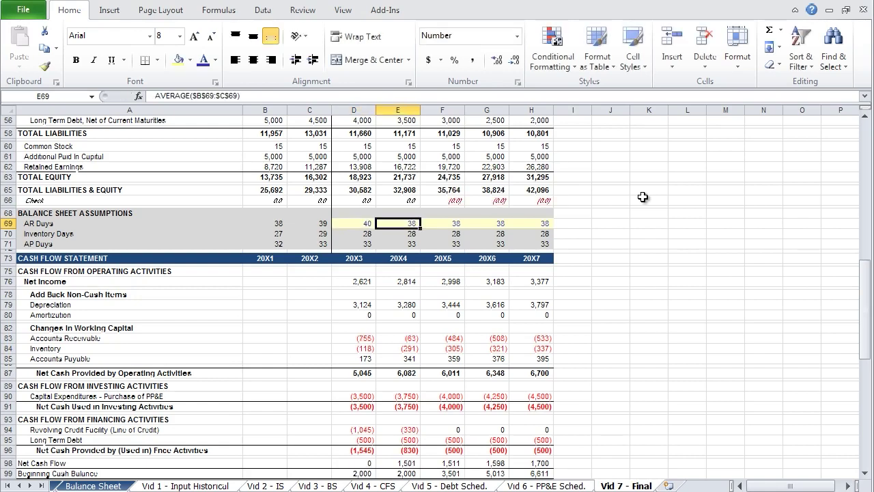
type("45")
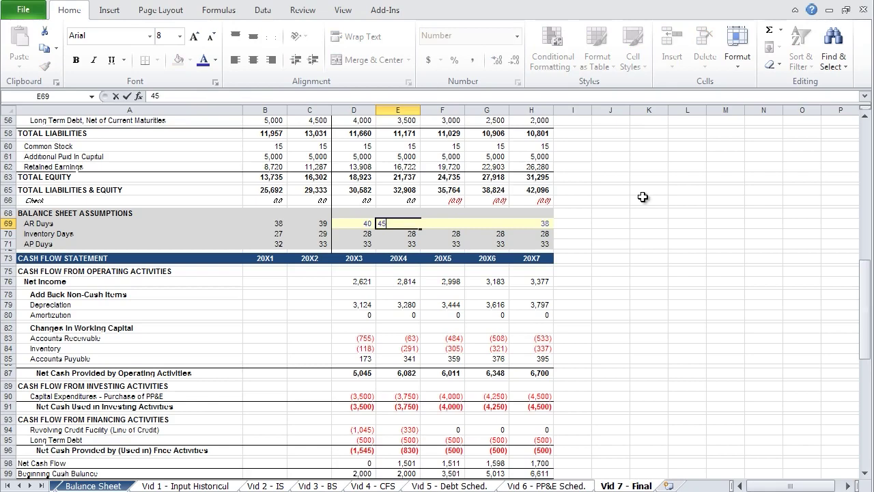
key("Tab")
type("50")
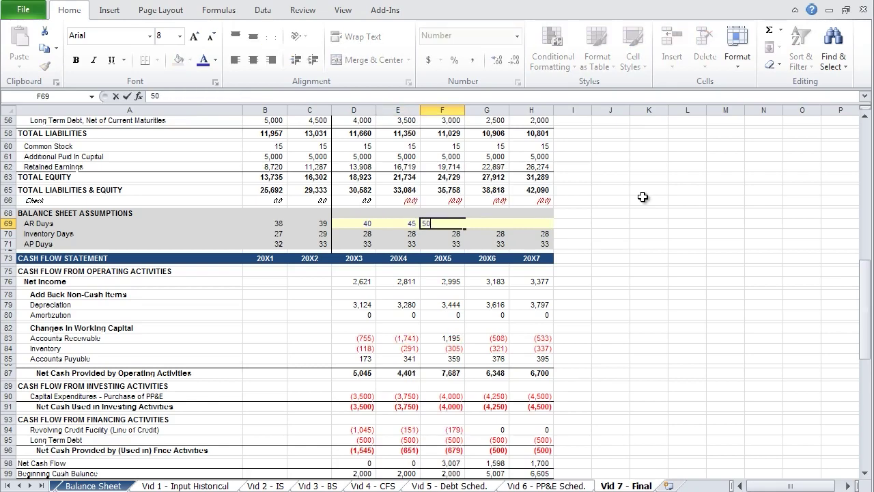
key("Tab")
type("55")
key("Tab")
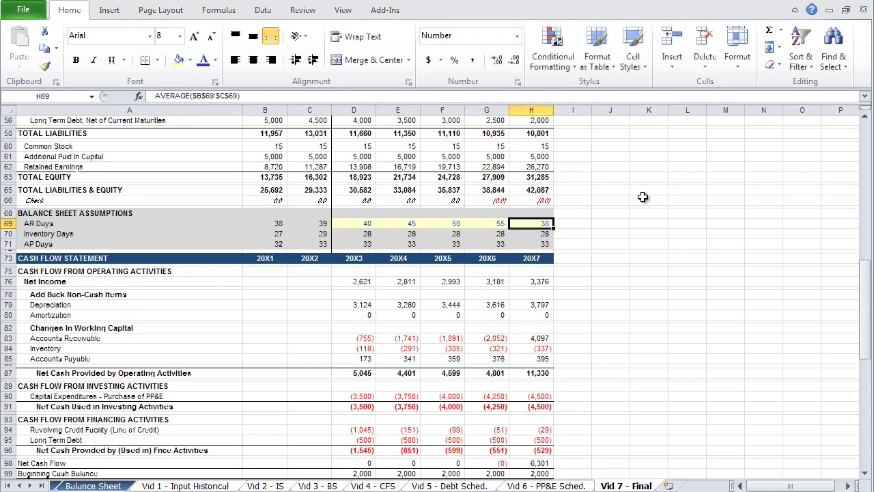
type("60")
key("Return")
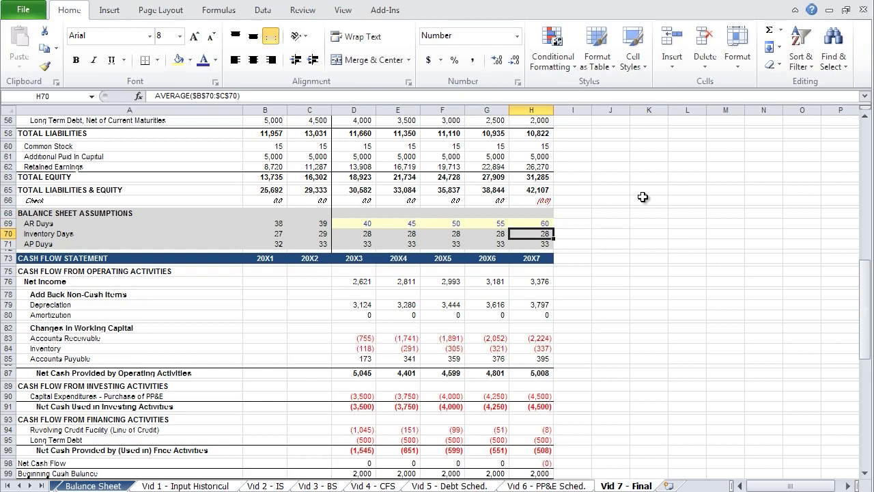
Examine the 20X3 accounts receivable change in D83 of the cash flow statement
key("Down")
key("Down")
key("Down")
key("Down")
key("Down")
key("Down")
key("Down")
key("Down")
key("Down")
key("Down")
key("Down")
key("Down")
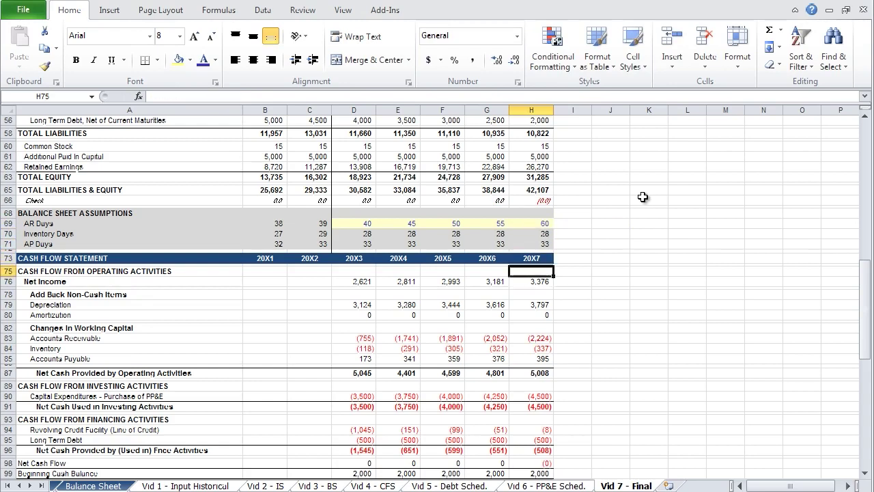
key("Down")
key("Left")
key("Left")
key("Left")
key("Left")
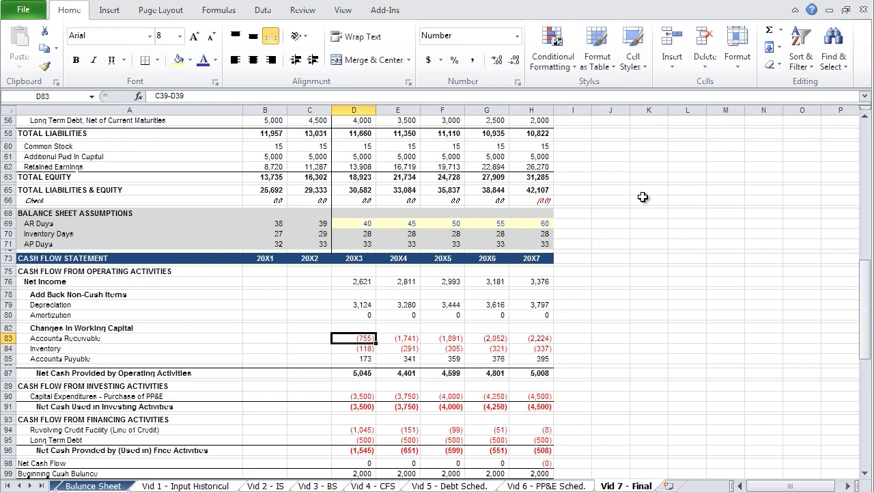
Examine the 20X3 capital expenditures in D90, the revolving credit facility in D94 and the net cash flow in D98
key("Down")
key("Down")
key("Down")
key("Down")
key("Down")
key("Down")
key("Down")
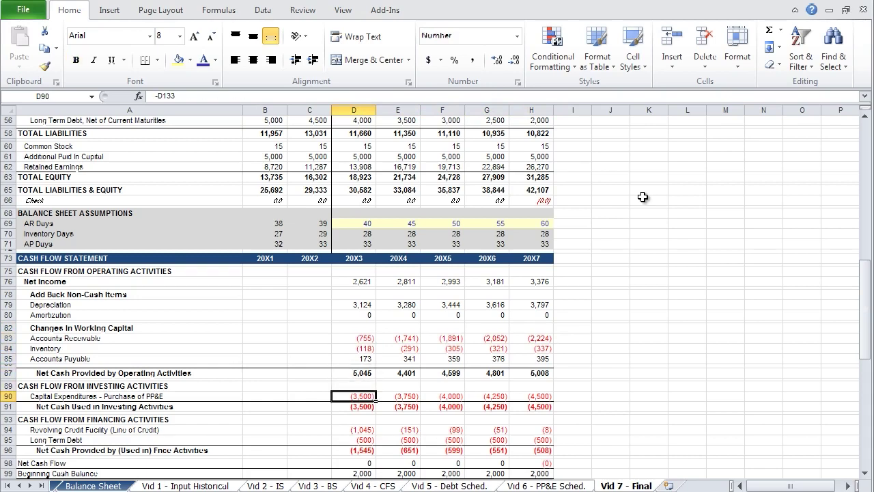
key("Down")
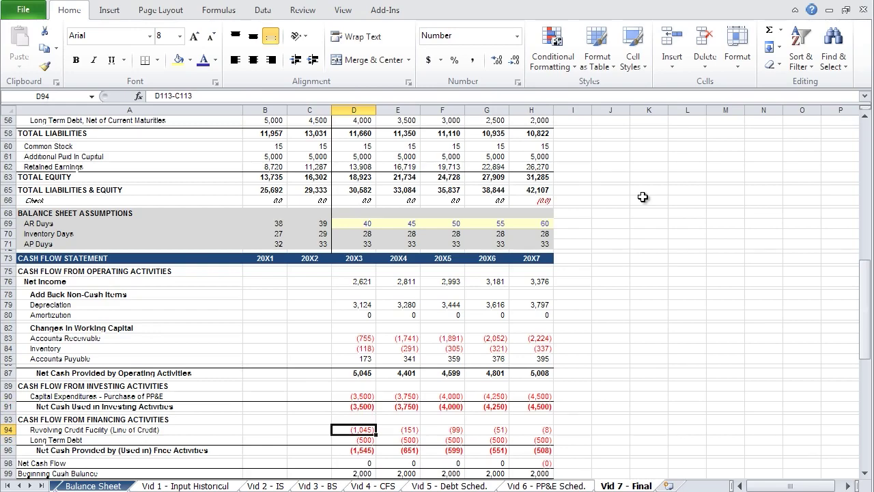
key("Down")
key("Down")
key("Down")
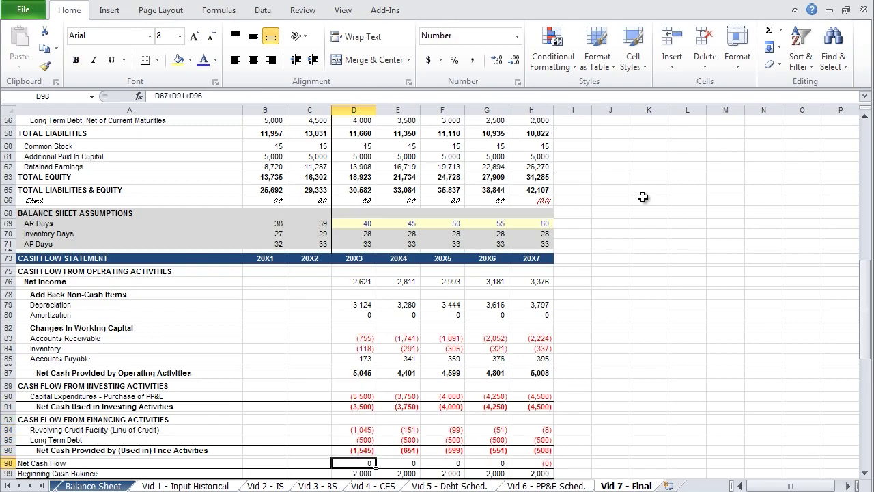
Examine the 20X3 column of the debt schedule through the line of credit, long-term debt and interest expense
key("Down")
key("Down")
key("Down")
key("Down")
key("Down")
key("Down")
key("Down")
key("Down")
key("Down")
key("Down")
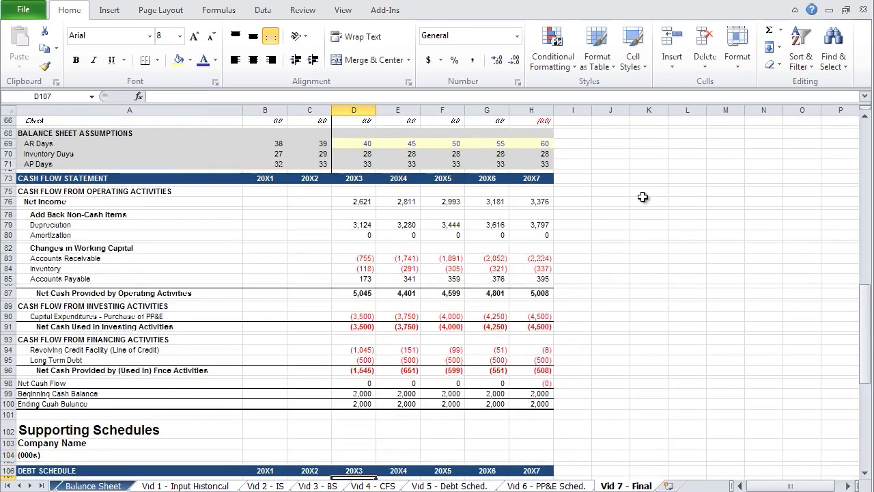
key("Down")
key("Down")
key("Down")
key("Down")
key("Down")
key("Down")
key("Down")
key("Down")
key("Down")
key("Down")
key("Down")
key("Down")
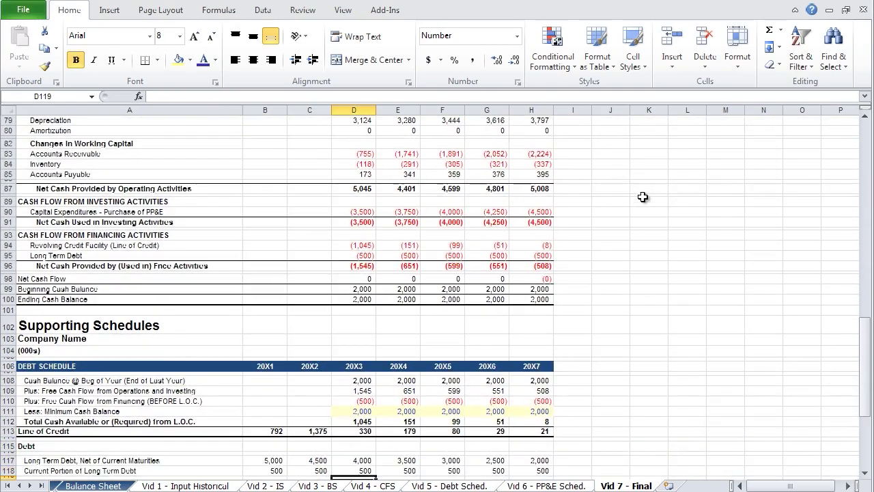
key("Up")
key("Up")
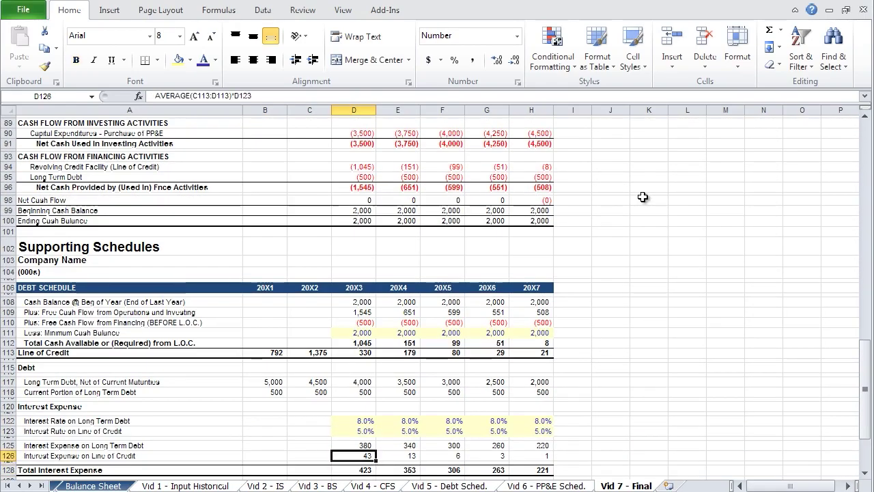
Trace the 20X3 column from the line-of-credit interest expense back up to the ending cash balance in D100
key("Up")
key("Up")
key("Up")
key("Up")
key("Up")
key("Up")
key("Up")
key("Up")
key("Up")
key("Up")
key("Up")
key("Up")
key("Up")
key("Up")
key("Up")
key("Up")
key("Up")
key("Up")
key("Up")
key("Up")
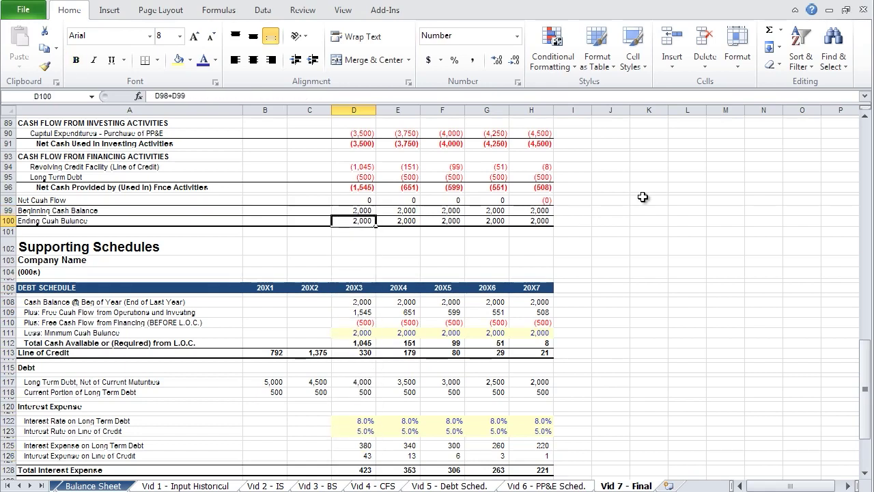
Examine the ending cash balances through 20X7 and the projected minimum cash balances in row 111 of the debt schedule
key("Right")
key("Right")
key("Right")
key("Right")
key("Down")
key("Down")
key("Down")
key("Down")
key("Down")
key("Down")
key("Down")
key("Down")
key("Down")
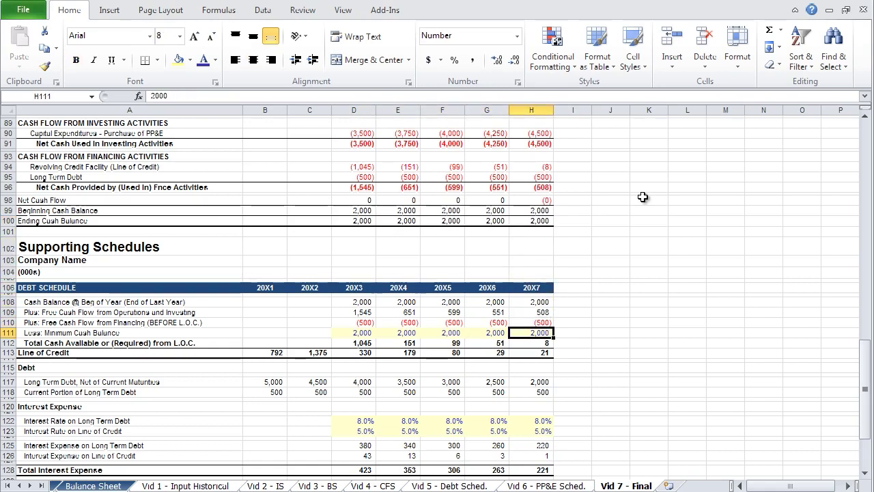
key("Left")
key("Left")
key("Left")
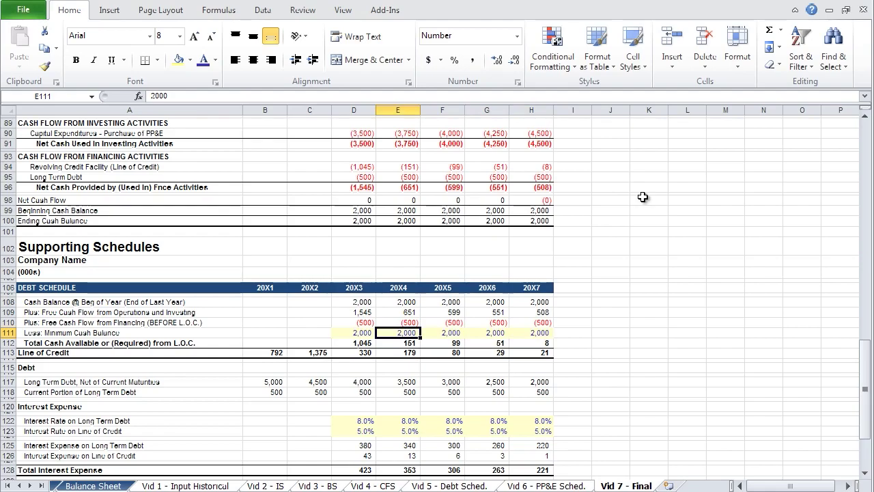
key("Right")
key("Right")
key("Right")
key("Right")
Return to cell A1 of the final sheet and go back through the workbook to the Income Statement sheet
key("ctrl+Home")
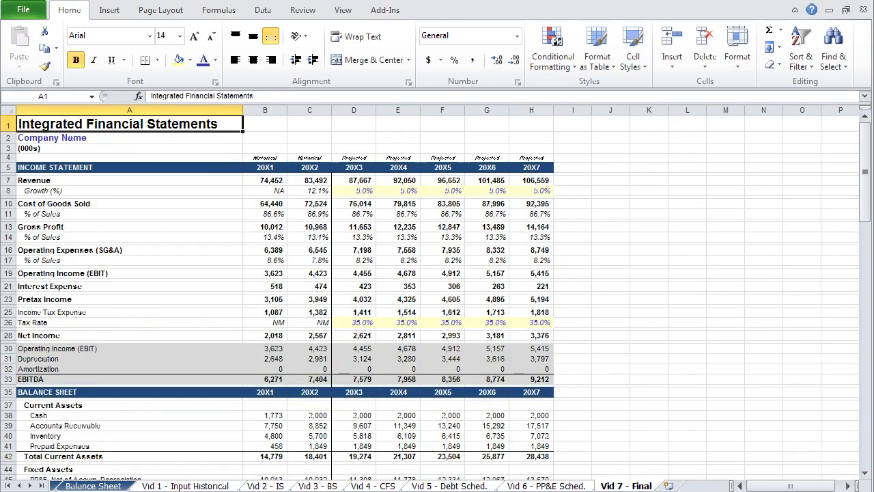
key("ctrl+Page_Up")
key("ctrl+Page_Up")
key("ctrl+Page_Up")
key("ctrl+Page_Up")
key("ctrl+Page_Up")
key("ctrl+Page_Up")
key("ctrl+Page_Up")
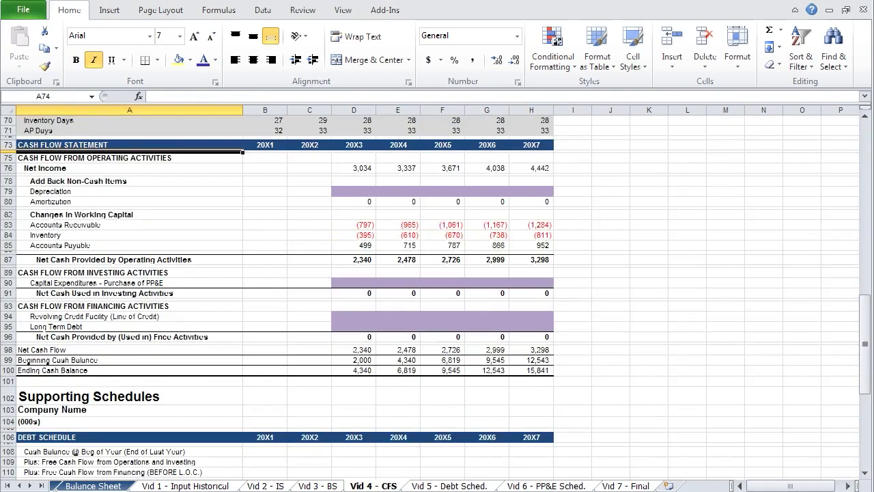
key("ctrl+Page_Up")
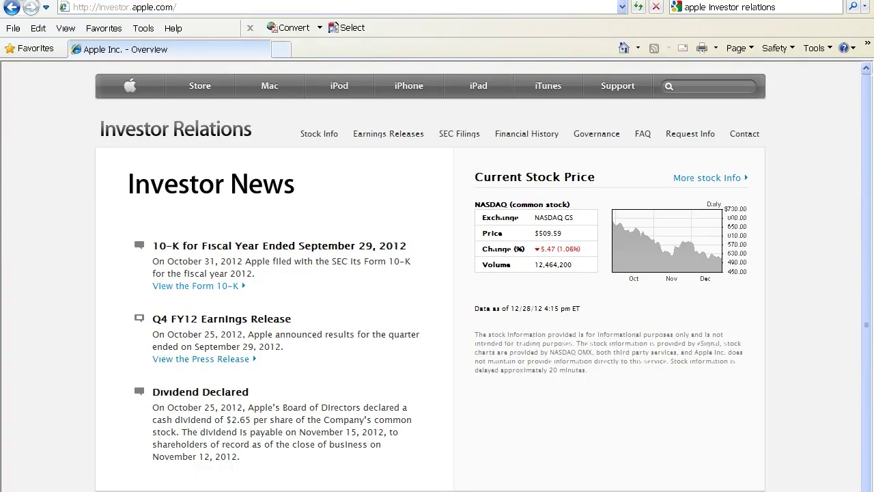
In the browser, open Apple's Form 10-K for the year ended September 29, 2012 and go to page 44
left_click(231, 287)
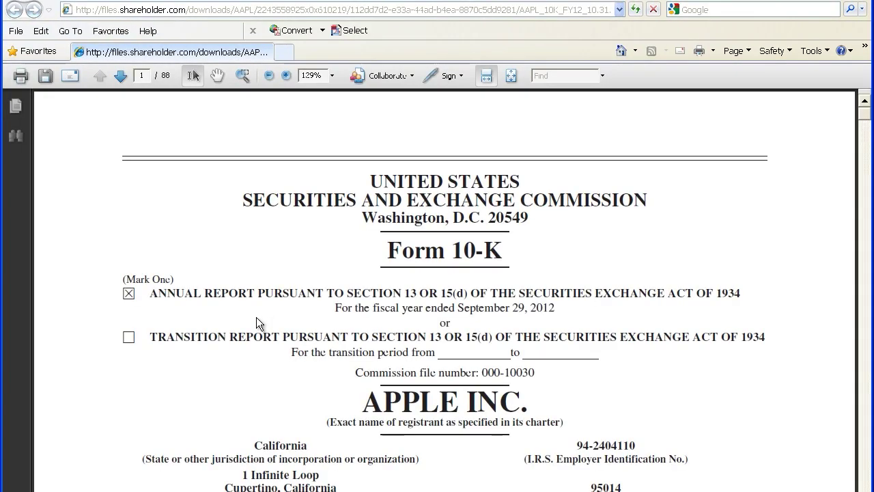
left_click(144, 75)
type("44")
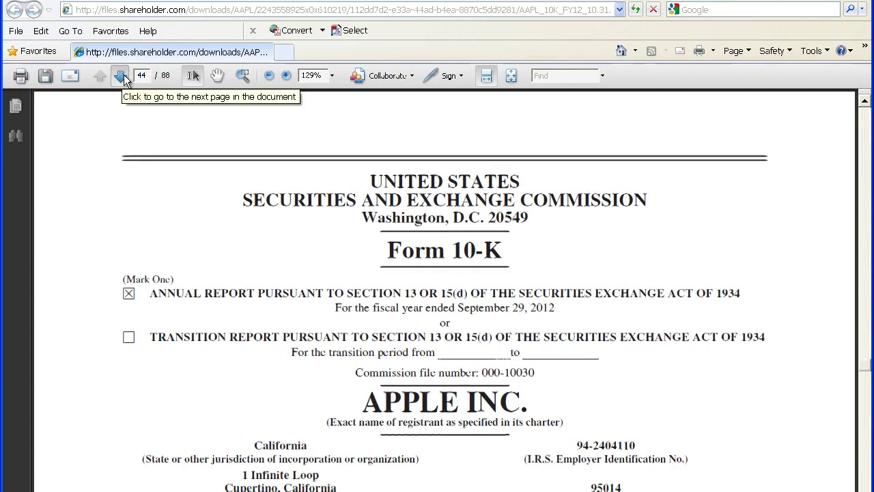
key("Return")
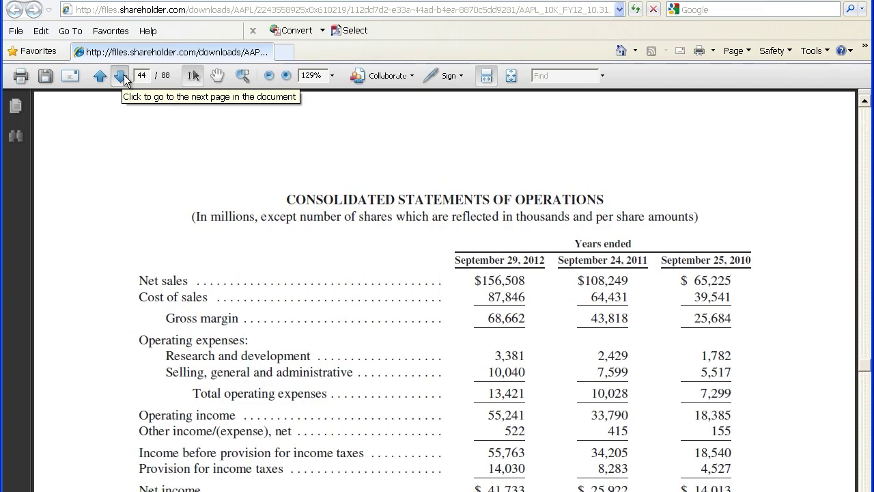
Switch back to the Excel workbook and show the Vid 7 - Final sheet
key("alt+Tab")
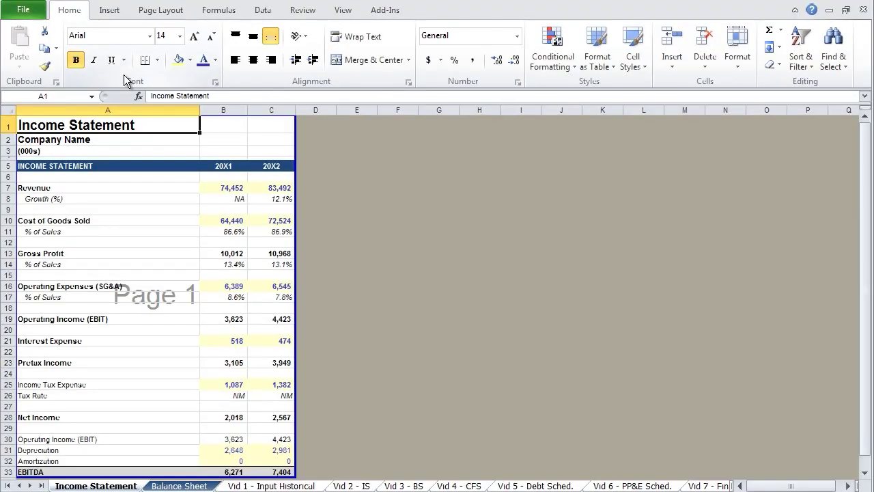
key("ctrl+Page_Down")
key("ctrl+Page_Down")
key("ctrl+Page_Down")
key("ctrl+Page_Down")
key("ctrl+Page_Down")
key("ctrl+Page_Down")
key("ctrl+Page_Down")
key("ctrl+Page_Down")
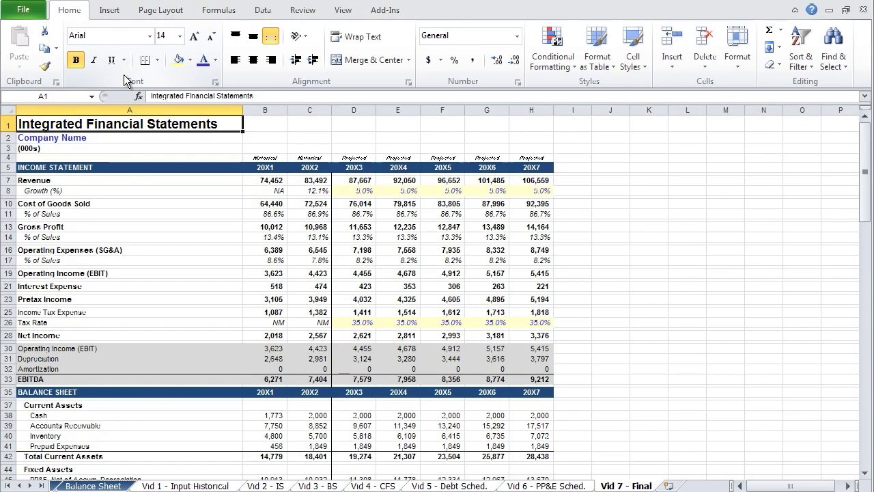
Replace the linked historical revenue formulas in B7:C7 with their values
key("Down")
key("Down")
key("Down")
key("Down")
key("Down")
key("Down")
key("Right")
key("shift+Right")
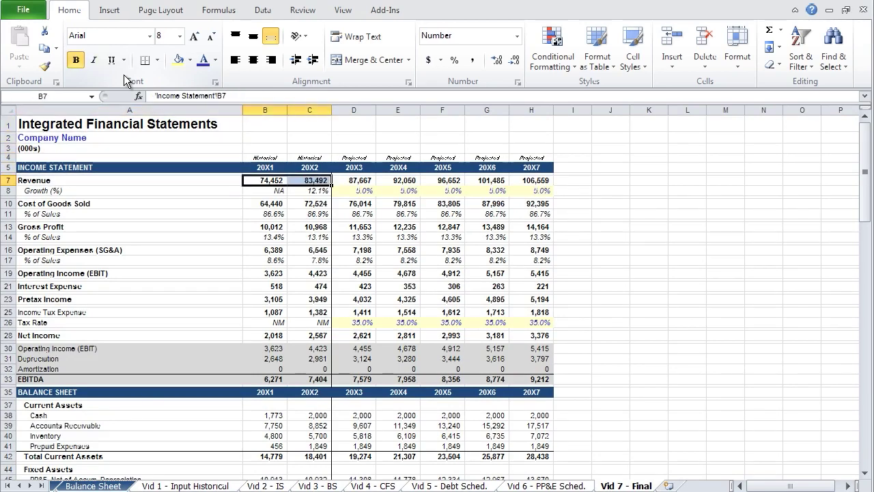
key("ctrl+c")
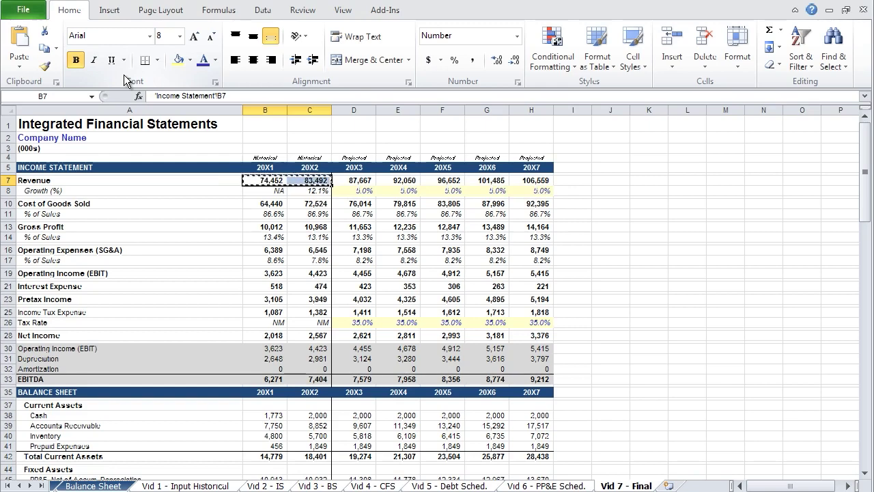
key("alt")
key("e")
key("s")
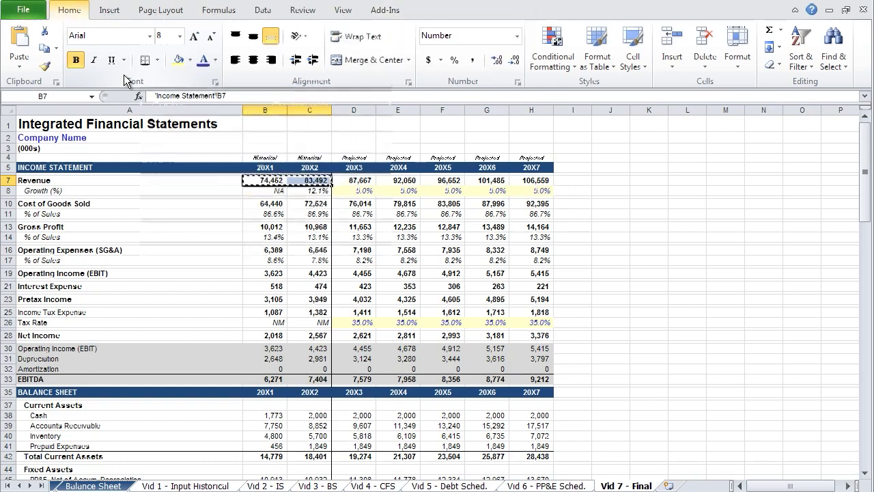
key("v")
key("Return")
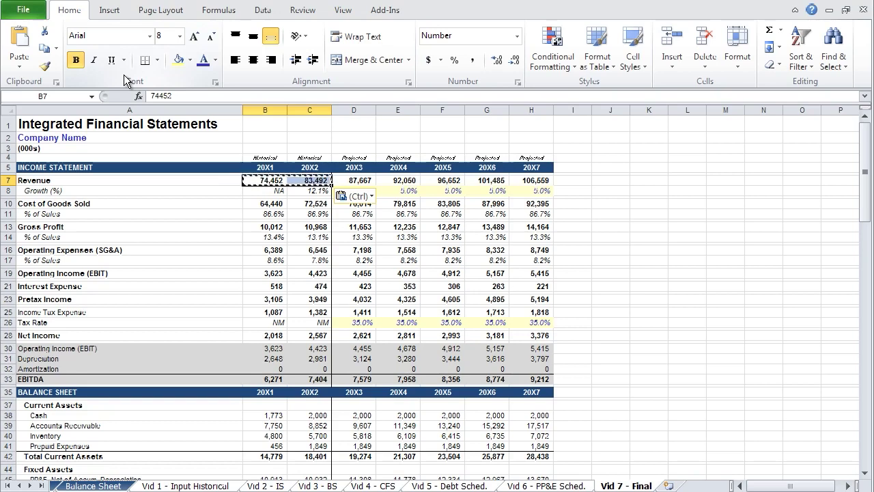
Fill the historical revenue cells B7:C7 with the recently used light yellow
key("alt")
key("h")
key("h")
key("Up")
key("Up")
key("Up")
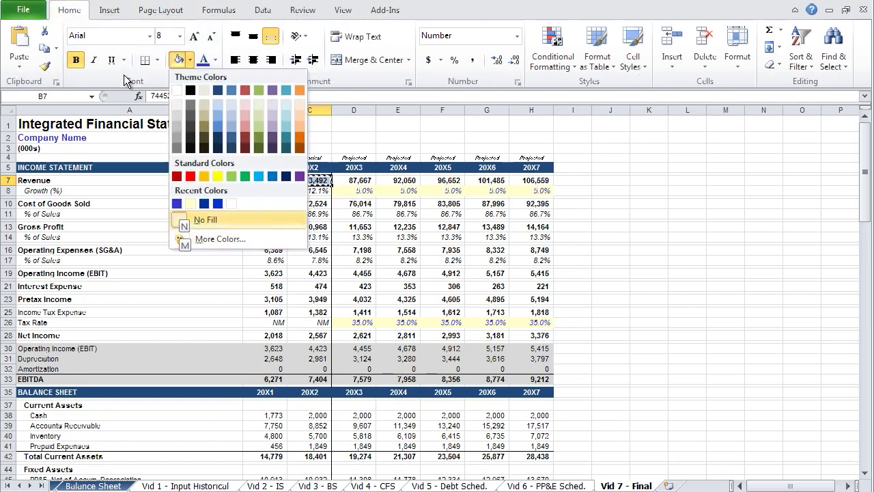
key("Left")
key("Left")
key("Left")
key("Return")
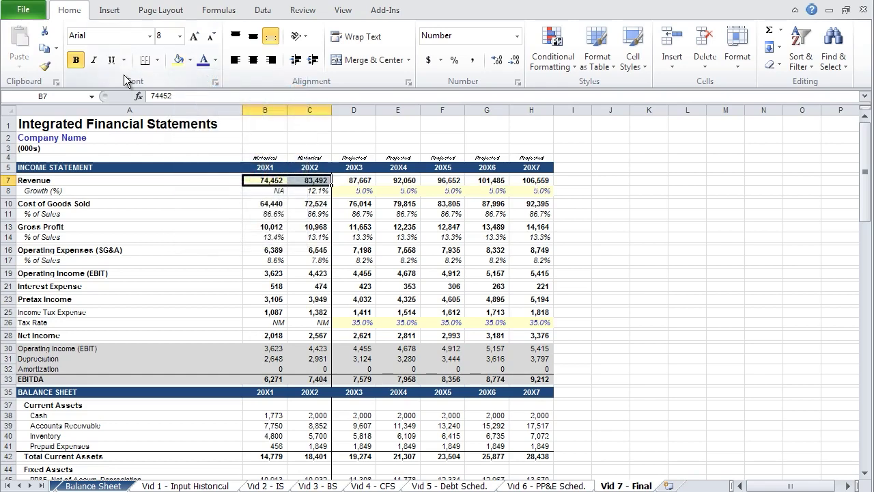
Set the font colour of the historical revenue in B7:C7 to the recently used blue
key("alt")
key("h")
key("f")
key("c")
key("Up")
key("Up")
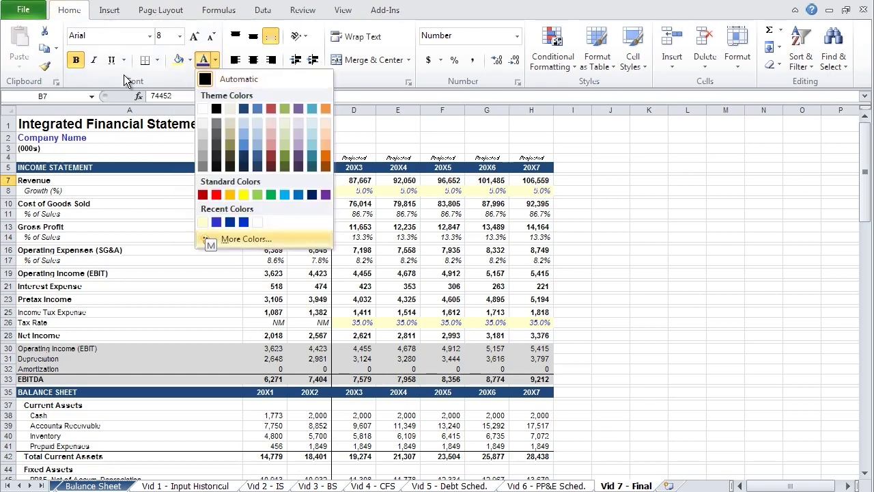
key("Left")
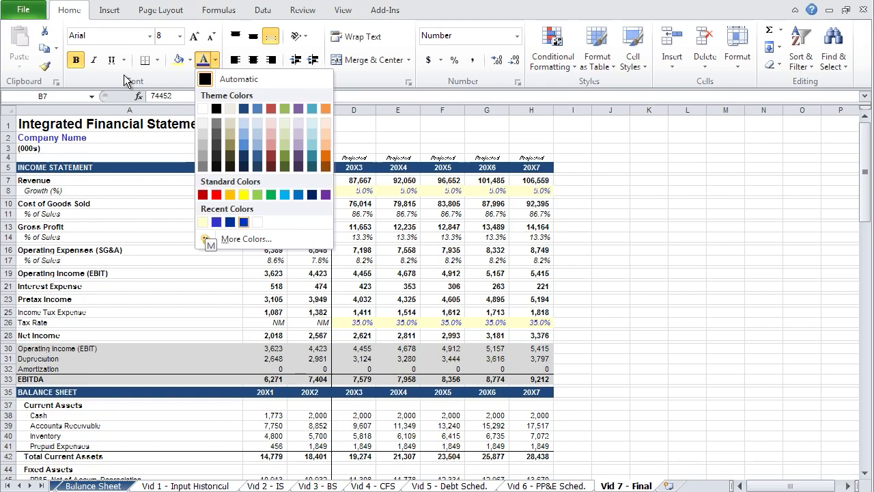
key("Return")
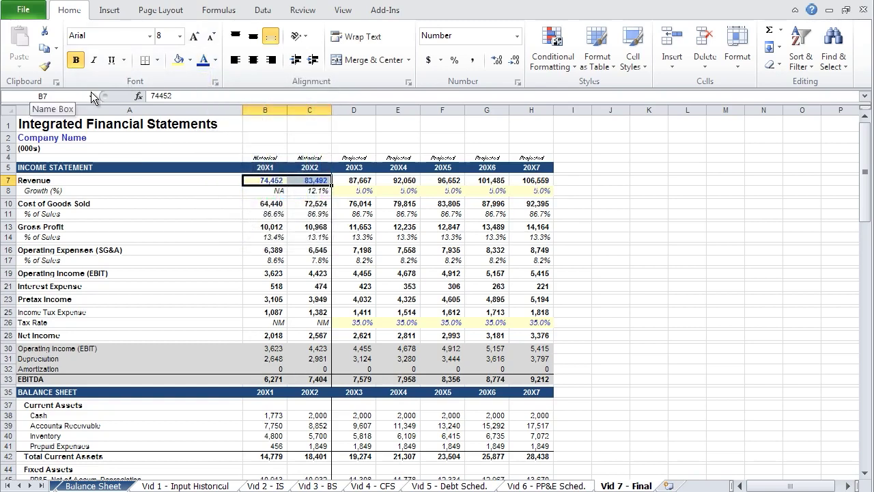
Go from the final sheet back to the Income Statement sheet with the historical inputs
left_click(265, 359)
key("ctrl+Page_Up")
key("ctrl+Page_Up")
key("ctrl+Page_Up")
key("ctrl+Page_Up")
key("ctrl+Page_Up")
key("ctrl+Page_Up")
key("ctrl+Page_Up")
key("ctrl+Page_Up")
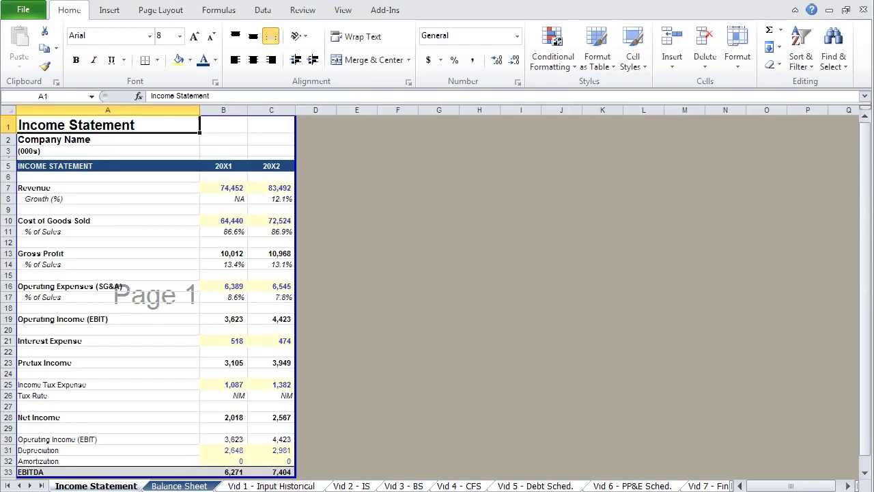
Permanently delete all worksheets from Income Statement through Vid 6 - PP&E Sched., leaving only Vid 7 - Final
key("ctrl+Page_Down")
key("ctrl+Page_Down")
key("ctrl+Page_Down")
key("ctrl+Page_Down")
key("ctrl+Page_Down")
key("ctrl+Page_Down")
key("ctrl+Page_Down")
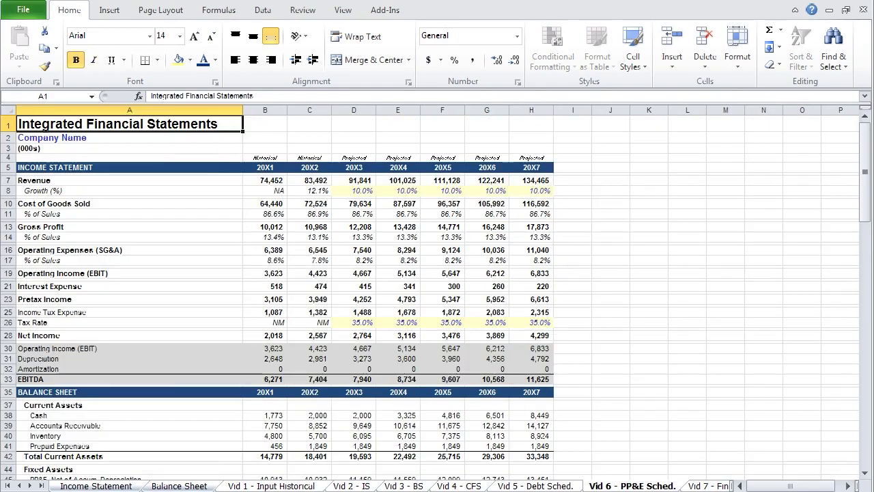
key("alt+h")
key("d")
key("s")
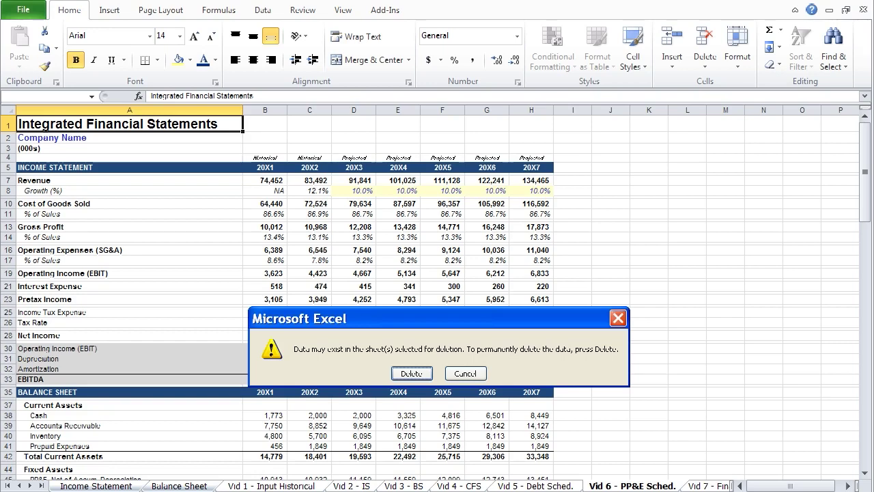
key("Return")
Replace the broken reference in the first historical year header, cell B5, with the text 20X1
key("Up")
key("Up")
key("Up")
key("Up")
key("Up")
key("Up")
key("Up")
key("Up")
key("Up")
key("Up")
key("Up")
key("Up")
key("Up")
key("Up")
key("Up")
key("Up")
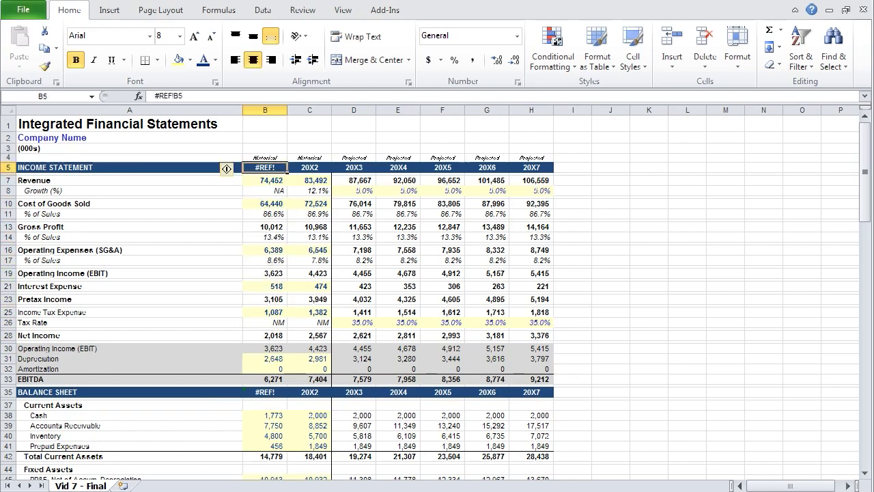
type("20X1")
key("Return")
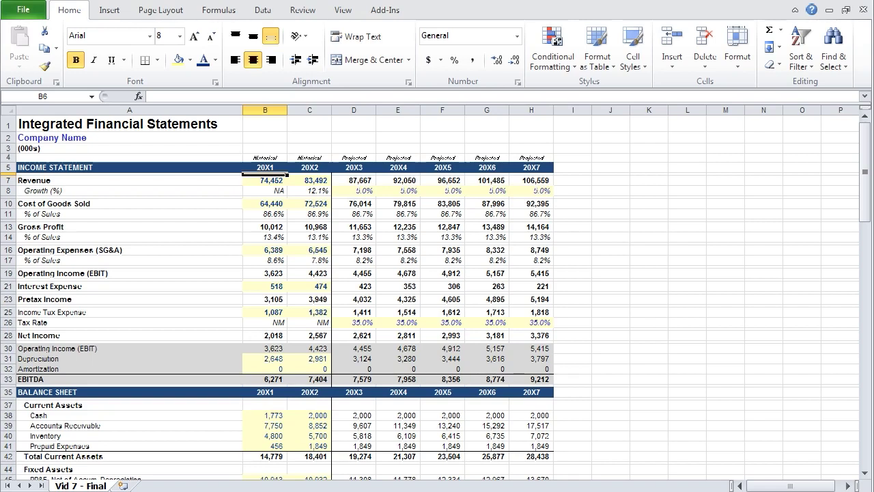
Clear the 20X2 historical revenue in C7 and enter 85000 in its place
left_click(265, 180)
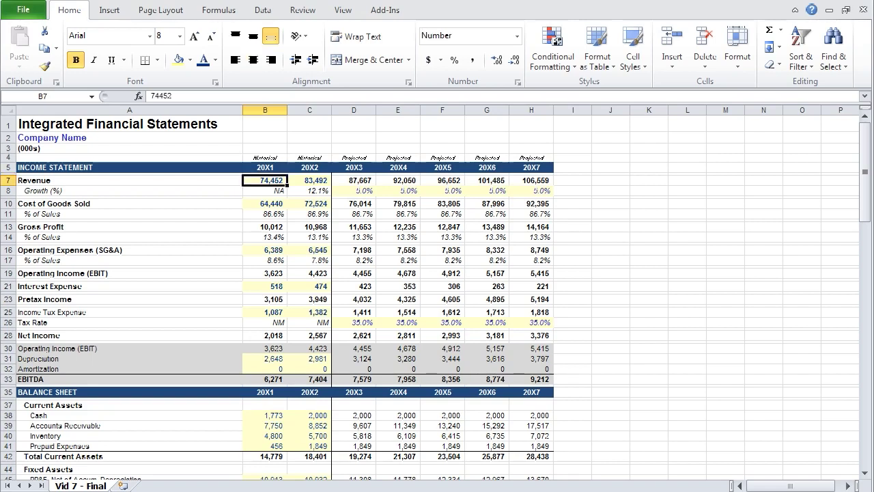
left_click(310, 180)
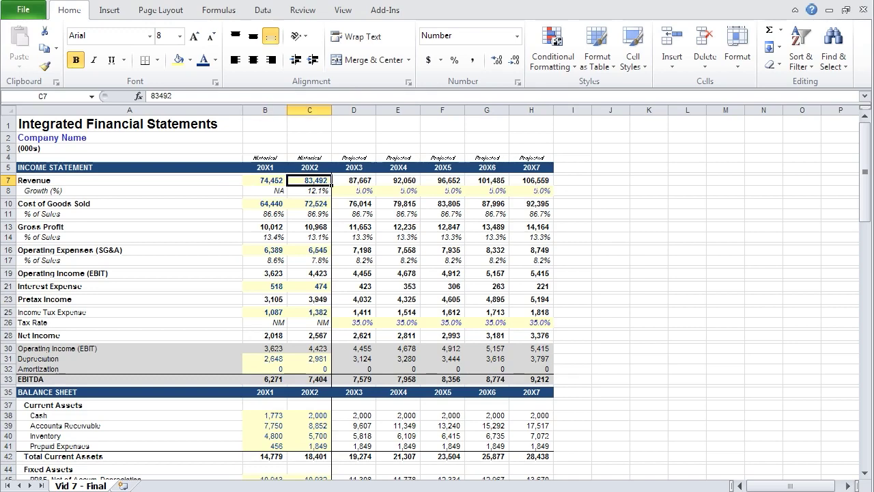
key("Delete")
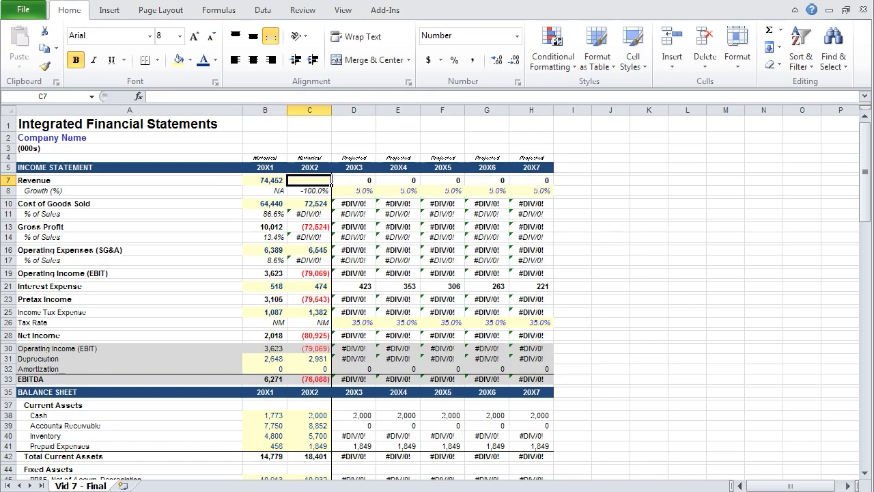
type("85000")
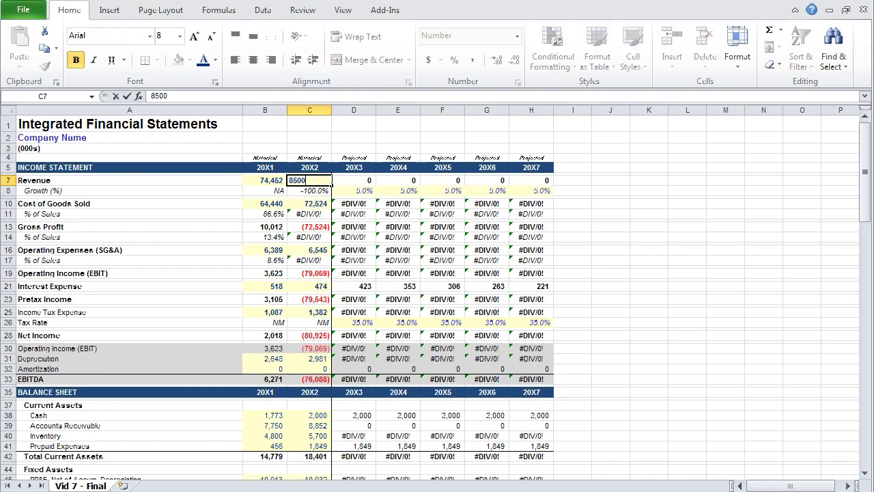
key("Return")
Clear the projected interest expense formulas in D21:H21 to break the circular error
key("Down")
key("Down")
key("Down")
key("Down")
key("Down")
key("Down")
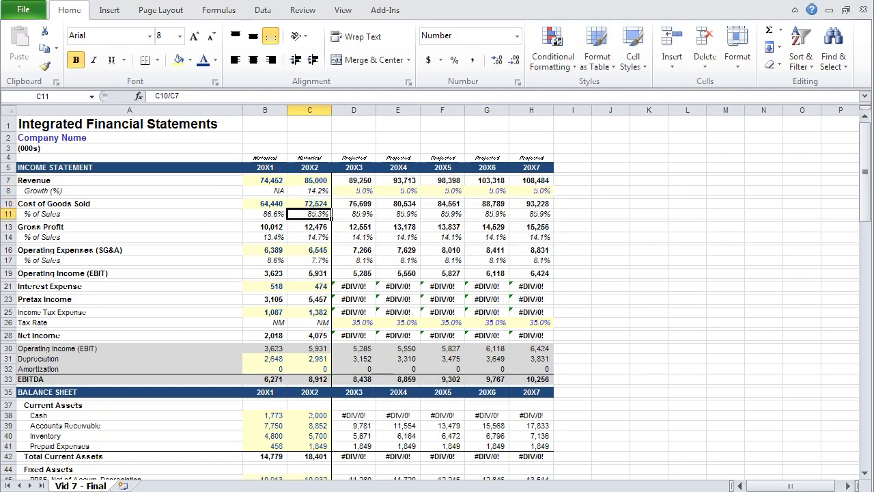
key("Down")
key("Down")
key("Right")
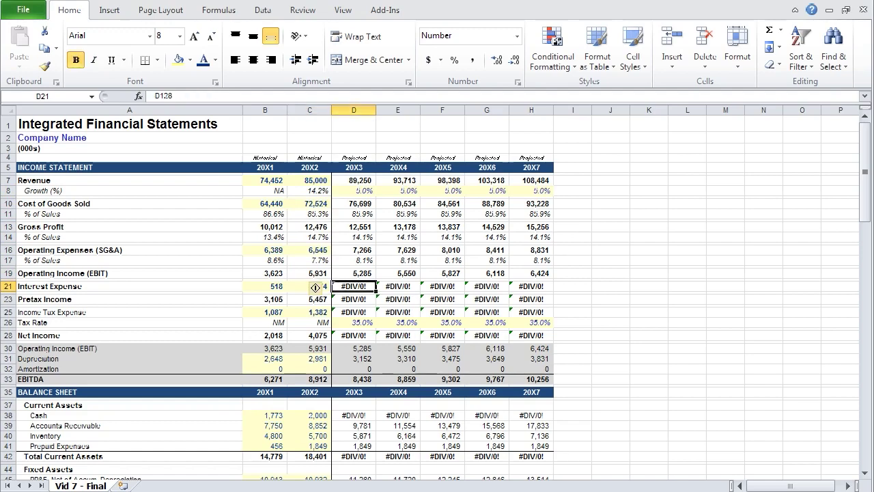
key("ctrl+shift+Right")
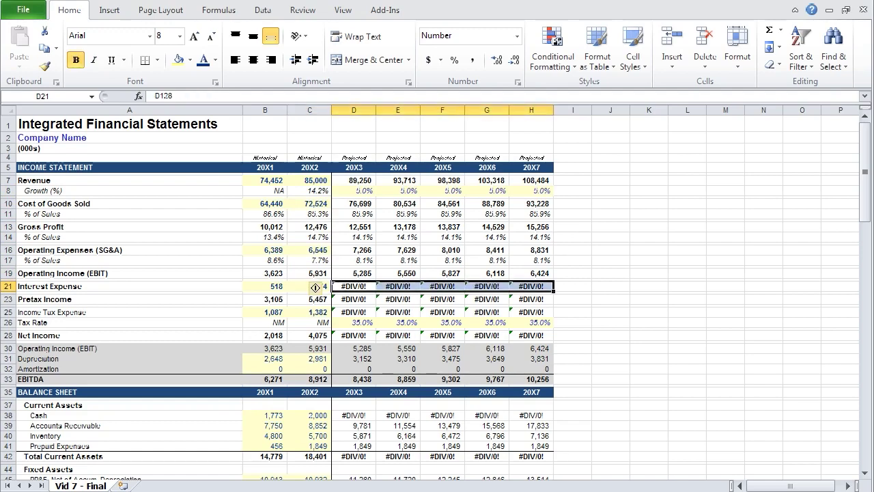
key("Delete")
Link the 20X3 interest expense in D21 to D128 again and fill the formula across through H21
left_click(354, 287)
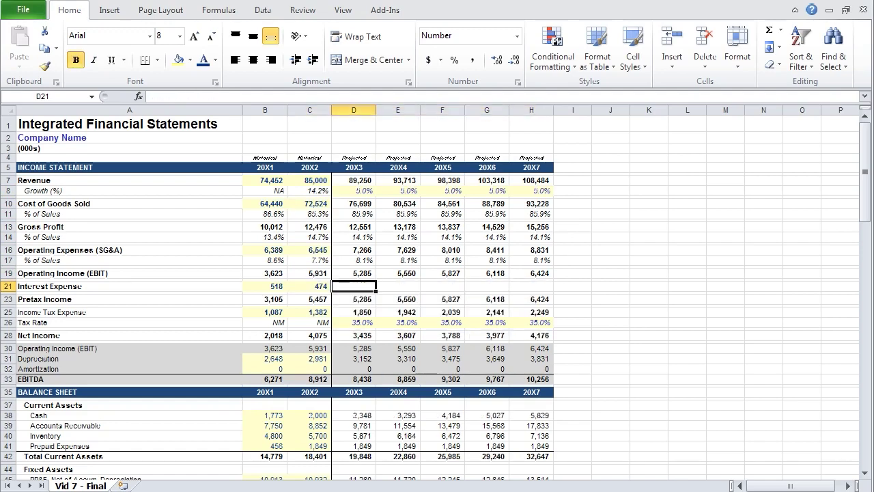
type("=d128")
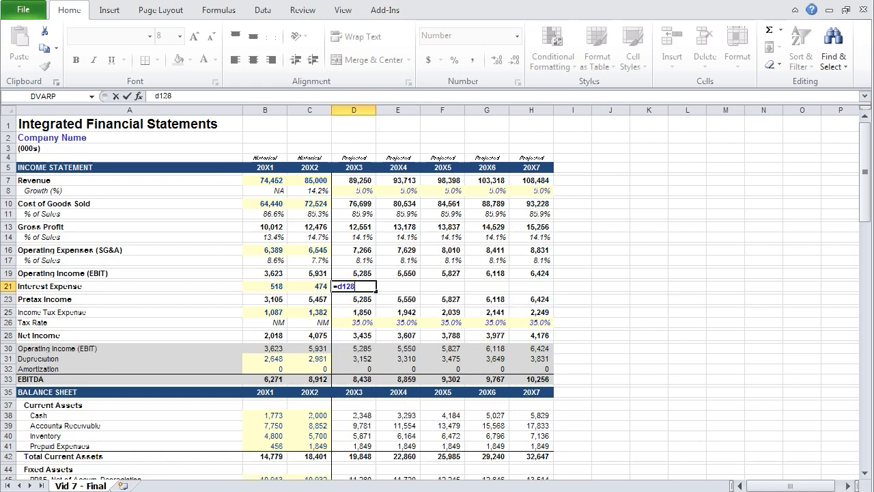
key("Return")
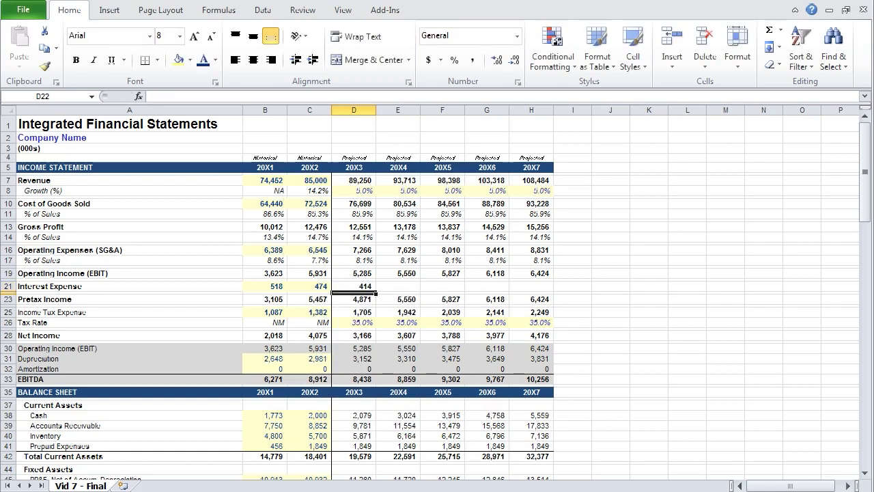
left_click_drag(353, 286, 531, 286)
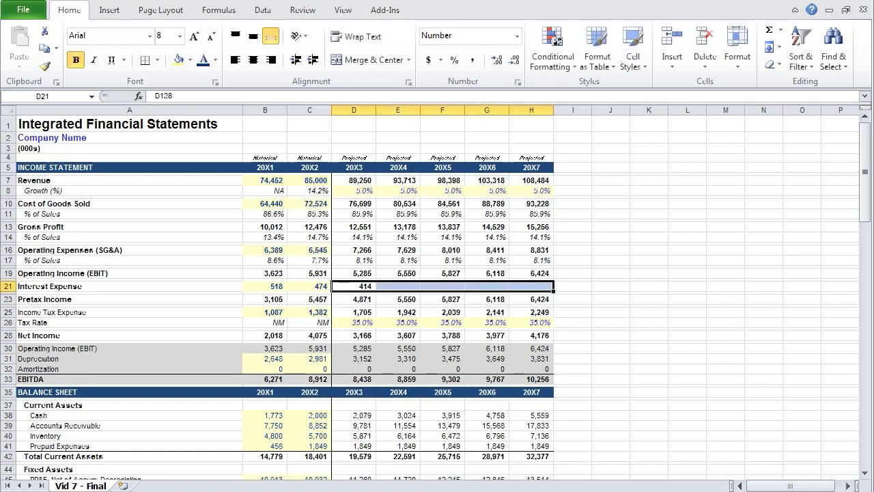
key("ctrl+r")
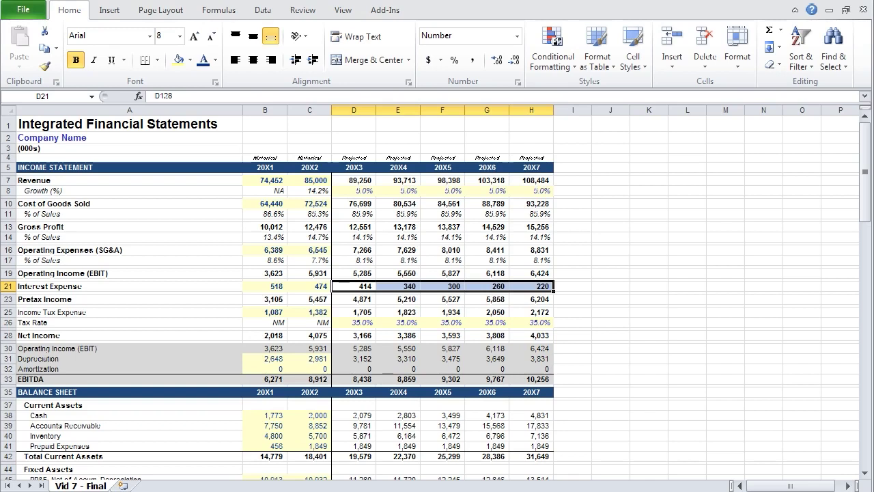